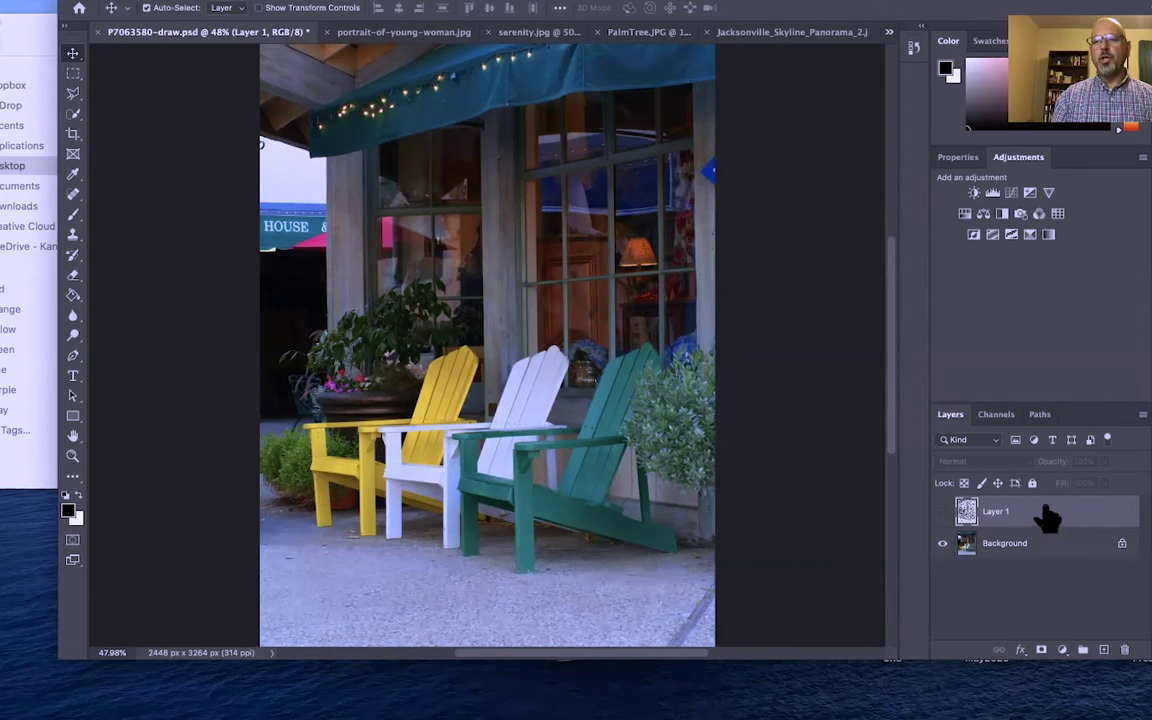
# - Show the line drawing on Layer 1 and hide the Background photo, keeping Layer 1 selected
pyautogui.click(1074, 549)
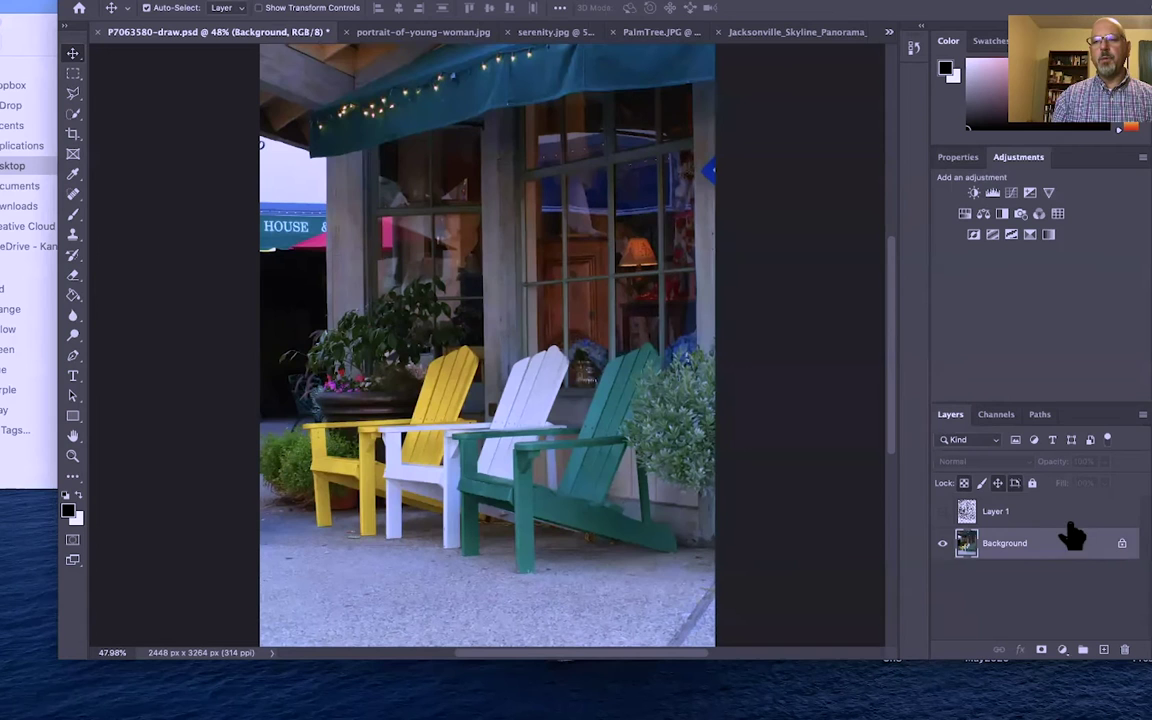
pyautogui.click(1048, 516)
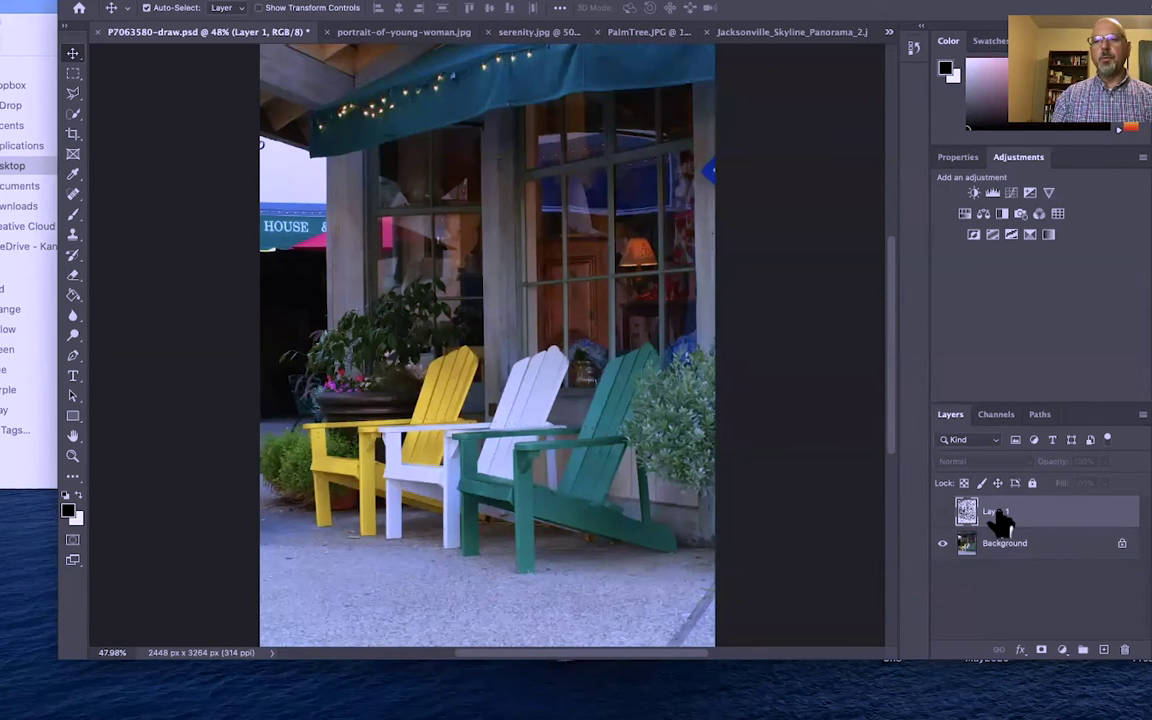
pyautogui.click(943, 512)
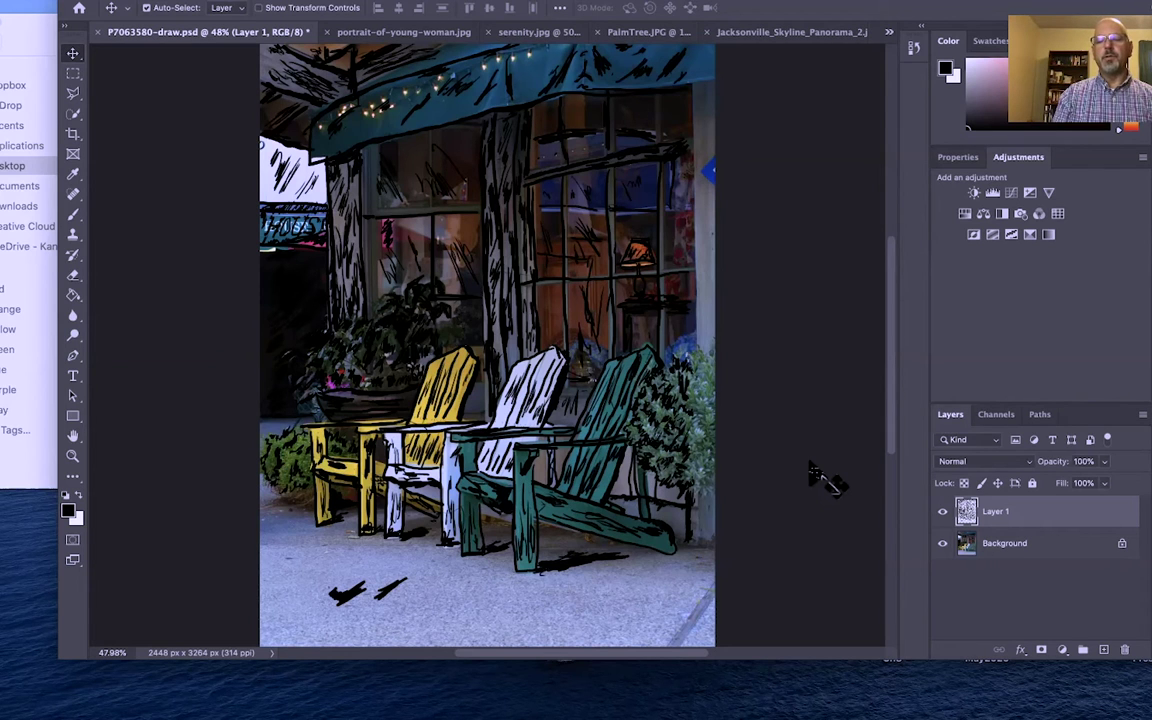
pyautogui.click(943, 545)
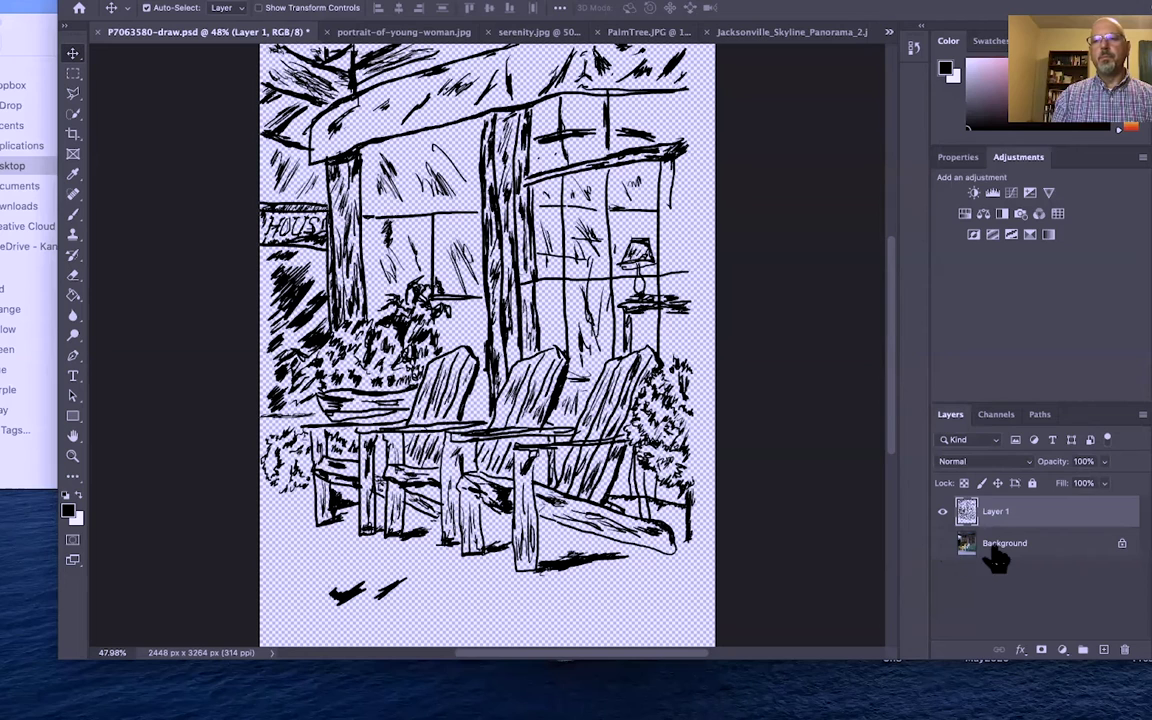
pyautogui.click(1047, 550)
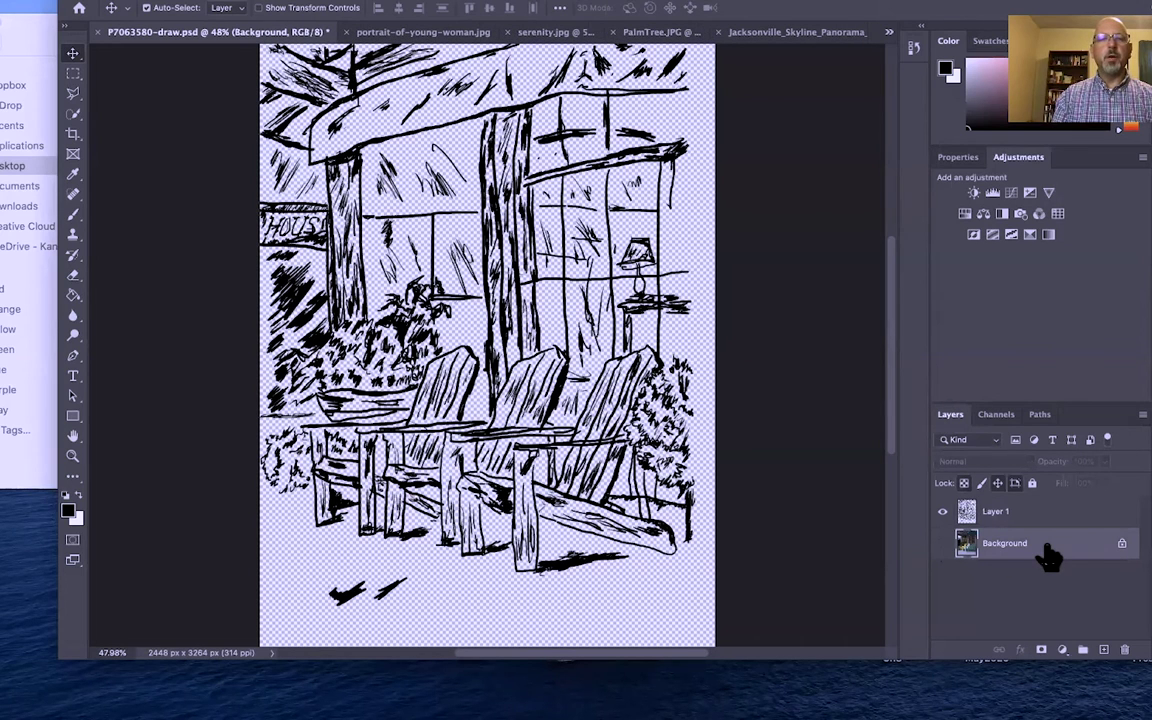
pyautogui.click(1056, 518)
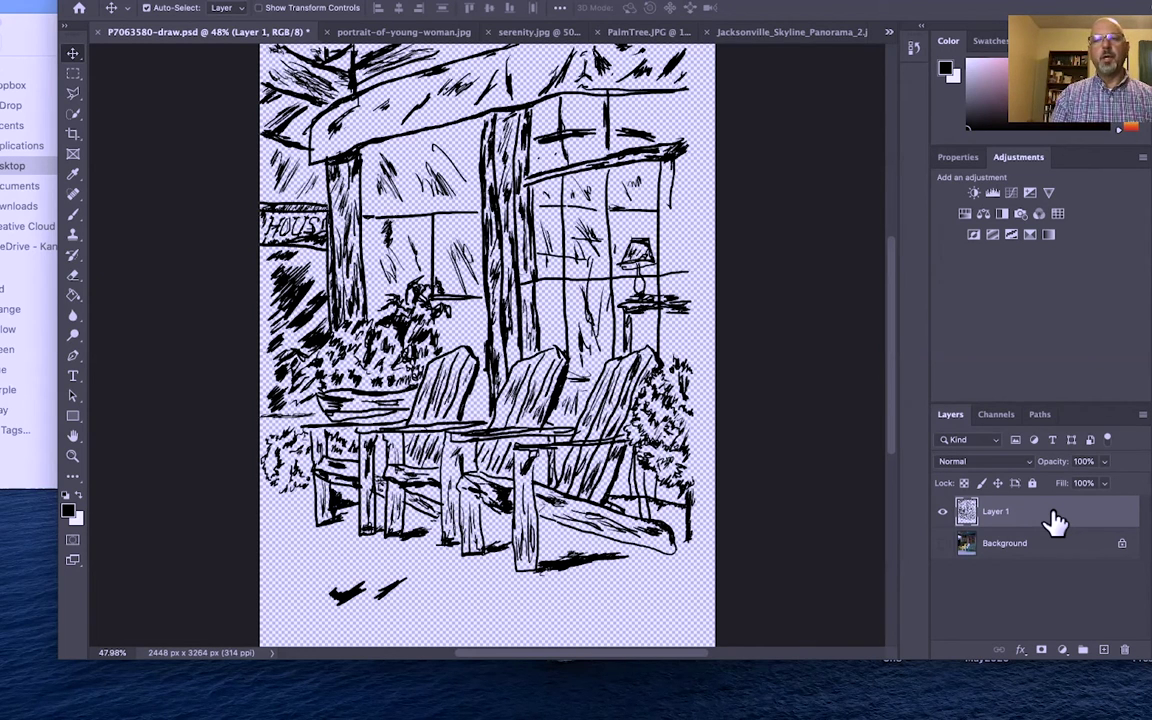
# - Add a Black & White adjustment layer above Layer 1, then try moving the line drawing and undo the move
pyautogui.click(1002, 213)
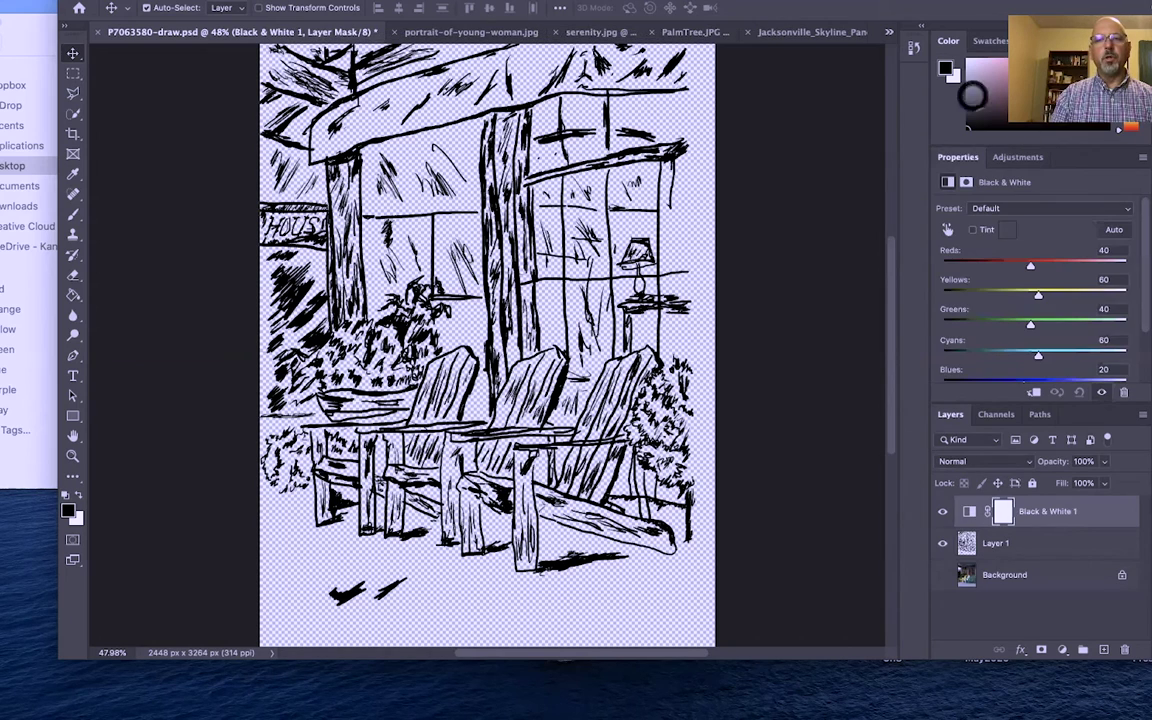
pyautogui.click(857, 288)
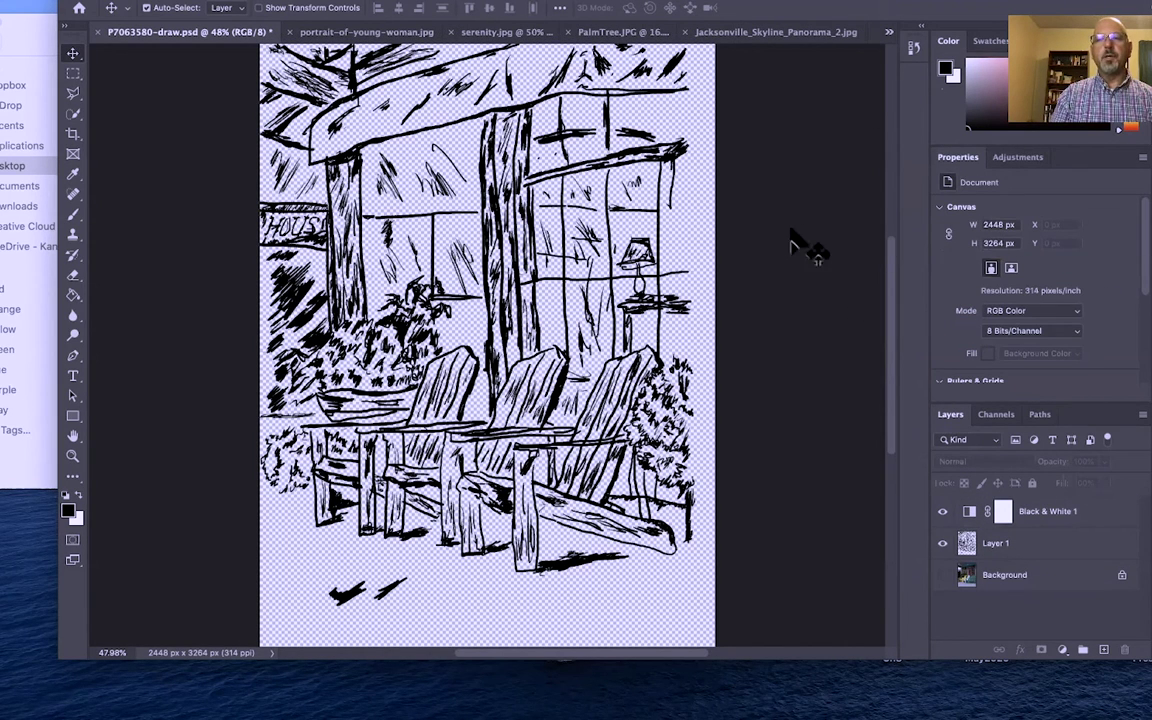
pyautogui.moveTo(505, 300); pyautogui.dragTo(444, 276)
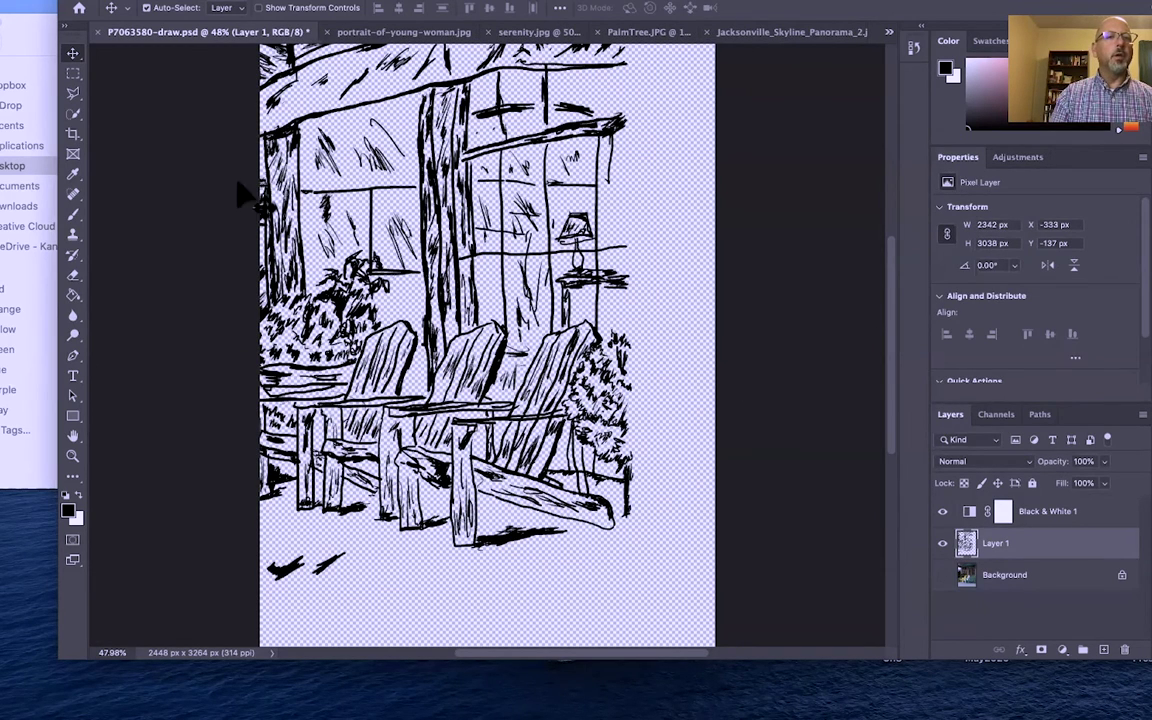
pyautogui.press('super+z')
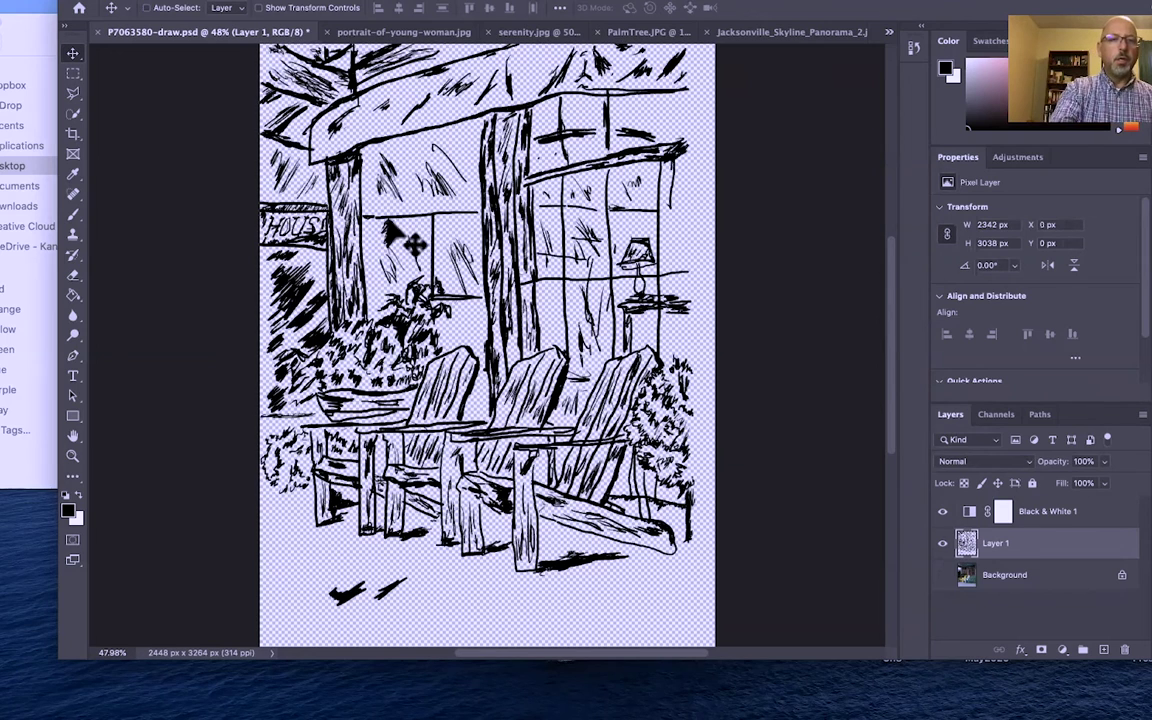
# - Set up the Brush tool with a size of 11 px and a hardness of 20%
pyautogui.click(73, 215)
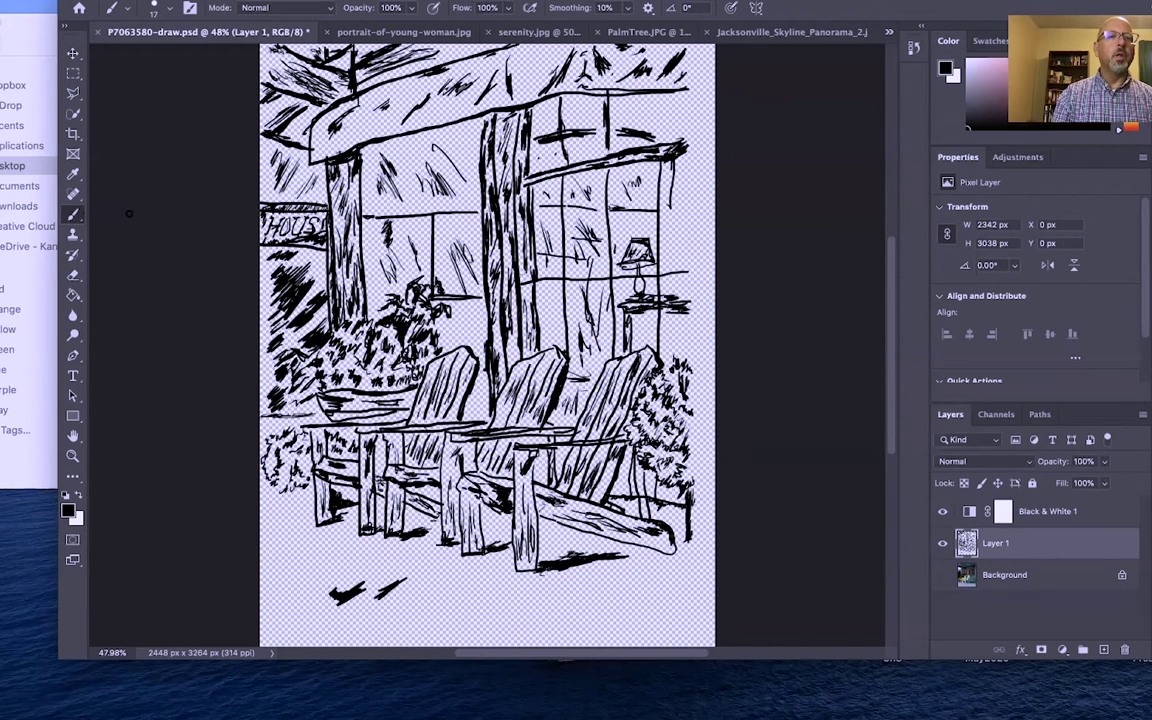
pyautogui.click(168, 11)
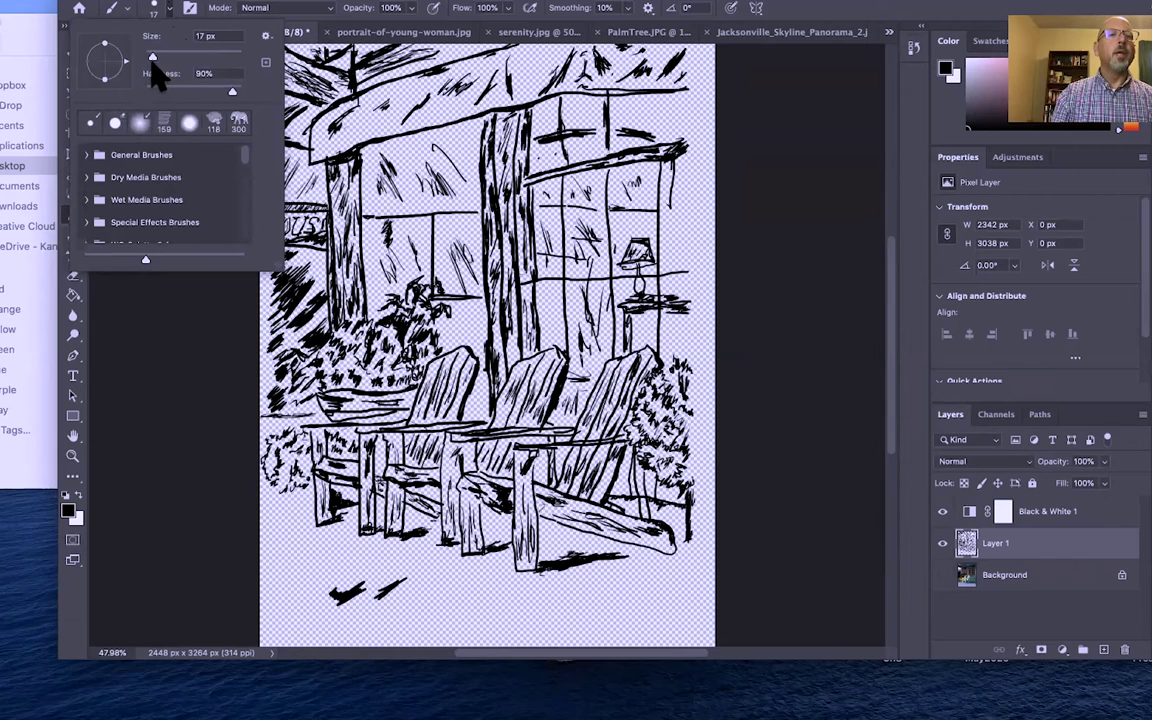
pyautogui.moveTo(152, 57); pyautogui.dragTo(149, 57)
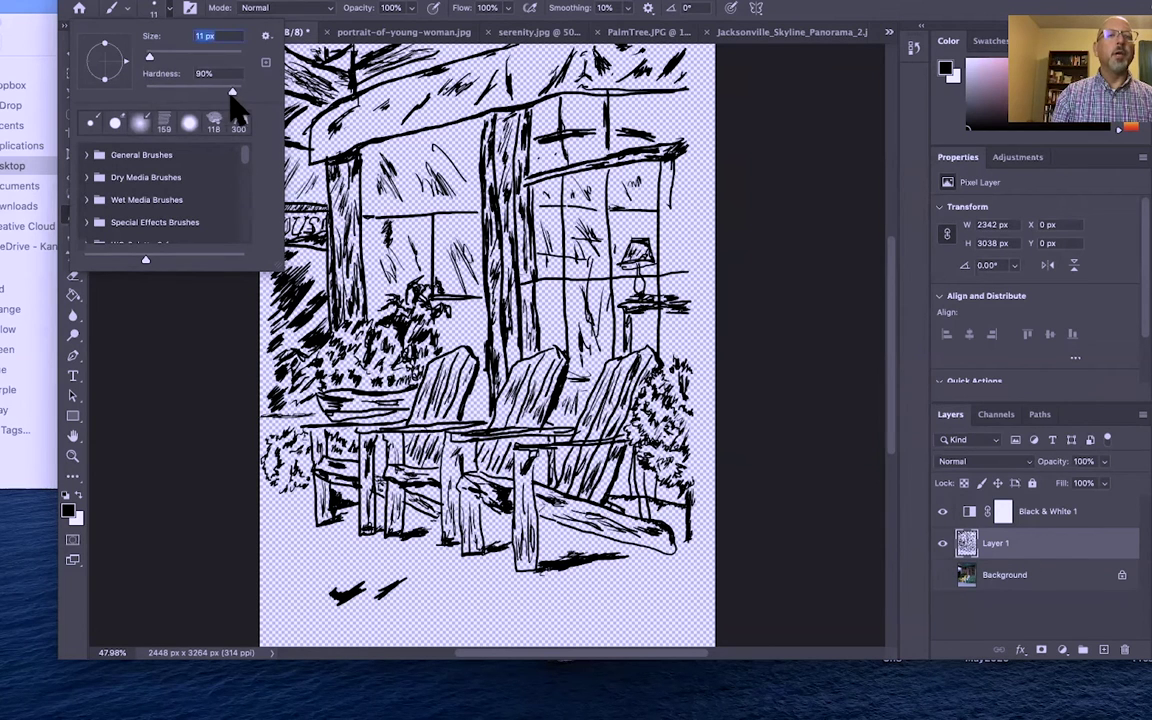
pyautogui.moveTo(232, 92); pyautogui.dragTo(236, 99)
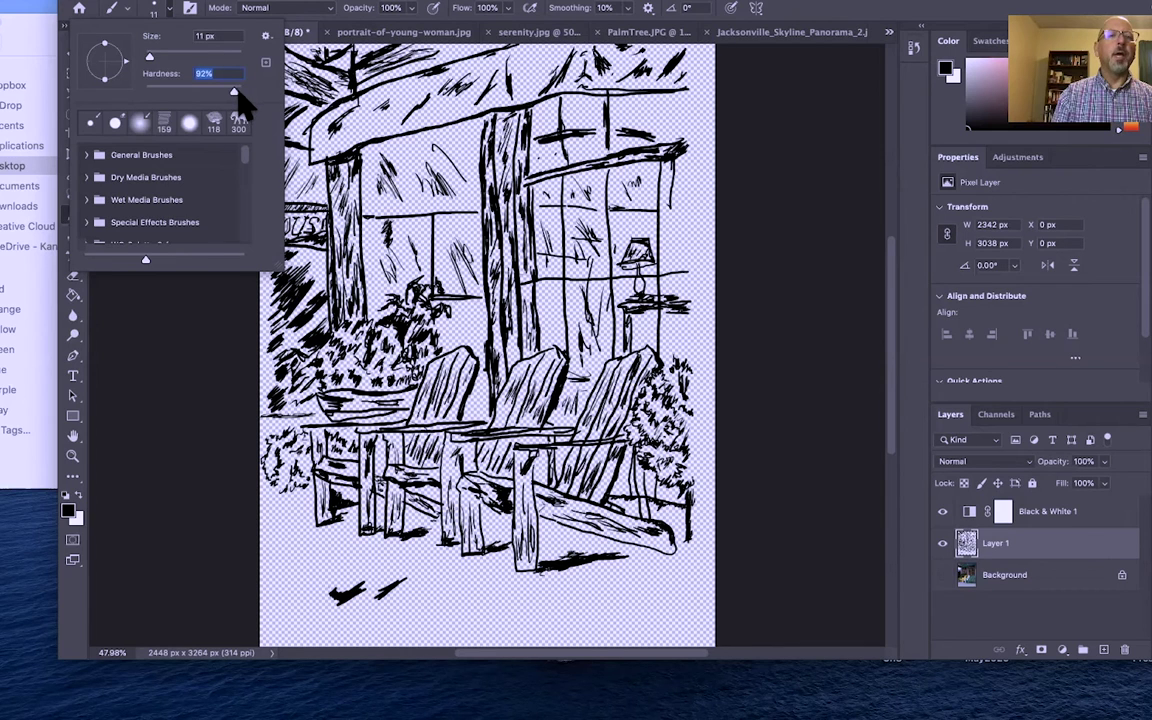
pyautogui.click(163, 87)
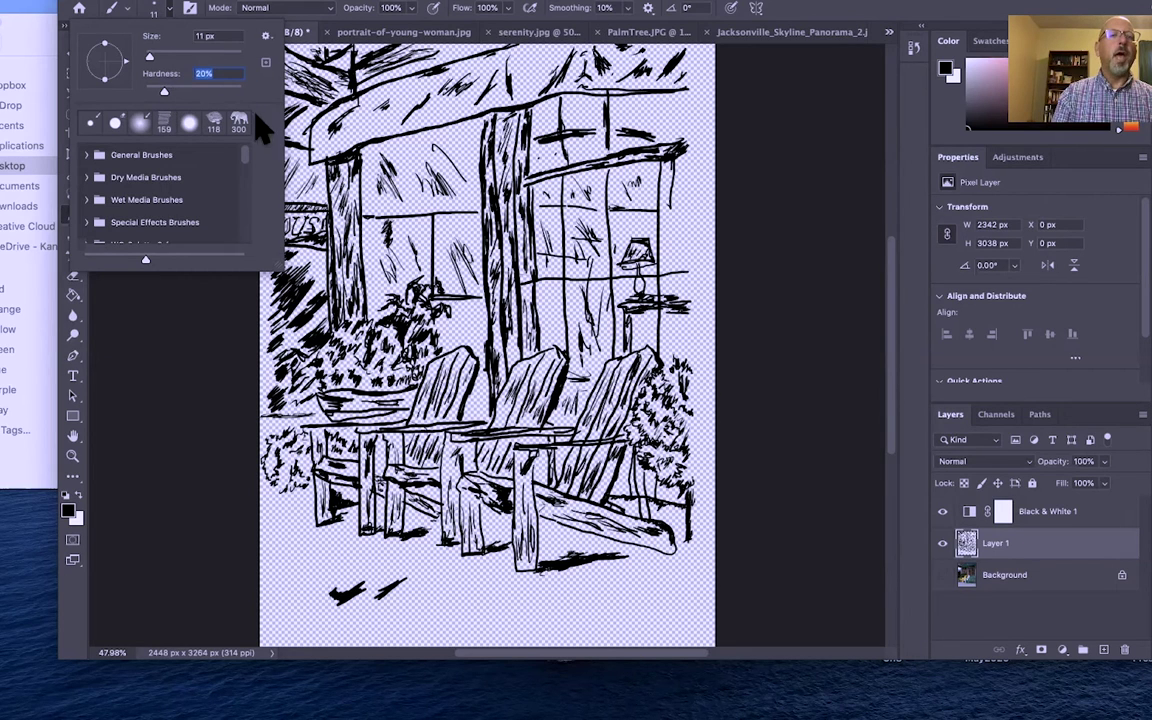
# - Choose the KYLE Ultimate Pencil Hard brush from the Dry Media Brushes, leaving the blend mode at Normal
pyautogui.click(122, 180)
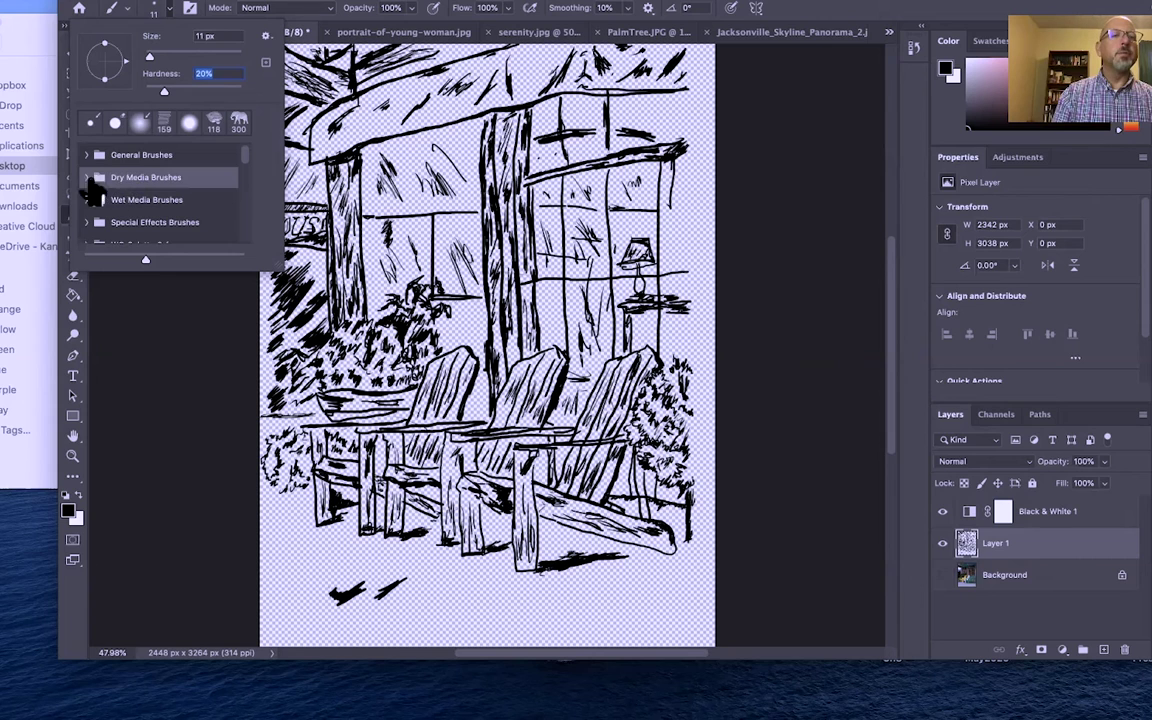
pyautogui.click(85, 178)
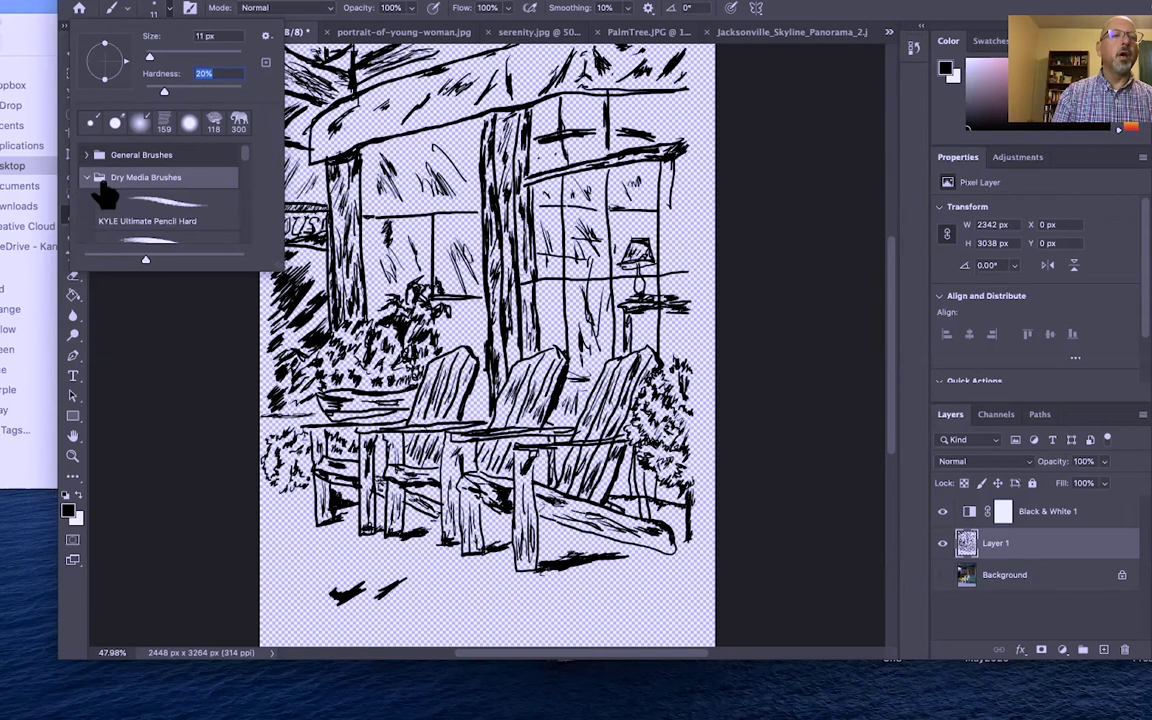
pyautogui.click(158, 200)
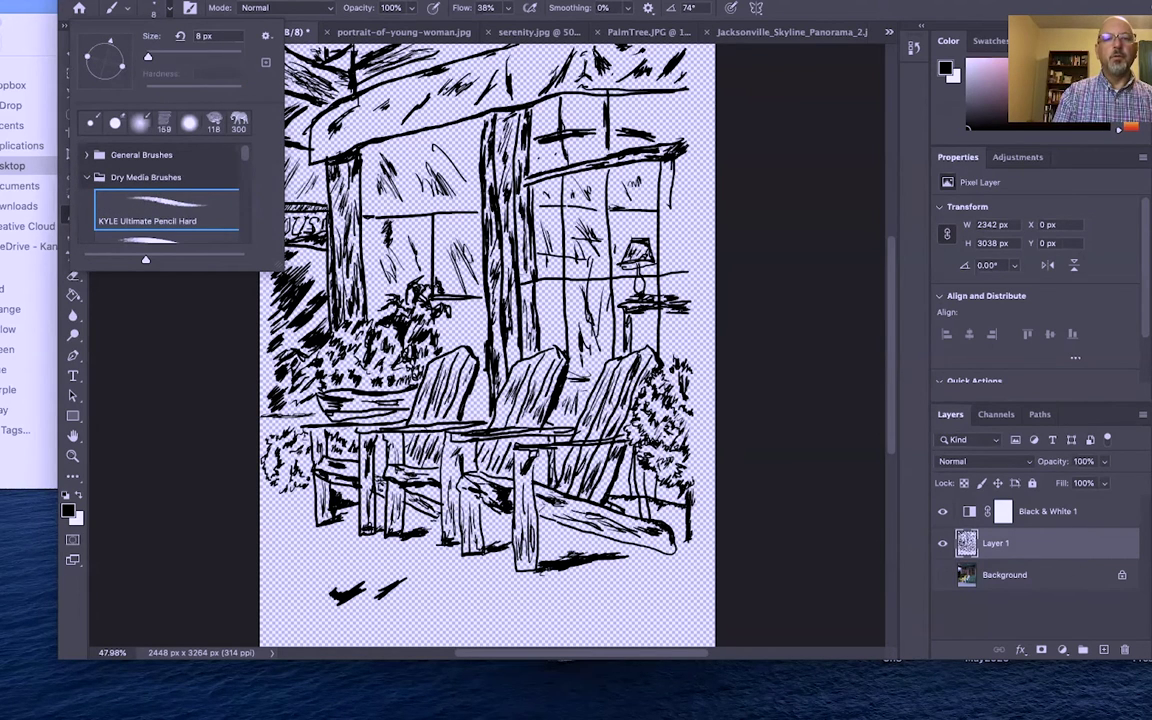
pyautogui.click(311, 10)
pyautogui.click(285, 8)
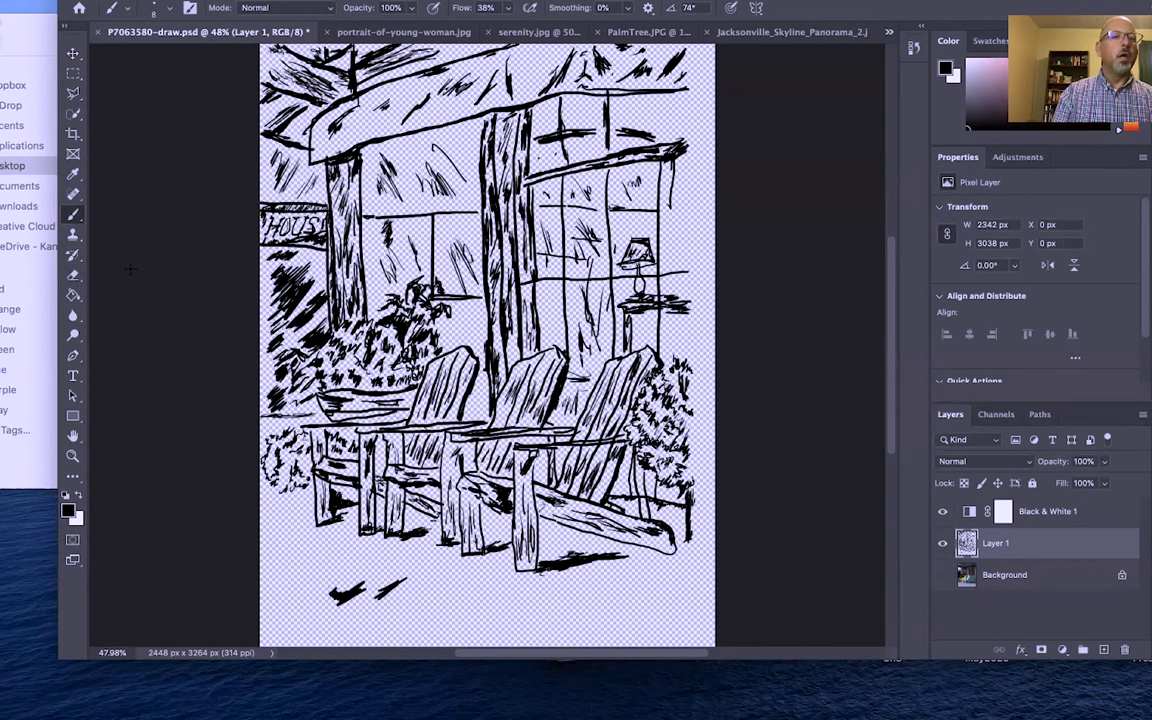
pyautogui.click(74, 274)
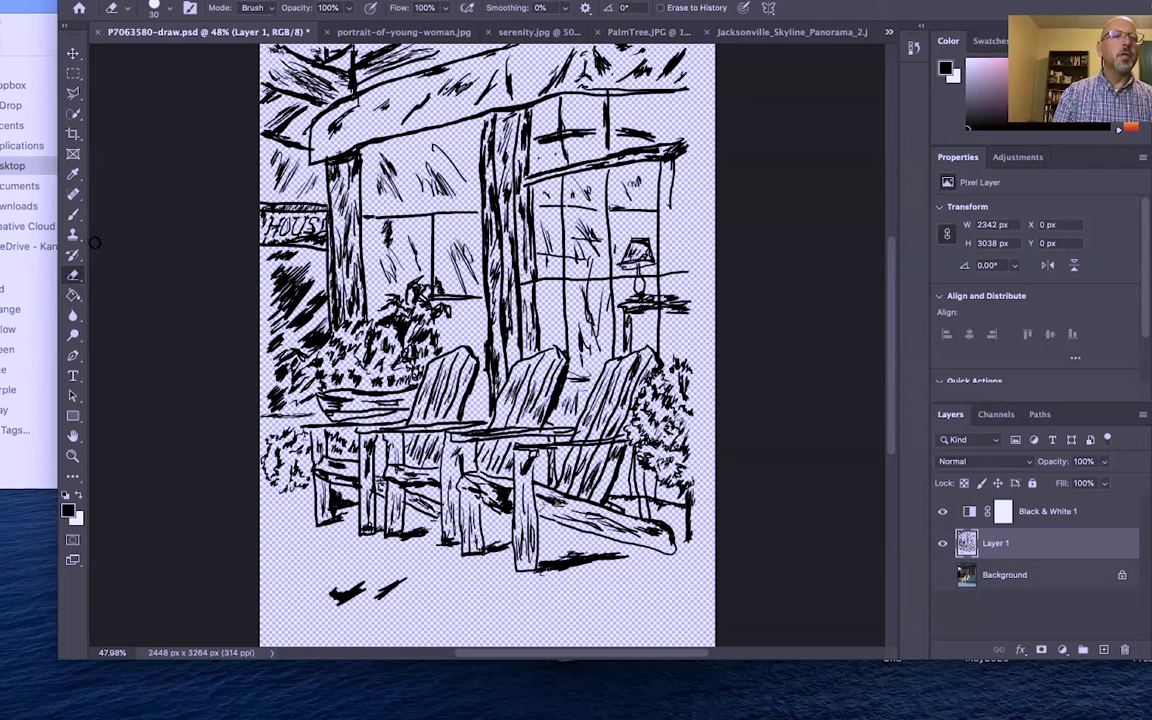
pyautogui.click(73, 93)
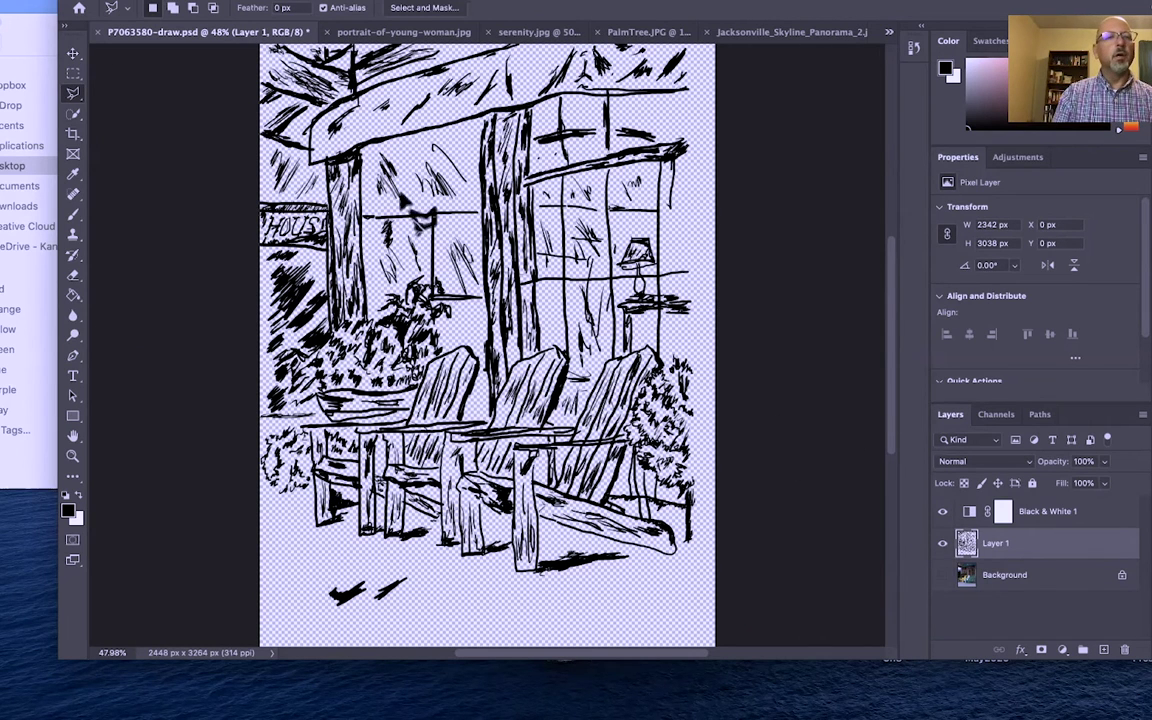
pyautogui.click(73, 213)
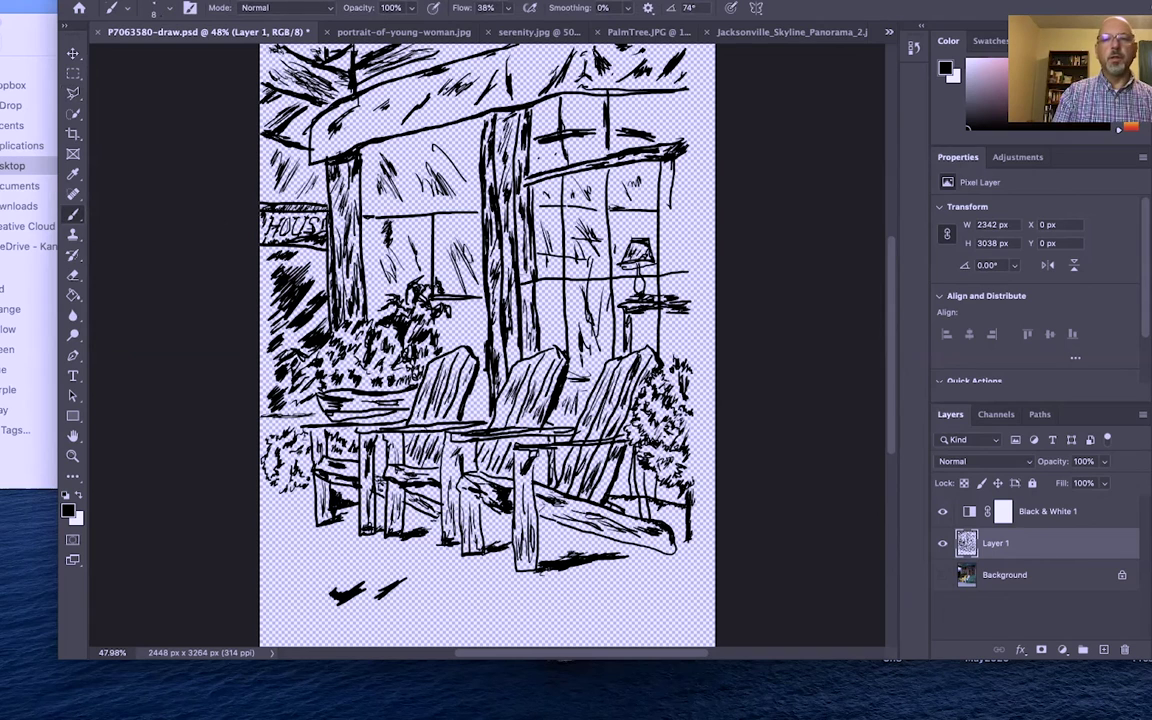
# - Delete the Black & White adjustment layer and show the Background photo beneath the drawing
pyautogui.click(1101, 515)
pyautogui.moveTo(1098, 516); pyautogui.dragTo(1124, 650)
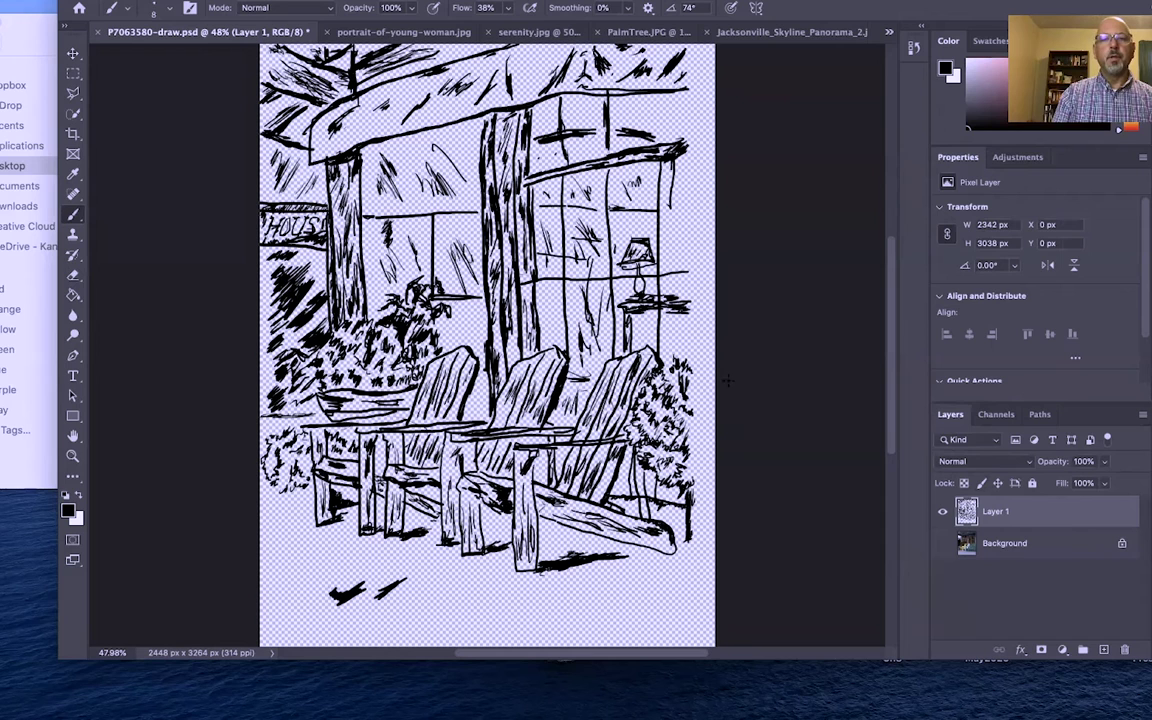
pyautogui.click(943, 543)
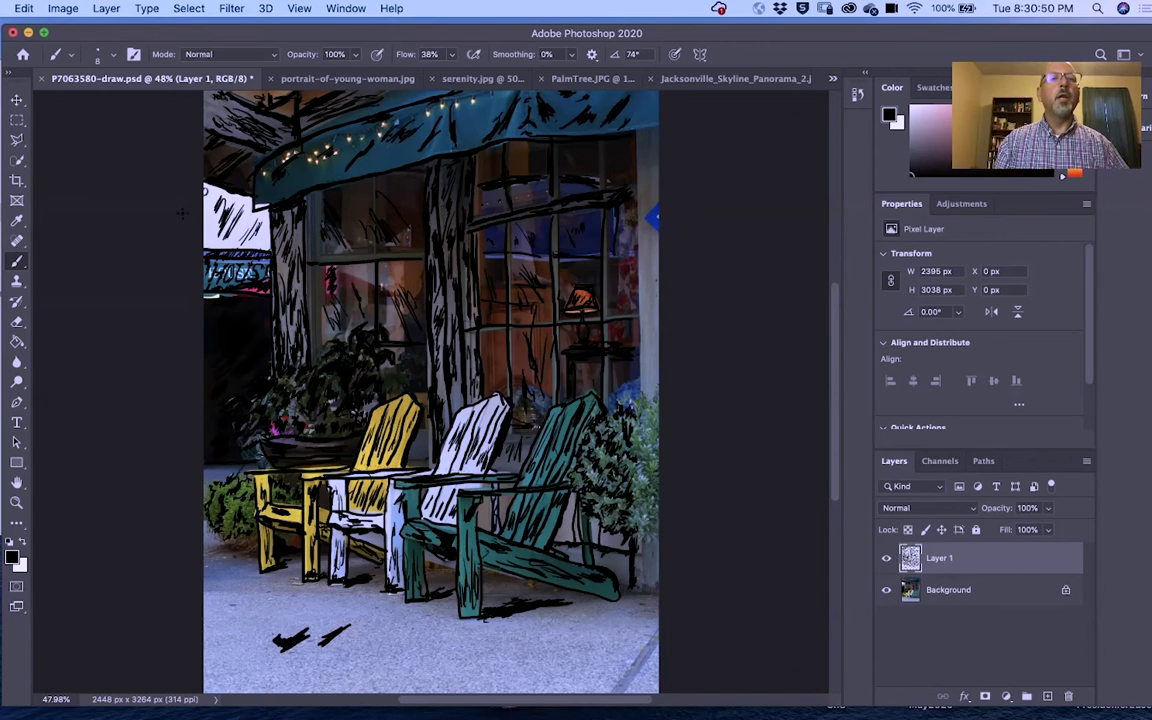
# - Close P7063580-draw.psd without saving the changes
pyautogui.click(44, 79)
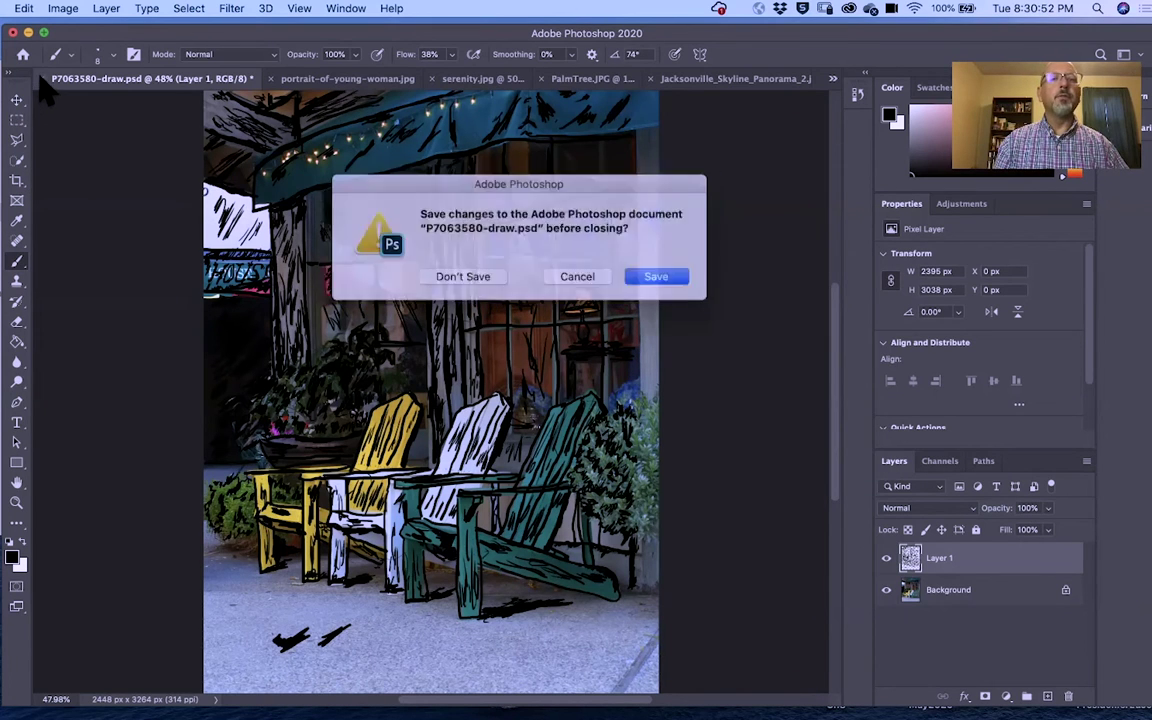
pyautogui.click(453, 272)
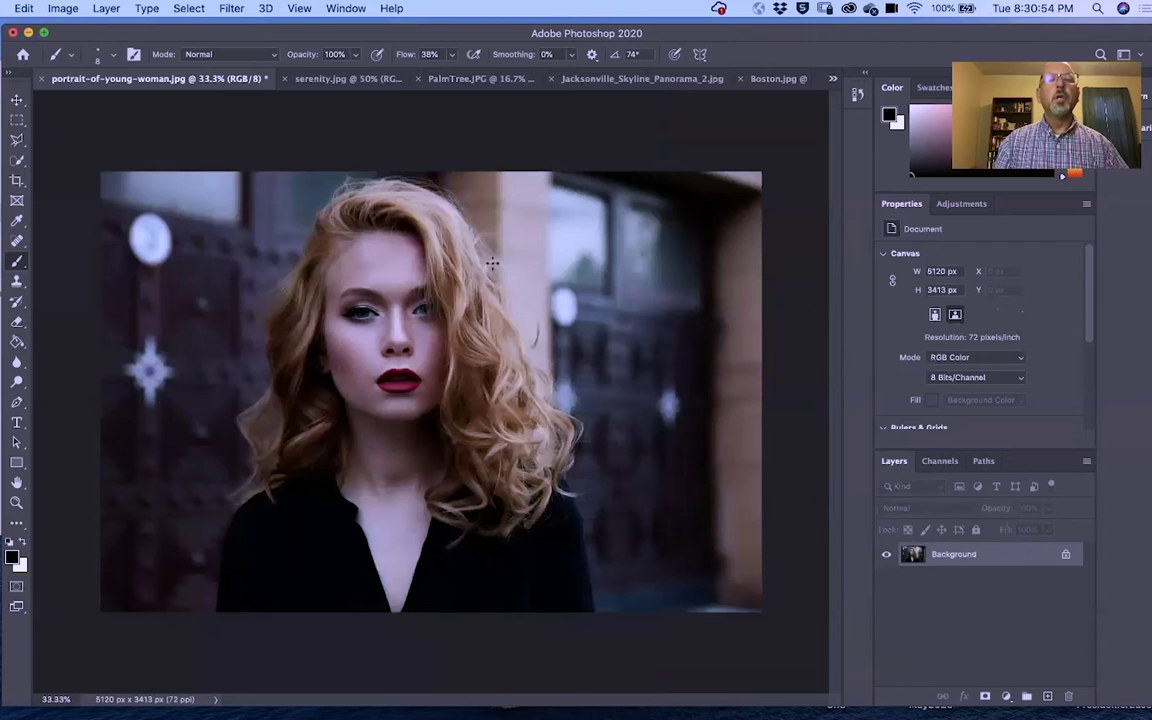
# - Switch to the Move tool and unlock the portrait's Background layer so it becomes a regular layer
pyautogui.click(16, 100)
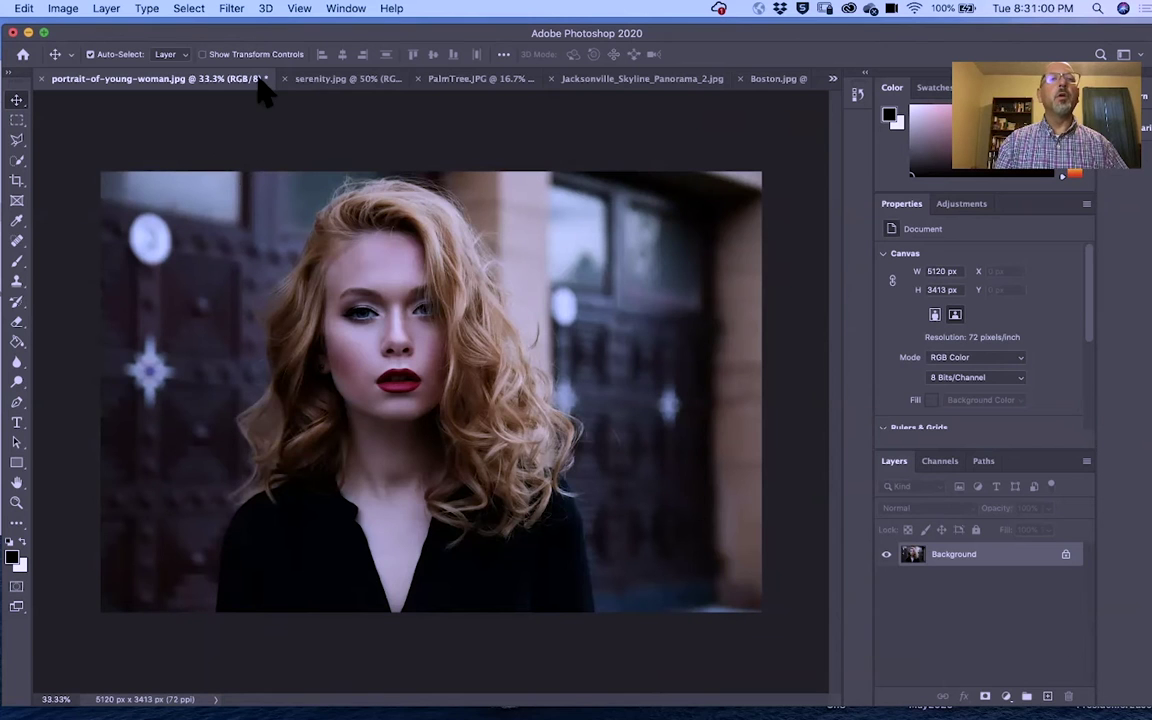
pyautogui.click(229, 9)
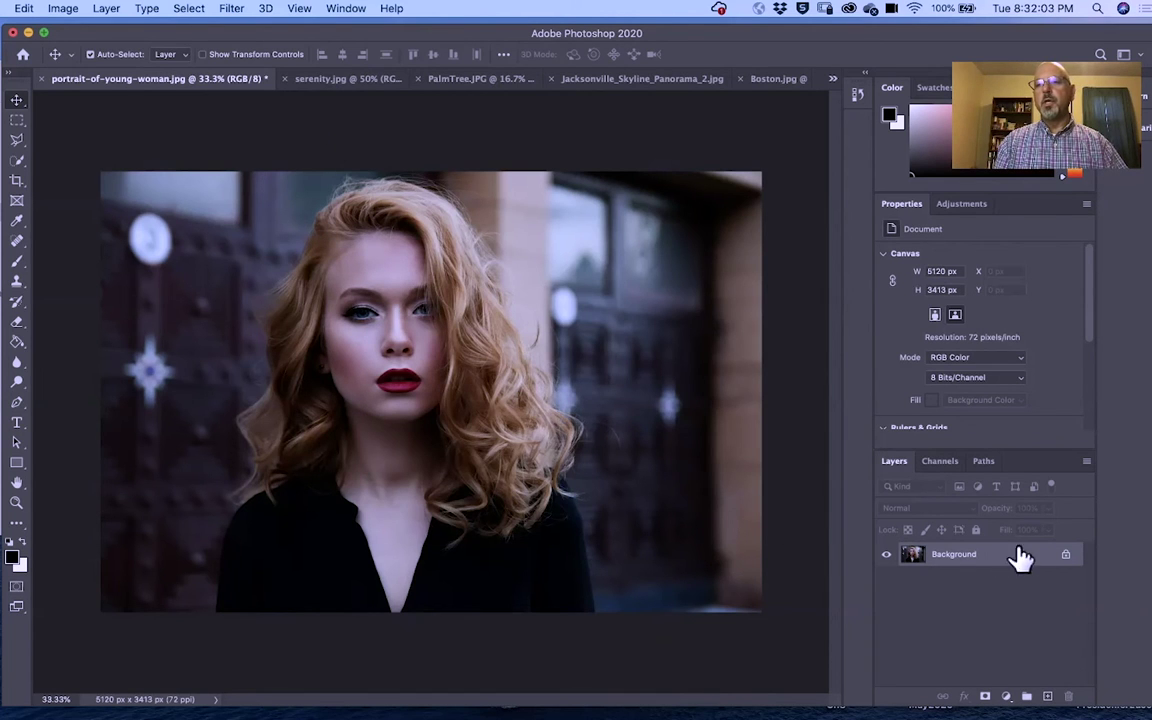
pyautogui.click(1065, 555)
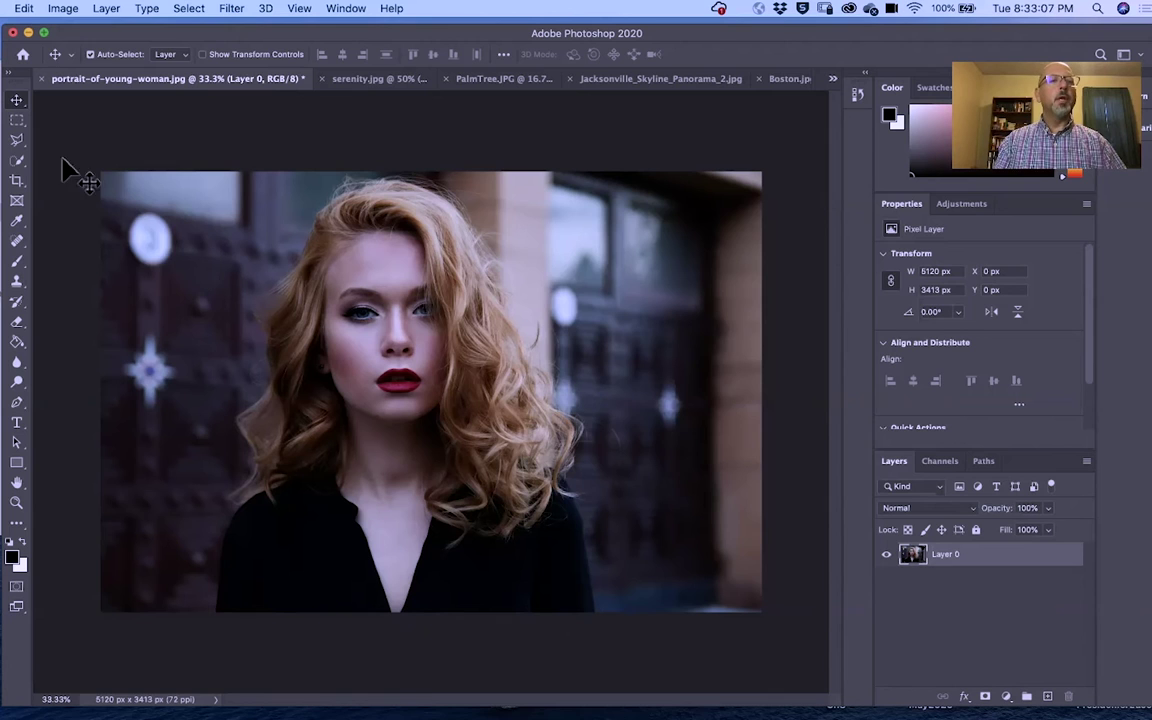
# - Select the woman with the Polygonal Lasso, tracing around her shoulders and hair and closing the outline below the photo's lower edge
pyautogui.click(16, 141)
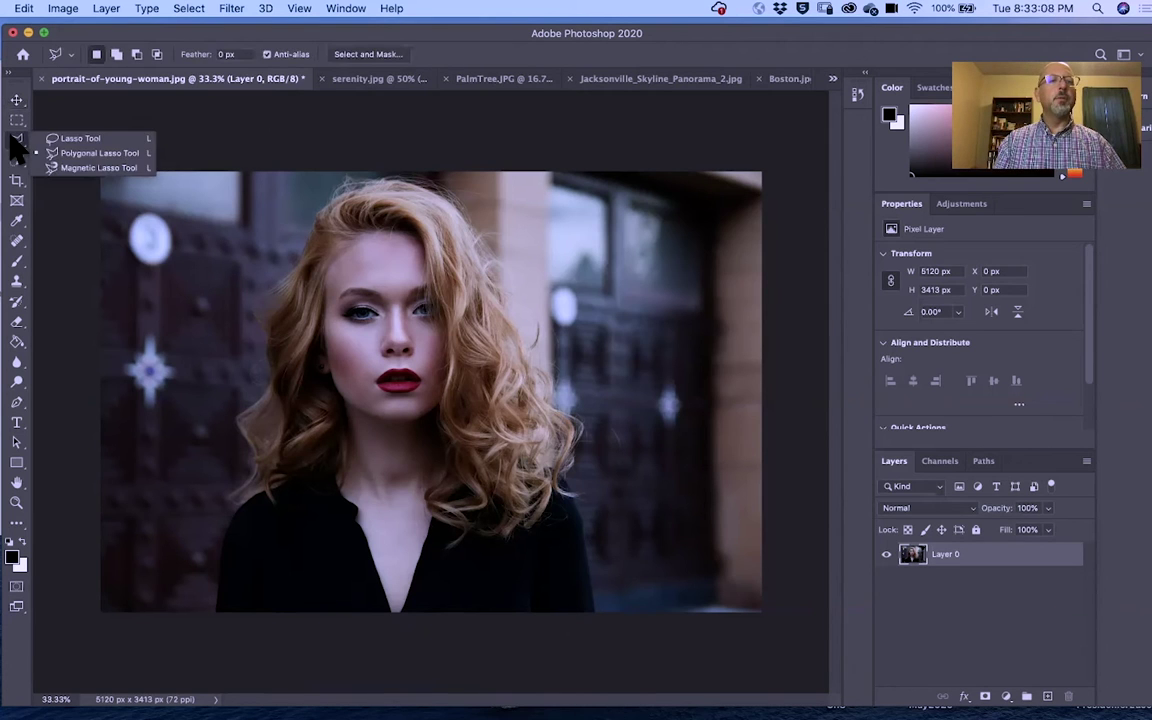
pyautogui.click(72, 153)
pyautogui.click(212, 606)
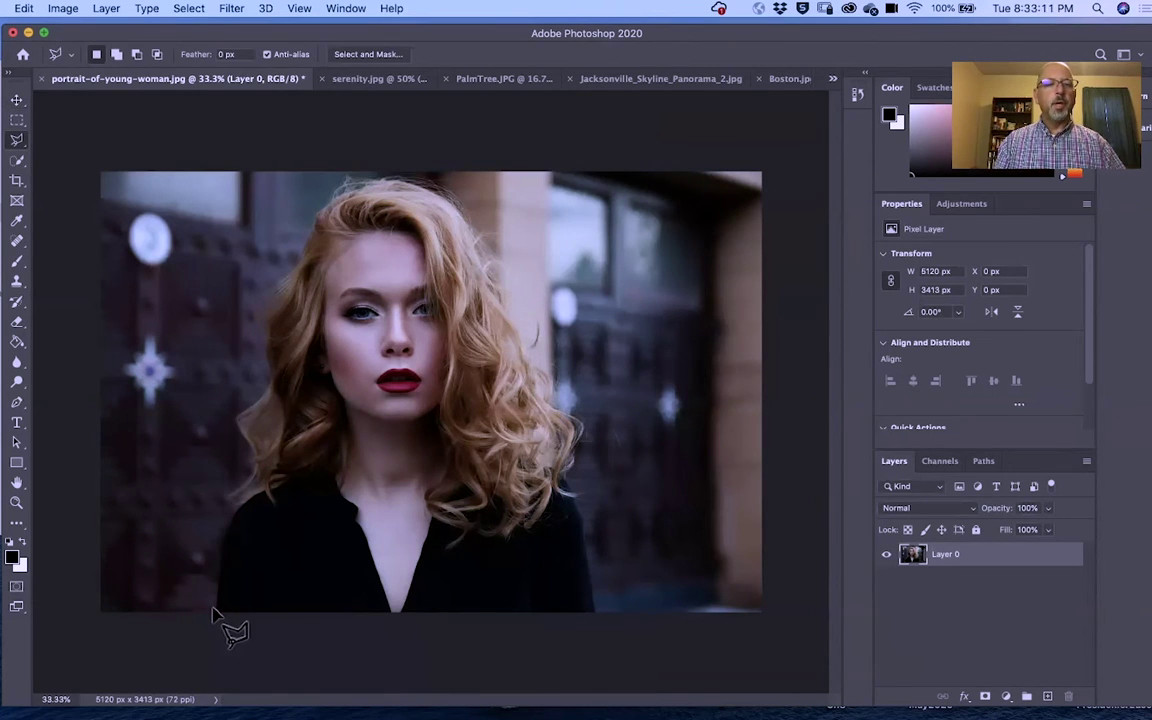
pyautogui.click(227, 496)
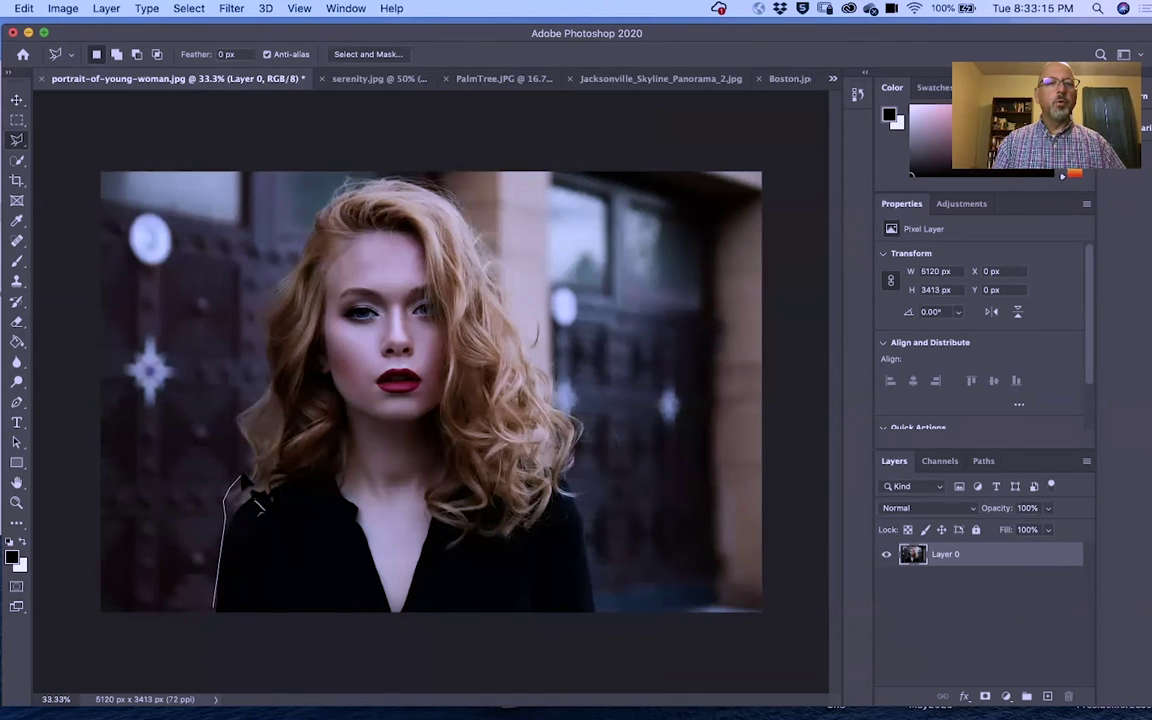
pyautogui.click(245, 472)
pyautogui.click(249, 461)
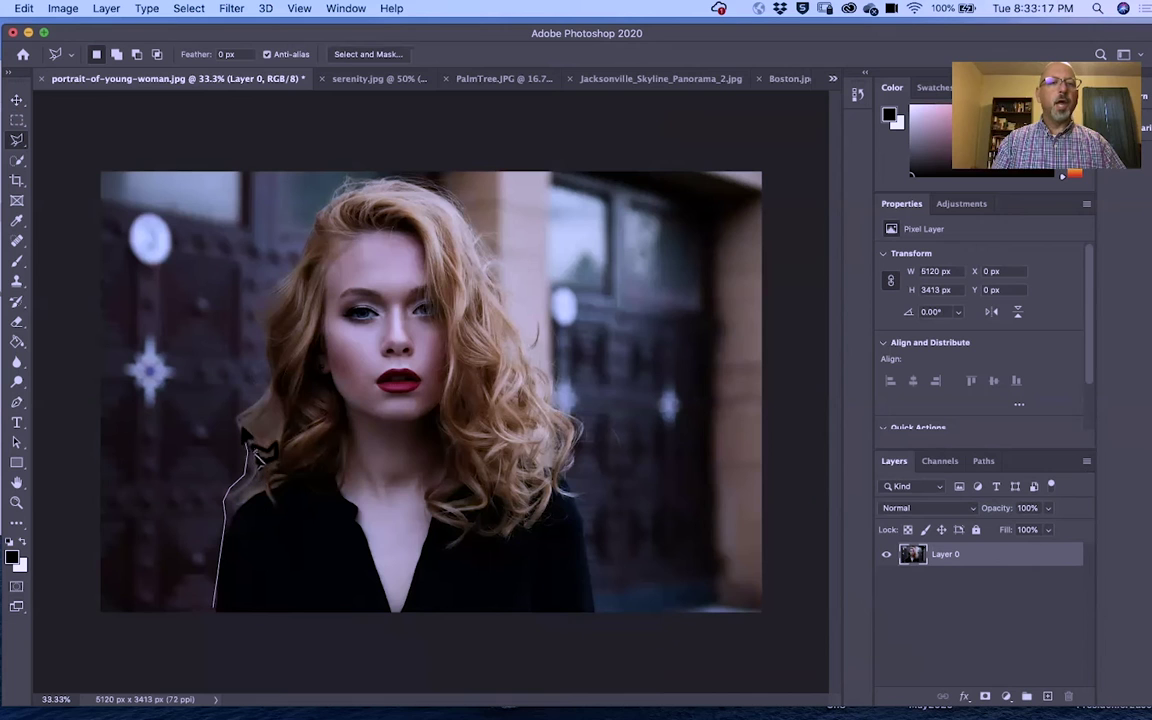
pyautogui.click(246, 452)
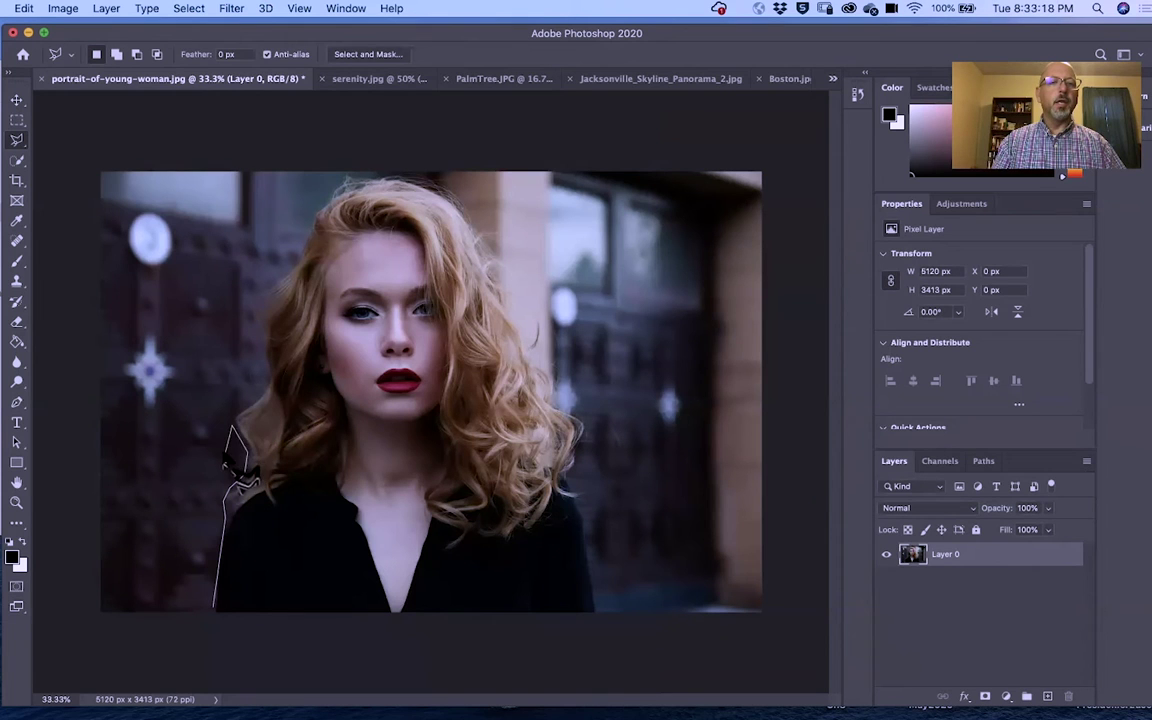
pyautogui.click(231, 410)
pyautogui.click(268, 382)
pyautogui.click(268, 362)
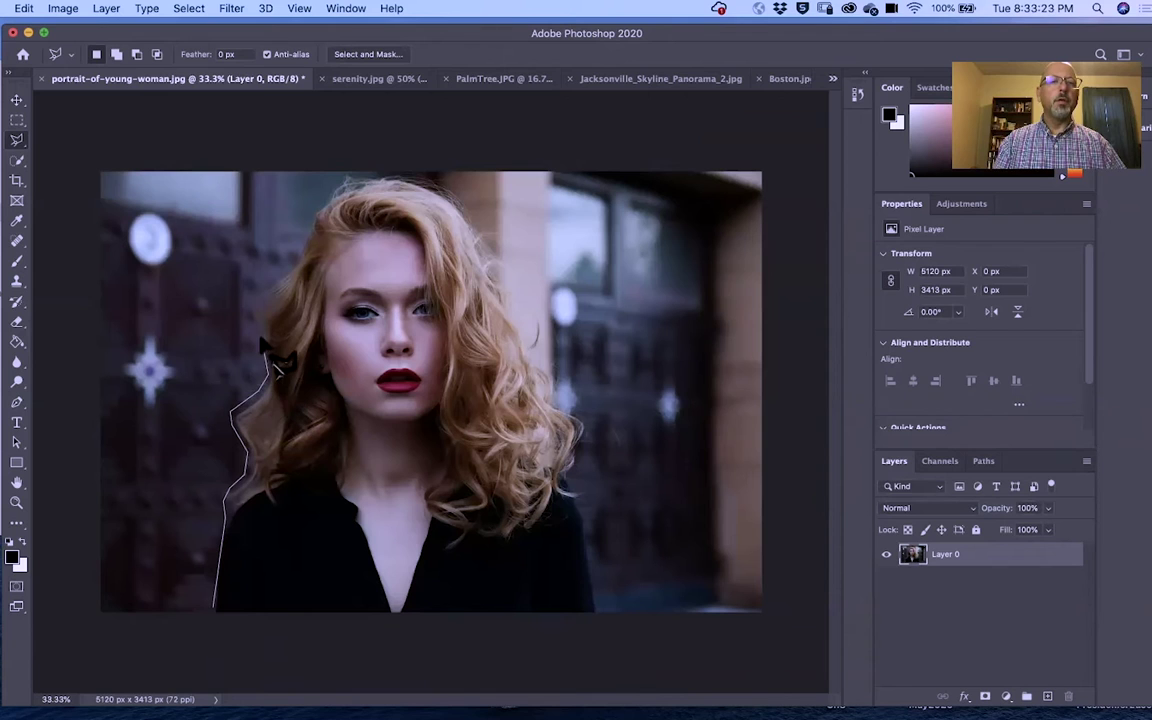
pyautogui.click(260, 331)
pyautogui.click(245, 296)
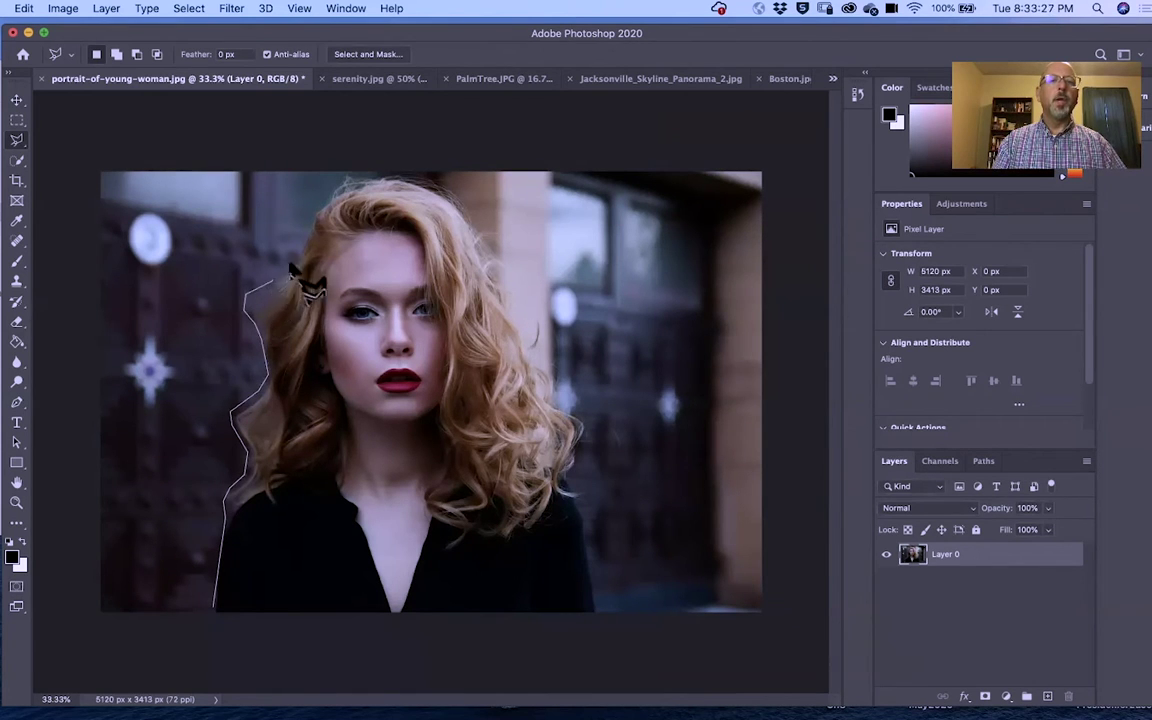
pyautogui.click(298, 264)
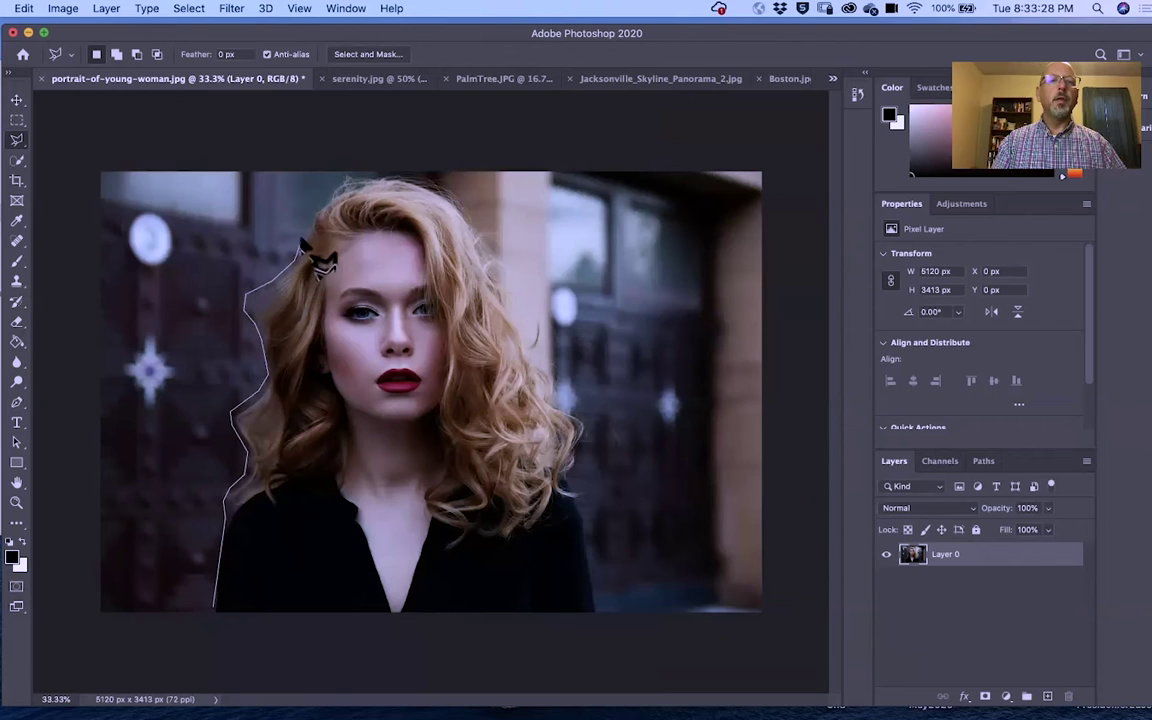
pyautogui.click(345, 182)
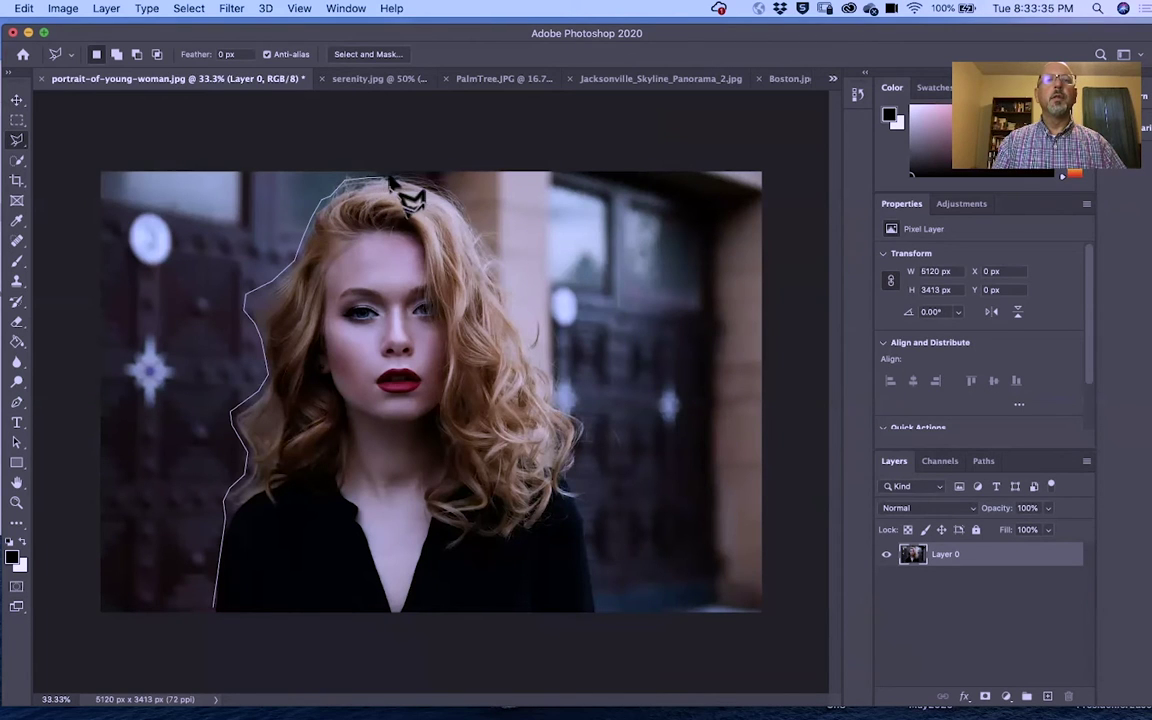
pyautogui.click(406, 179)
pyautogui.click(439, 188)
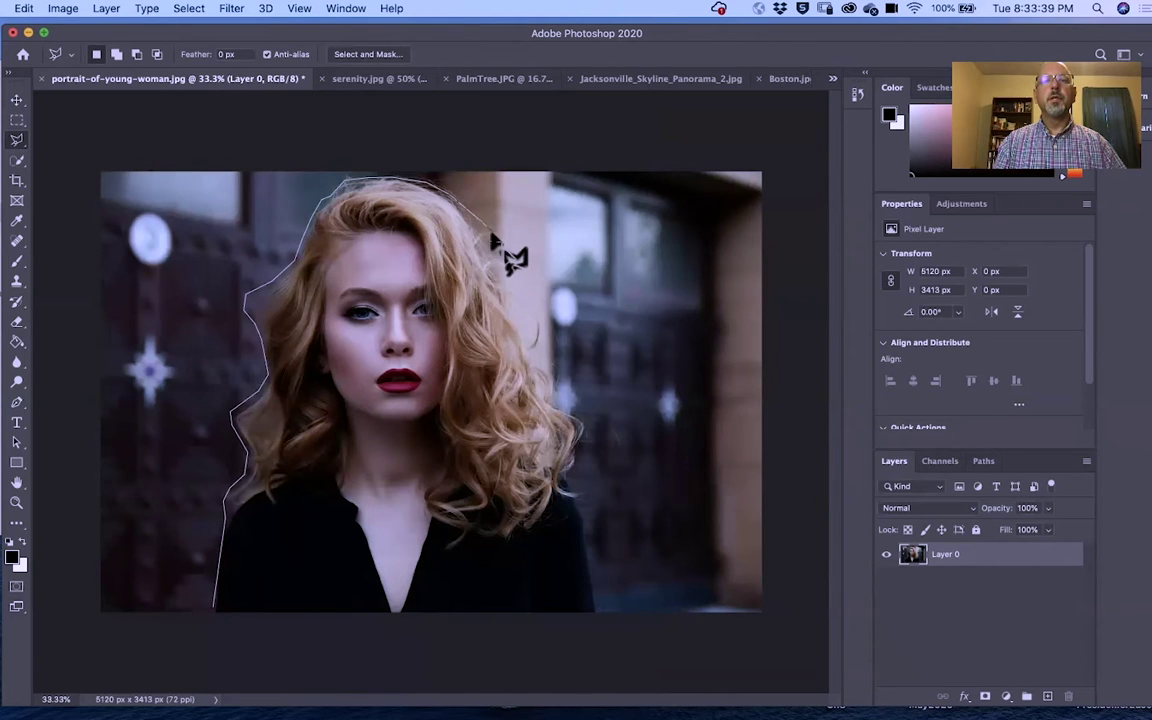
pyautogui.click(493, 240)
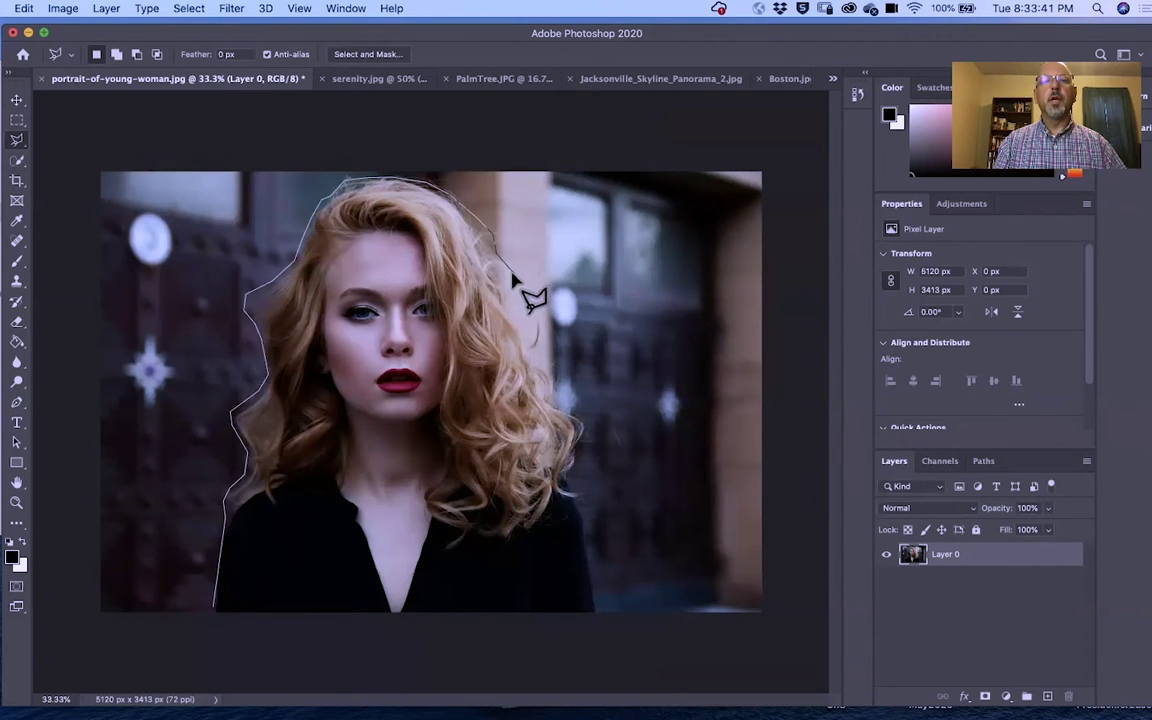
pyautogui.click(509, 268)
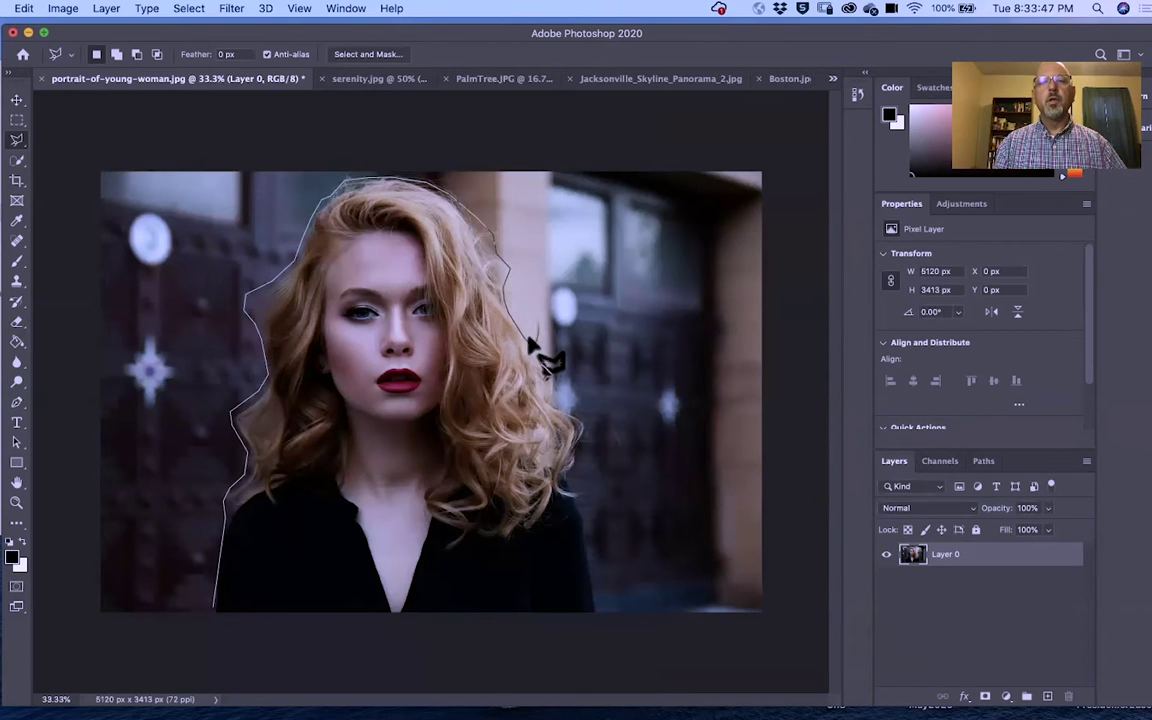
pyautogui.click(529, 335)
pyautogui.click(538, 311)
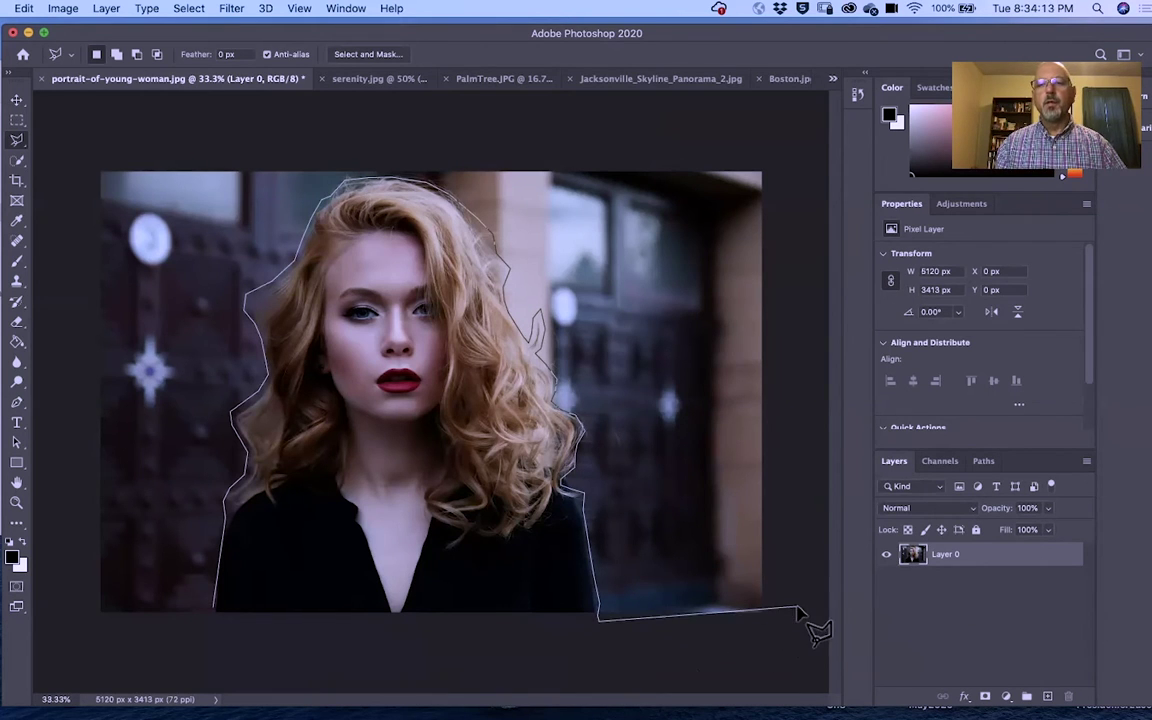
pyautogui.click(217, 615)
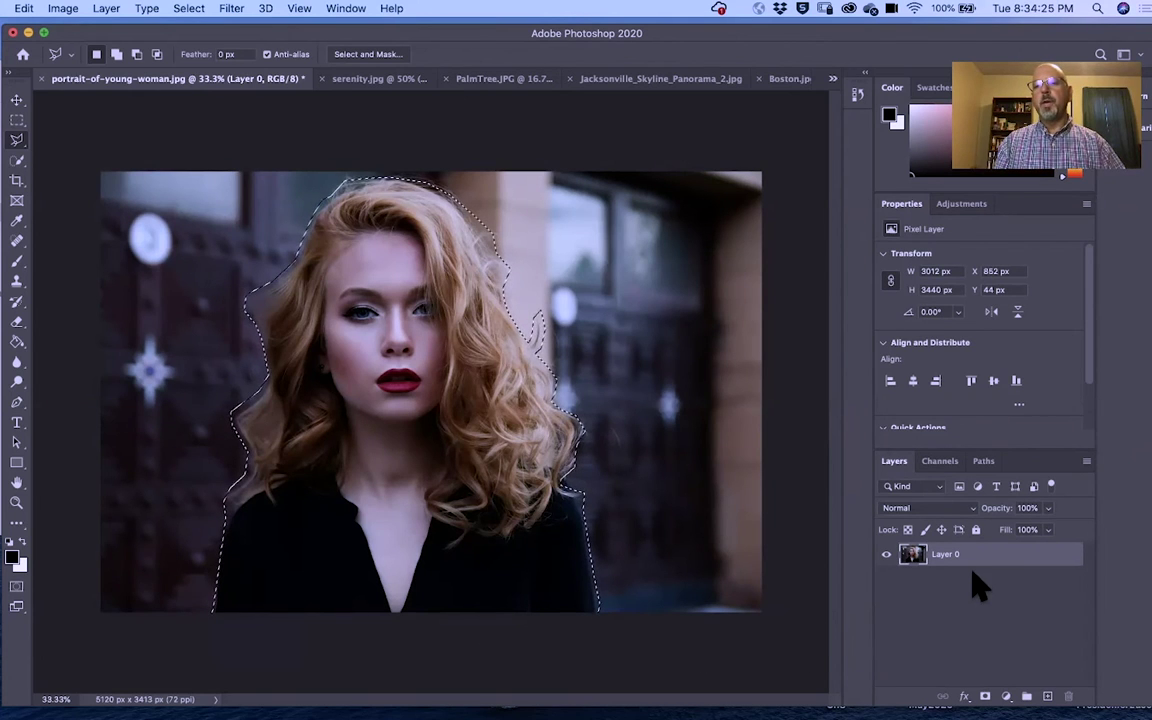
# - Duplicate Layer 0 and mask the copy with the selection of the woman
pyautogui.moveTo(980, 565); pyautogui.dragTo(1047, 697)
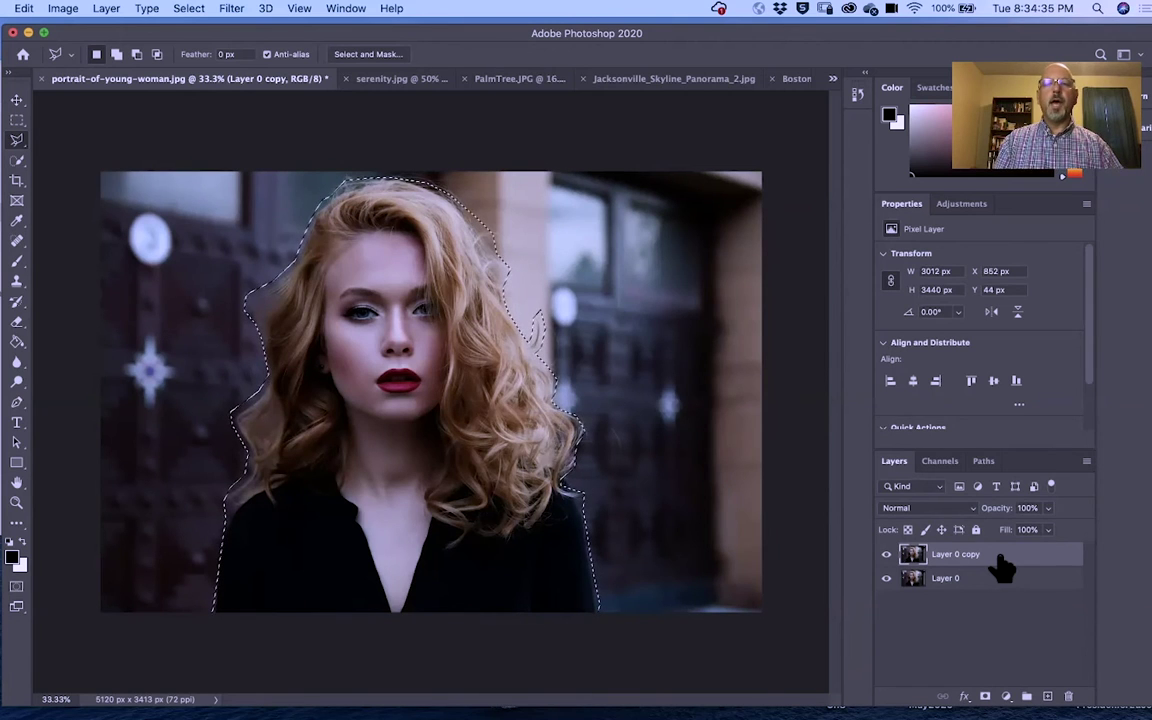
pyautogui.click(984, 698)
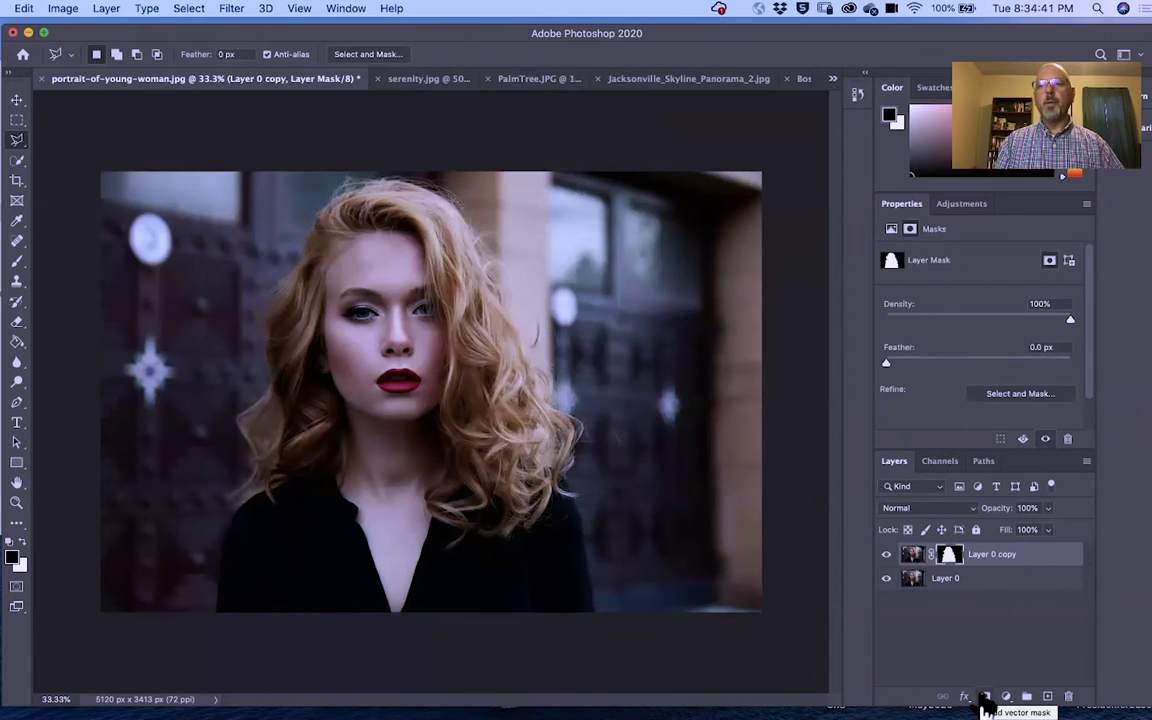
# - Check the masked cutout by hiding Layer 0 and toggling the copy's visibility, leaving both layers shown
pyautogui.click(886, 579)
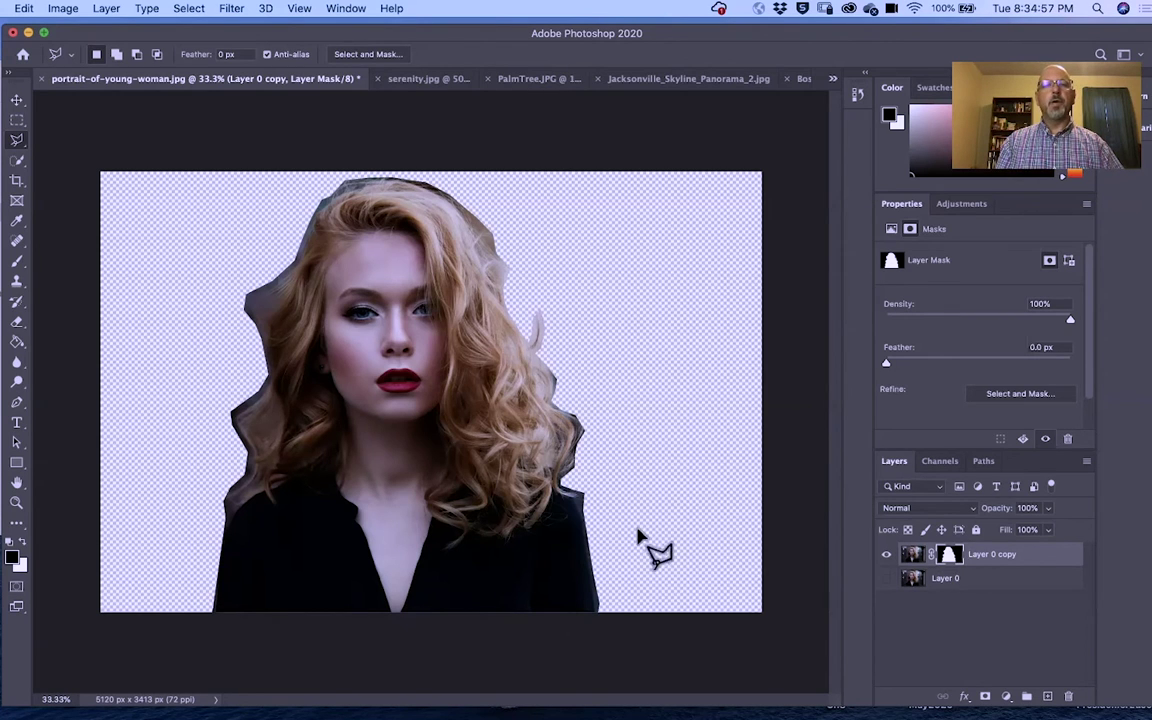
pyautogui.click(886, 555)
pyautogui.click(886, 555)
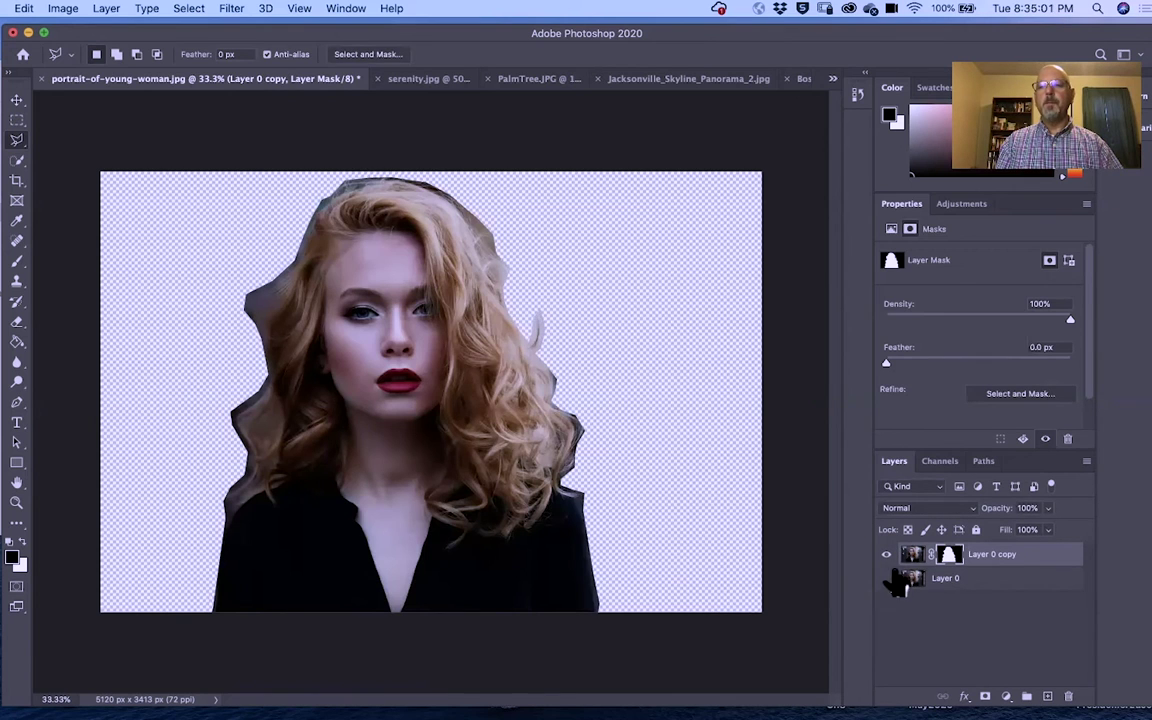
pyautogui.click(886, 579)
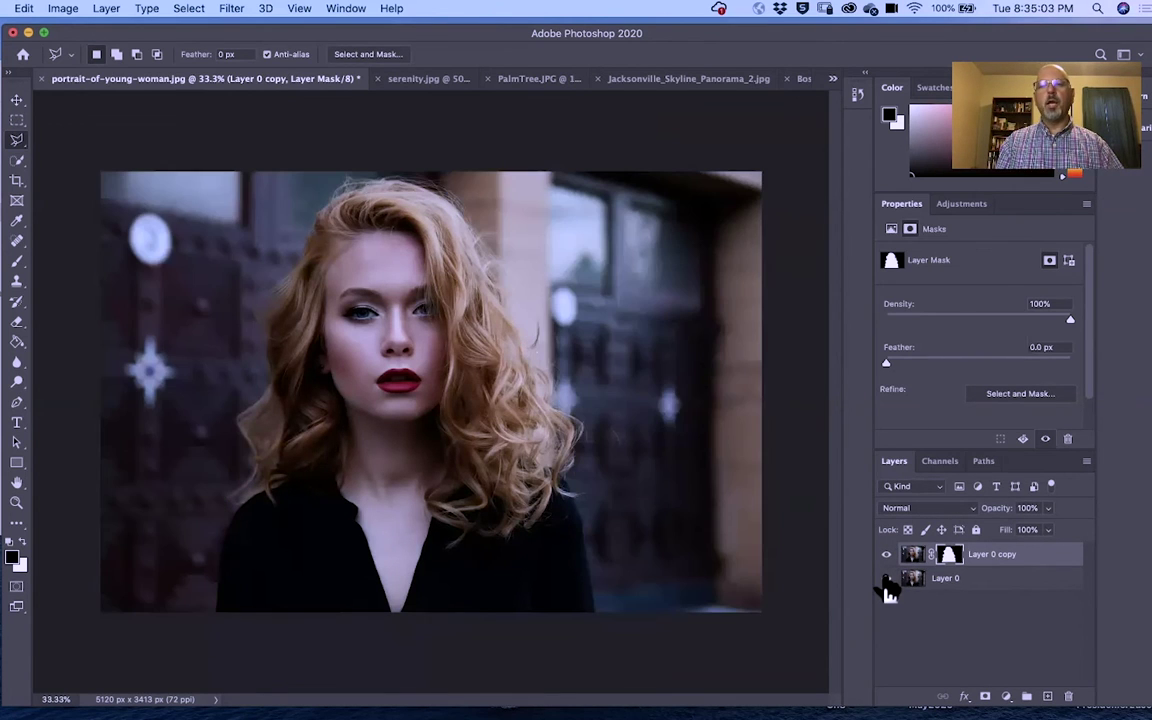
# - Start a Gaussian Blur on Layer 0 with a radius of 1.1 pixels
pyautogui.click(986, 584)
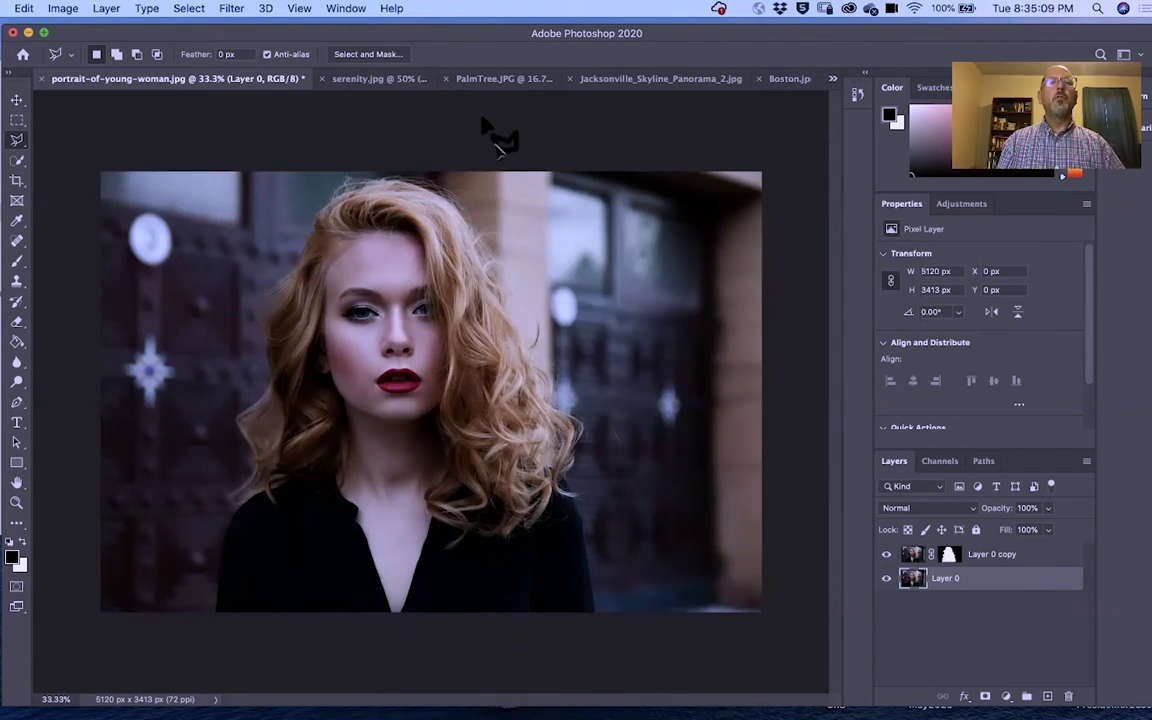
pyautogui.click(230, 10)
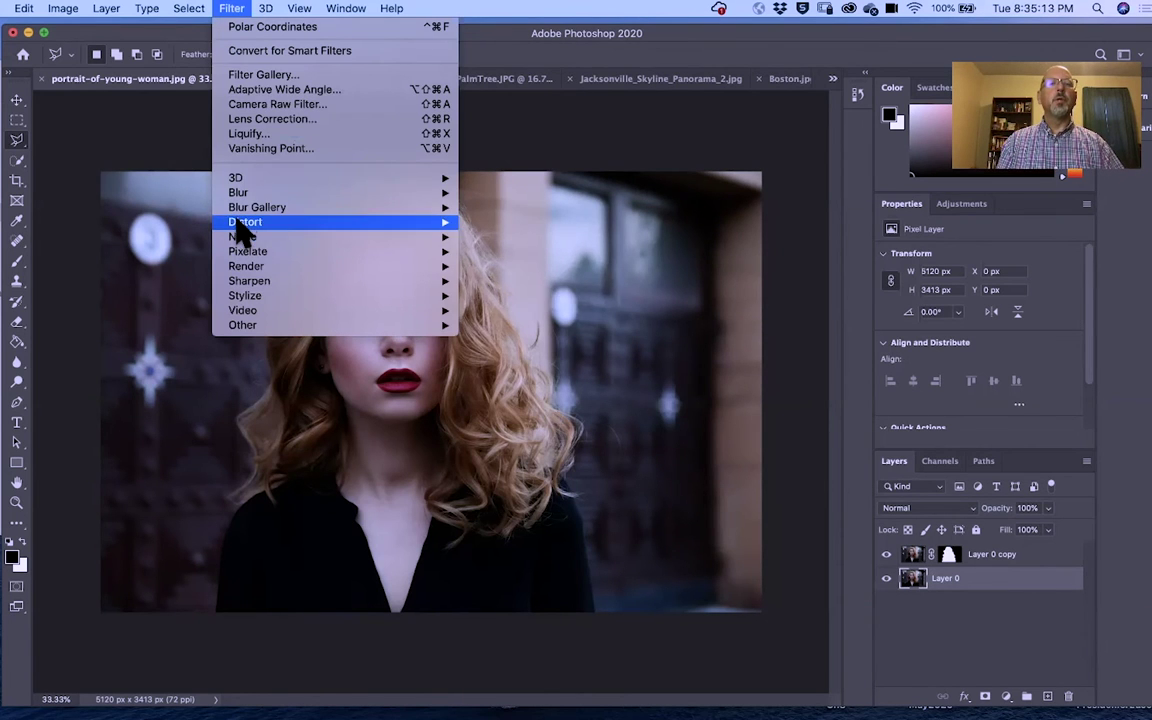
pyautogui.moveTo(238, 209)
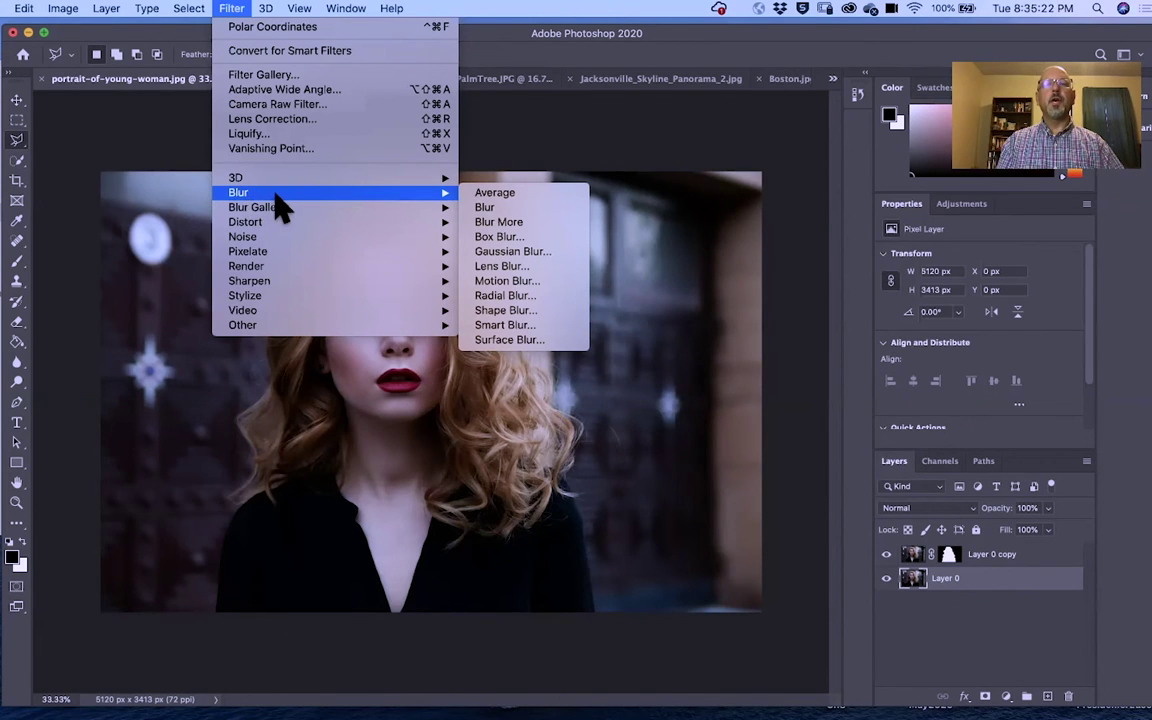
pyautogui.click(533, 258)
pyautogui.moveTo(491, 418); pyautogui.dragTo(416, 419)
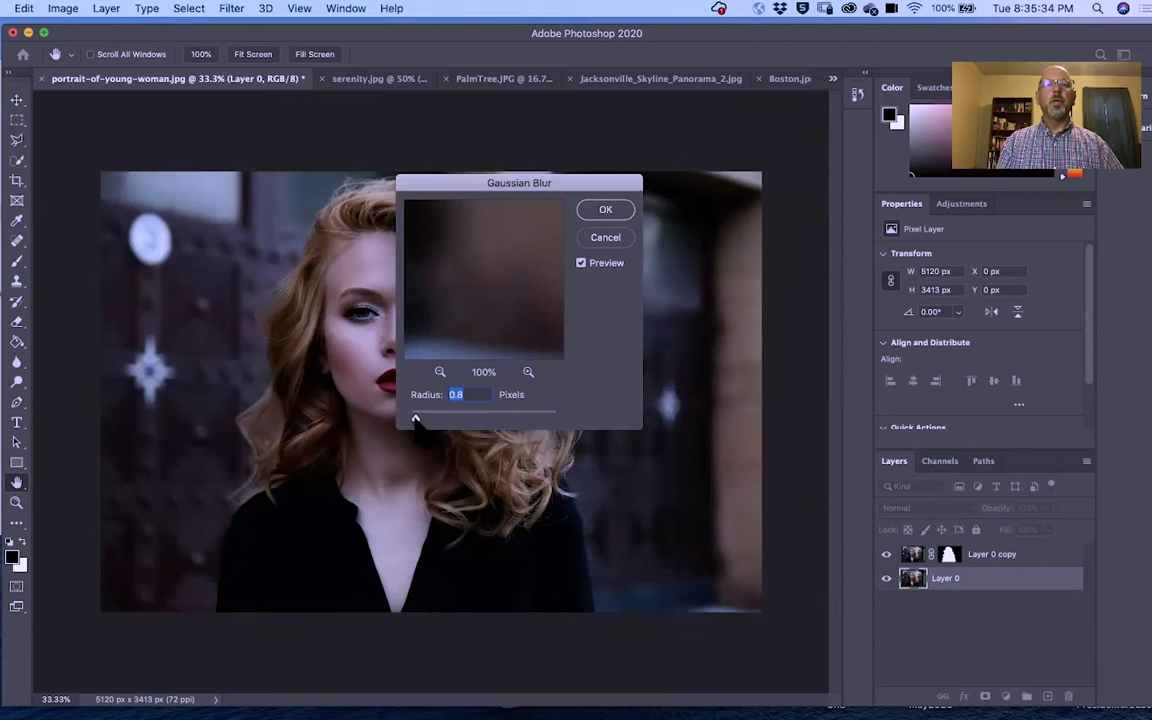
pyautogui.moveTo(414, 419); pyautogui.dragTo(420, 420)
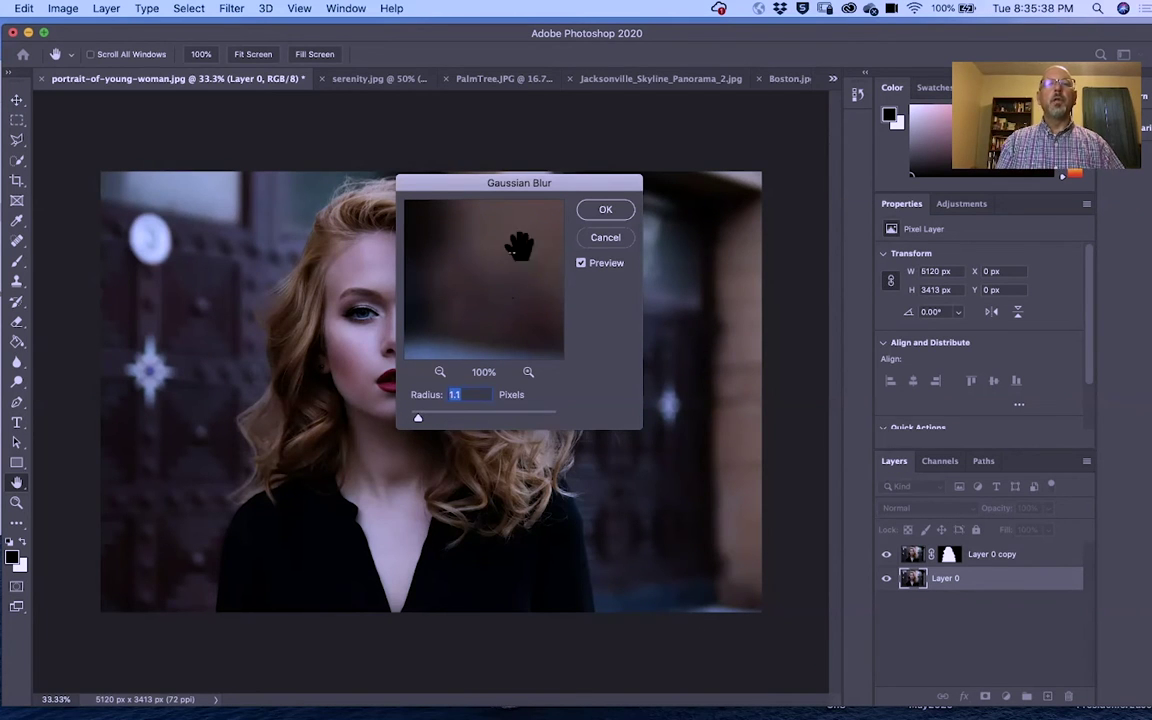
# - Examine the blur preview where the woman's hair meets the background, at several magnifications
pyautogui.moveTo(538, 248); pyautogui.dragTo(515, 300)
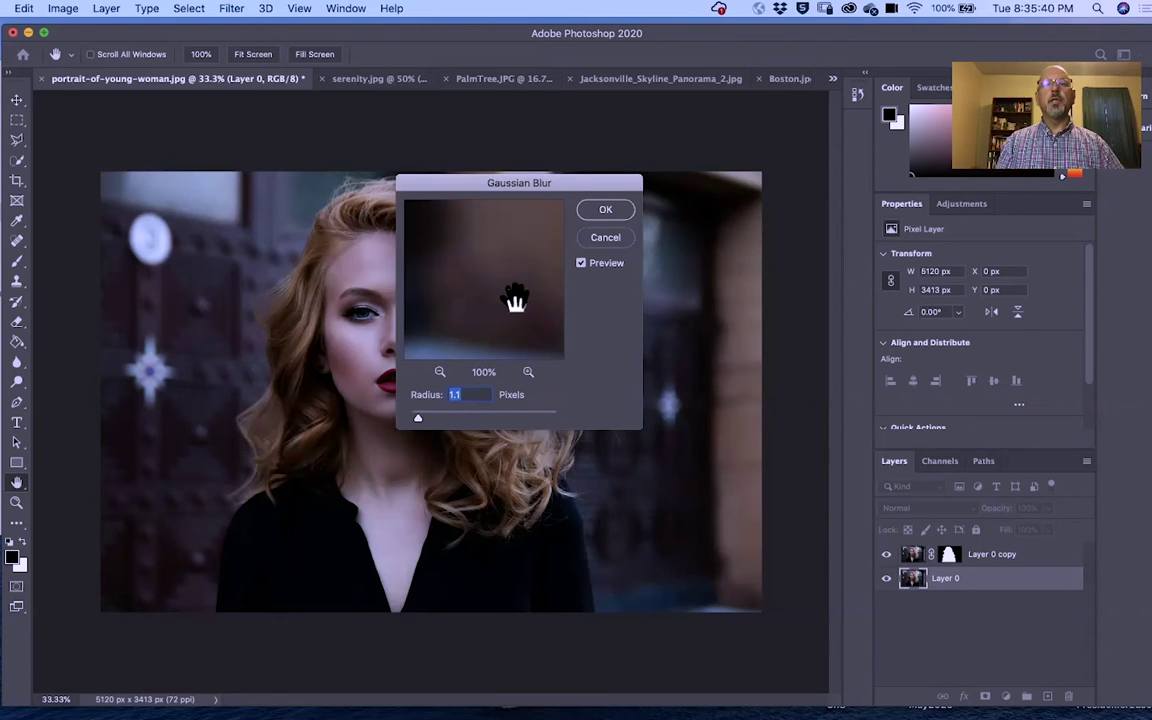
pyautogui.click(439, 372)
pyautogui.click(439, 372)
pyautogui.click(439, 372)
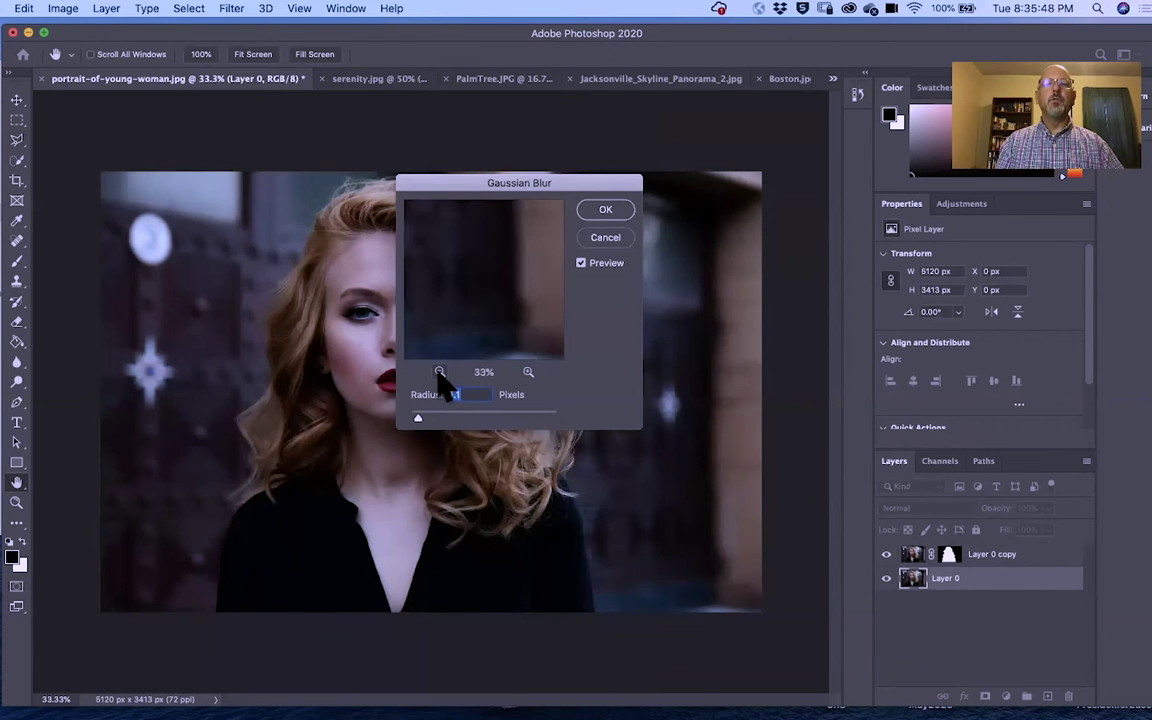
pyautogui.click(439, 372)
pyautogui.click(439, 372)
pyautogui.moveTo(463, 288); pyautogui.dragTo(535, 342)
pyautogui.click(528, 372)
pyautogui.click(528, 372)
pyautogui.click(528, 373)
pyautogui.click(528, 373)
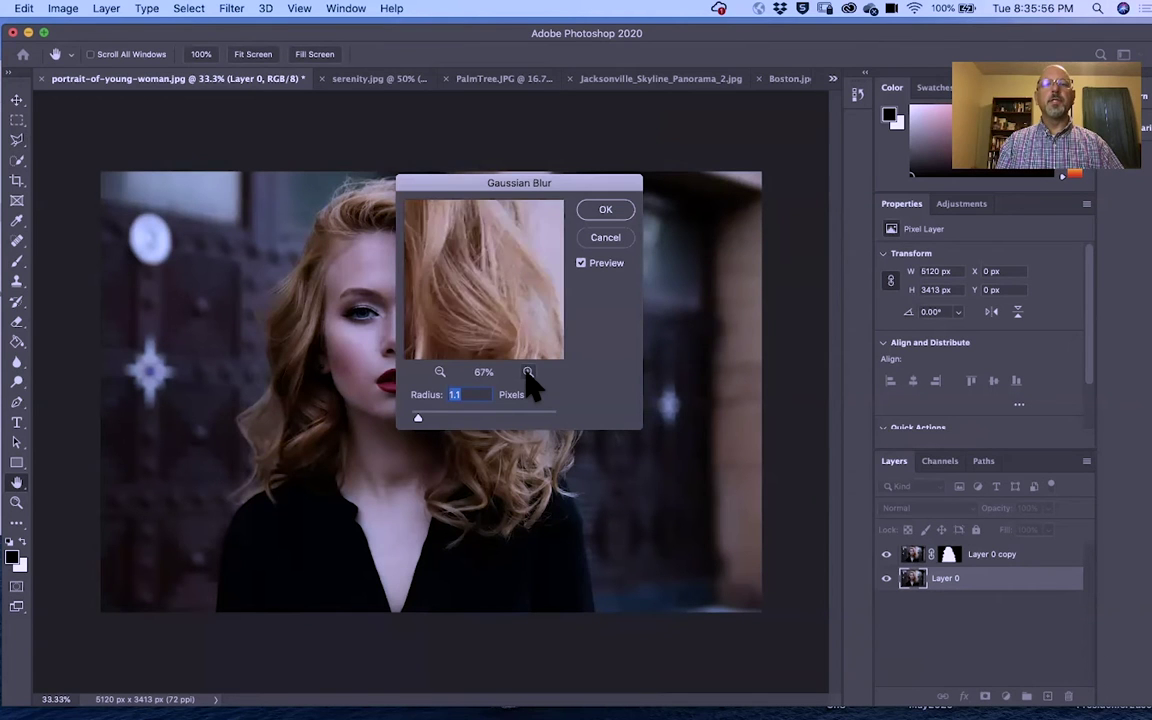
pyautogui.click(528, 373)
pyautogui.moveTo(504, 324); pyautogui.dragTo(402, 306)
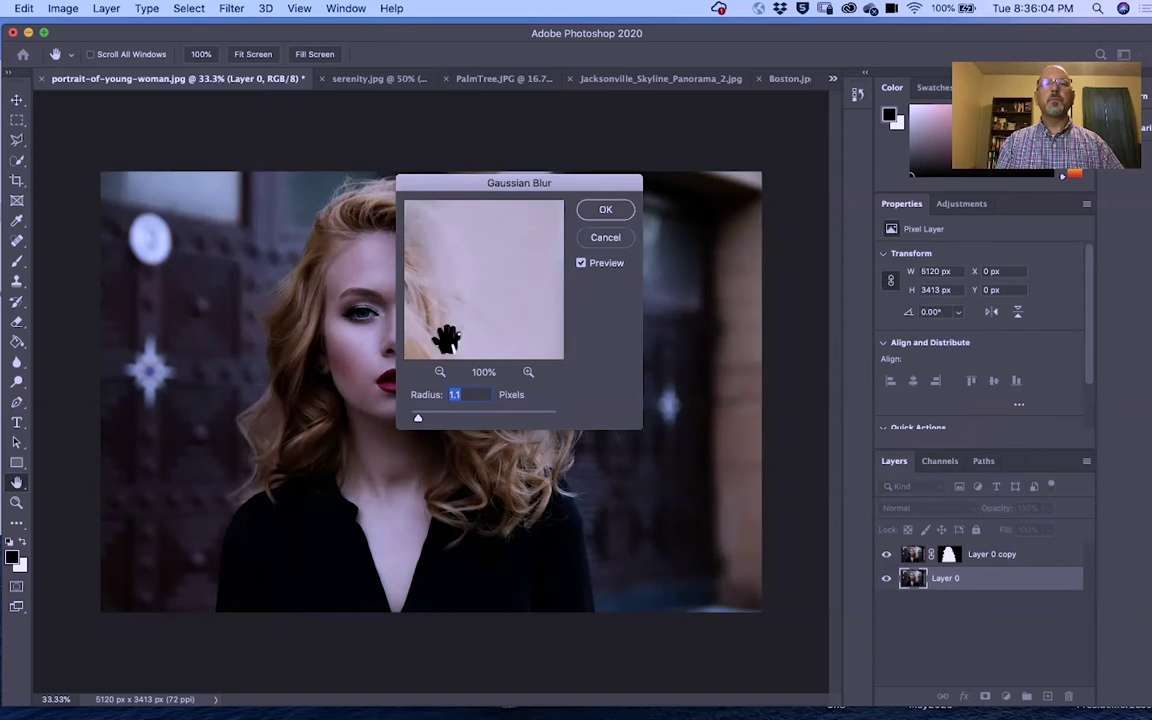
pyautogui.click(440, 372)
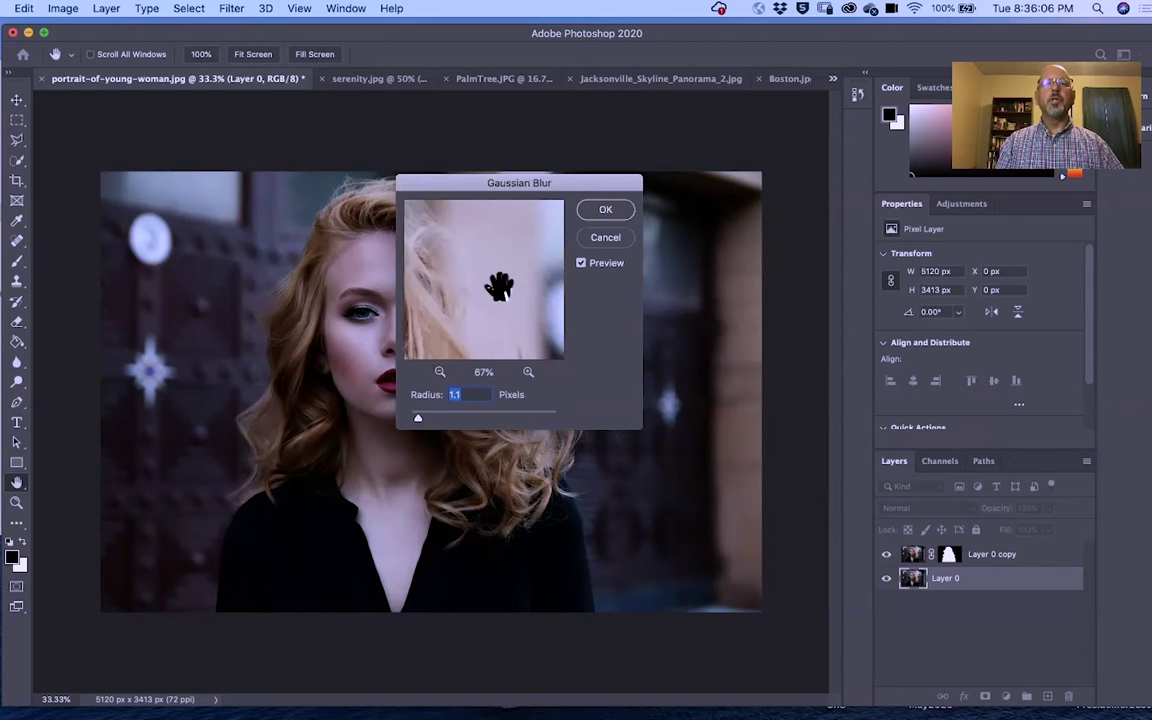
pyautogui.moveTo(496, 275); pyautogui.dragTo(494, 258)
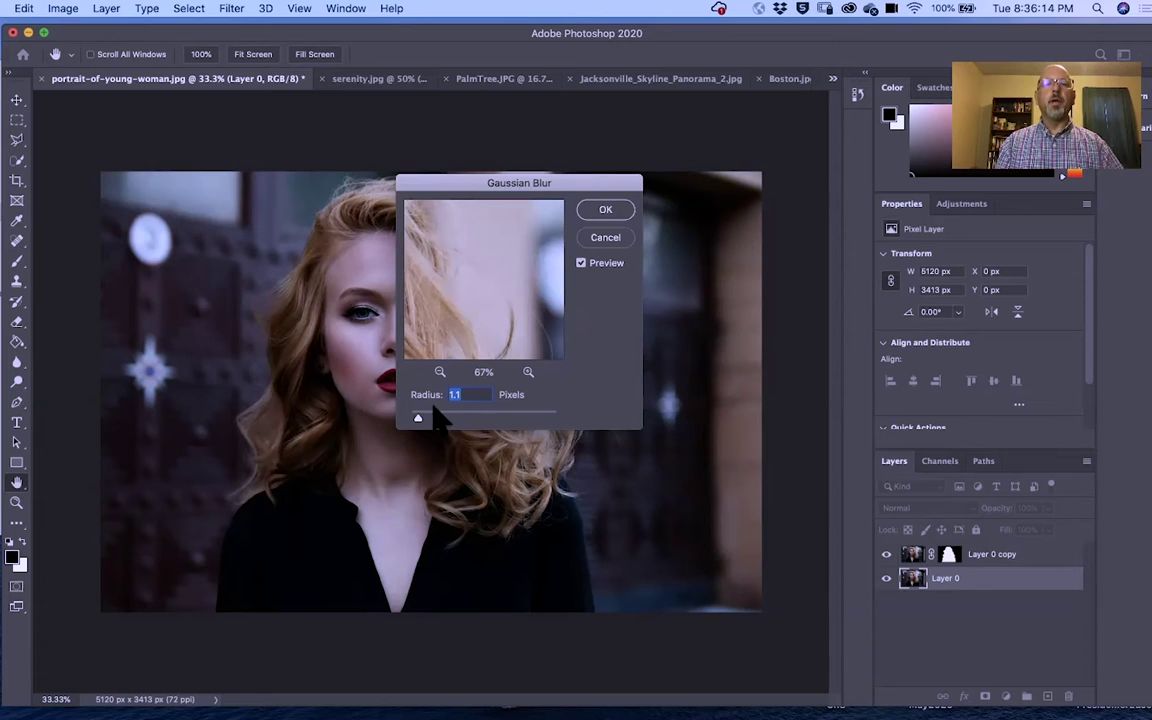
# - Set the Gaussian Blur radius to 70.7 pixels and apply it to Layer 0
pyautogui.moveTo(418, 417); pyautogui.dragTo(473, 418)
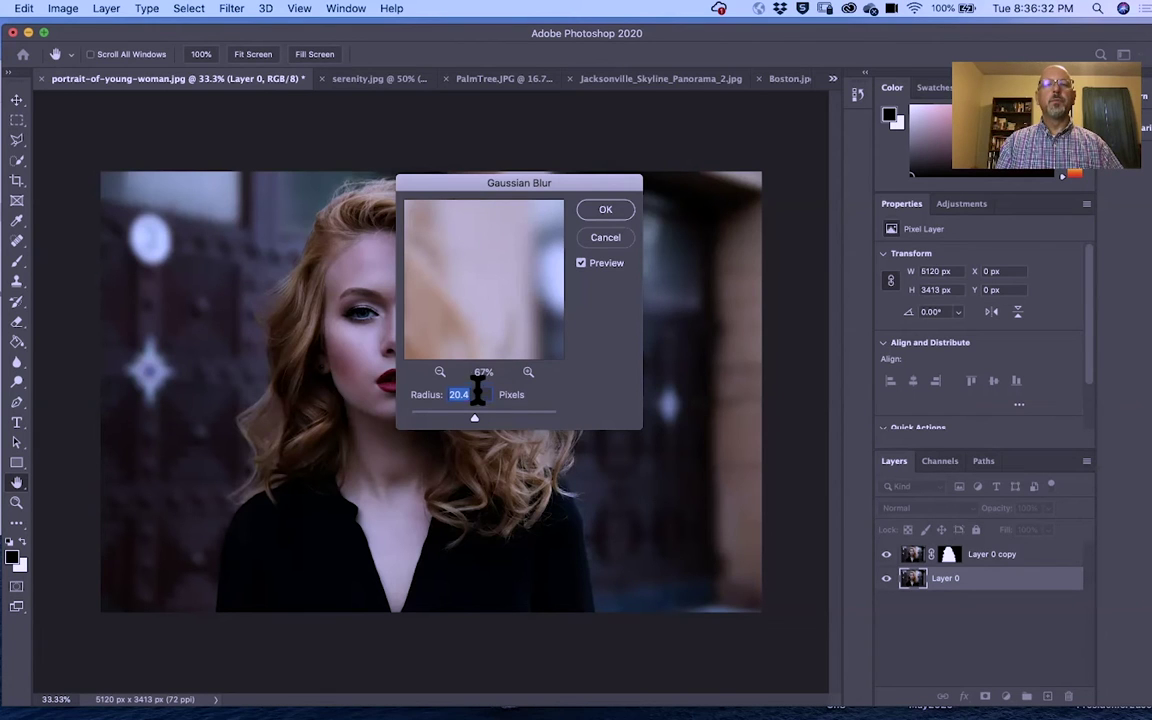
pyautogui.moveTo(475, 420); pyautogui.dragTo(497, 418)
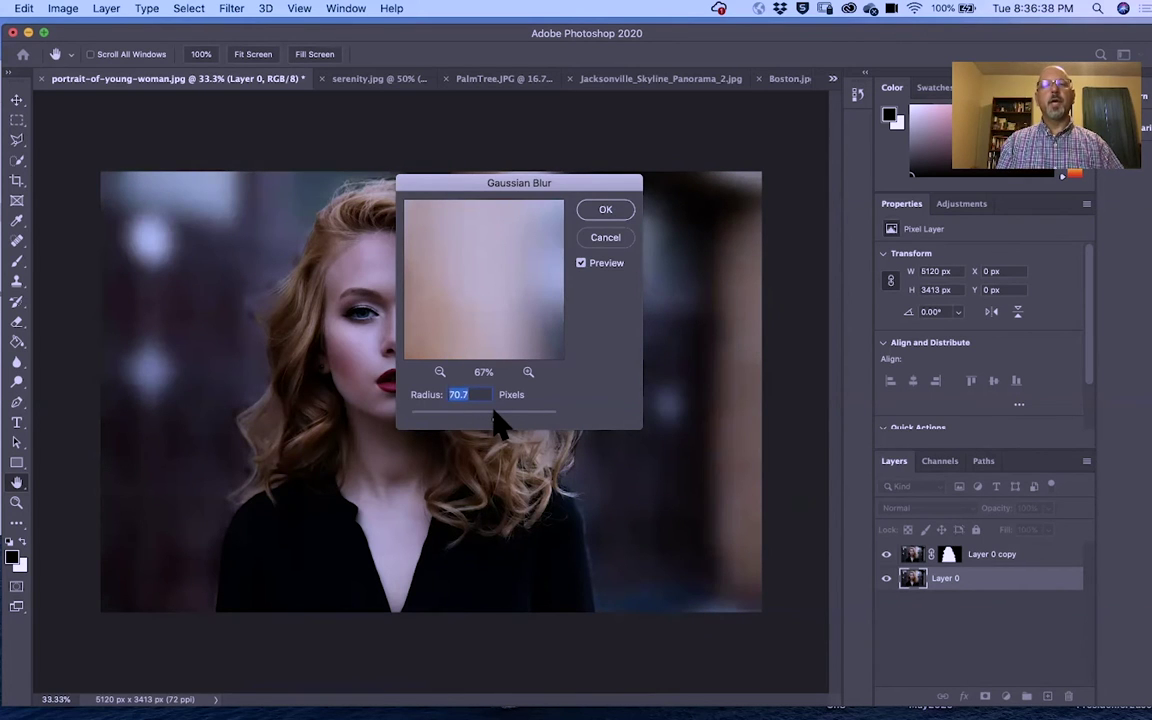
pyautogui.click(610, 210)
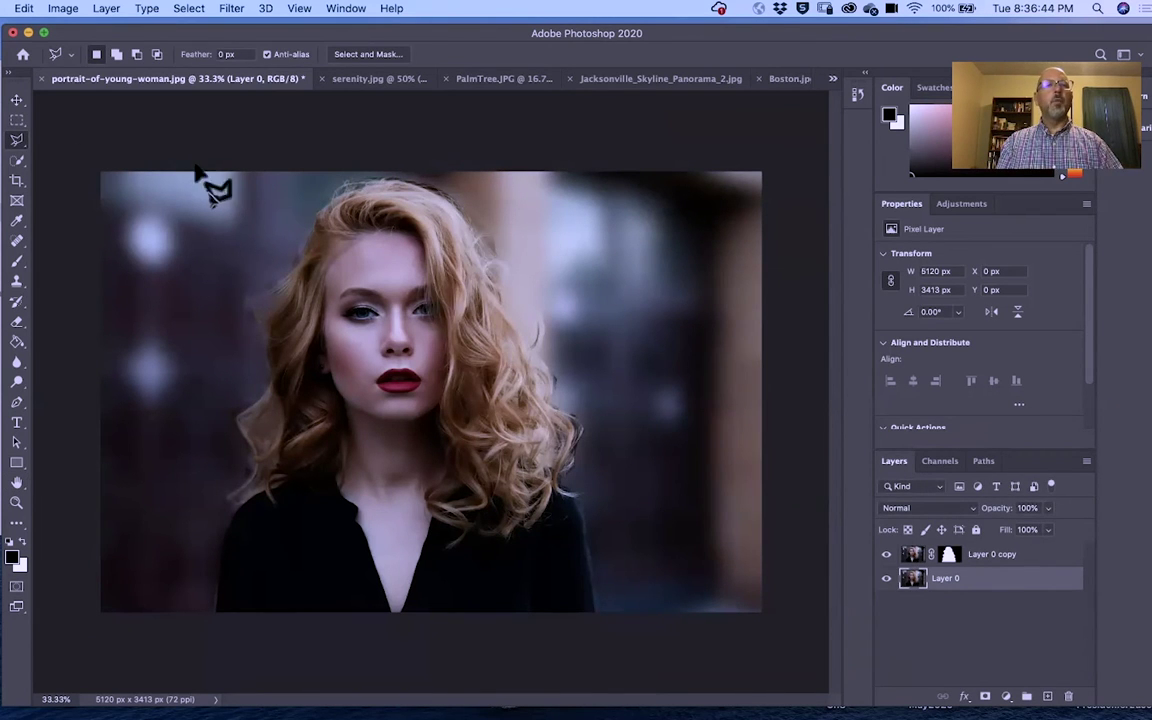
# - Select Layer 0 copy's mask and paint in black along the woman's hair edges with the Soft Round brush at 50 px
pyautogui.click(17, 100)
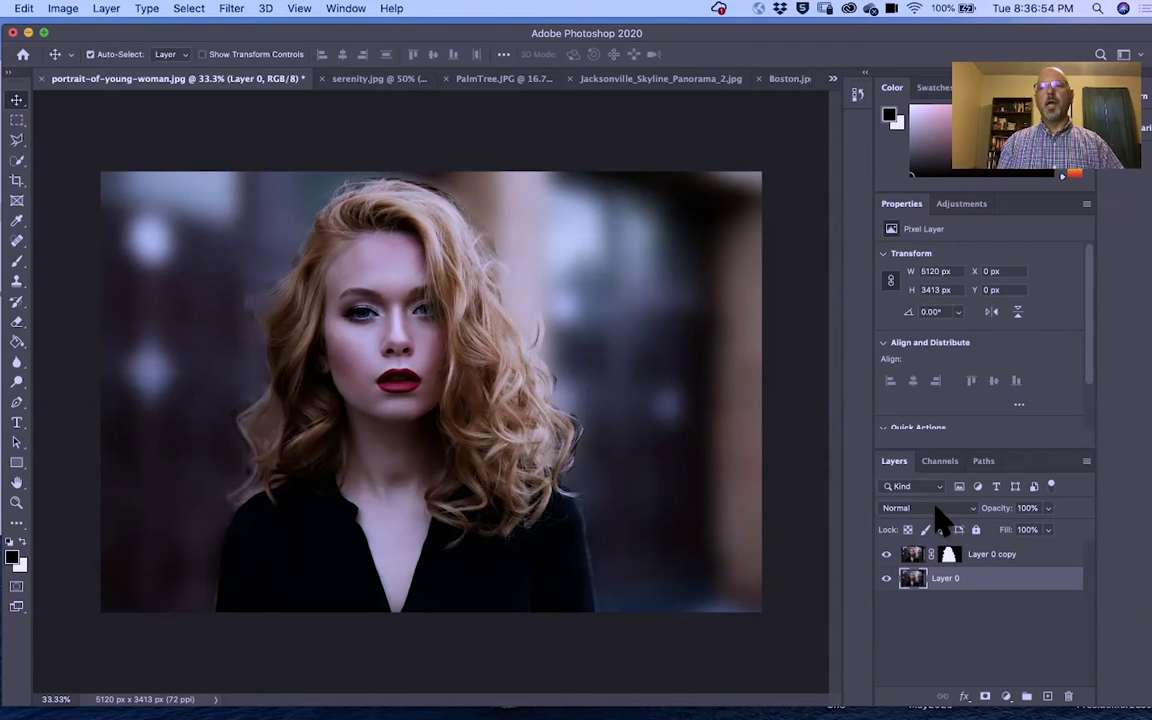
pyautogui.click(978, 556)
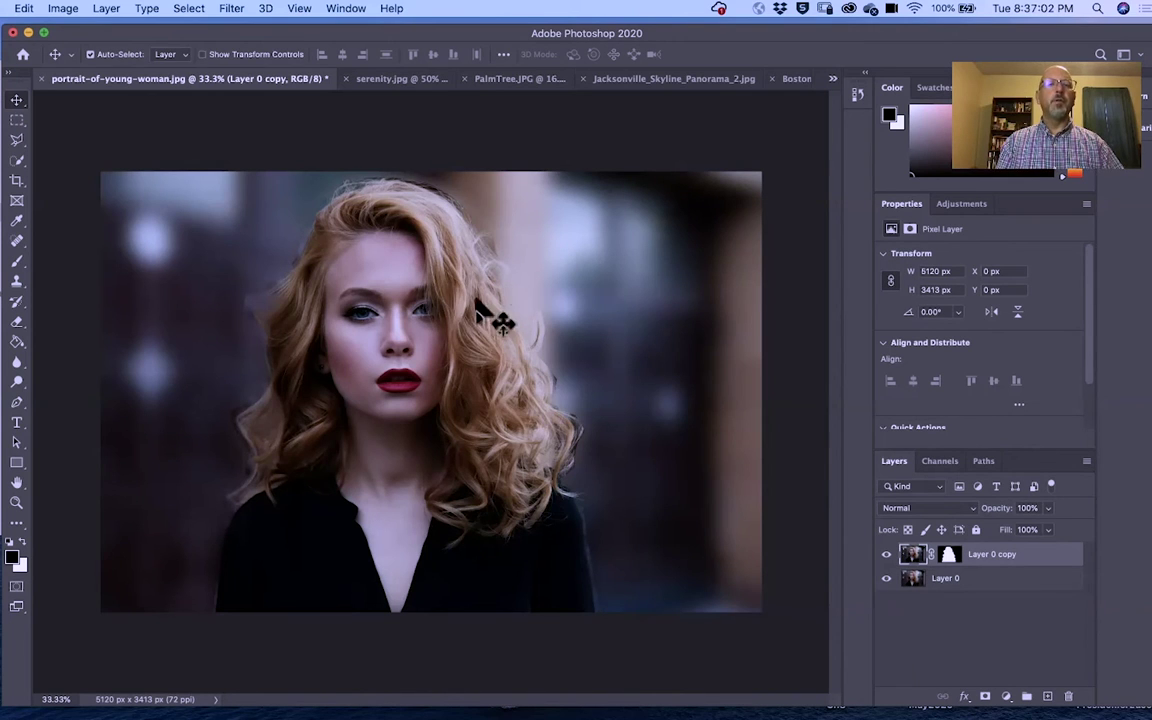
pyautogui.click(948, 556)
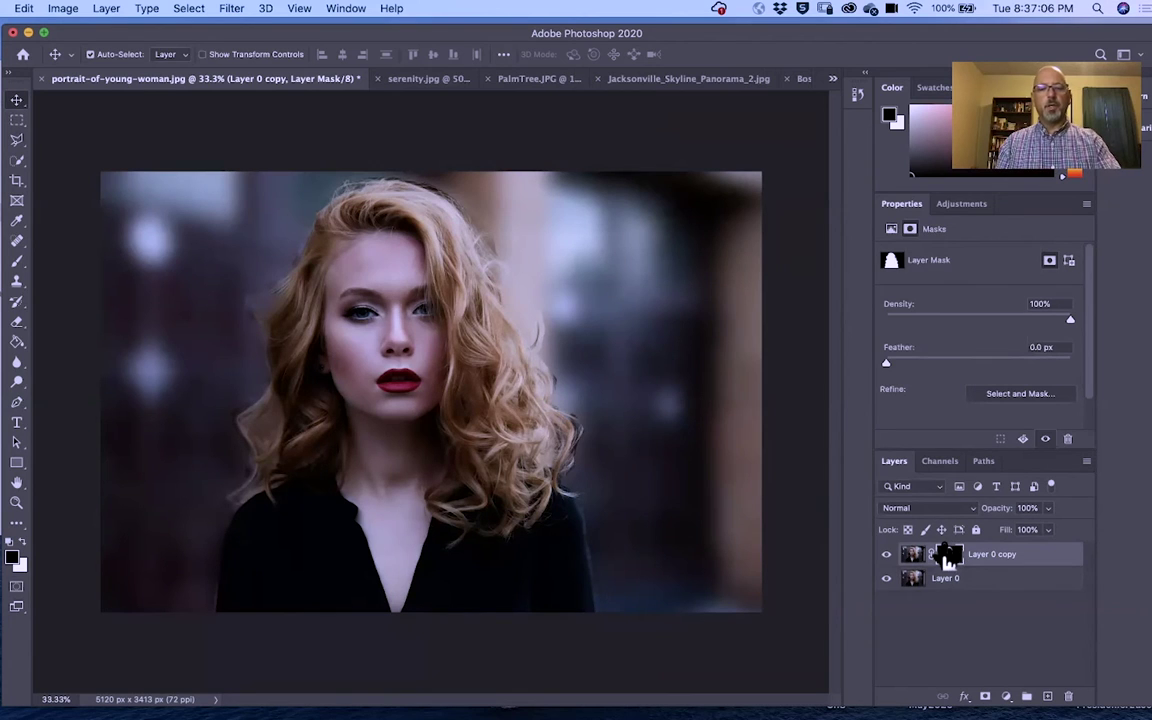
pyautogui.press('b')
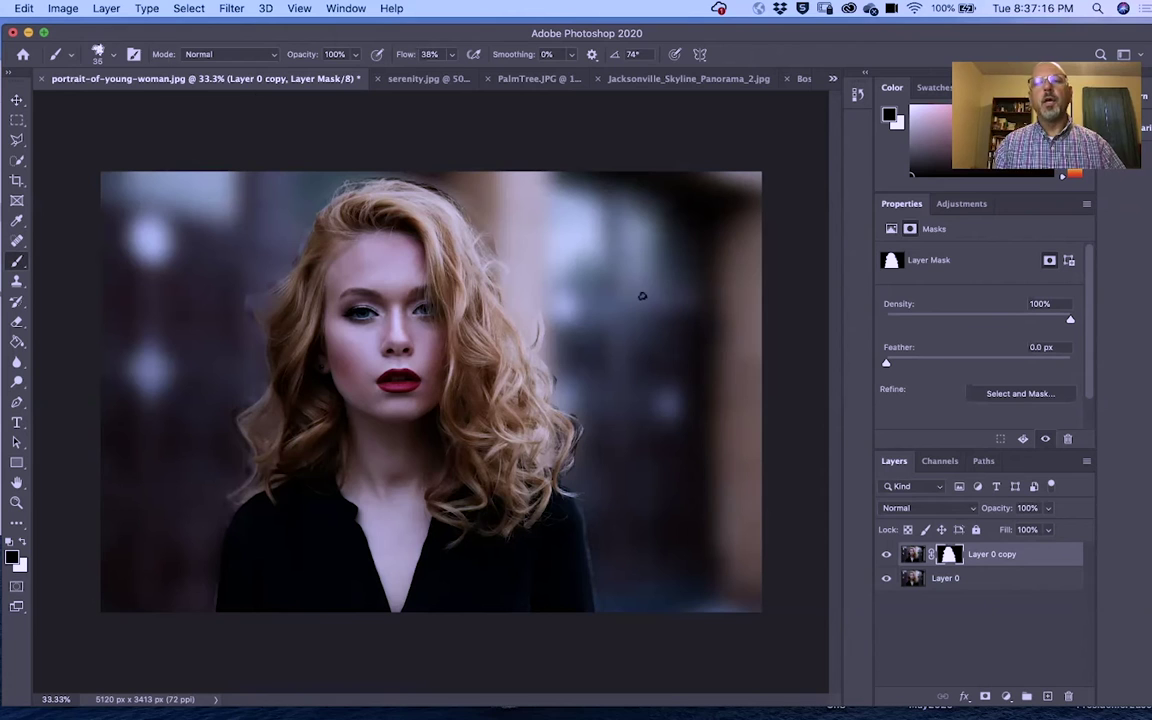
pyautogui.click(111, 56)
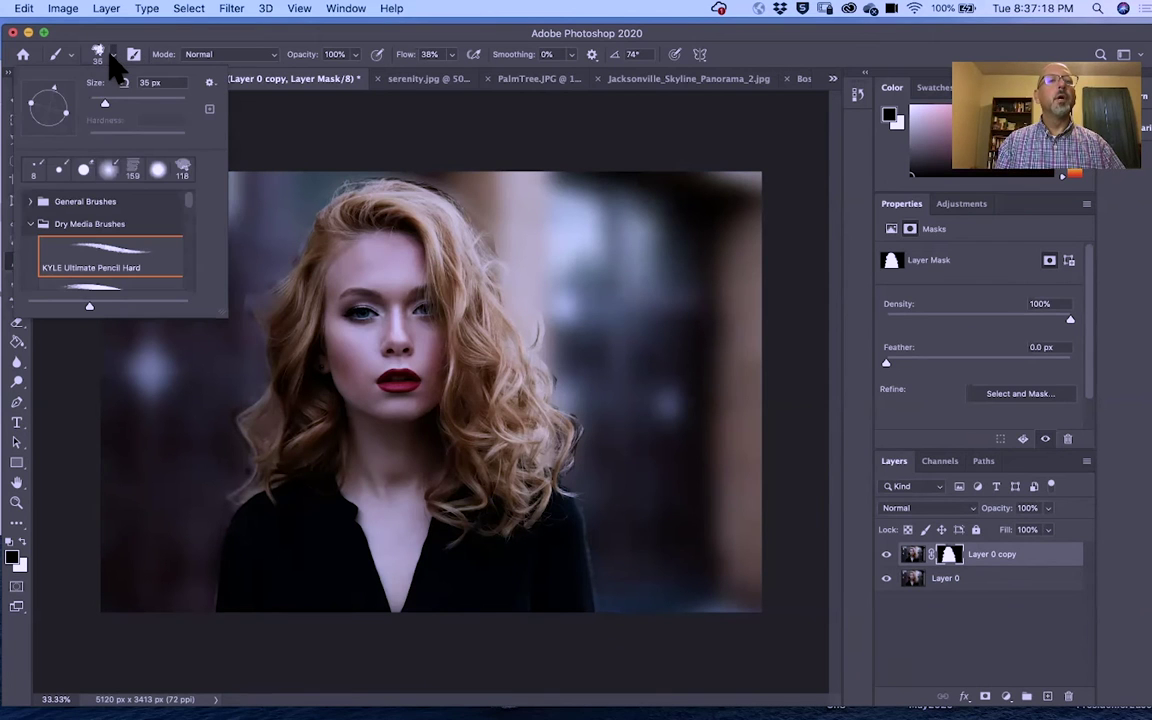
pyautogui.click(31, 201)
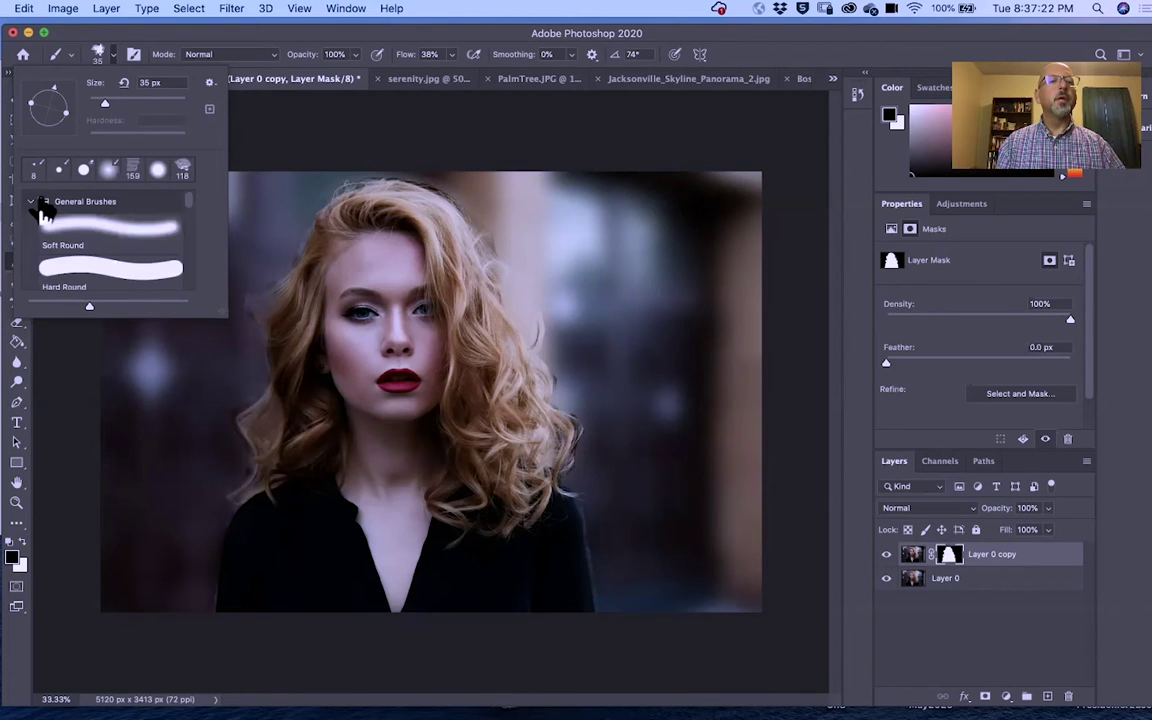
pyautogui.click(120, 228)
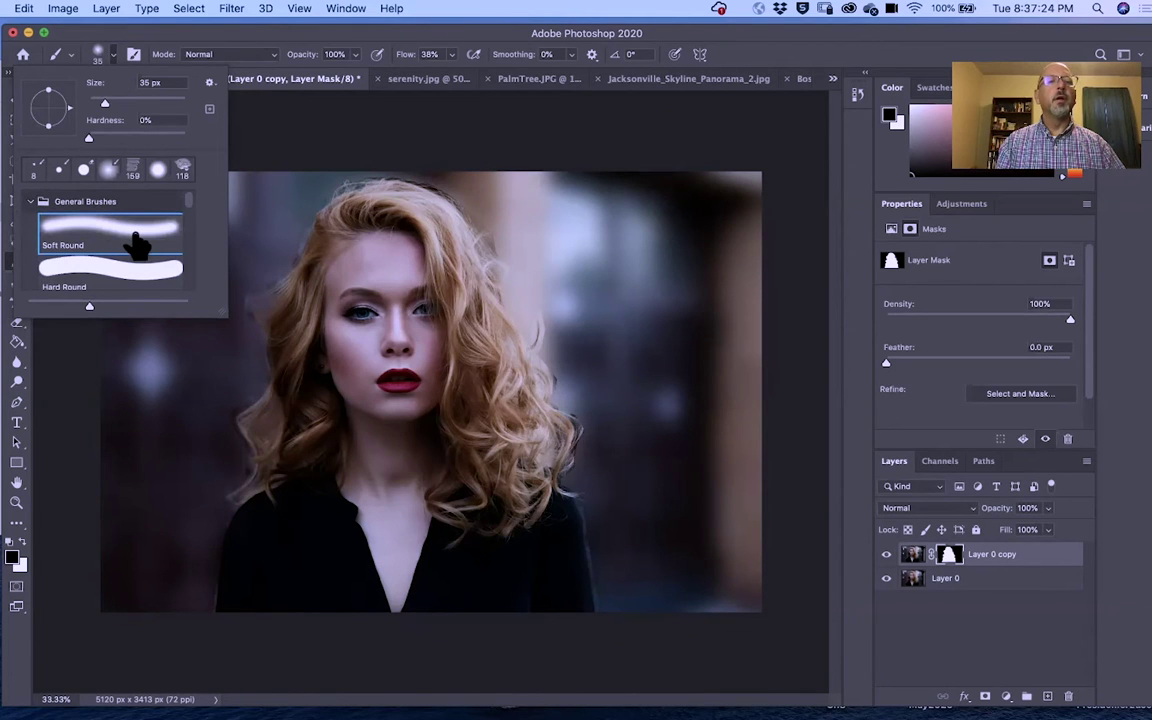
pyautogui.click(778, 325)
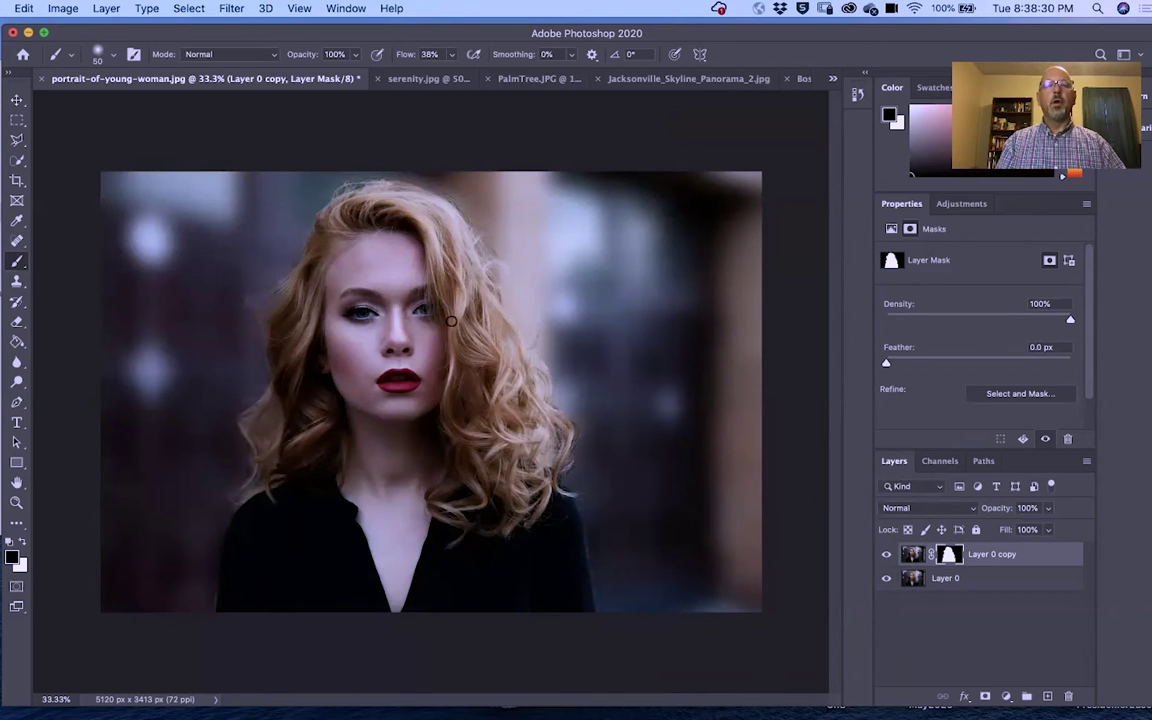
# - Check the touched-up cutout by hiding Layer 0 copy and showing it again
pyautogui.click(17, 100)
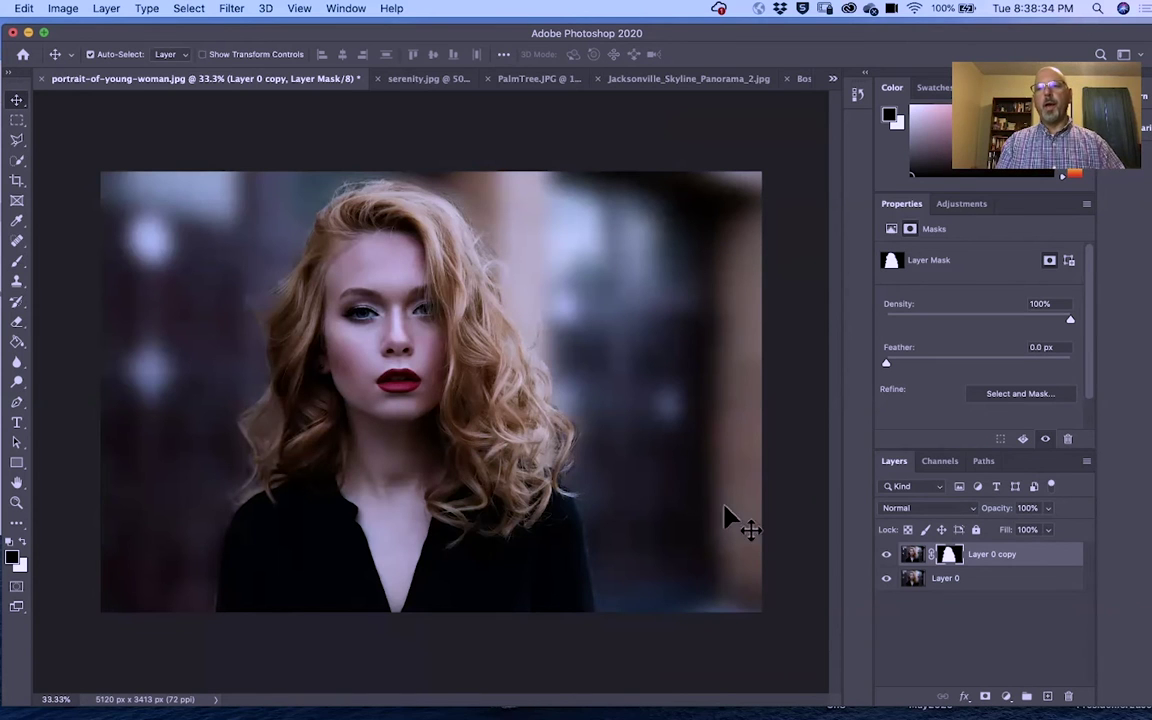
pyautogui.click(886, 558)
pyautogui.click(886, 556)
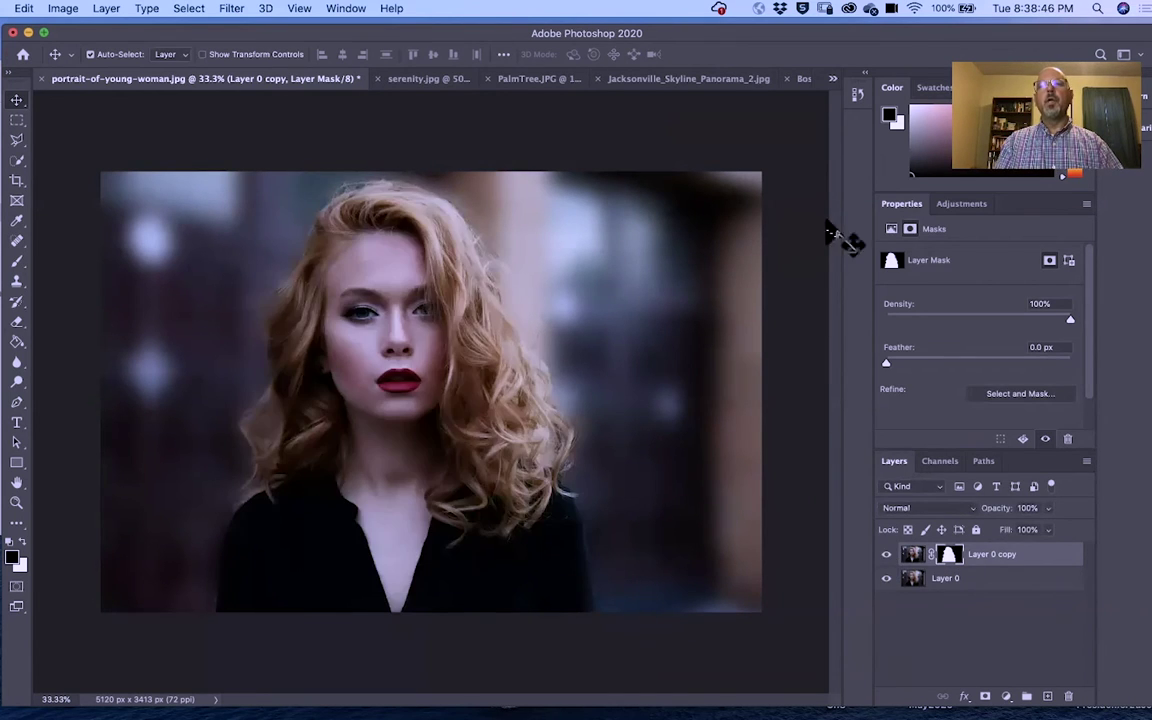
# - Compare the original portrait with the blurred version twice through the document's history, ending on the latest state
pyautogui.click(857, 94)
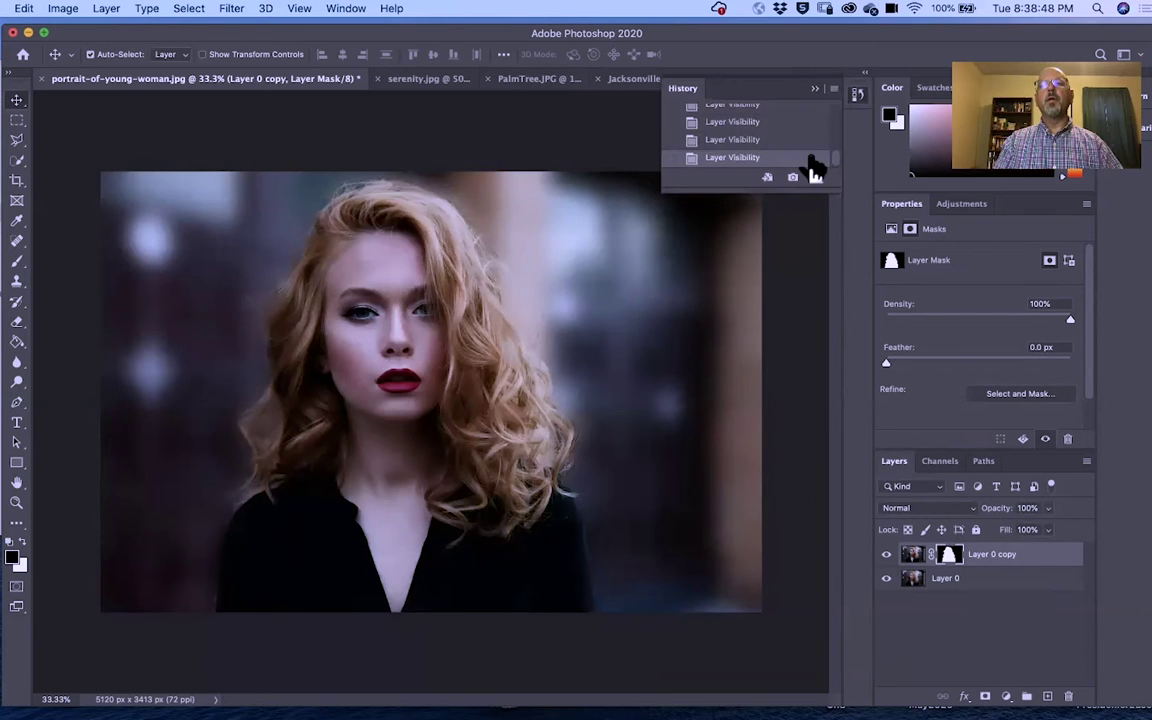
pyautogui.scroll(10, 760, 130)
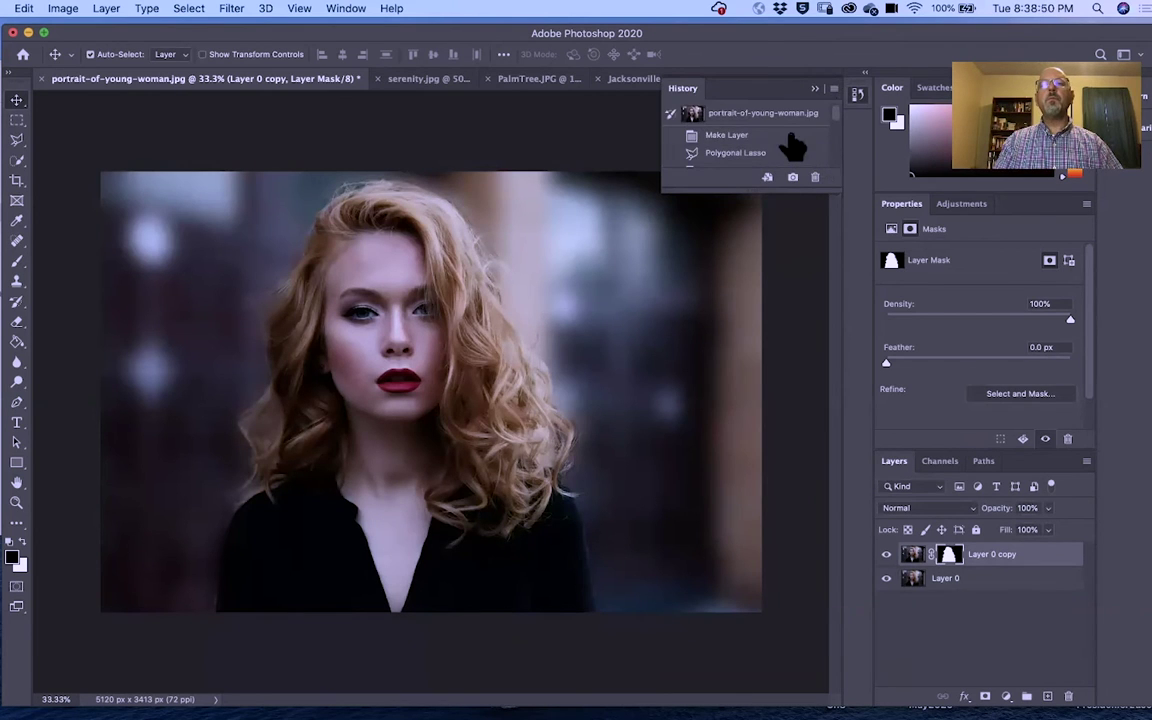
pyautogui.click(778, 120)
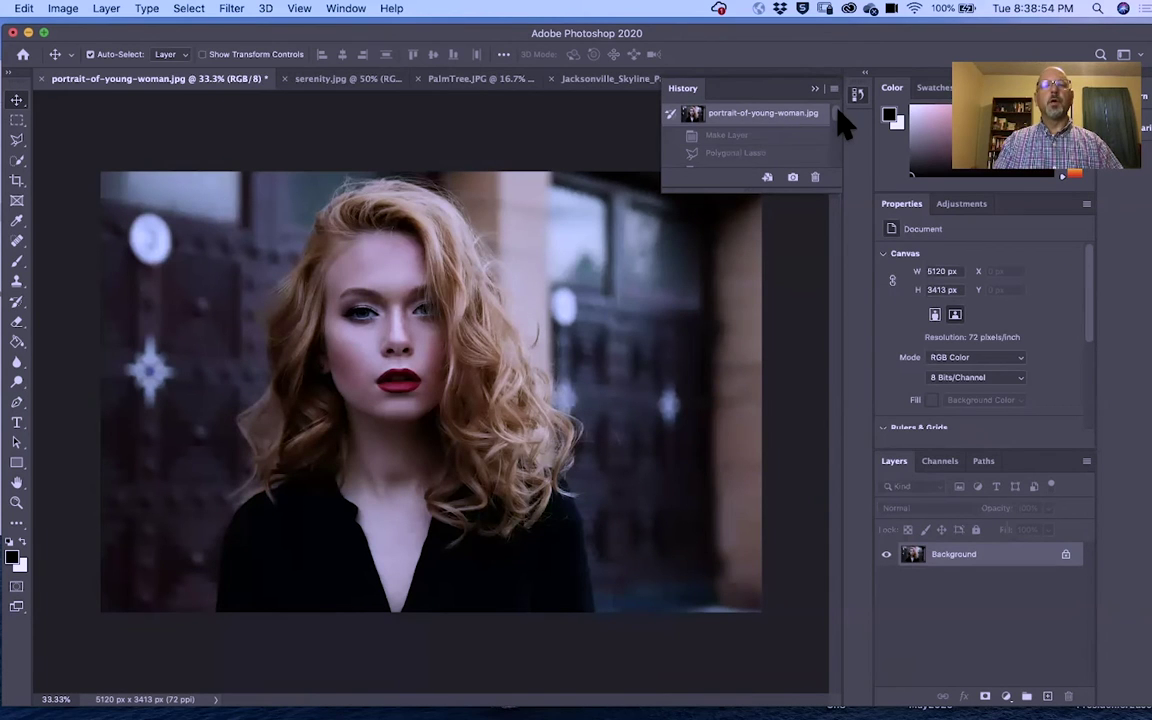
pyautogui.moveTo(837, 112); pyautogui.dragTo(838, 235)
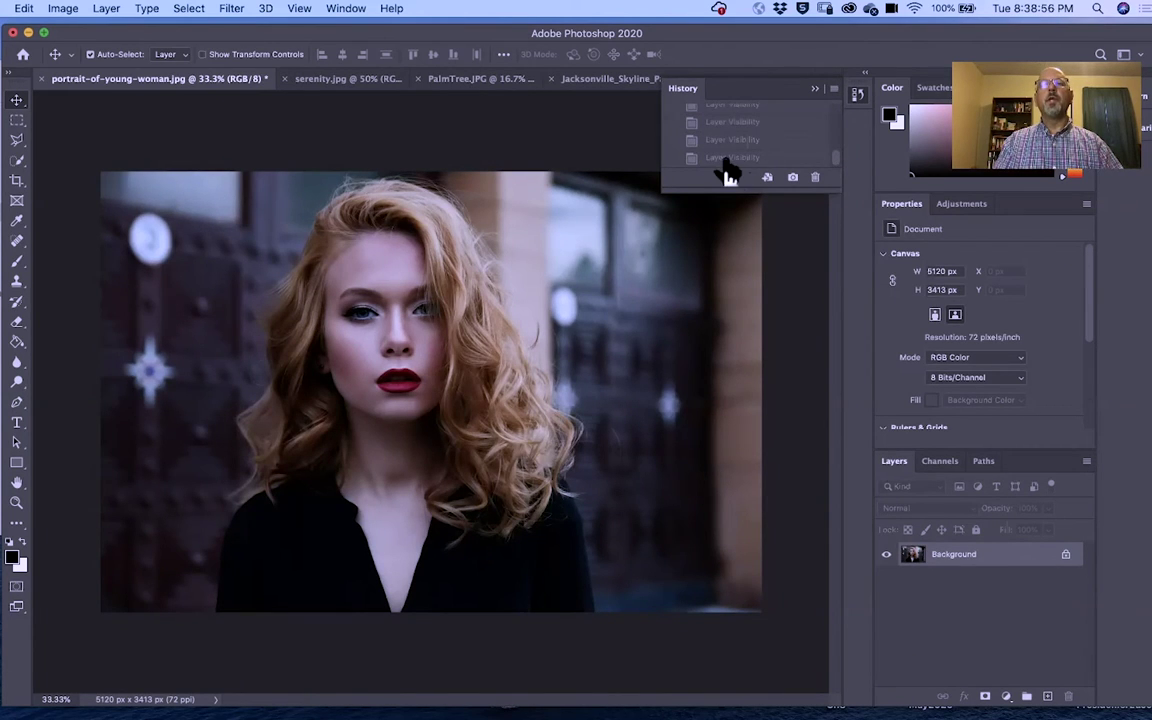
pyautogui.click(729, 160)
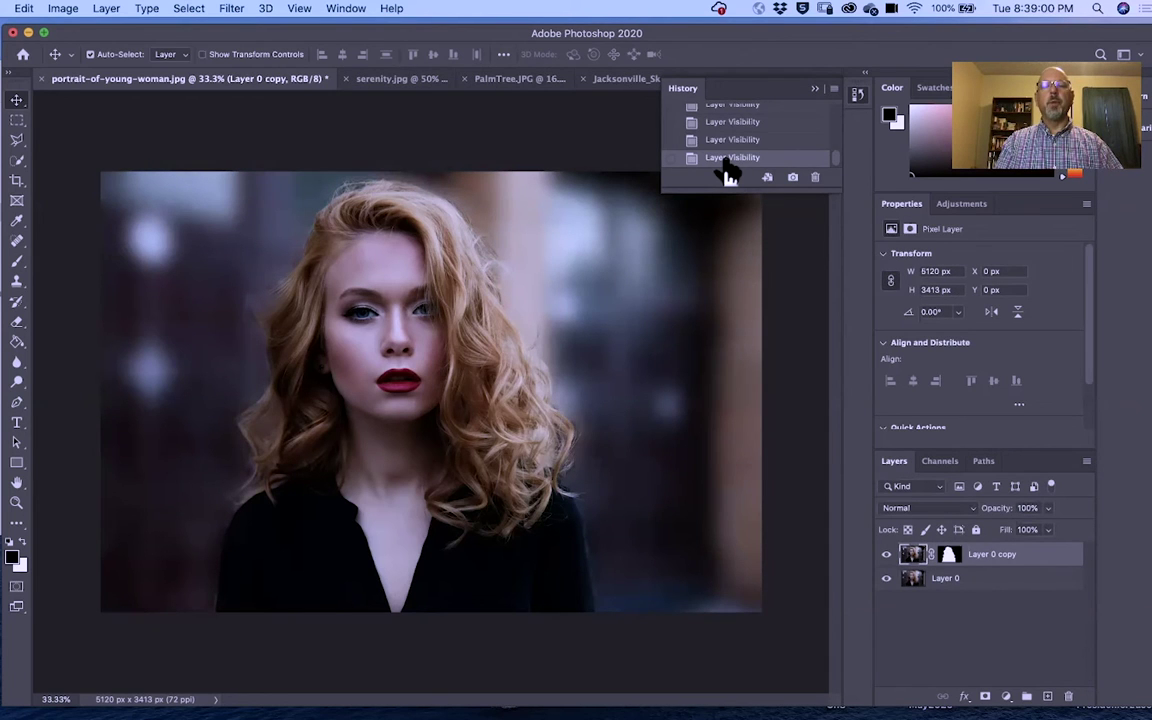
pyautogui.moveTo(838, 163); pyautogui.dragTo(837, 108)
pyautogui.click(734, 121)
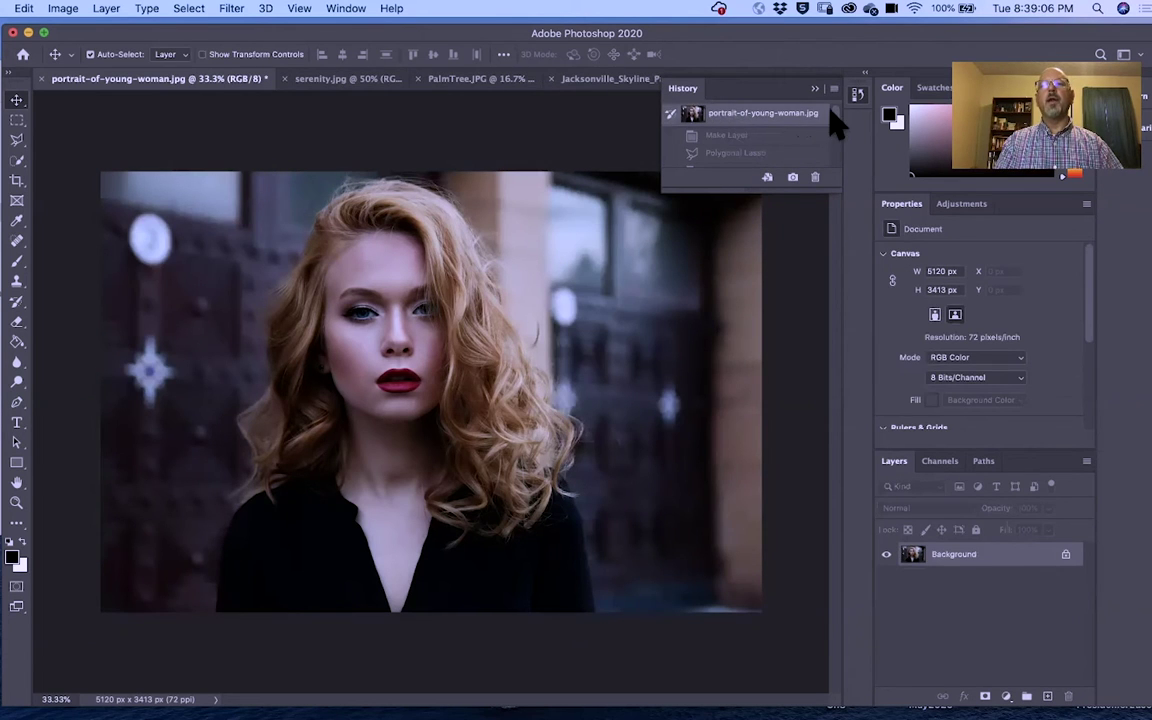
pyautogui.moveTo(836, 117); pyautogui.dragTo(838, 168)
pyautogui.click(738, 160)
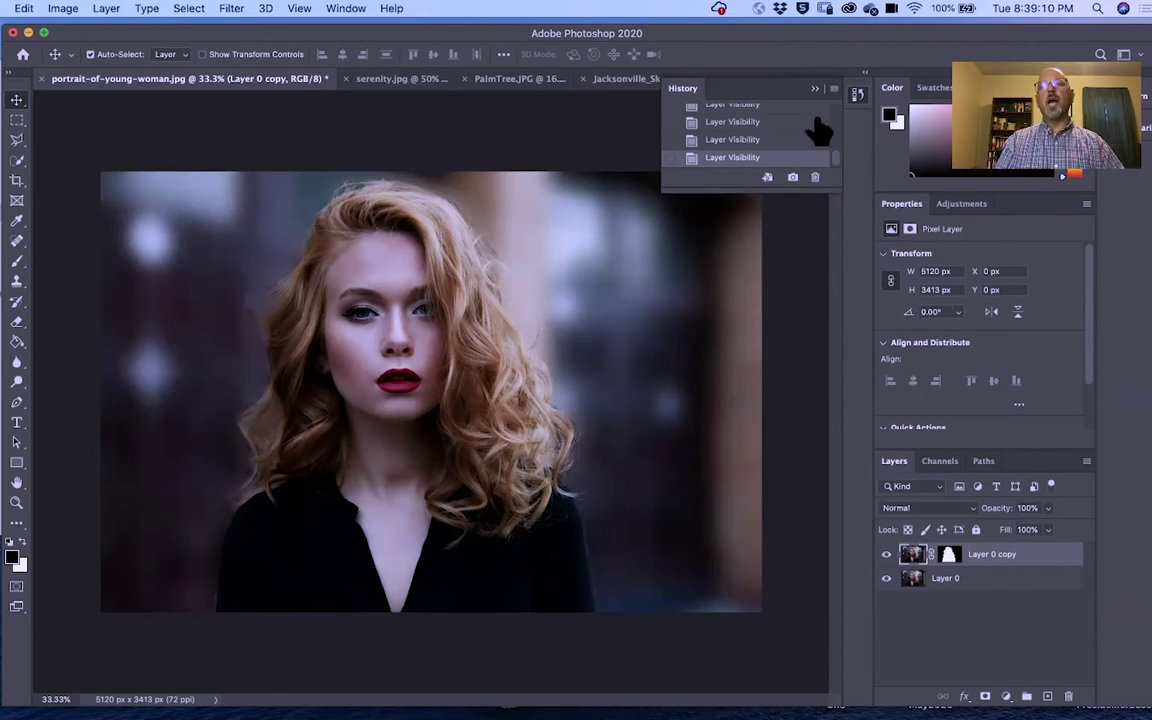
pyautogui.click(857, 94)
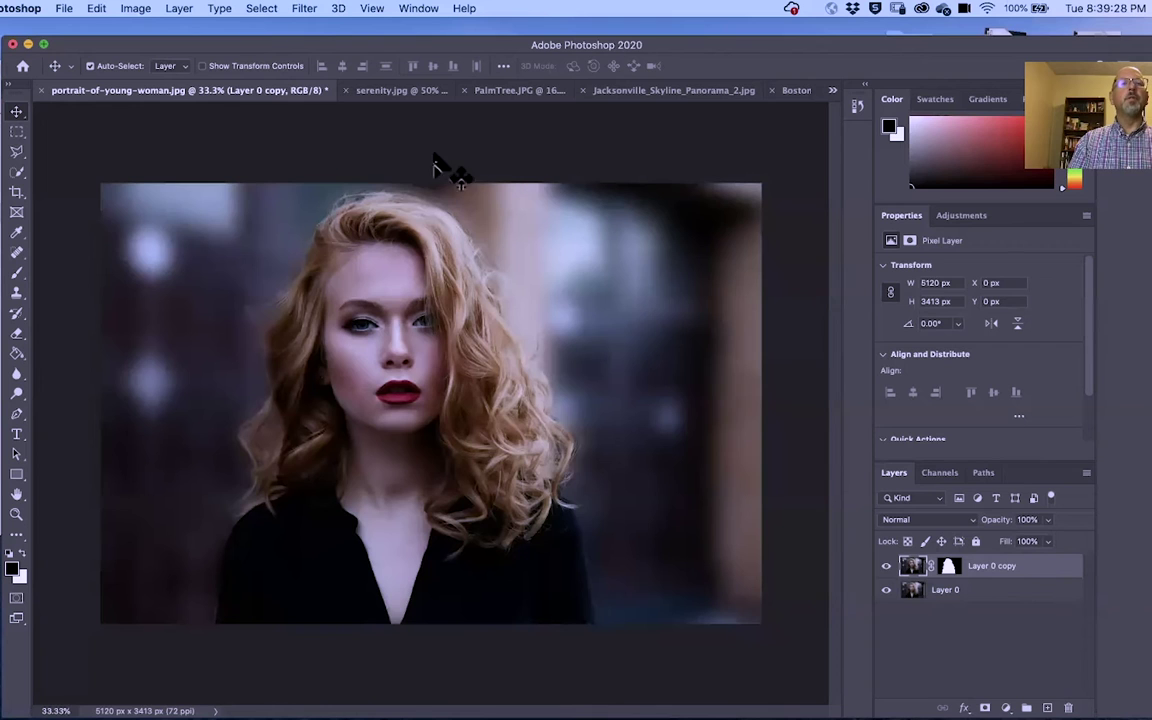
# - Close portrait-of-young-woman.jpg without saving and switch to the serenity.jpg document
pyautogui.click(43, 90)
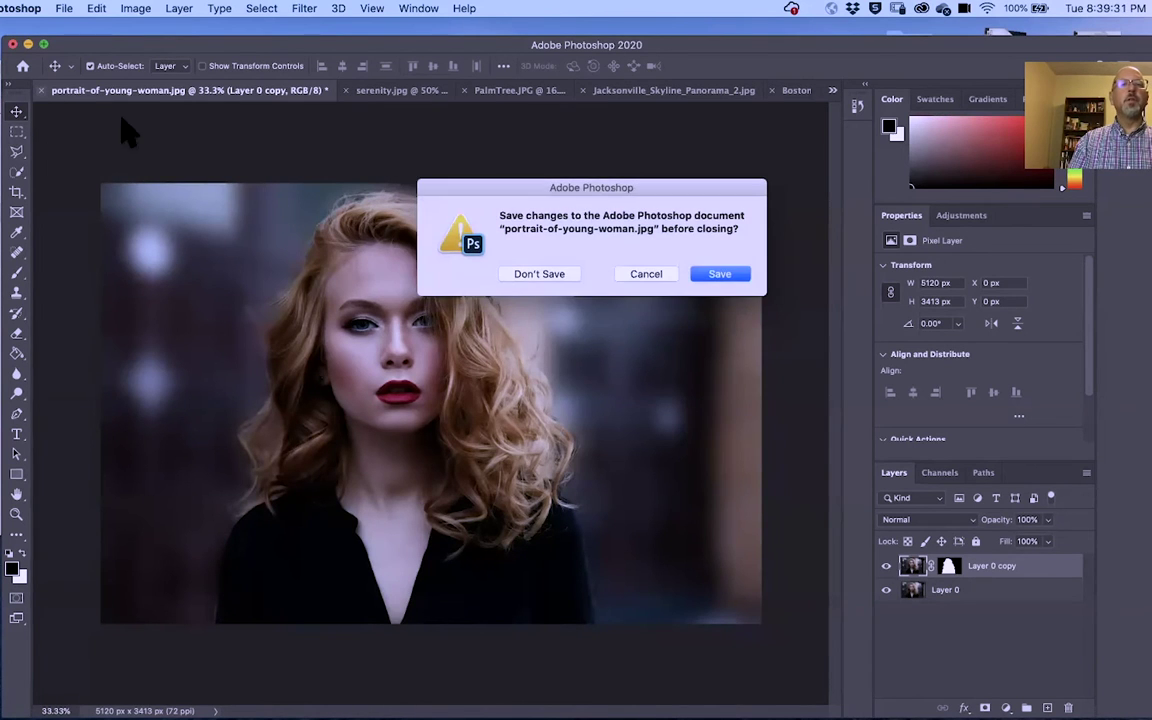
pyautogui.click(537, 275)
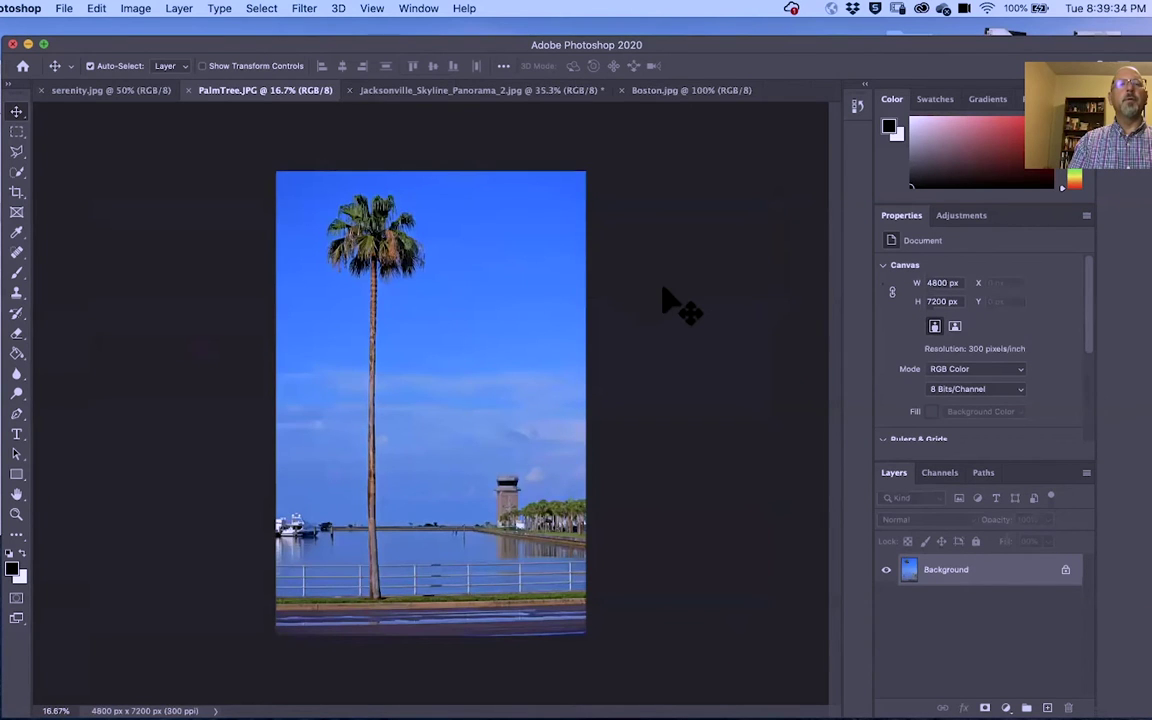
pyautogui.click(62, 91)
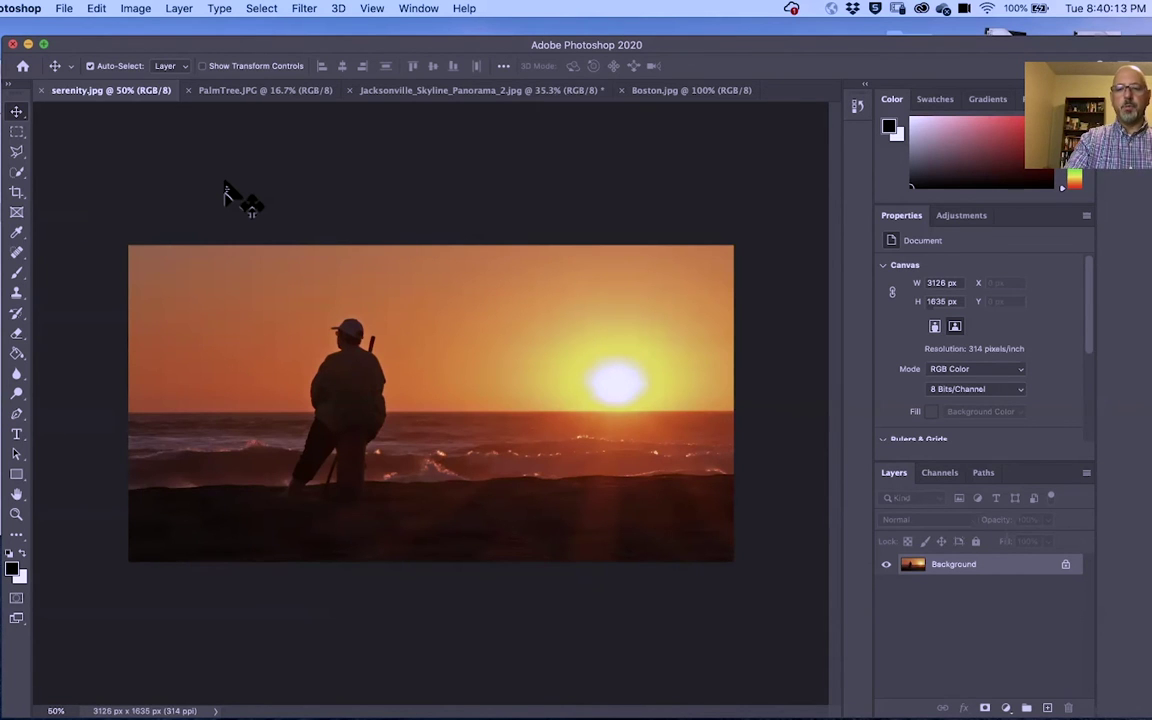
pyautogui.scroll(2, 225, 188)
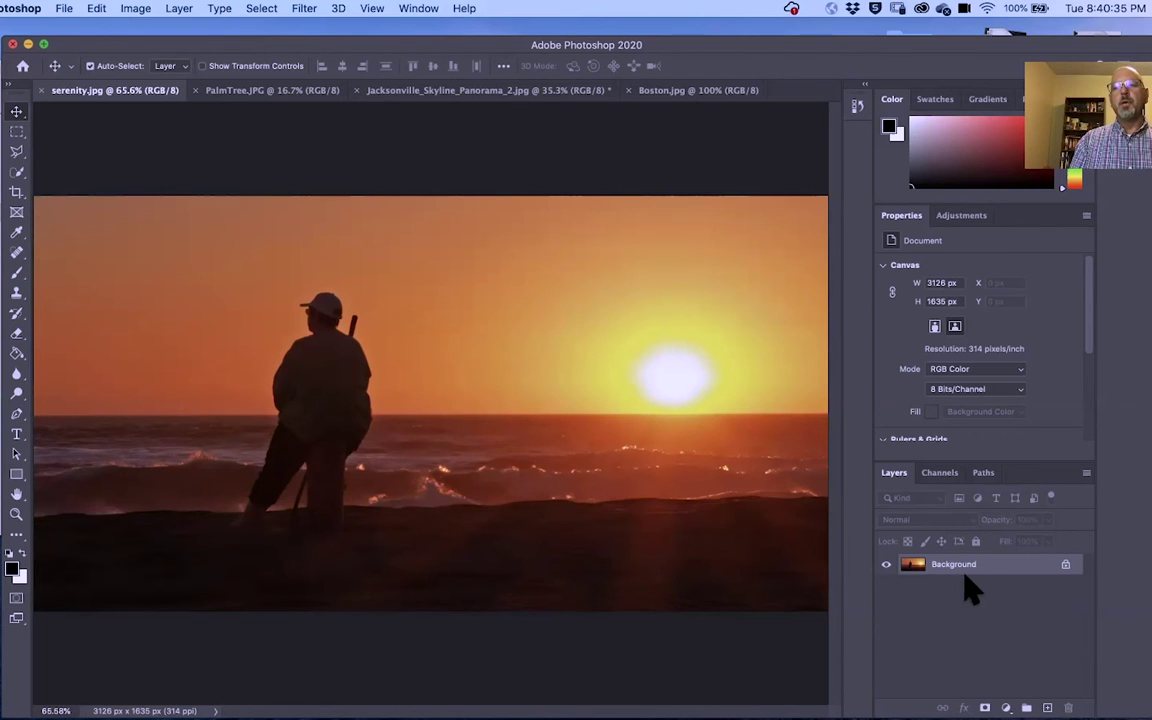
# - Unlock the Background layer of serenity.jpg, duplicate it, and make the copy the active layer
pyautogui.click(1065, 564)
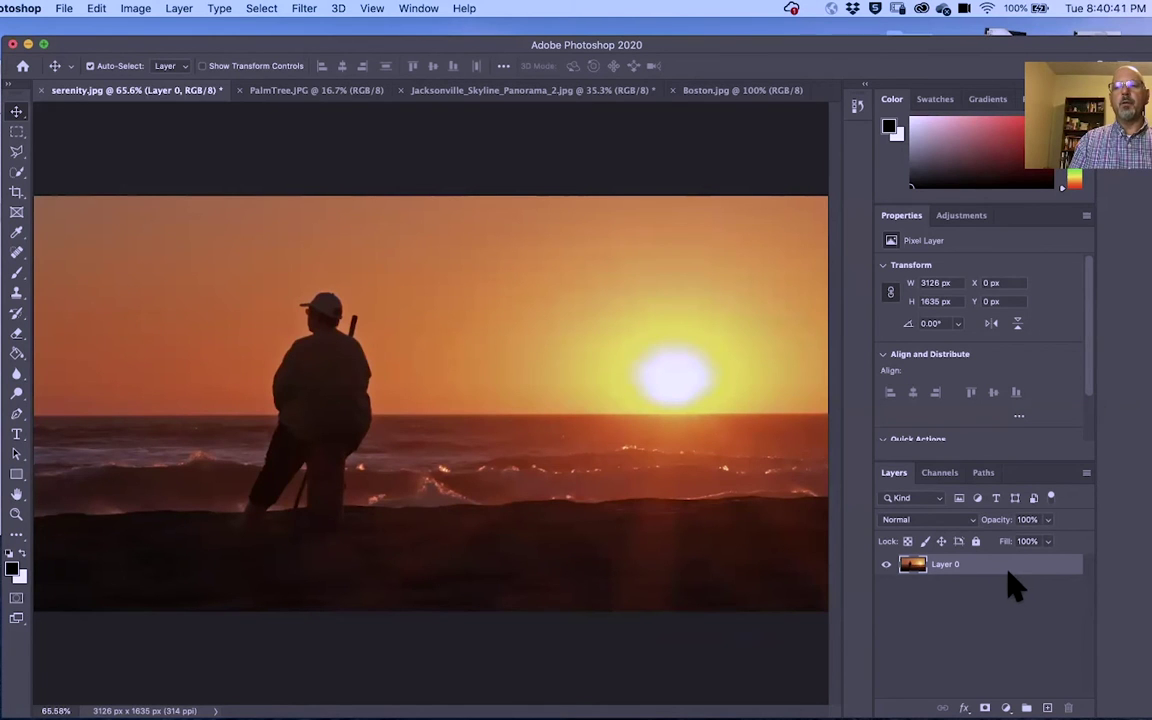
pyautogui.moveTo(995, 572); pyautogui.dragTo(1047, 707)
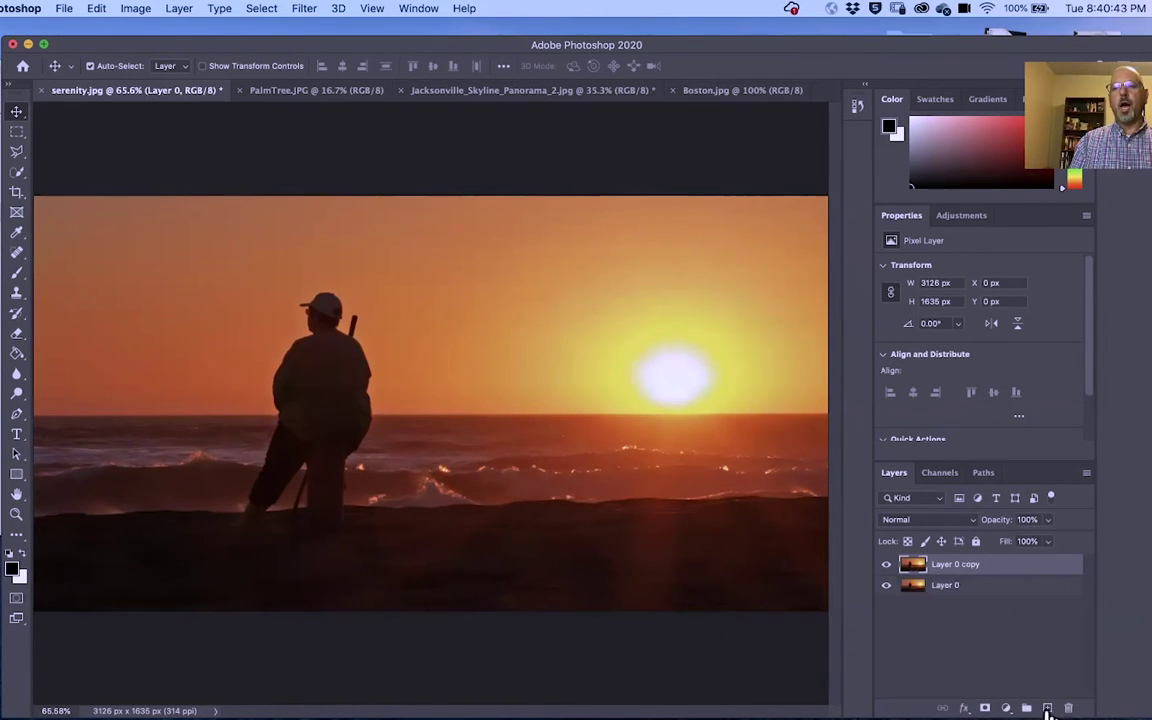
pyautogui.click(994, 594)
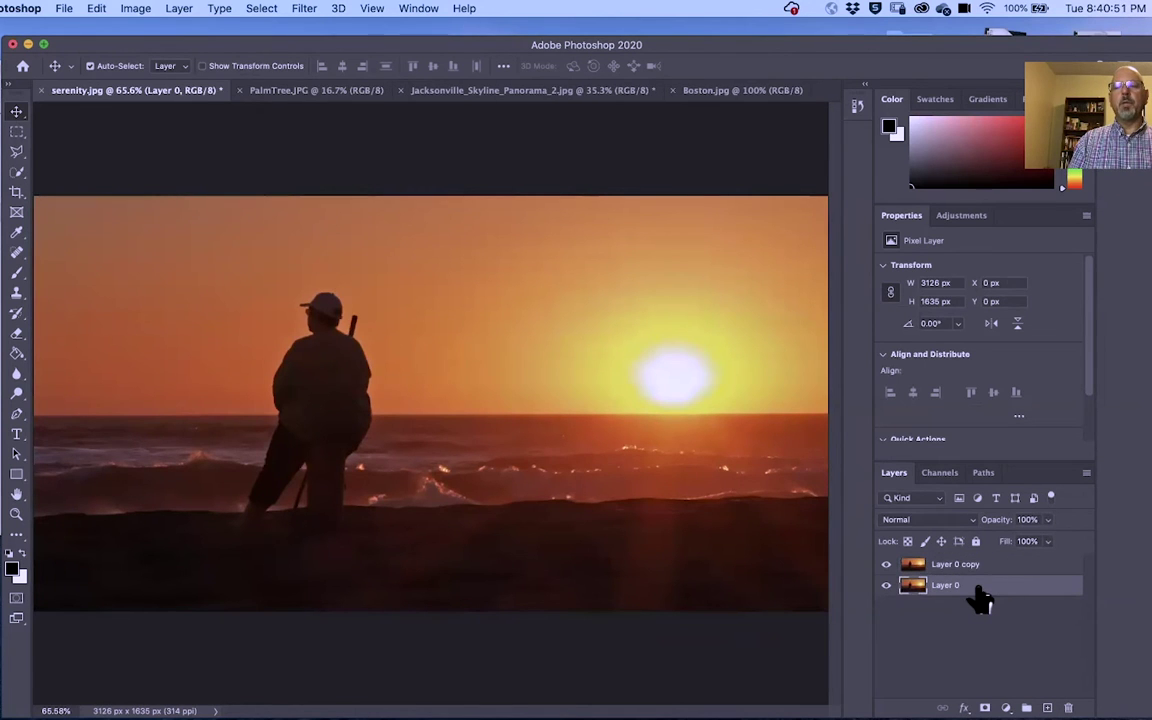
pyautogui.click(993, 567)
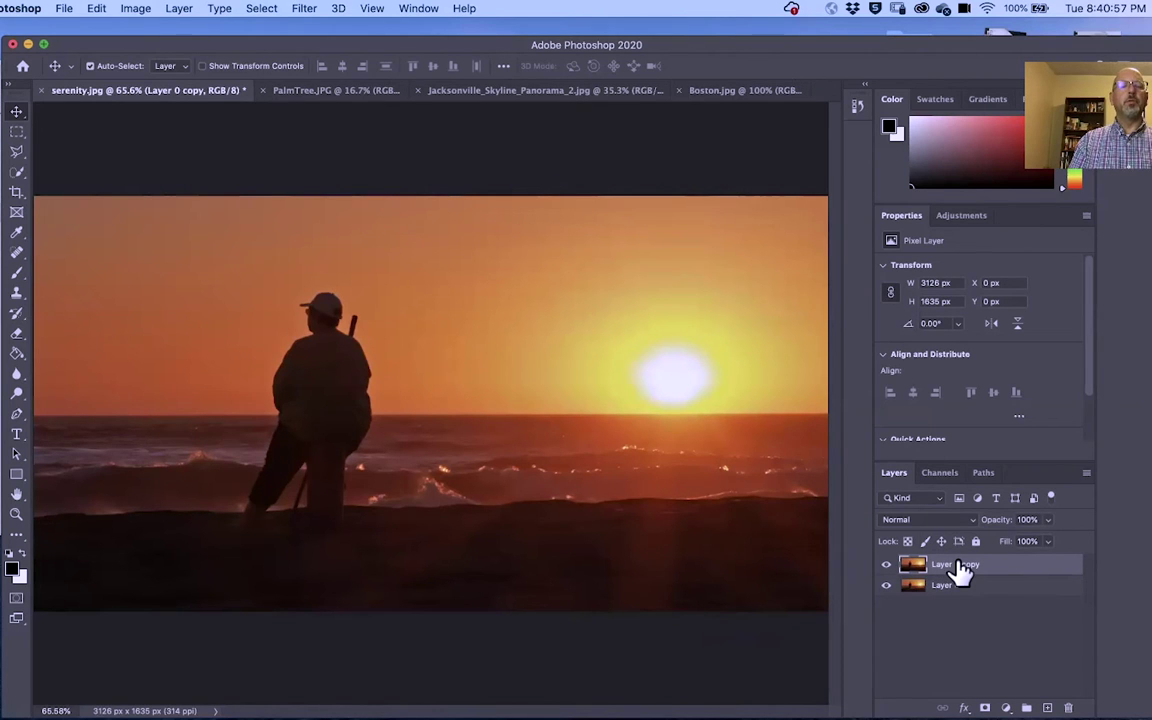
# - Apply the Add Noise filter to Layer 0 copy with an amount of 21.27% and Gaussian distribution, trying Uniform for comparison
pyautogui.click(304, 10)
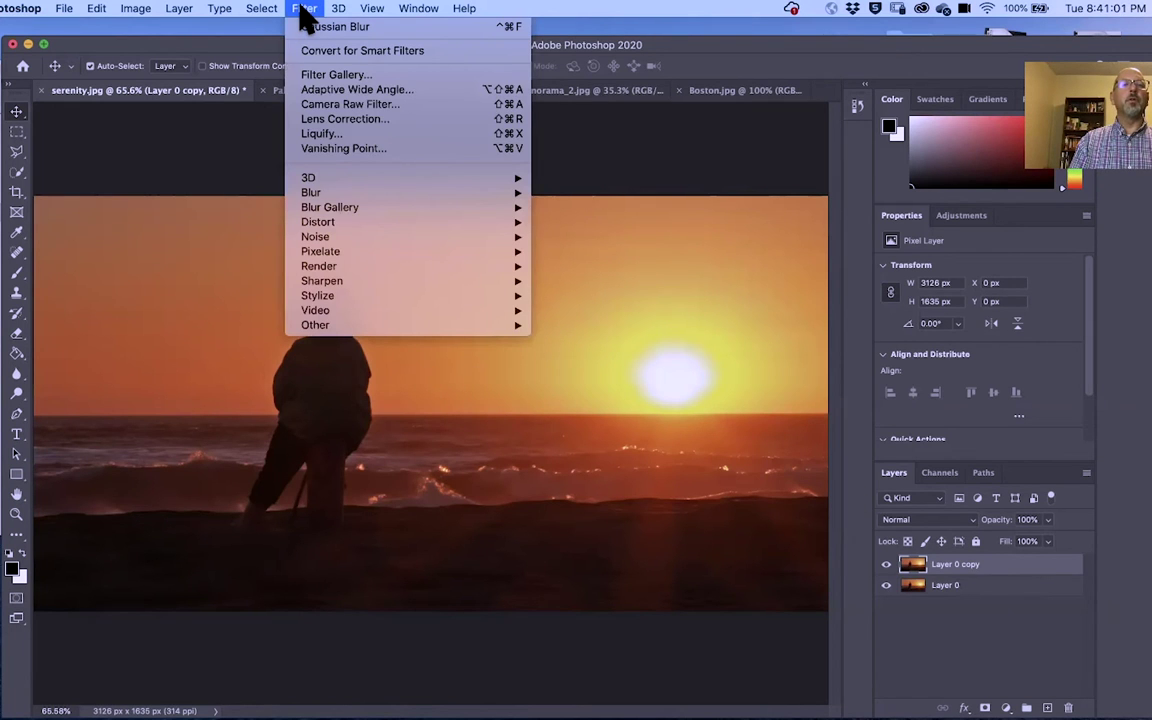
pyautogui.moveTo(325, 242)
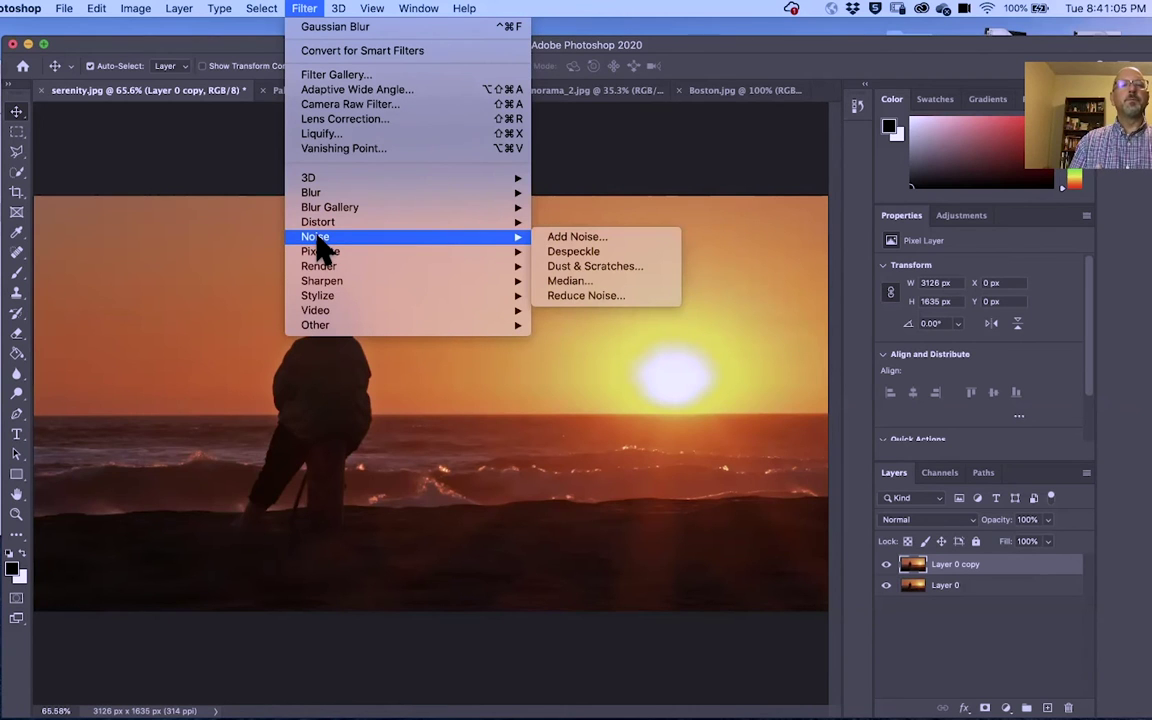
pyautogui.click(568, 240)
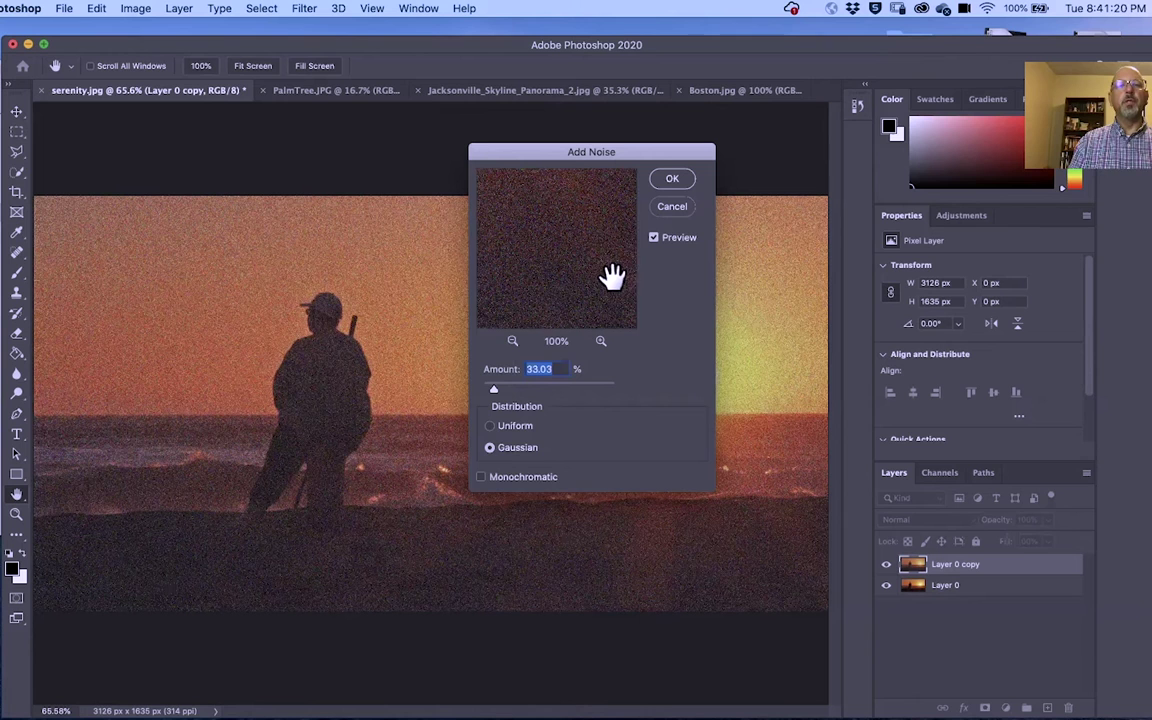
pyautogui.moveTo(494, 390)
pyautogui.mouseDown()
pyautogui.moveTo(548, 393)
pyautogui.moveTo(491, 390)
pyautogui.mouseUp()
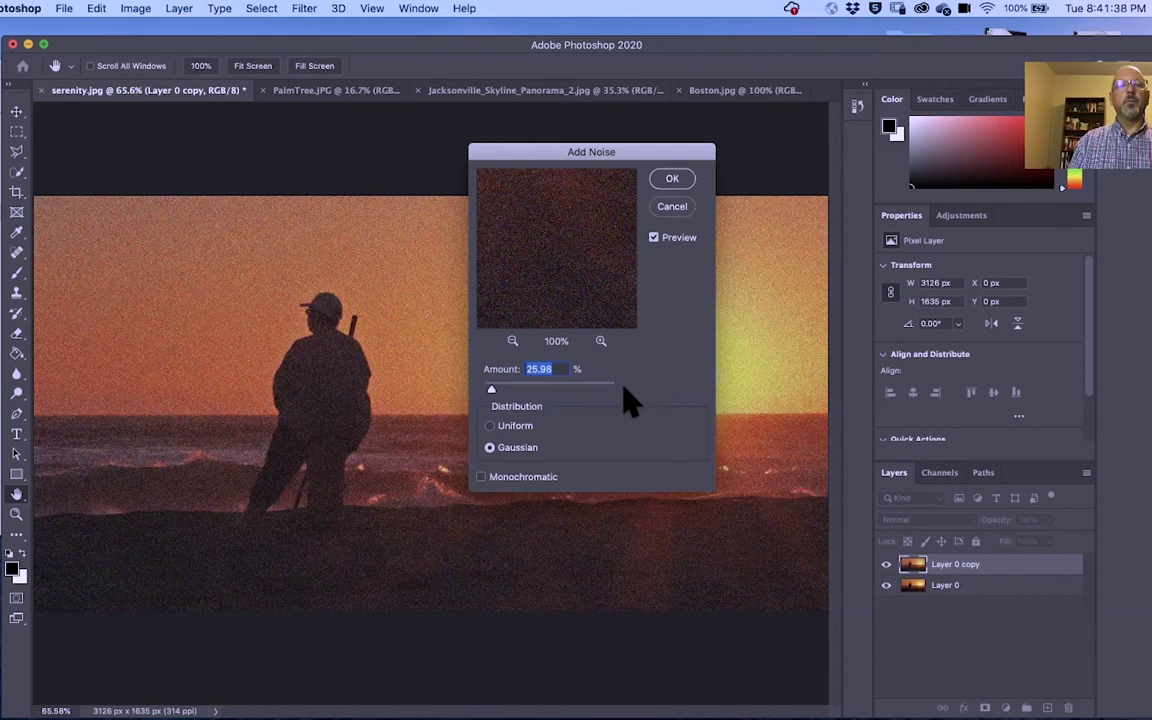
pyautogui.click(490, 426)
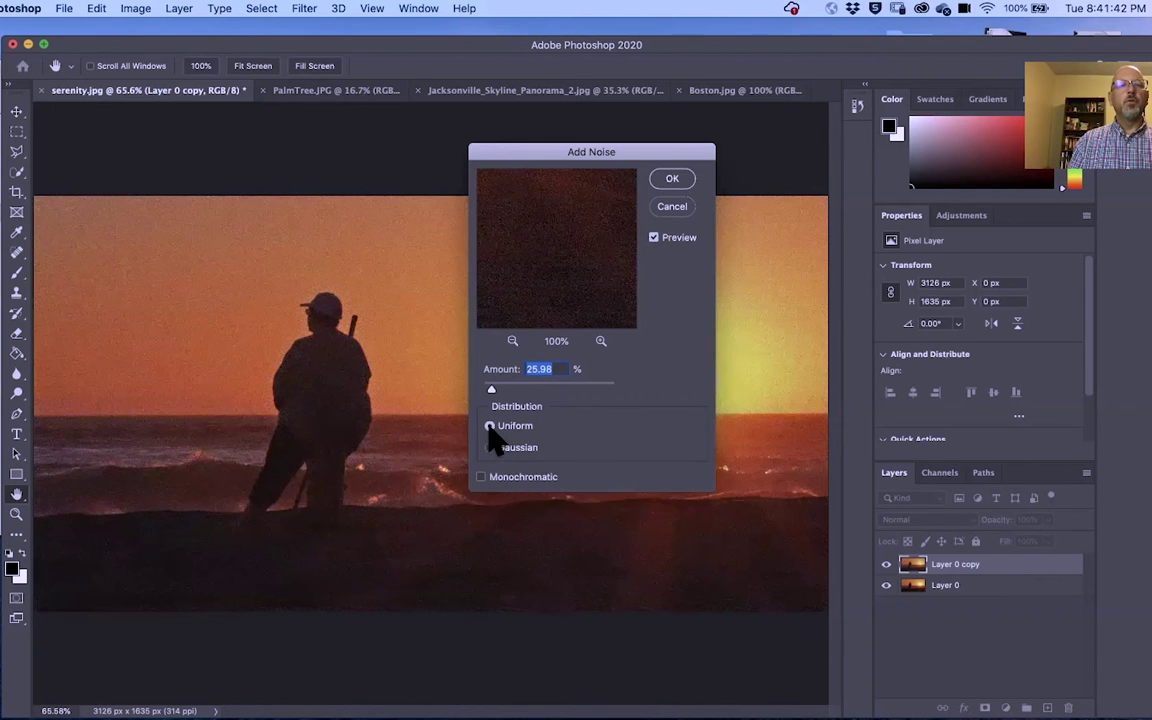
pyautogui.click(490, 447)
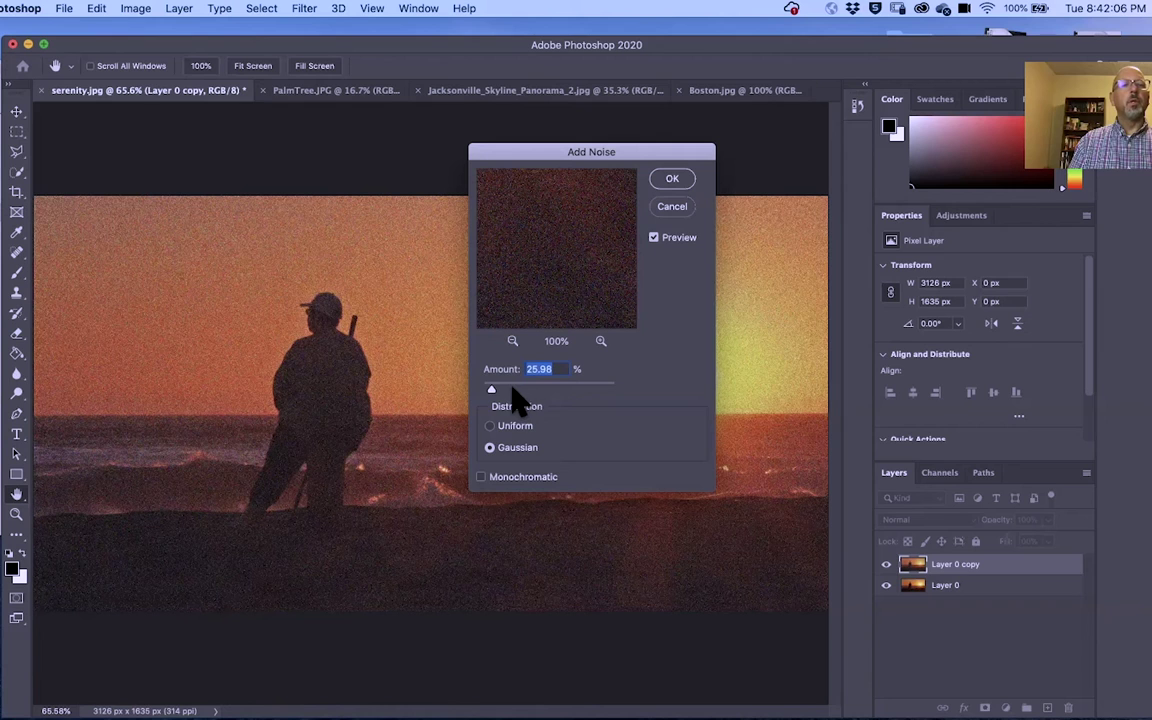
pyautogui.moveTo(491, 388); pyautogui.dragTo(490, 387)
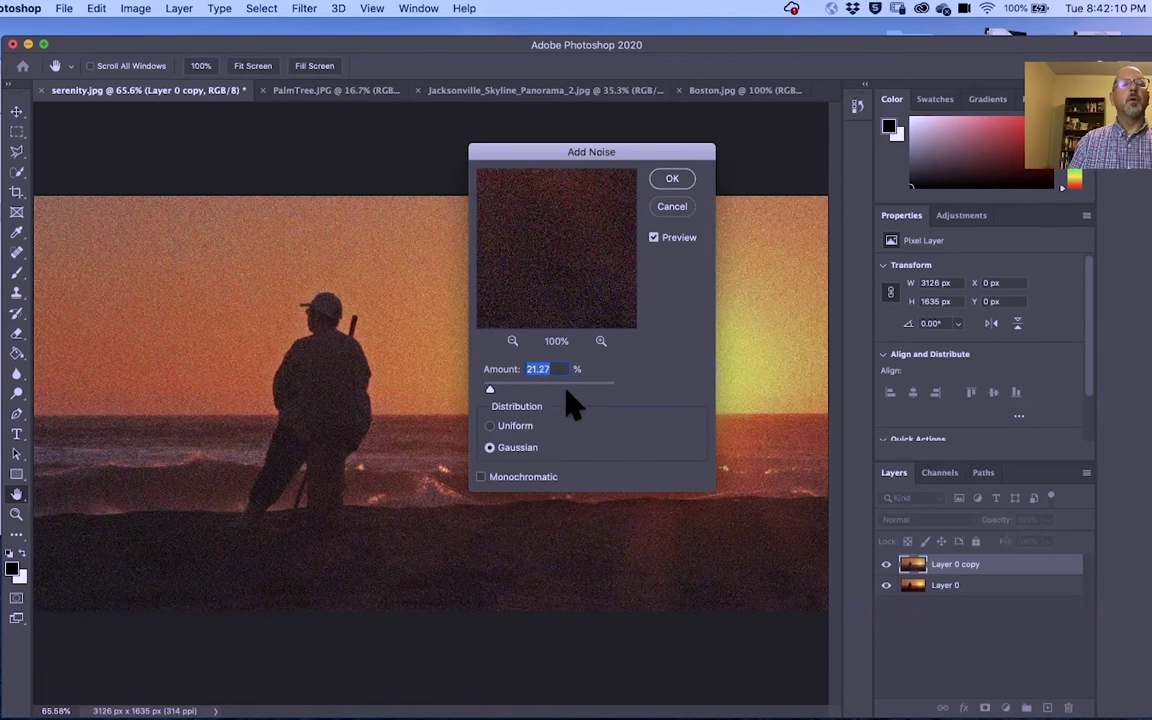
pyautogui.click(675, 180)
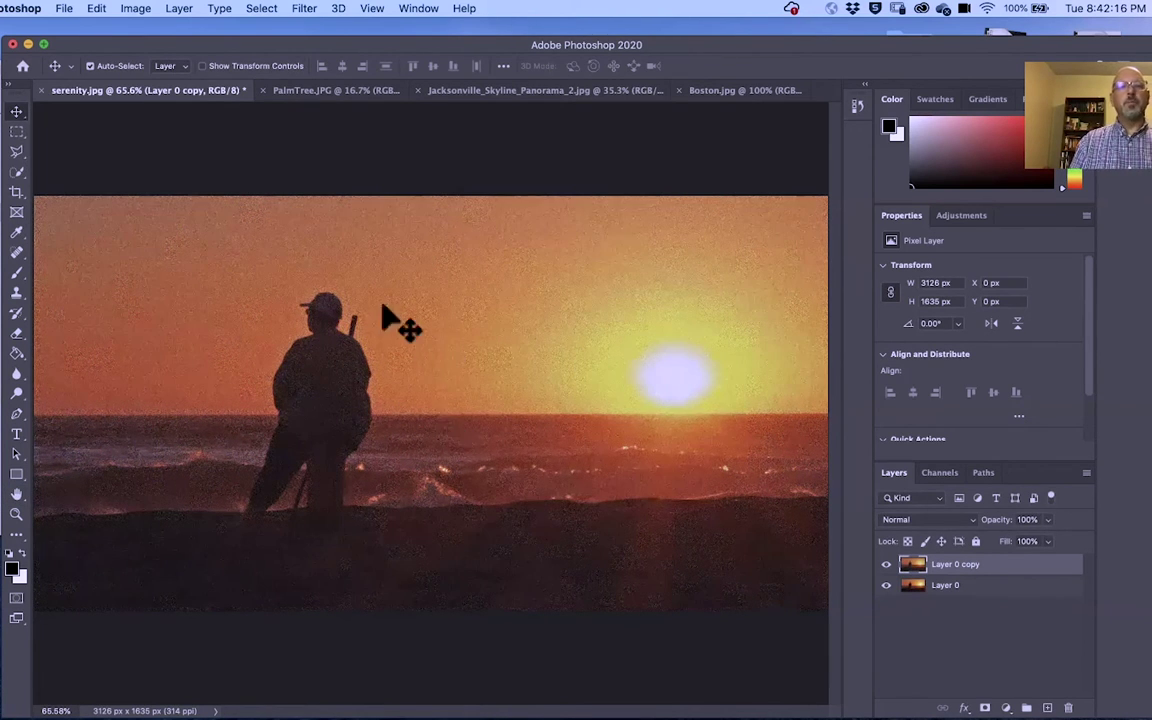
# - Compare Layer 0 copy with the original and blend it in using the Lighten mode at 70% opacity
pyautogui.click(887, 566)
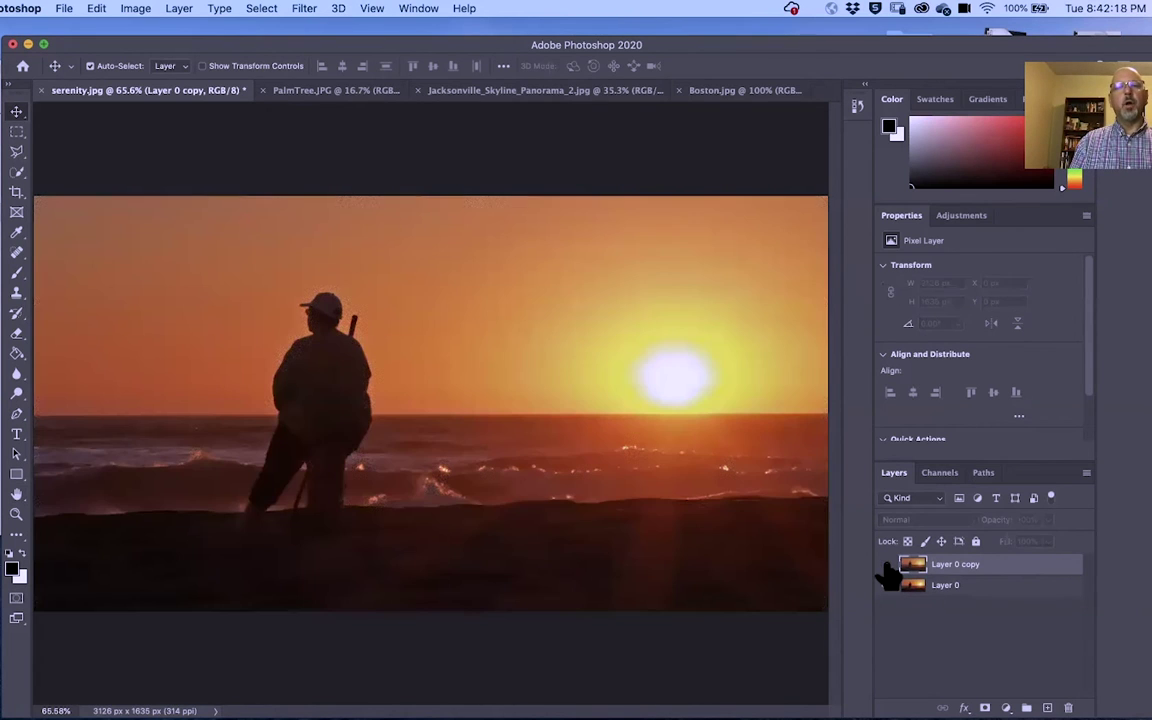
pyautogui.click(887, 566)
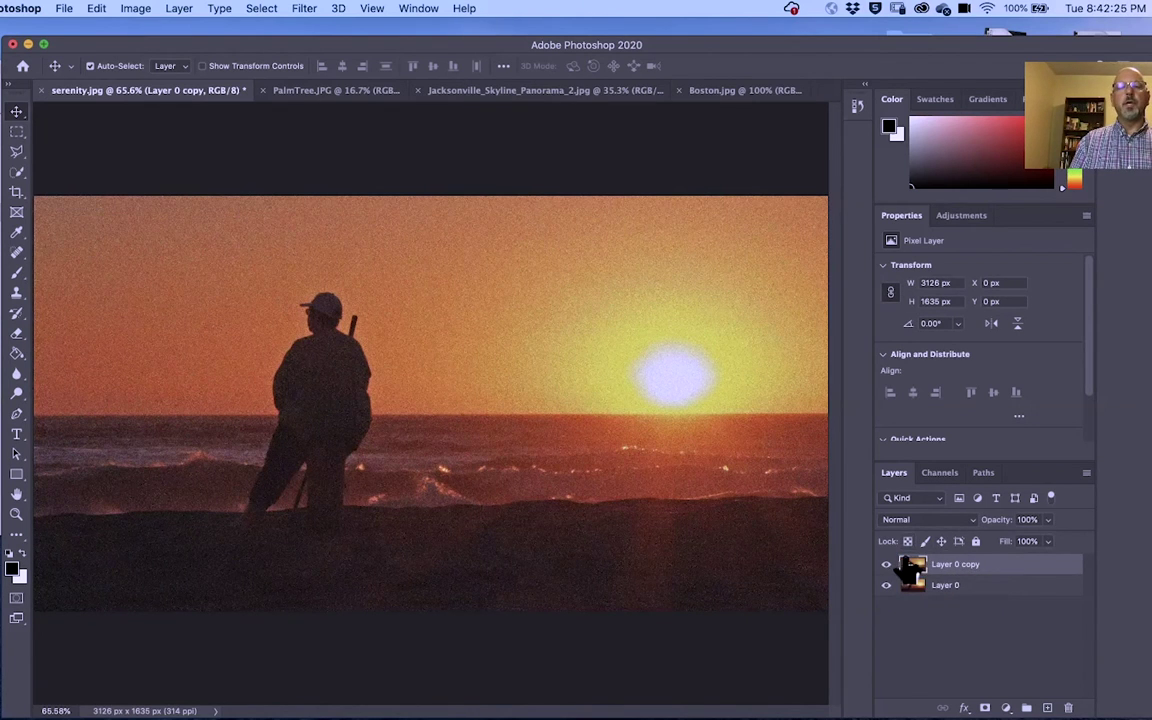
pyautogui.click(970, 522)
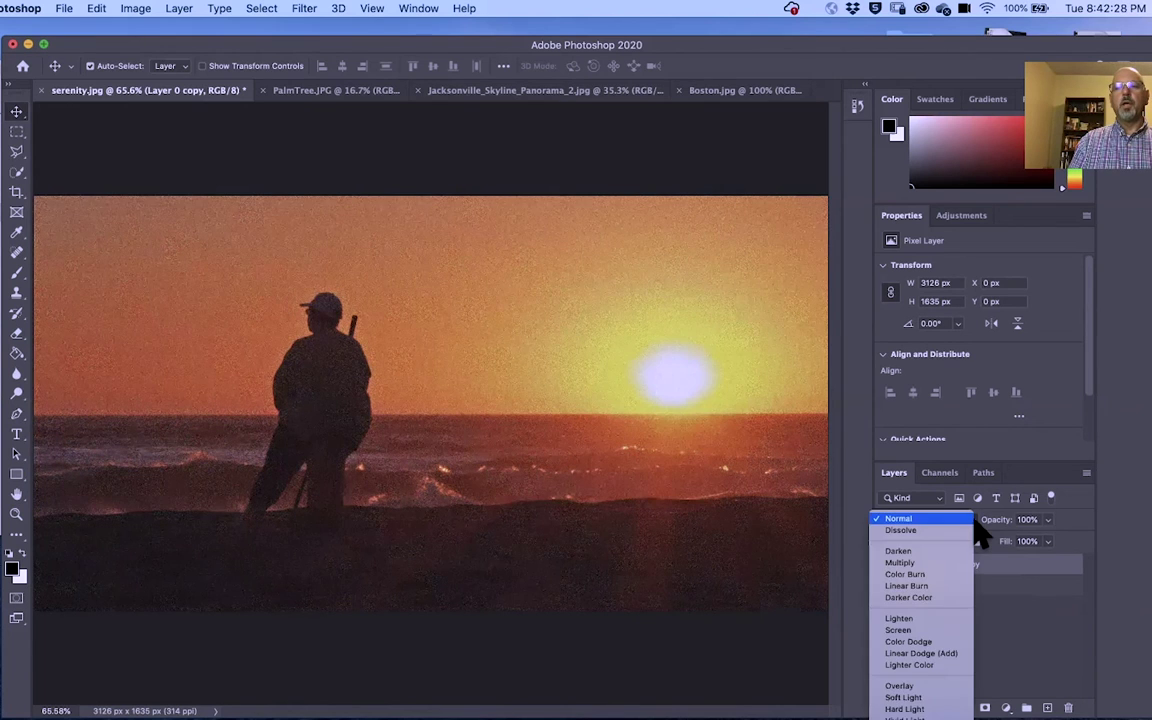
pyautogui.click(980, 533)
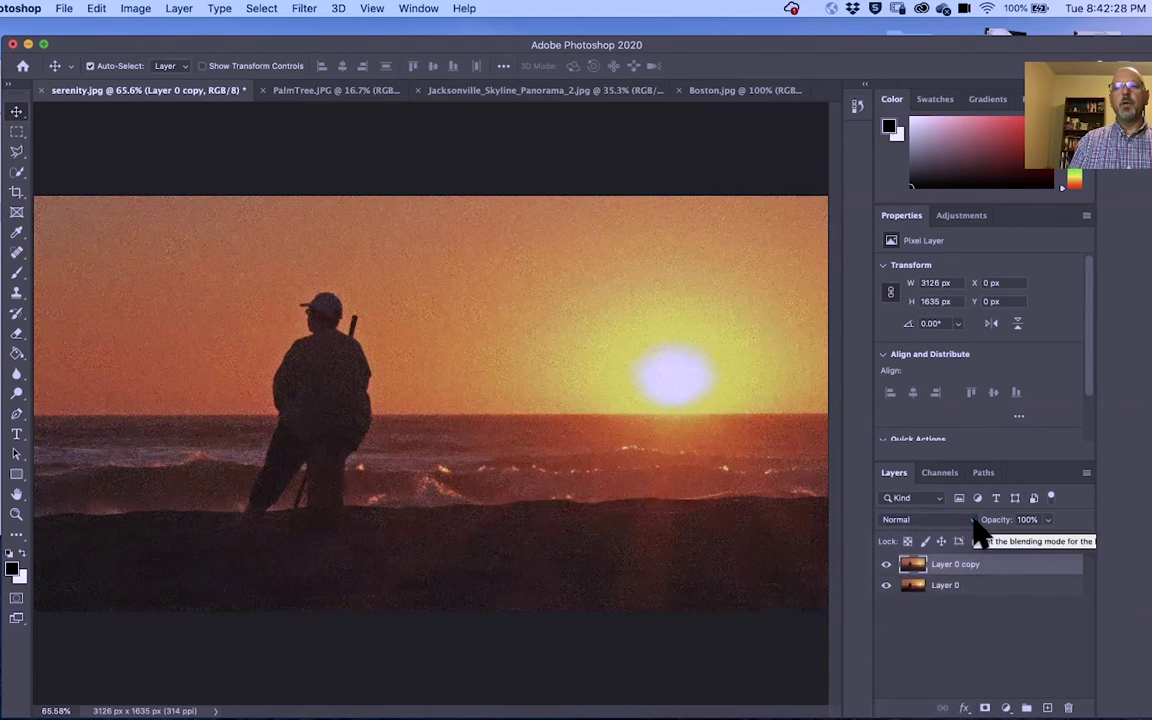
pyautogui.click(951, 526)
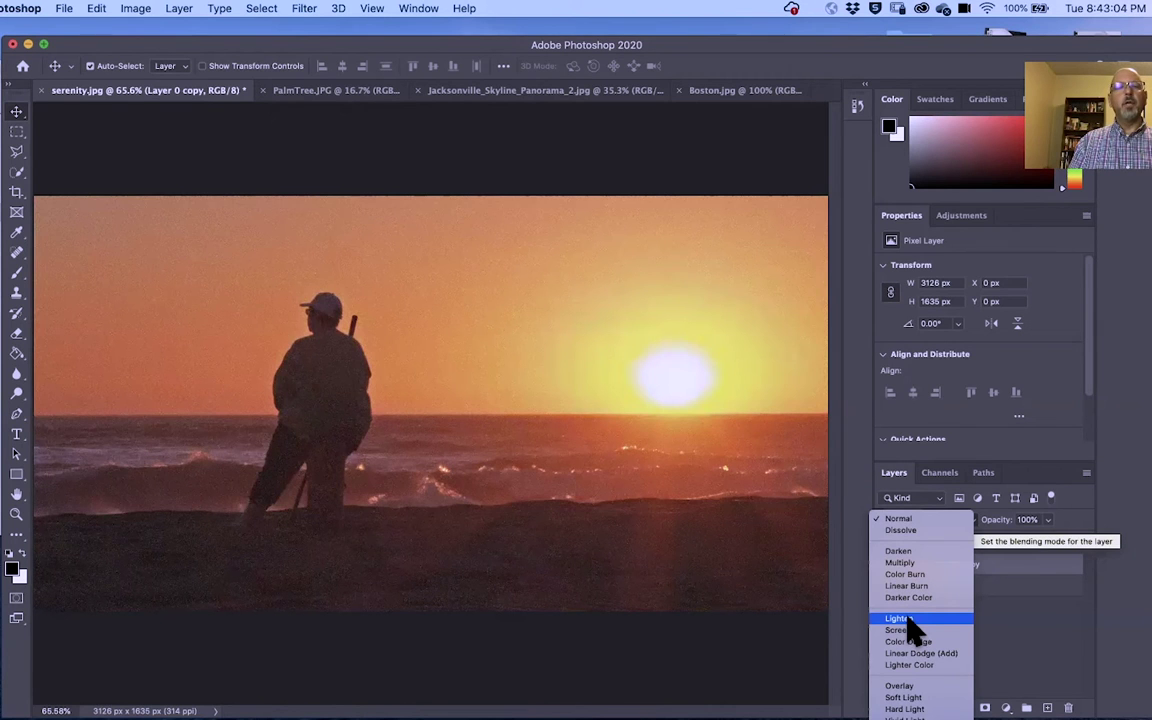
pyautogui.click(908, 619)
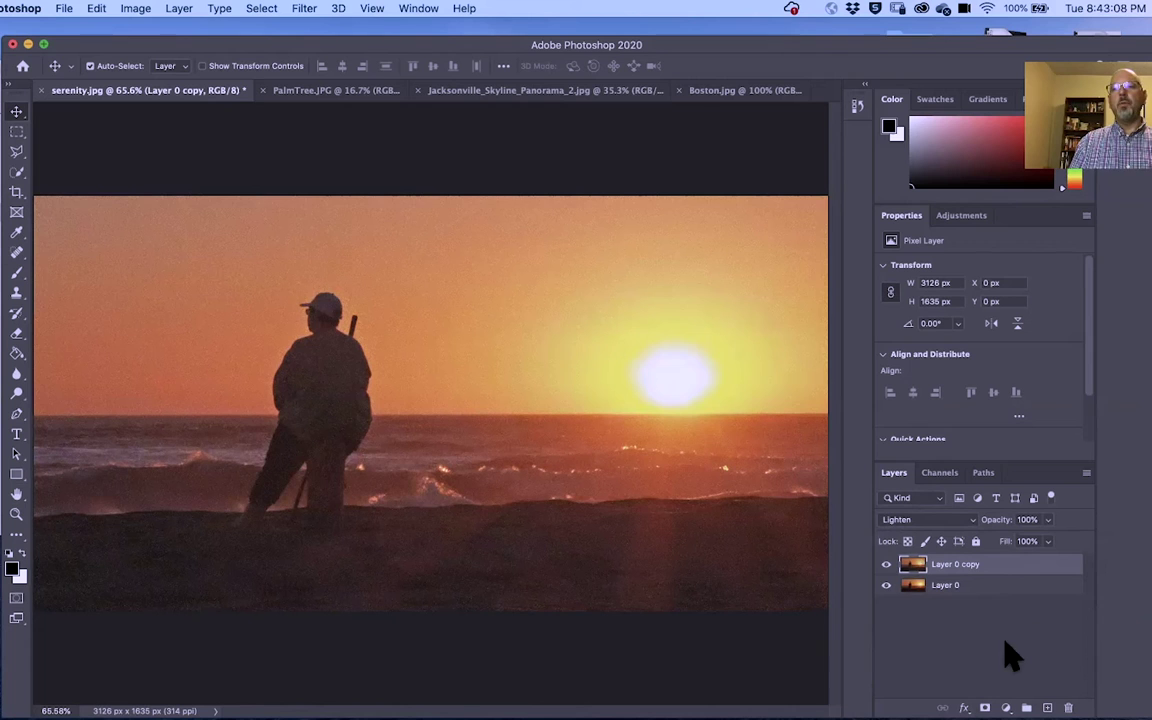
pyautogui.moveTo(1046, 524); pyautogui.dragTo(1033, 547)
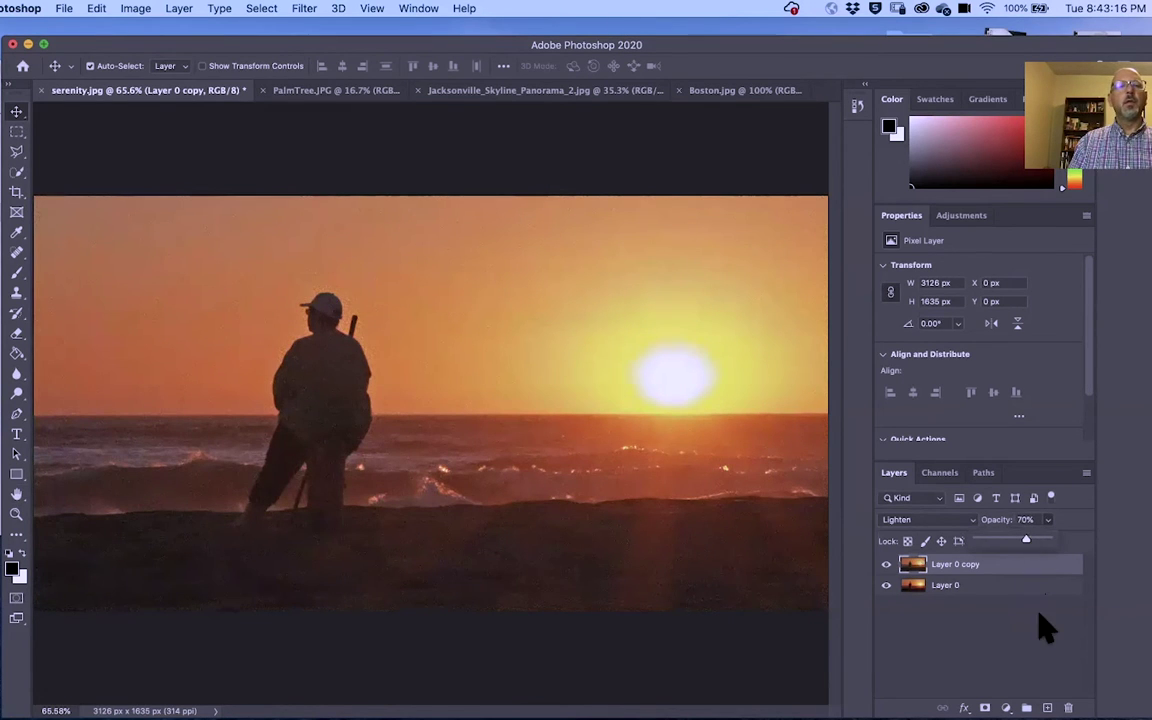
pyautogui.click(1045, 652)
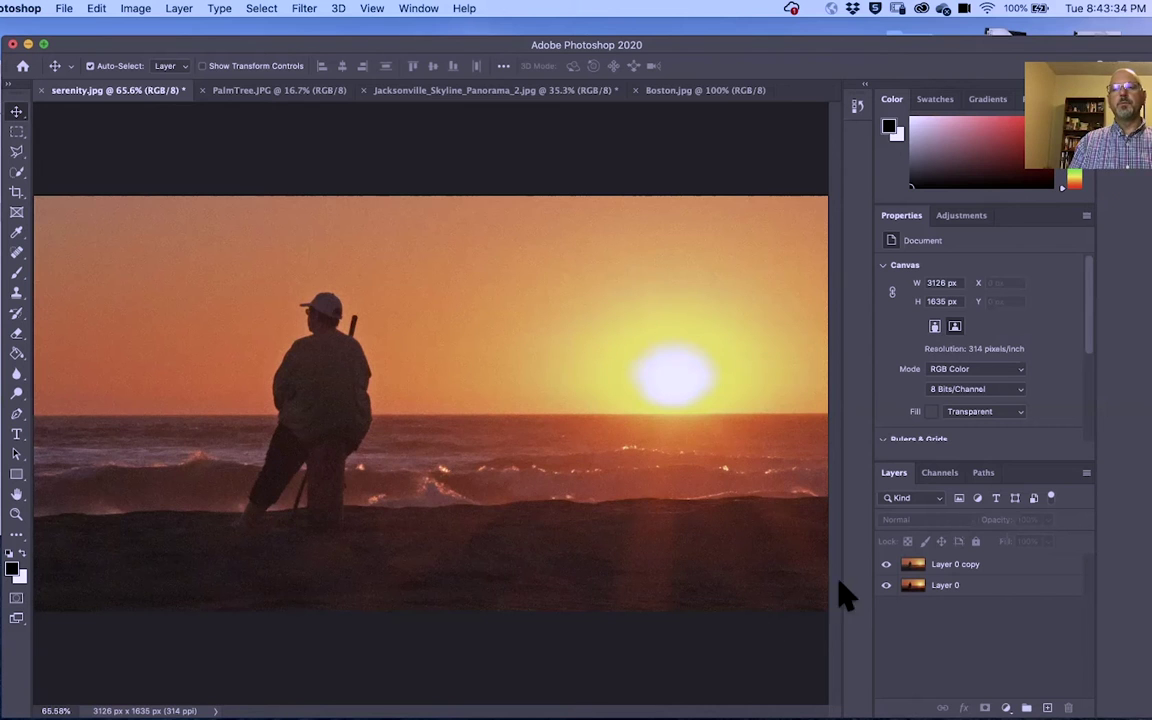
# - Compare the image with and without Layer 0 copy, and make Layer 0 copy the active layer again
pyautogui.click(886, 564)
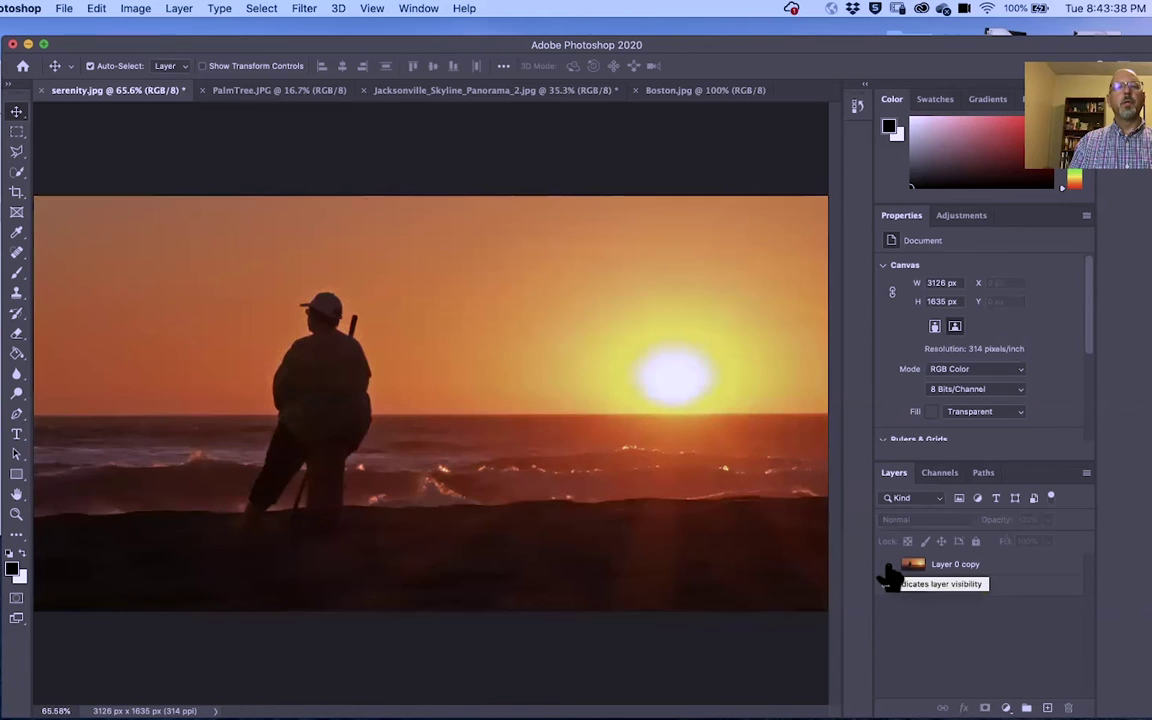
pyautogui.click(887, 567)
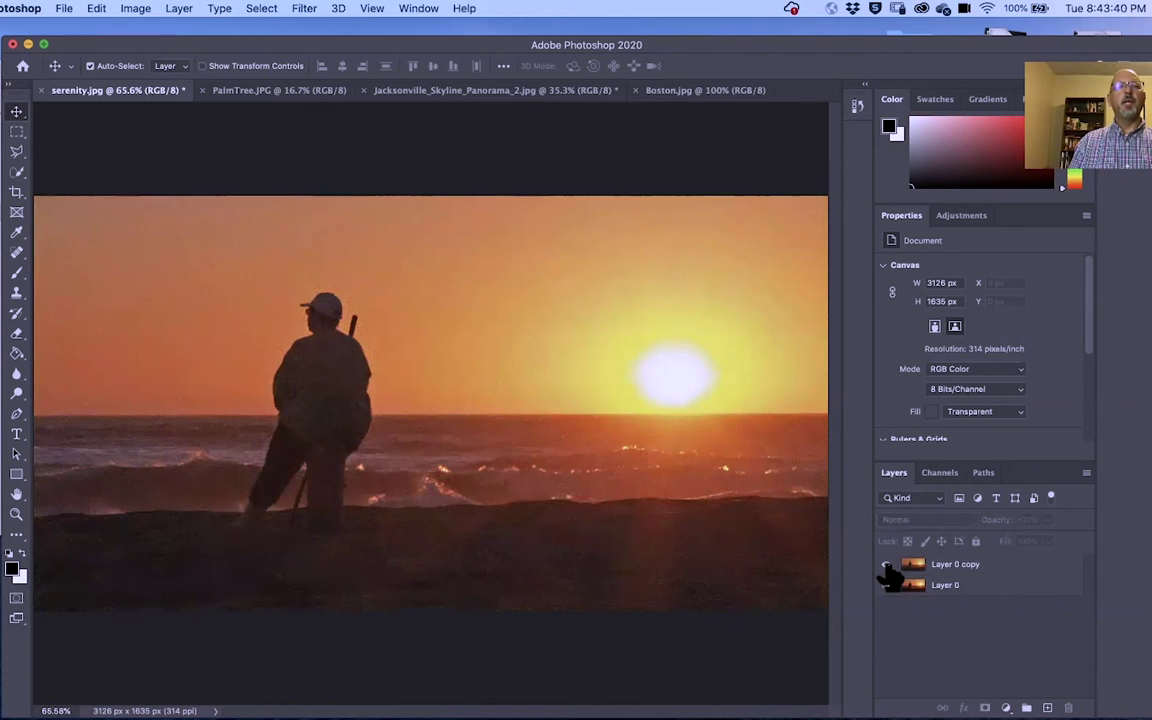
pyautogui.click(957, 566)
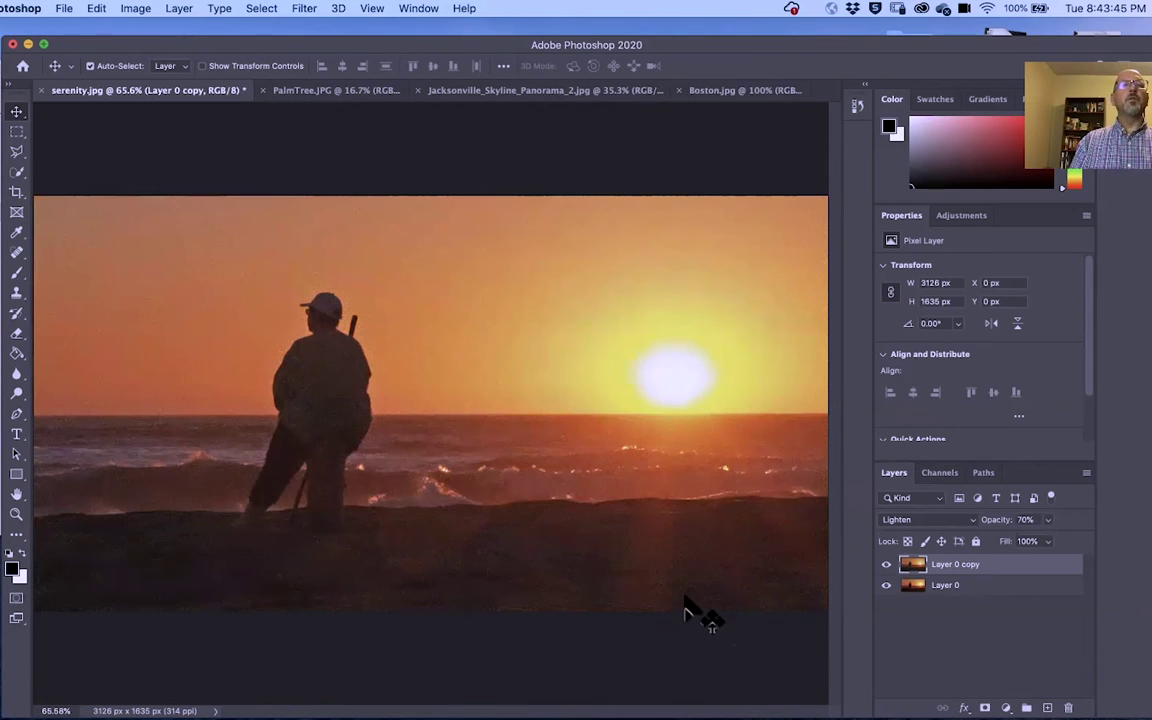
# - Convert Layer 0 copy into a smart object so that it accepts re-editable smart filters
pyautogui.click(305, 10)
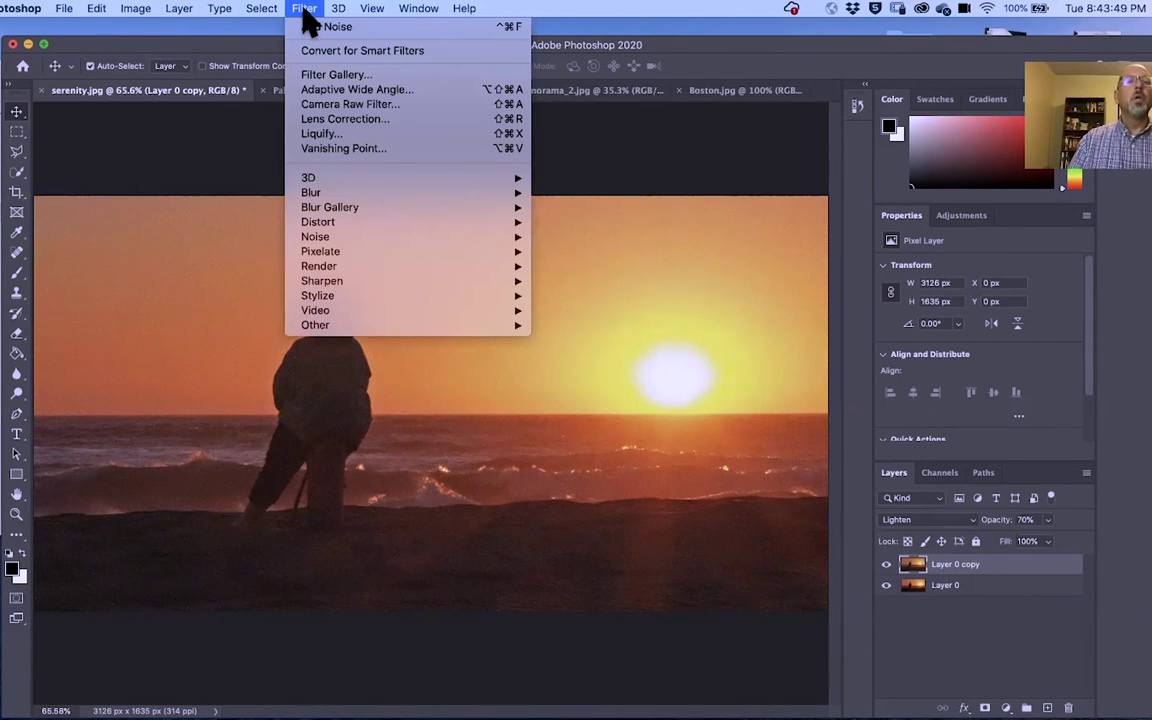
pyautogui.click(382, 27)
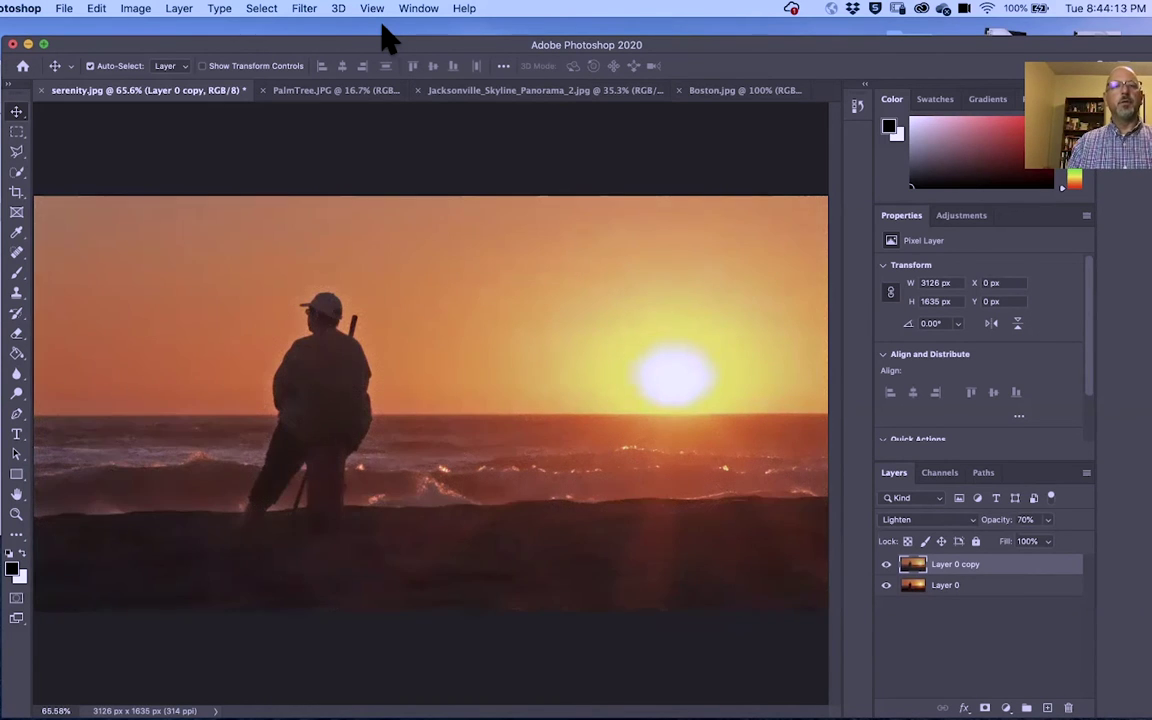
pyautogui.click(300, 9)
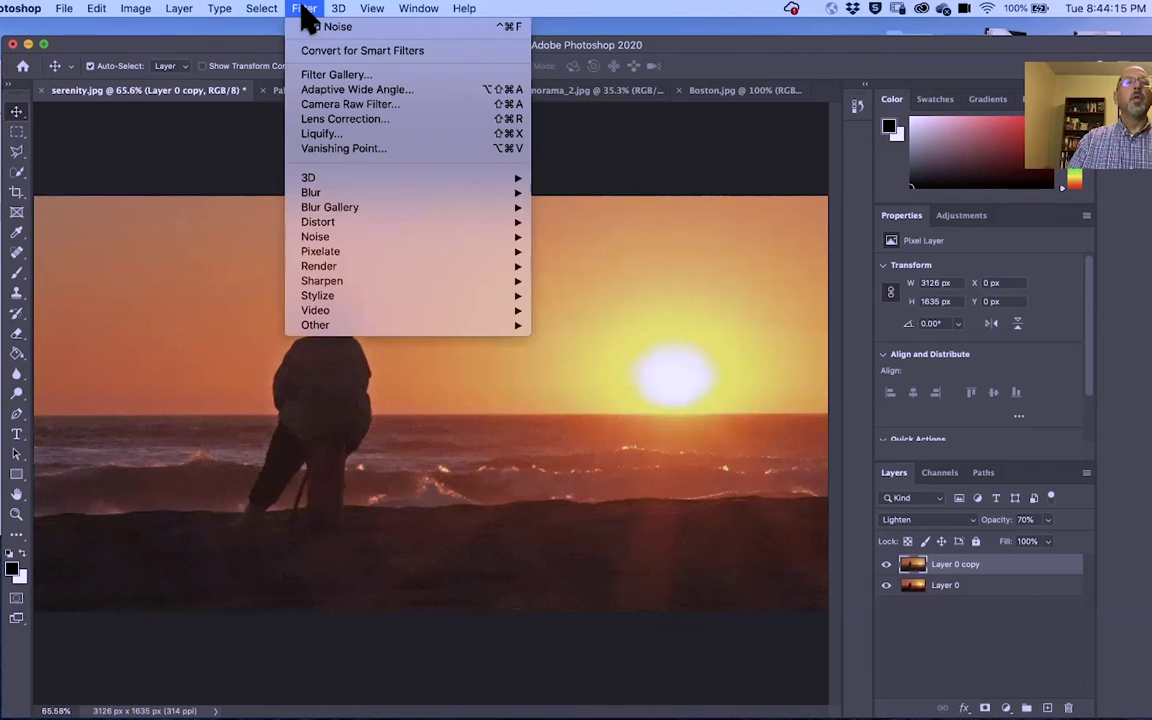
pyautogui.click(375, 51)
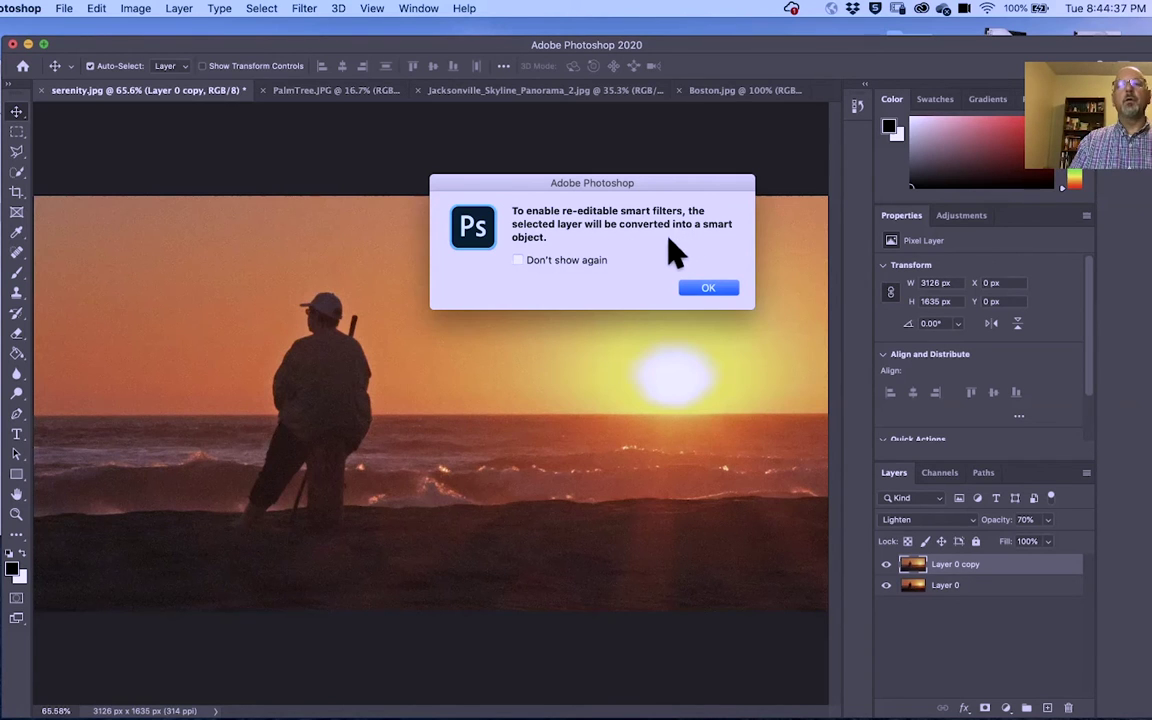
pyautogui.click(720, 286)
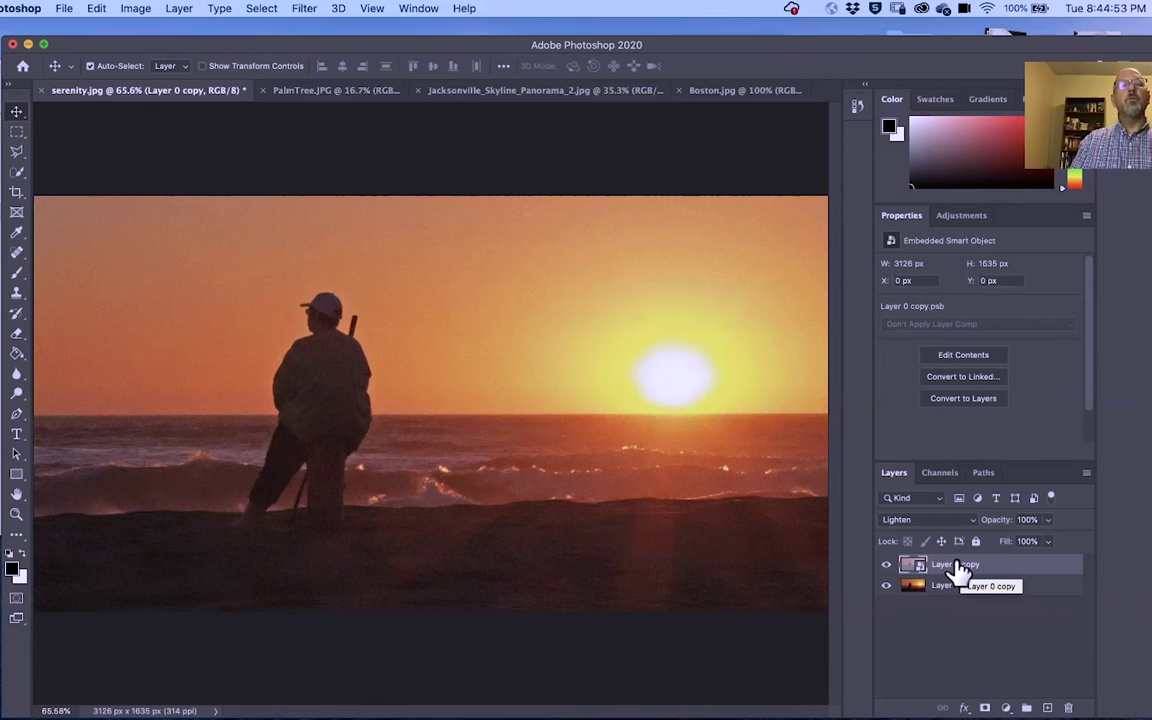
# - Apply Dust & Scratches as a smart filter to Layer 0 copy with a radius of 74 pixels and a threshold of 38 levels
pyautogui.click(303, 10)
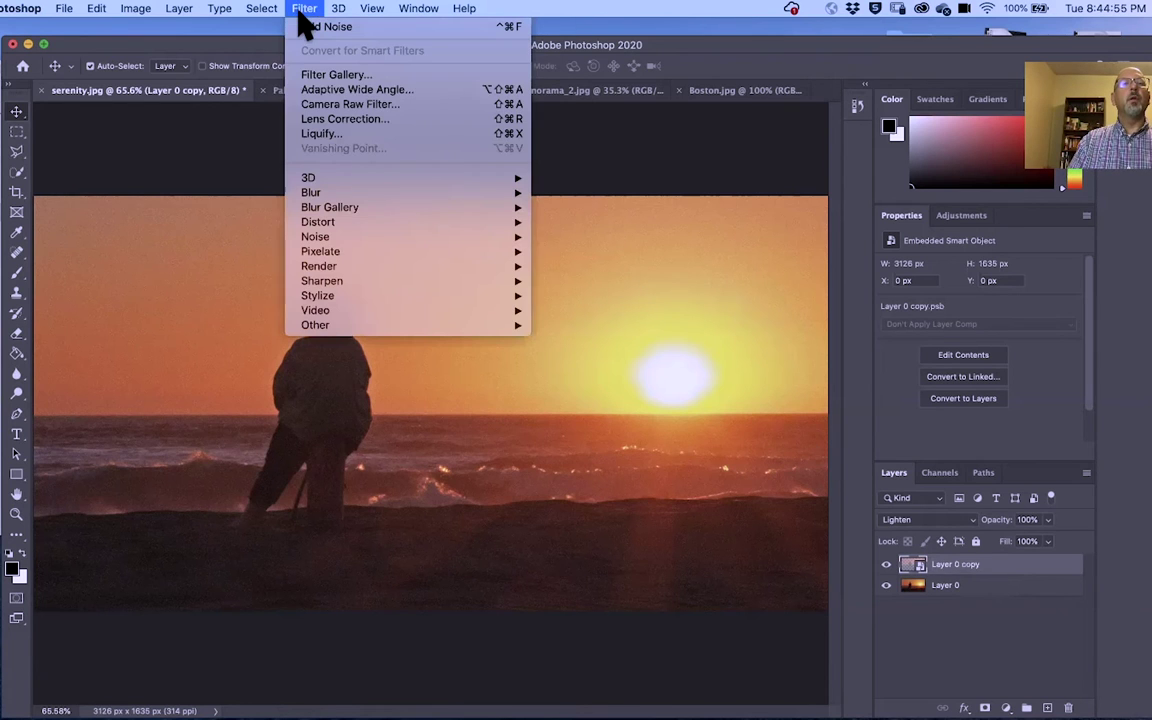
pyautogui.moveTo(311, 225)
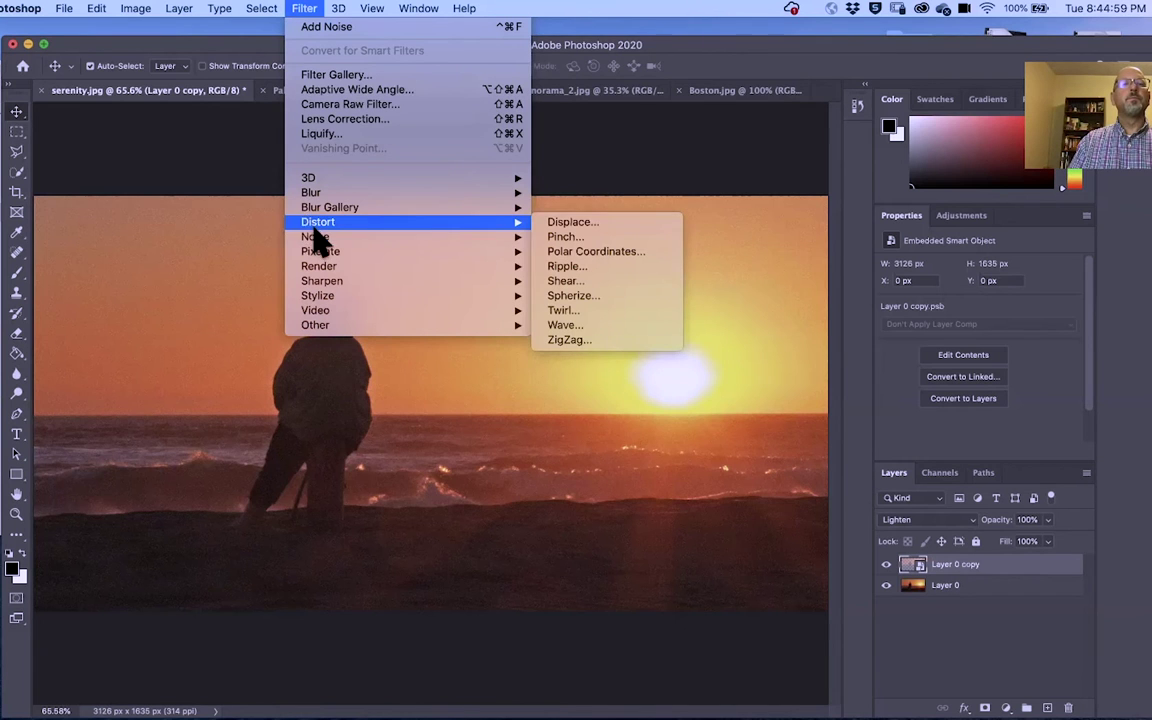
pyautogui.click(578, 265)
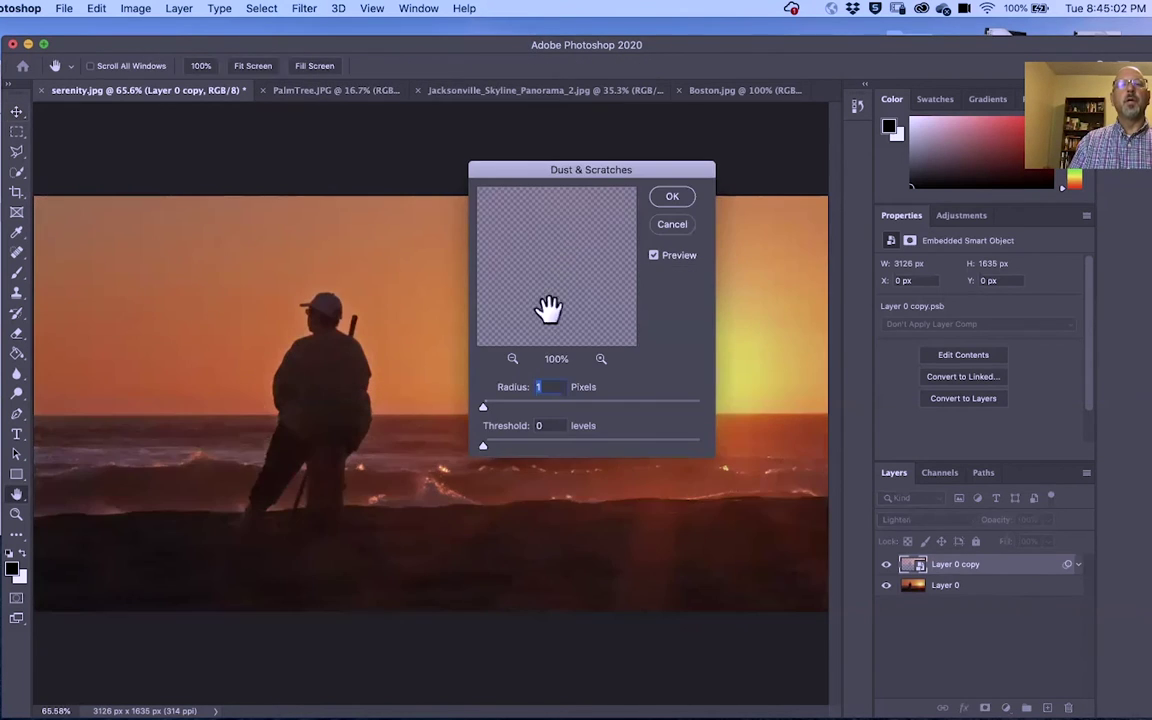
pyautogui.click(512, 407)
pyautogui.moveTo(532, 402); pyautogui.dragTo(569, 408)
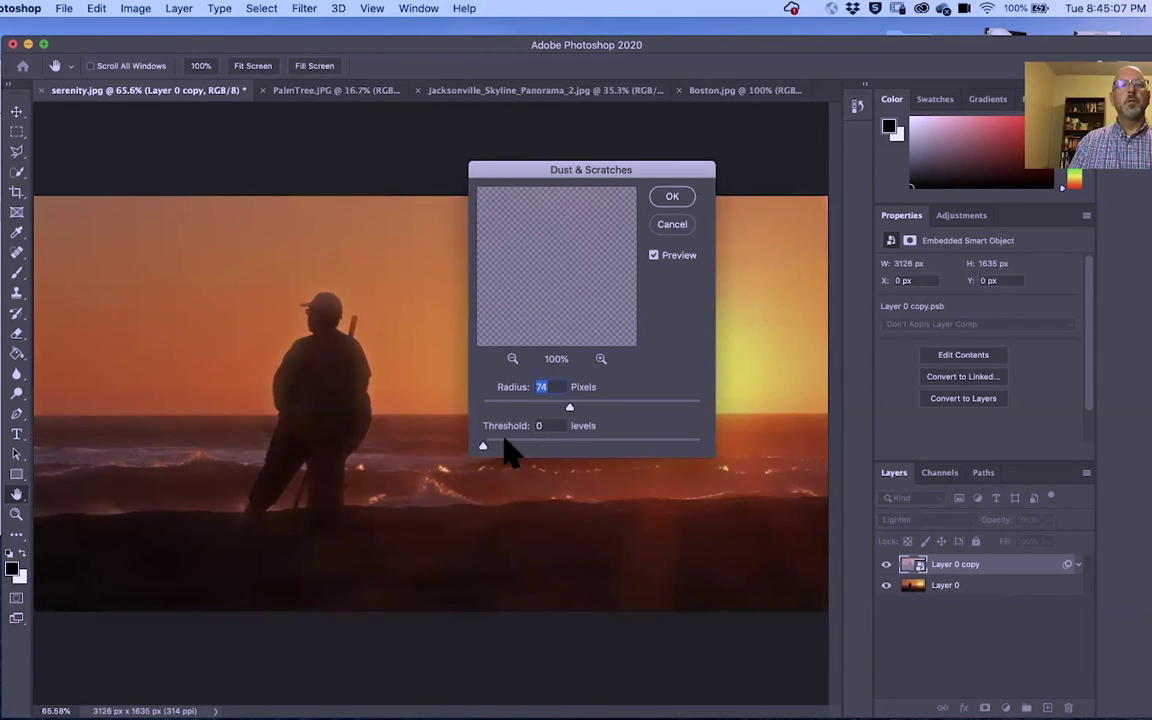
pyautogui.moveTo(503, 444); pyautogui.dragTo(521, 444)
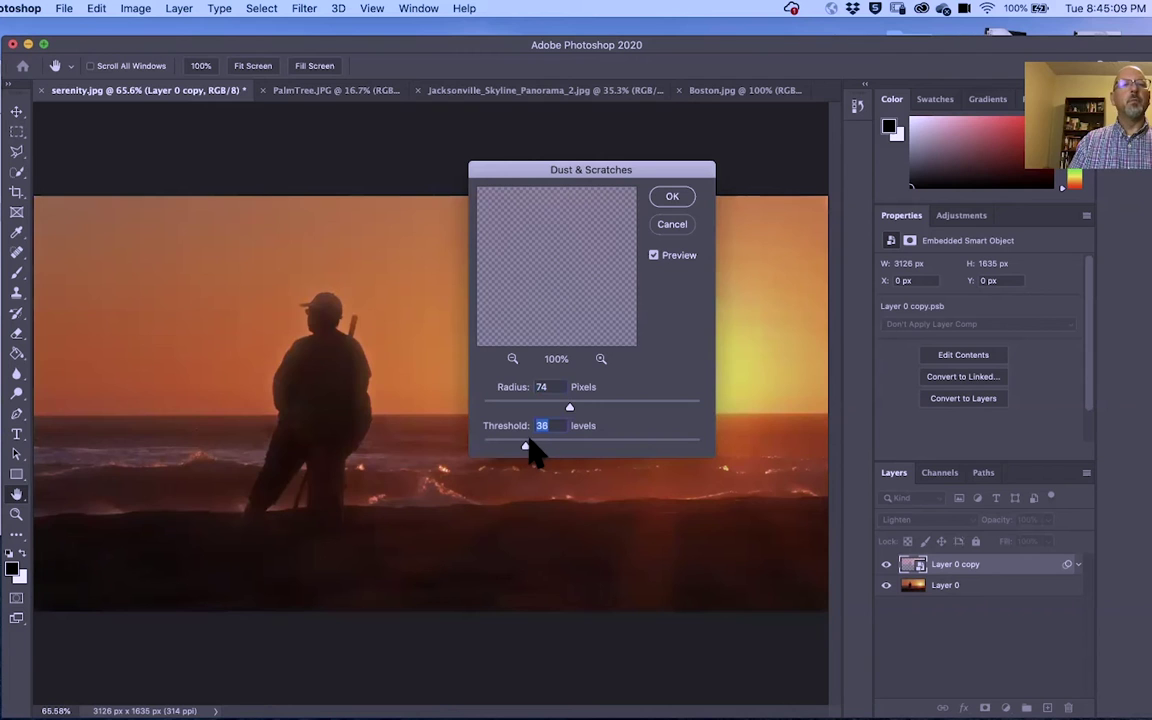
pyautogui.click(672, 197)
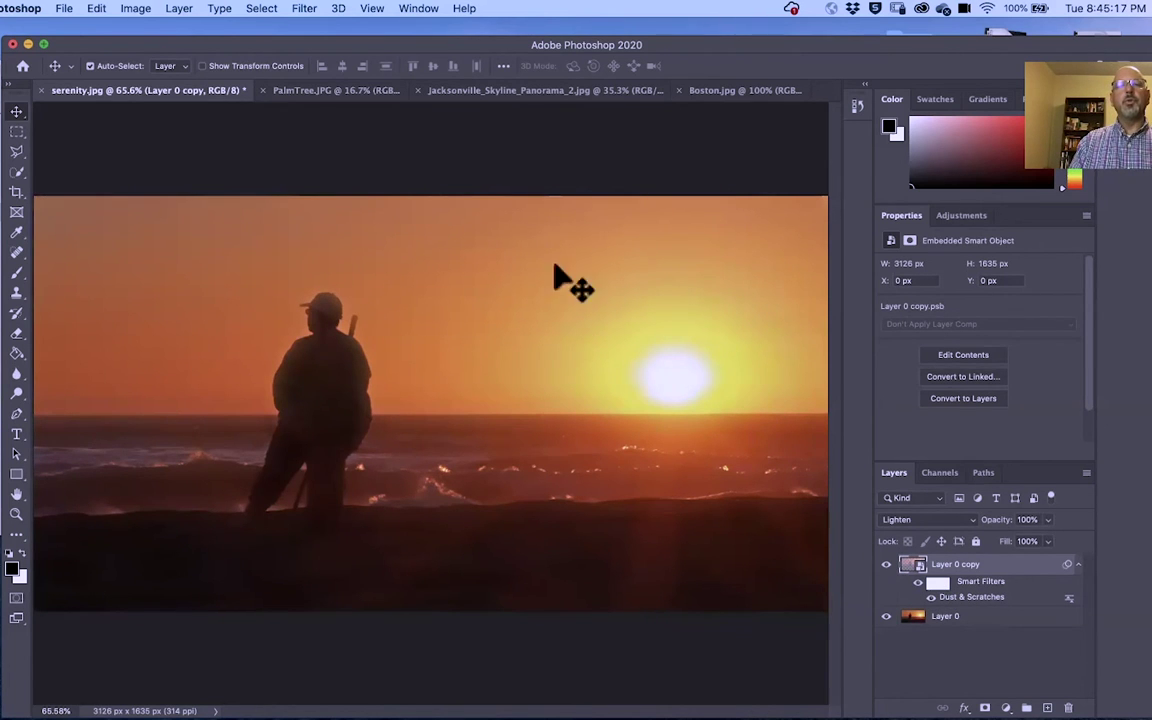
# - Compare the image with and without the Dust & Scratches smart filter several times, leaving the filter switched on
pyautogui.click(929, 600)
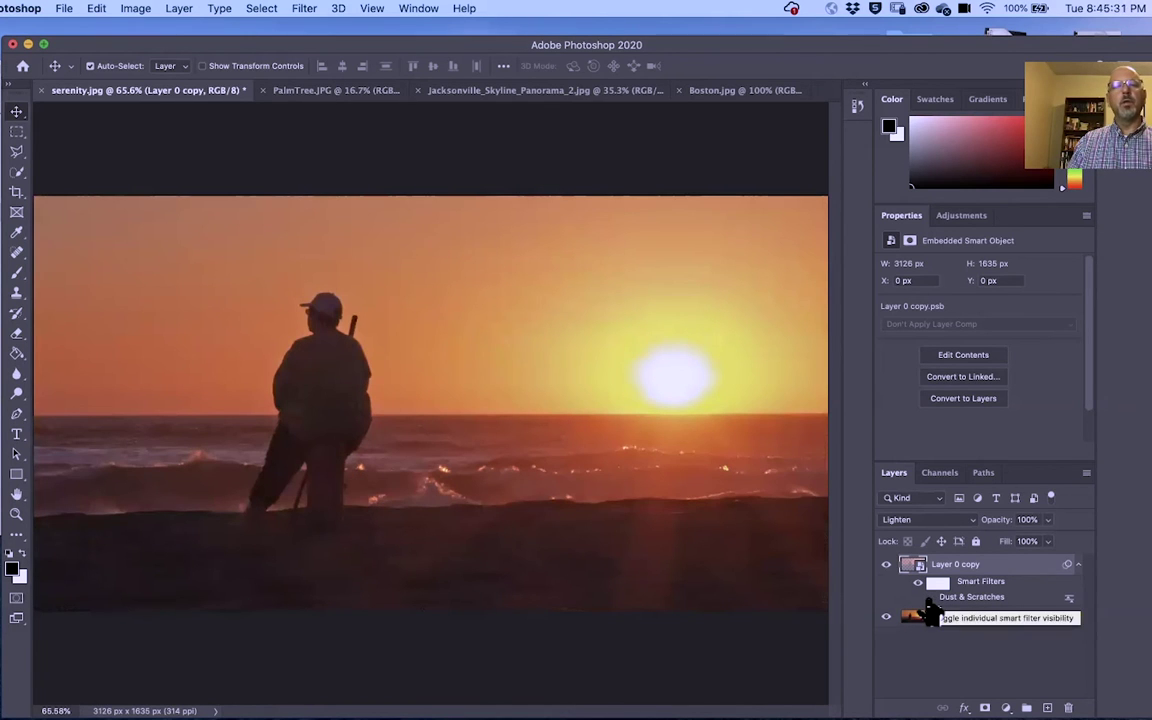
pyautogui.click(929, 600)
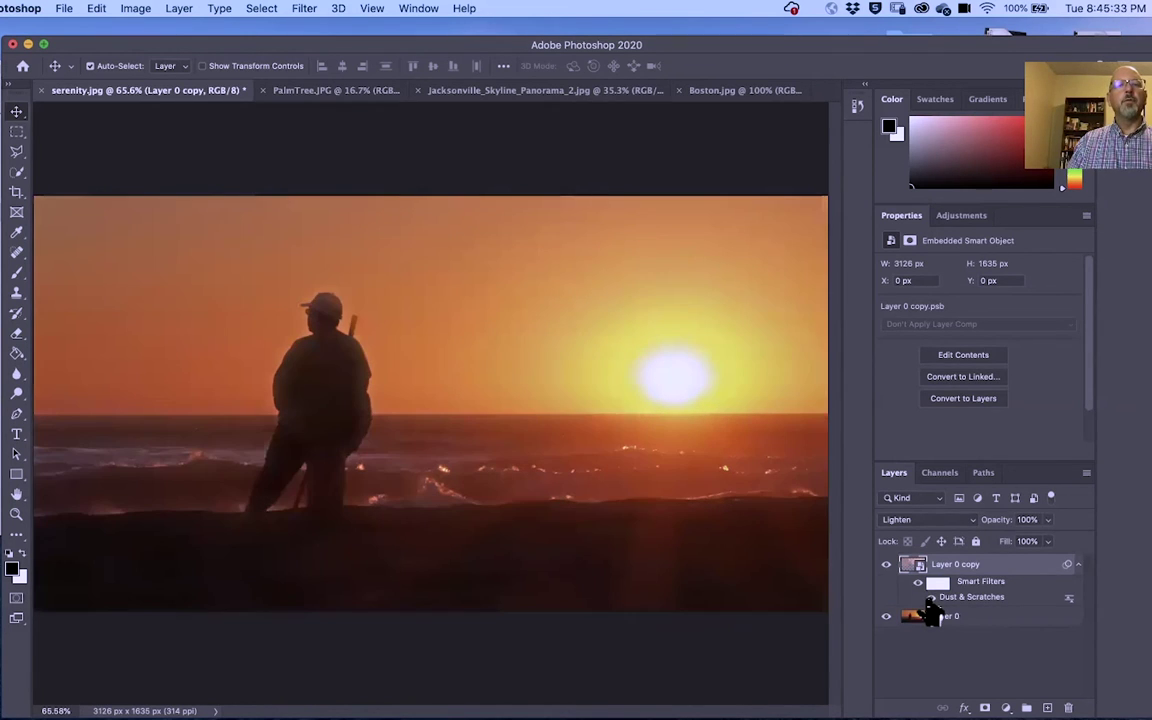
pyautogui.click(927, 601)
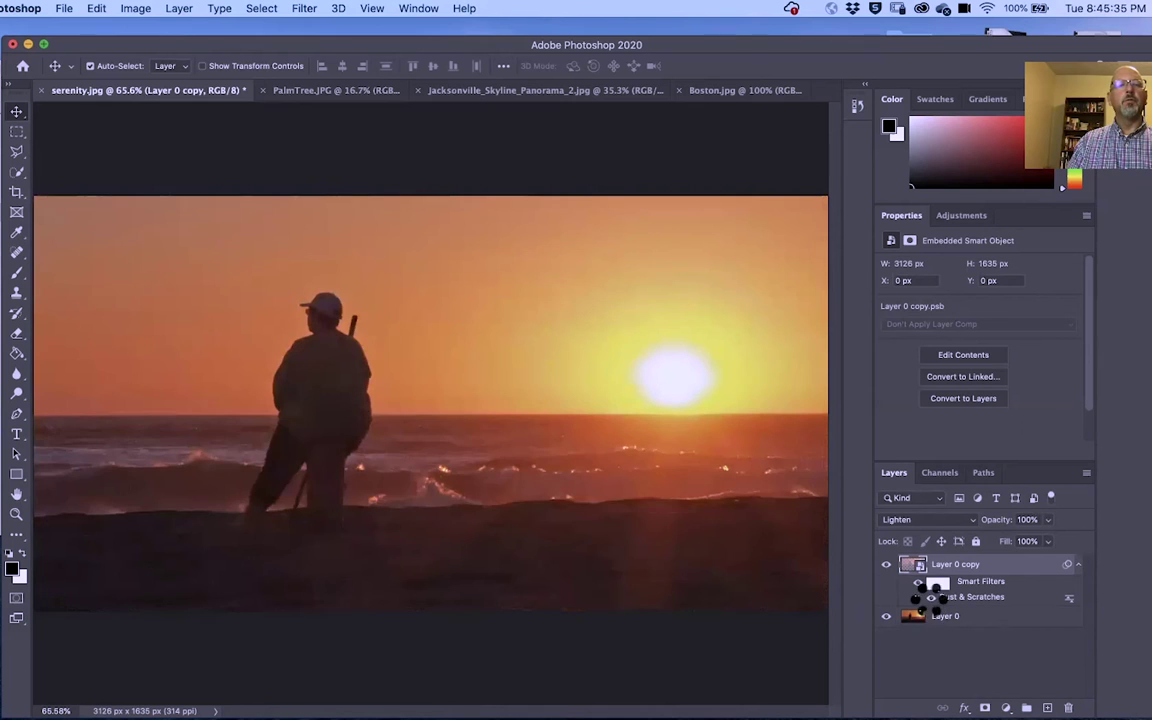
pyautogui.click(929, 600)
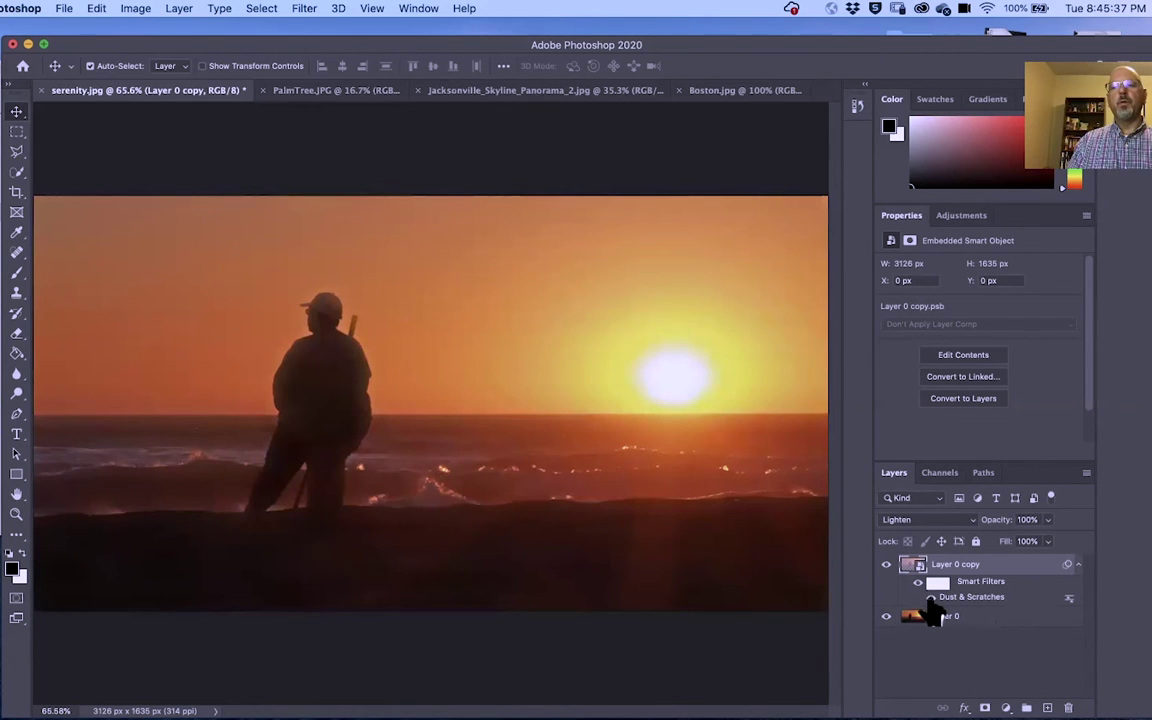
pyautogui.click(929, 598)
pyautogui.click(930, 598)
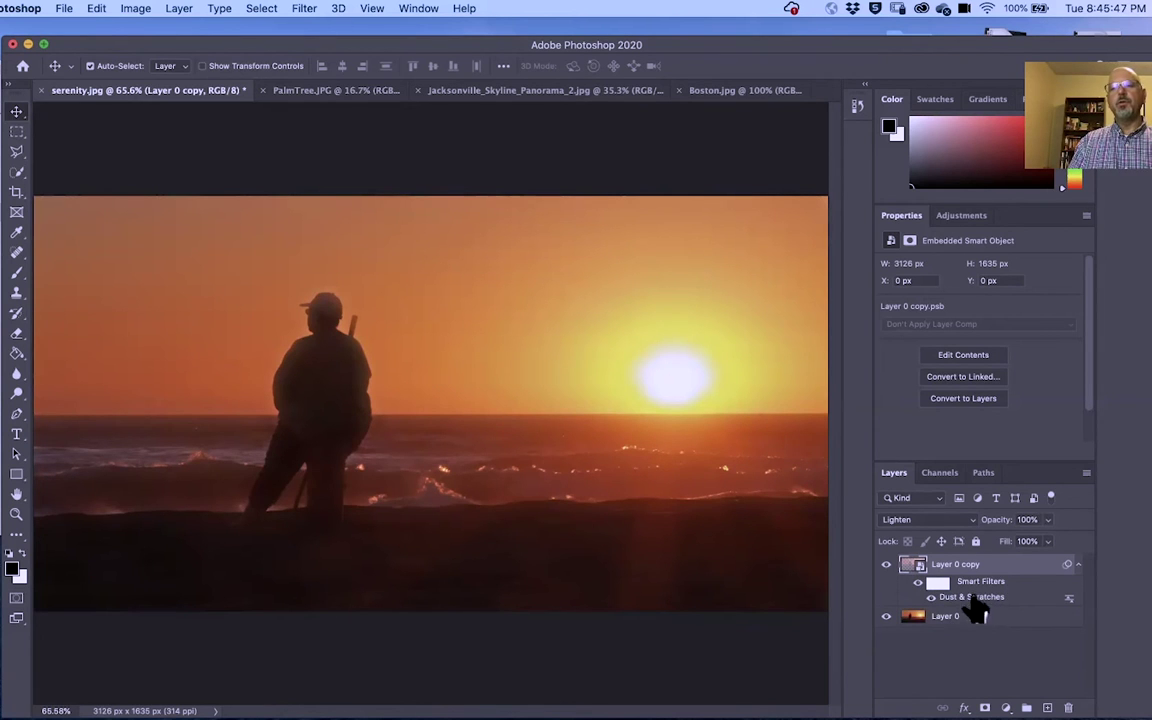
# - Open the Filter Gallery for Layer 0 copy and preview the Artistic effects Colored Pencil, Cutout and Dry Brush
pyautogui.click(304, 9)
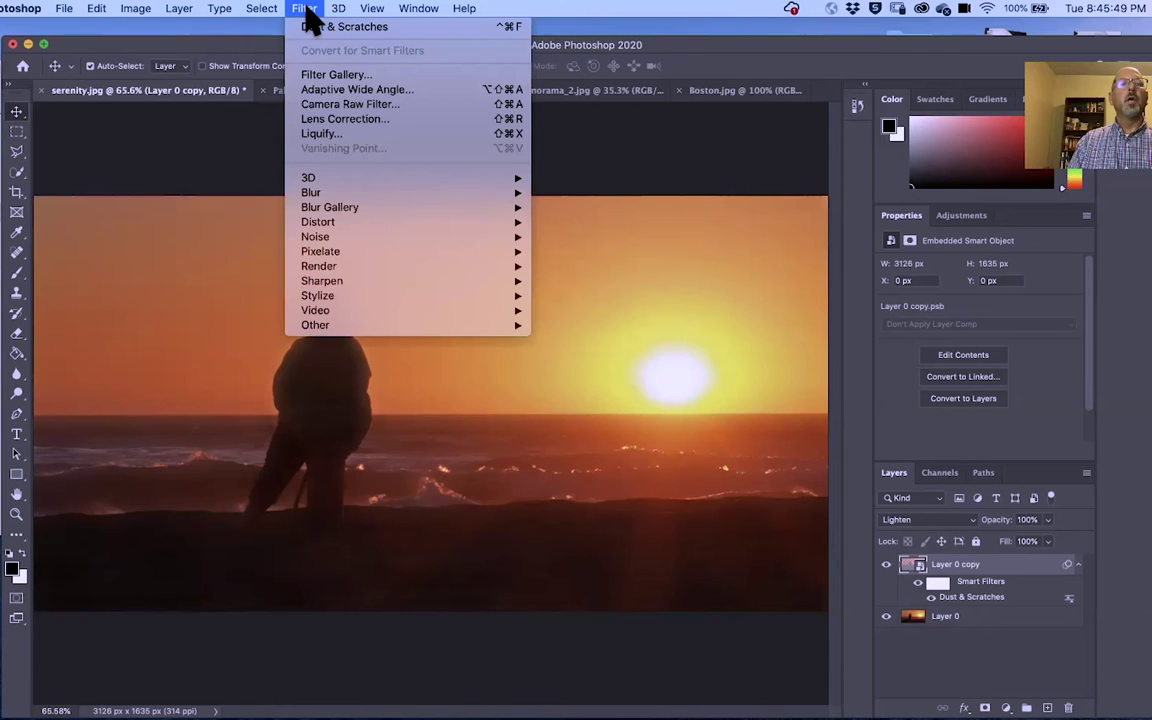
pyautogui.moveTo(345, 287)
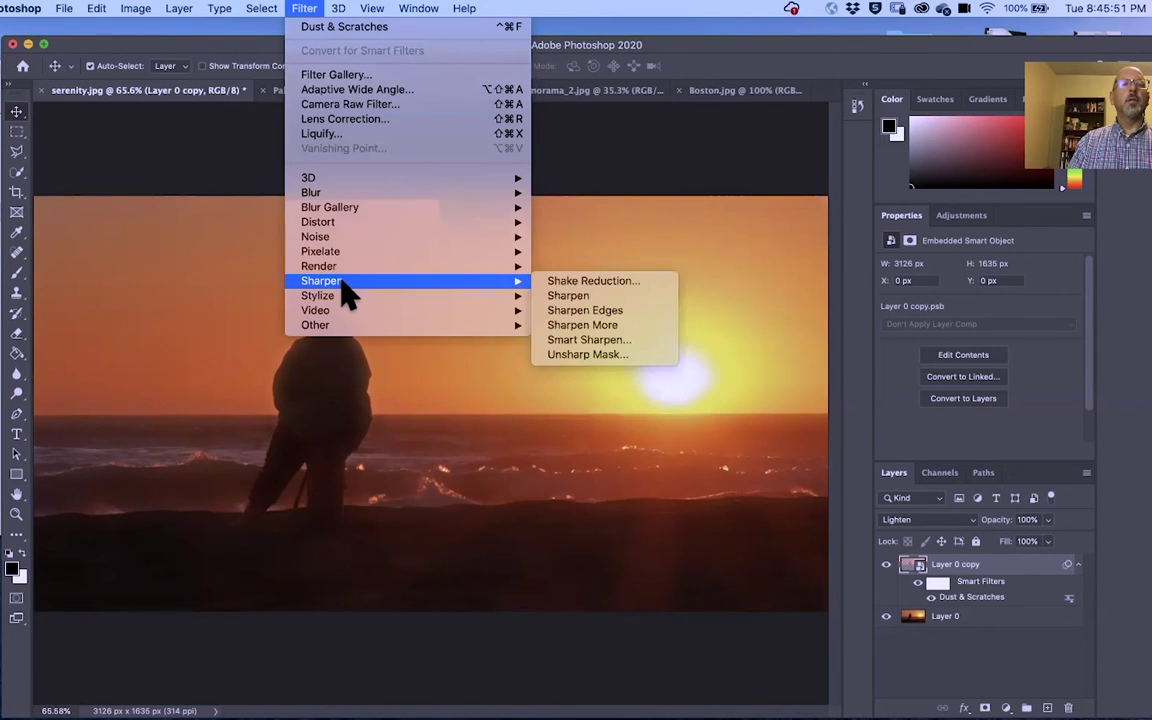
pyautogui.click(350, 88)
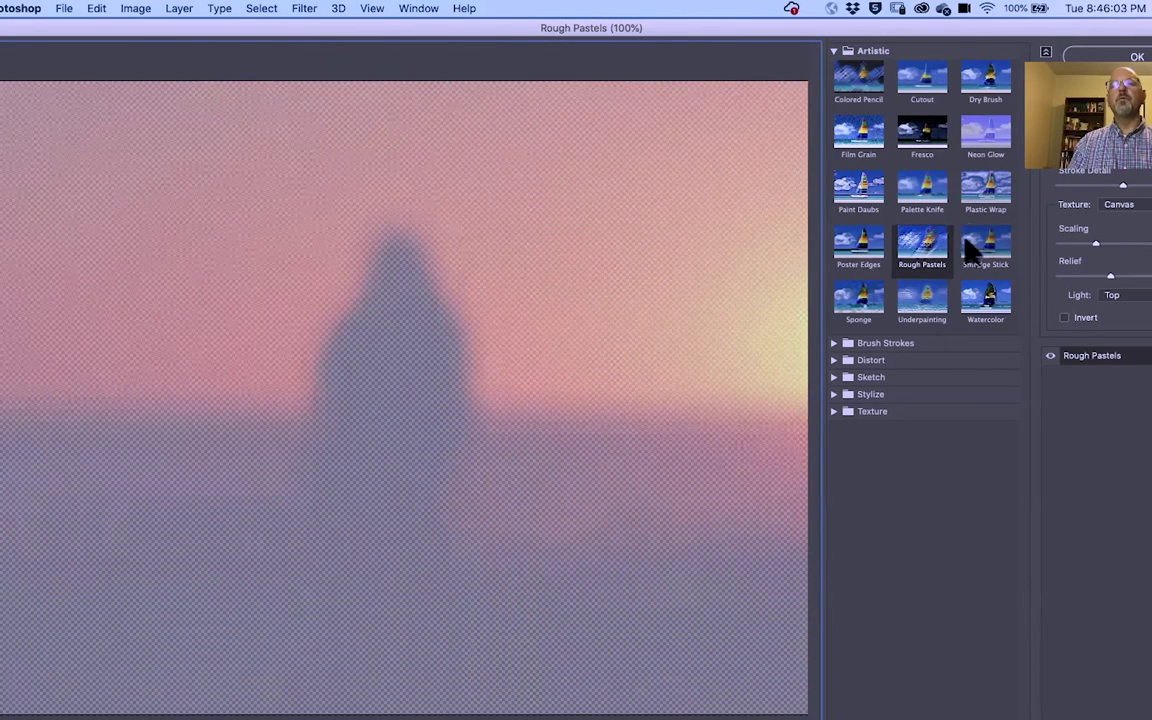
pyautogui.click(860, 82)
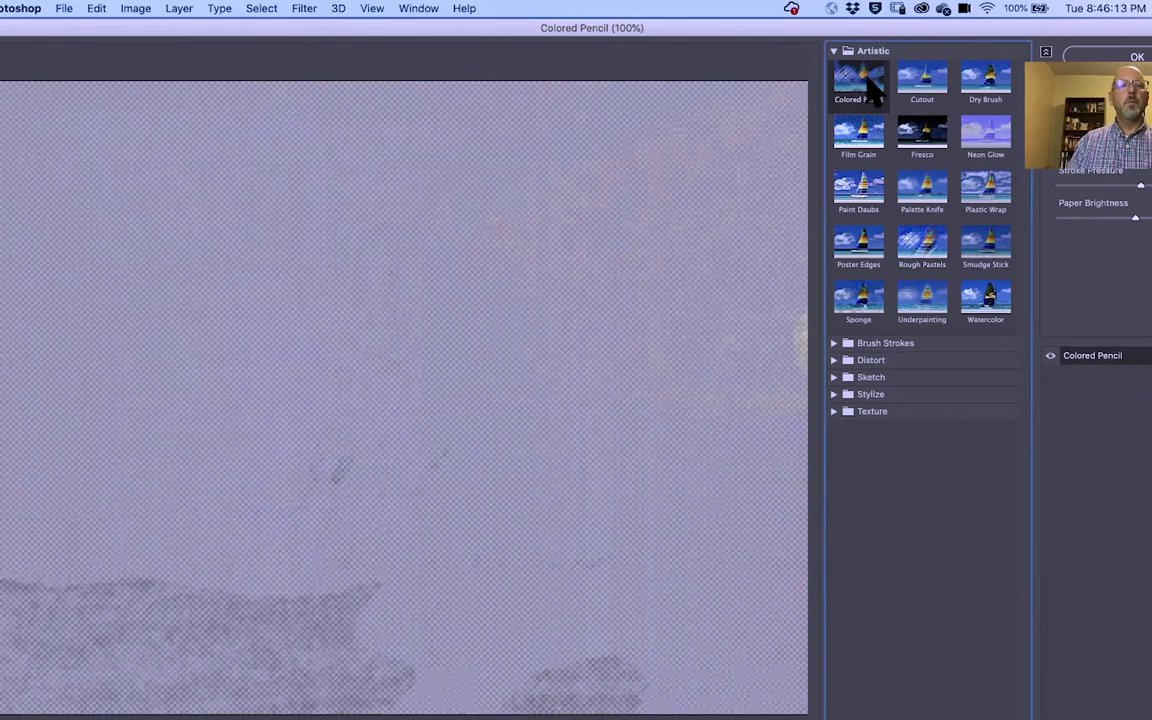
pyautogui.click(938, 82)
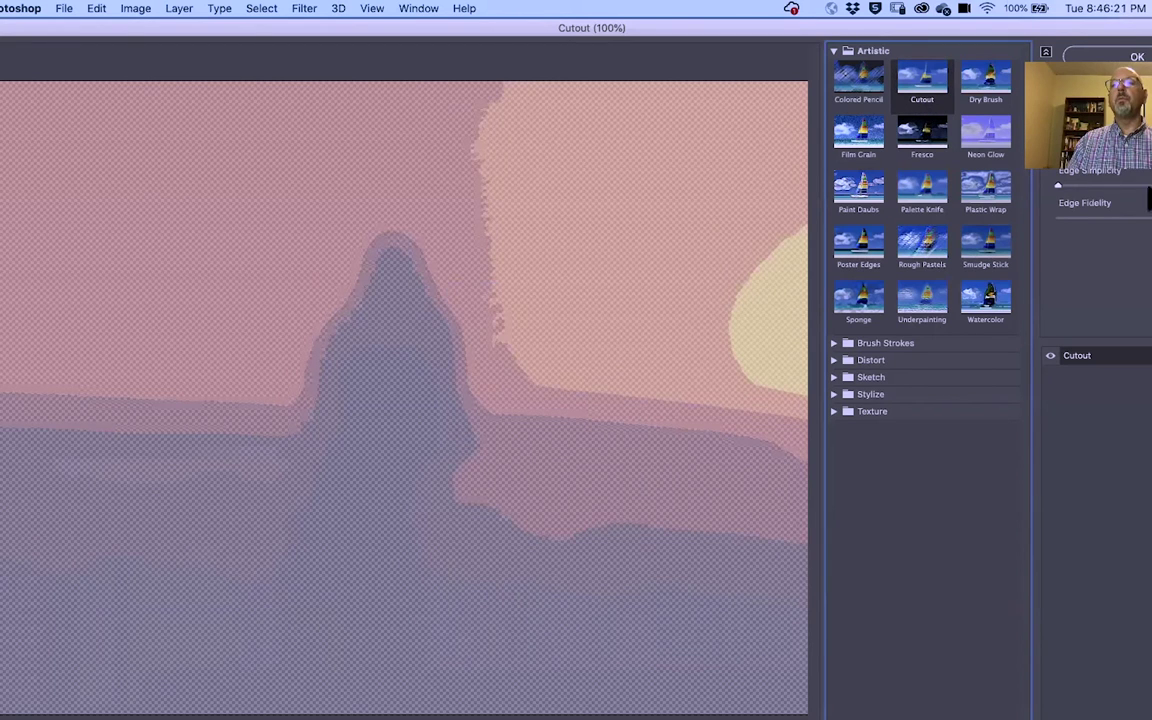
pyautogui.click(1110, 153)
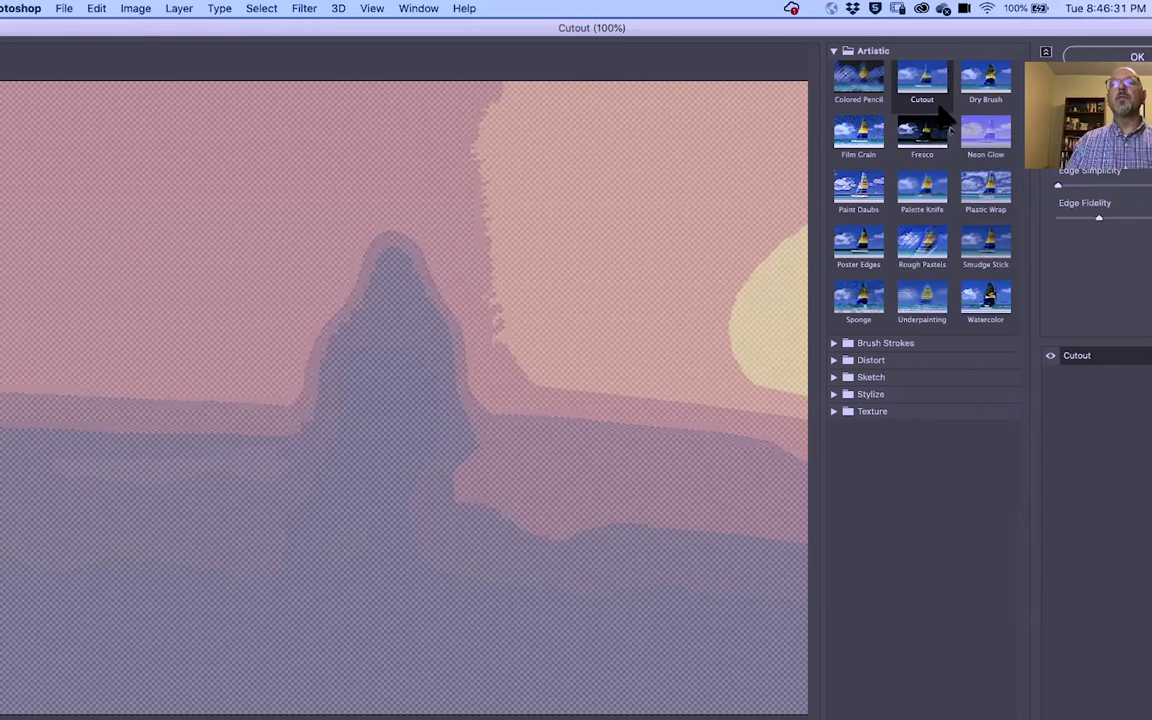
pyautogui.click(993, 90)
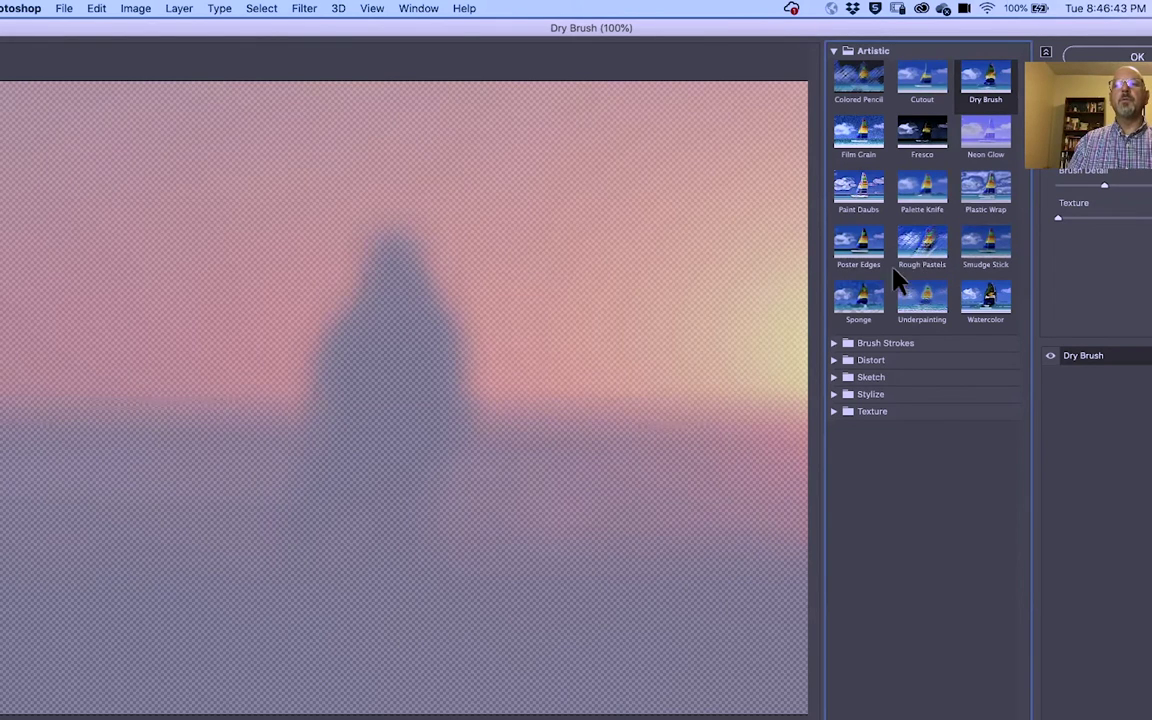
# - Preview the Accented Edges effect from Brush Strokes and the Bas Relief effect from Sketch
pyautogui.click(833, 344)
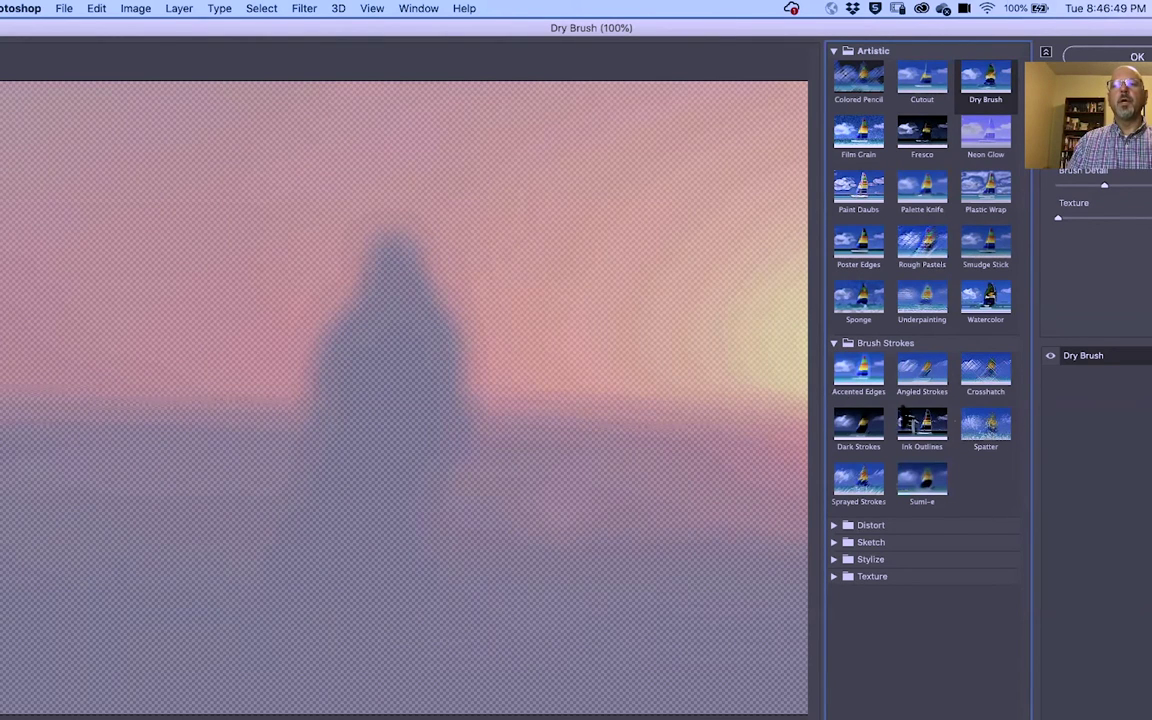
pyautogui.click(866, 375)
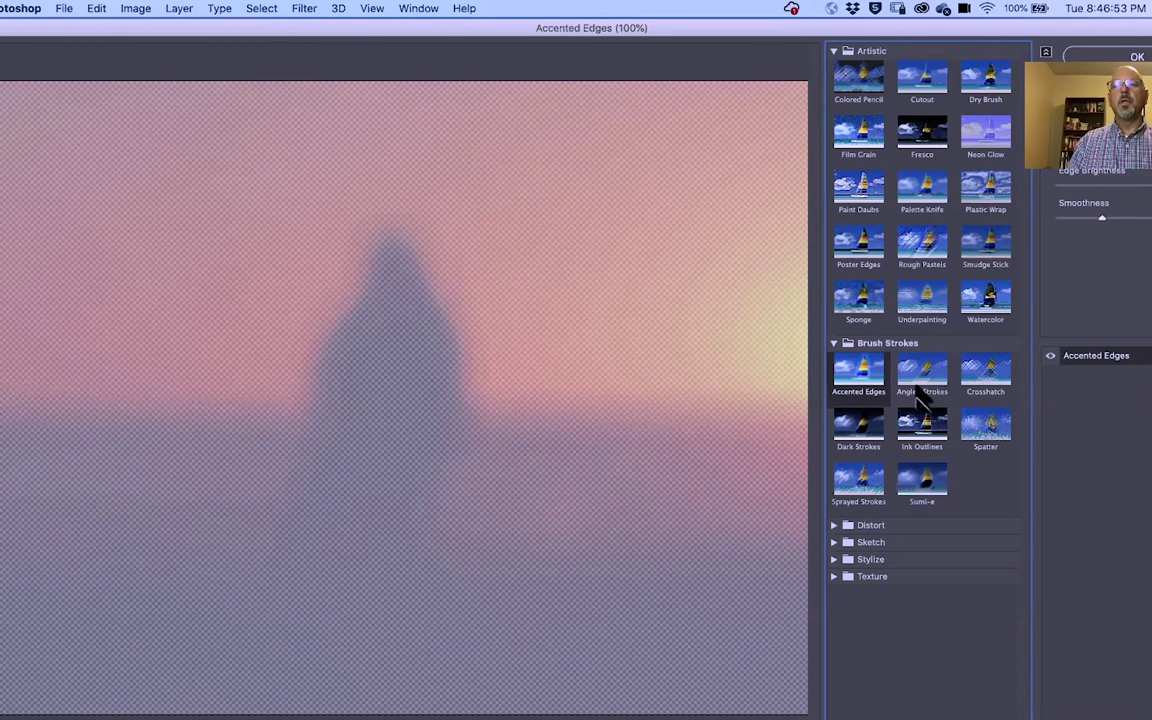
pyautogui.click(834, 343)
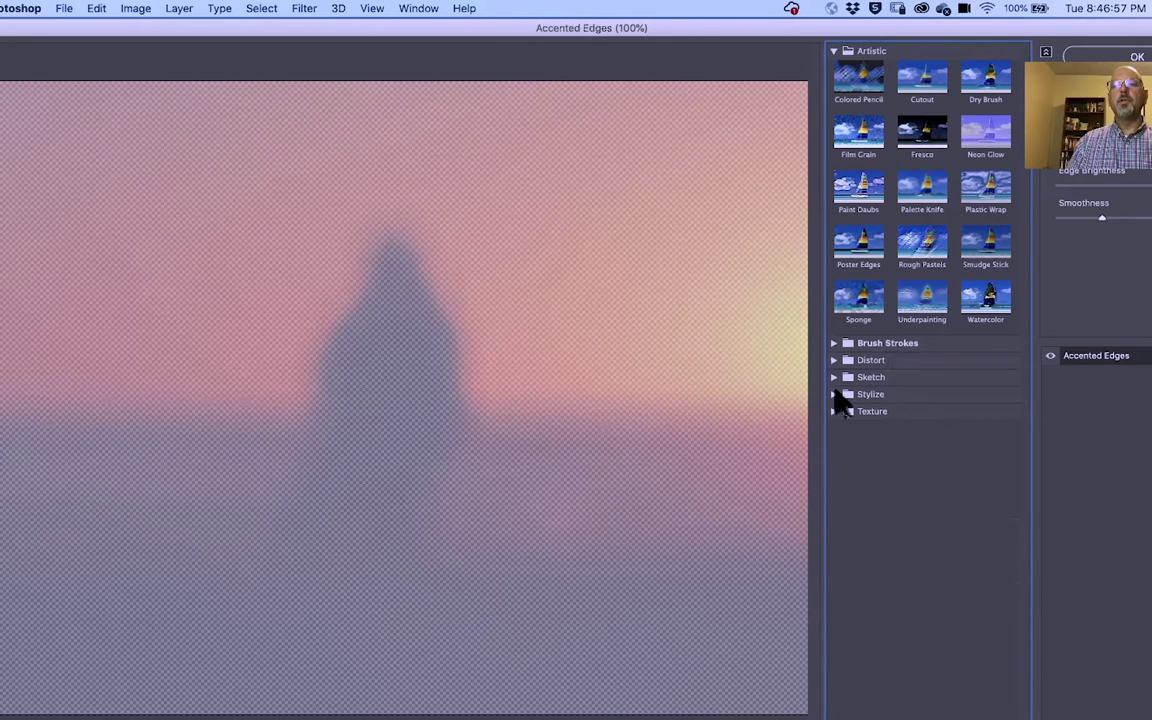
pyautogui.click(834, 395)
pyautogui.click(834, 395)
pyautogui.click(834, 377)
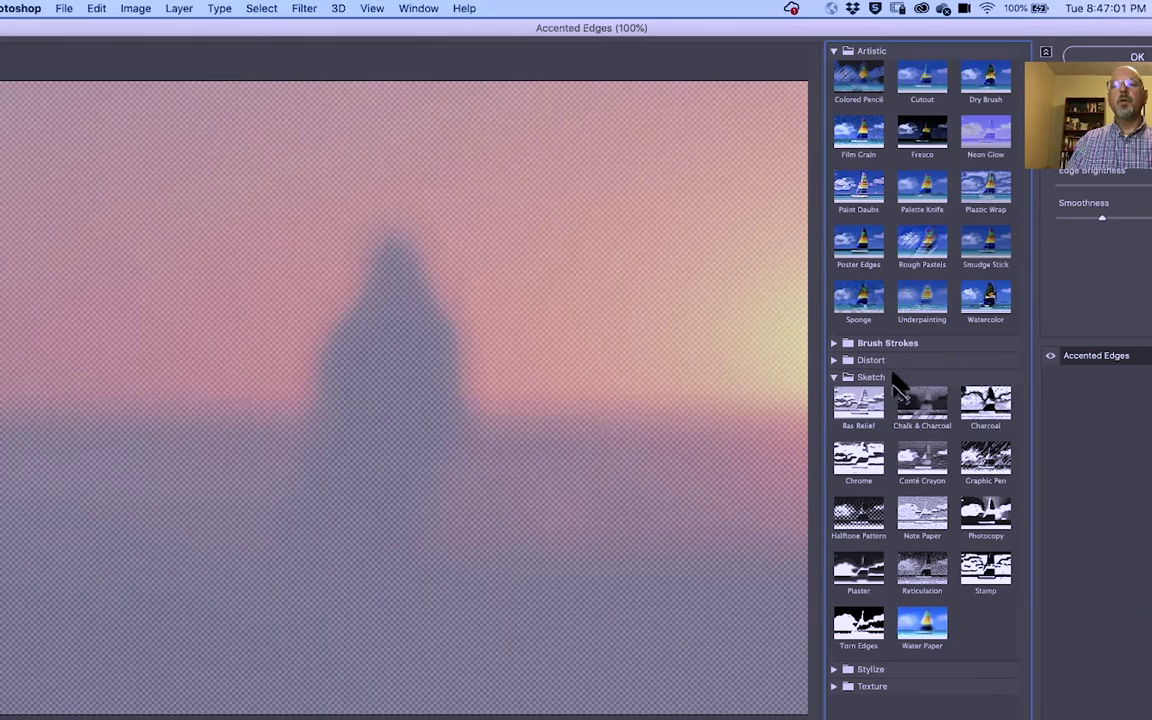
pyautogui.click(857, 415)
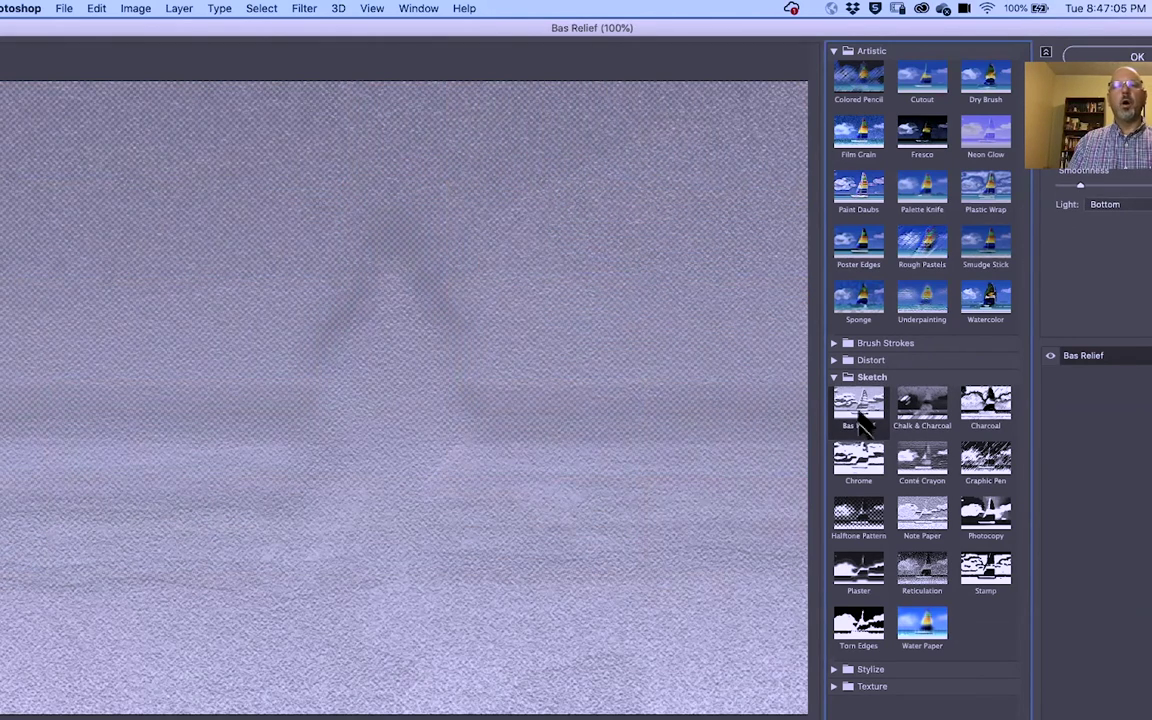
# - Apply the Chalk & Charcoal sketch effect to Layer 0 copy with a reduced charcoal area and increased chalk area and stroke pressure
pyautogui.click(918, 412)
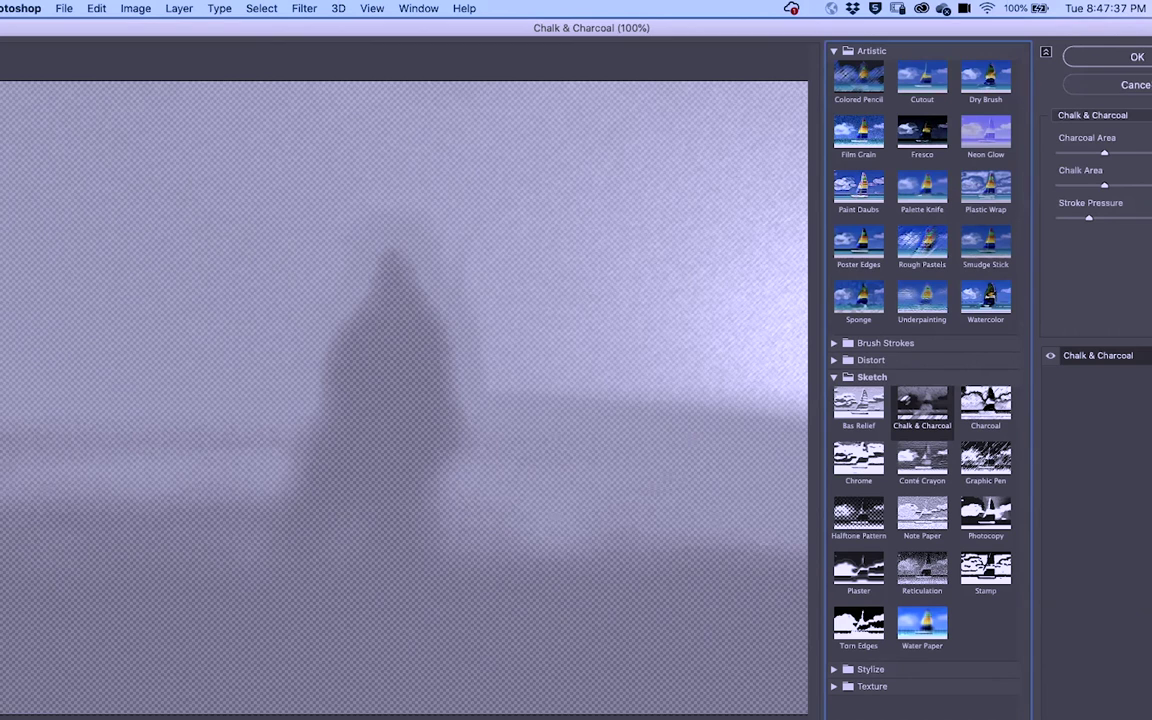
pyautogui.press('super+minus')
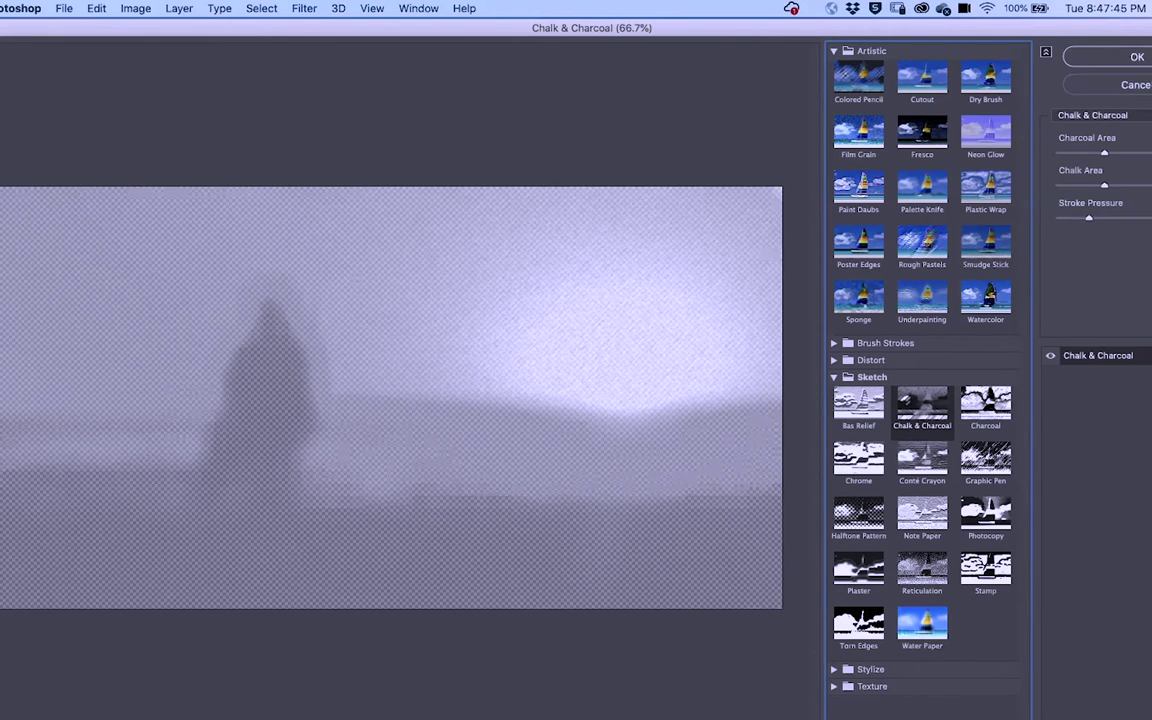
pyautogui.press('super+plus')
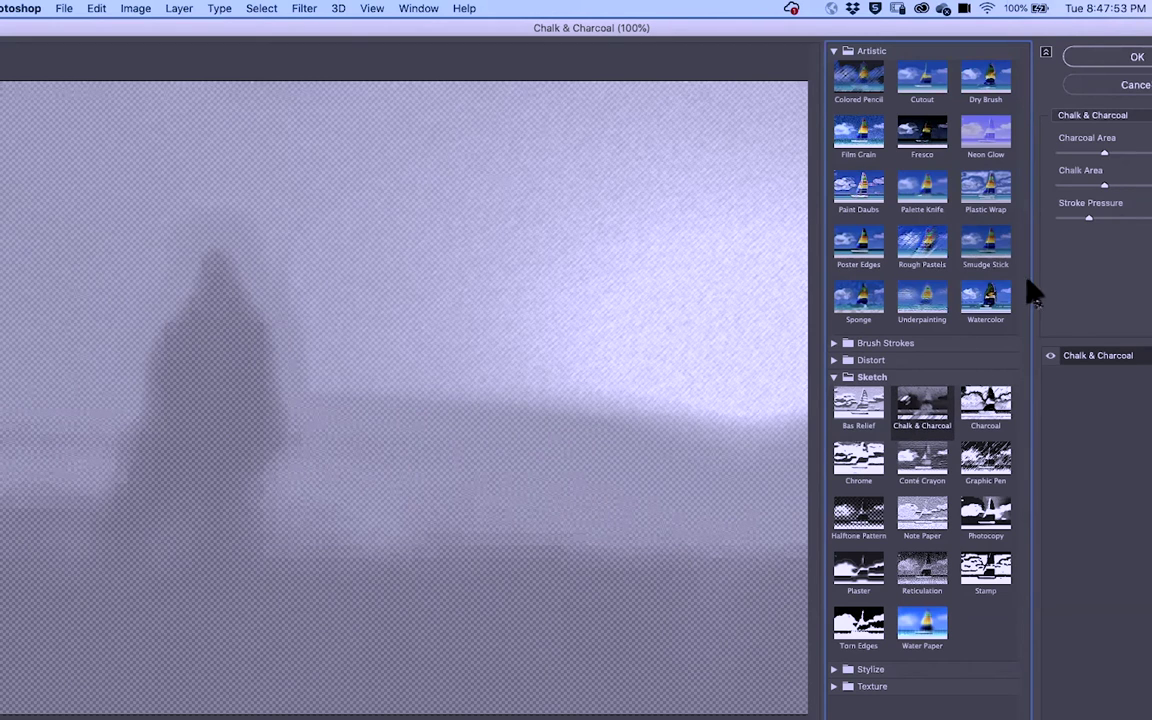
pyautogui.moveTo(1105, 157)
pyautogui.mouseDown()
pyautogui.moveTo(1129, 153)
pyautogui.moveTo(1086, 156)
pyautogui.mouseUp()
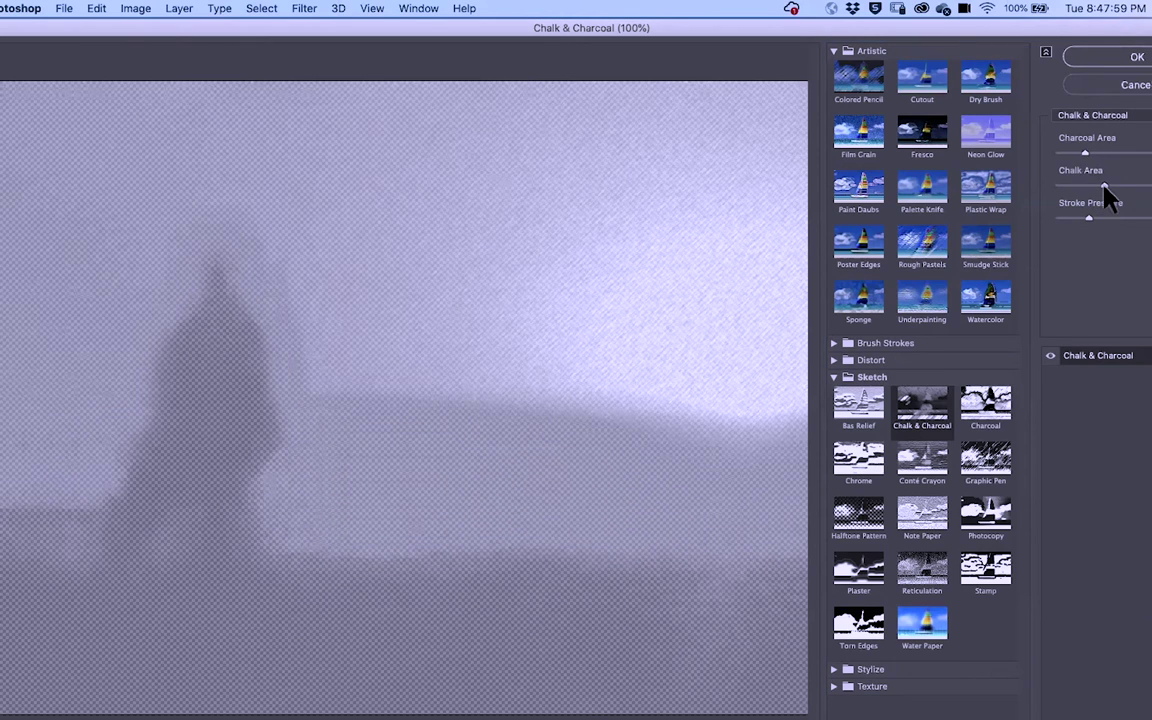
pyautogui.moveTo(1104, 187); pyautogui.dragTo(1150, 192)
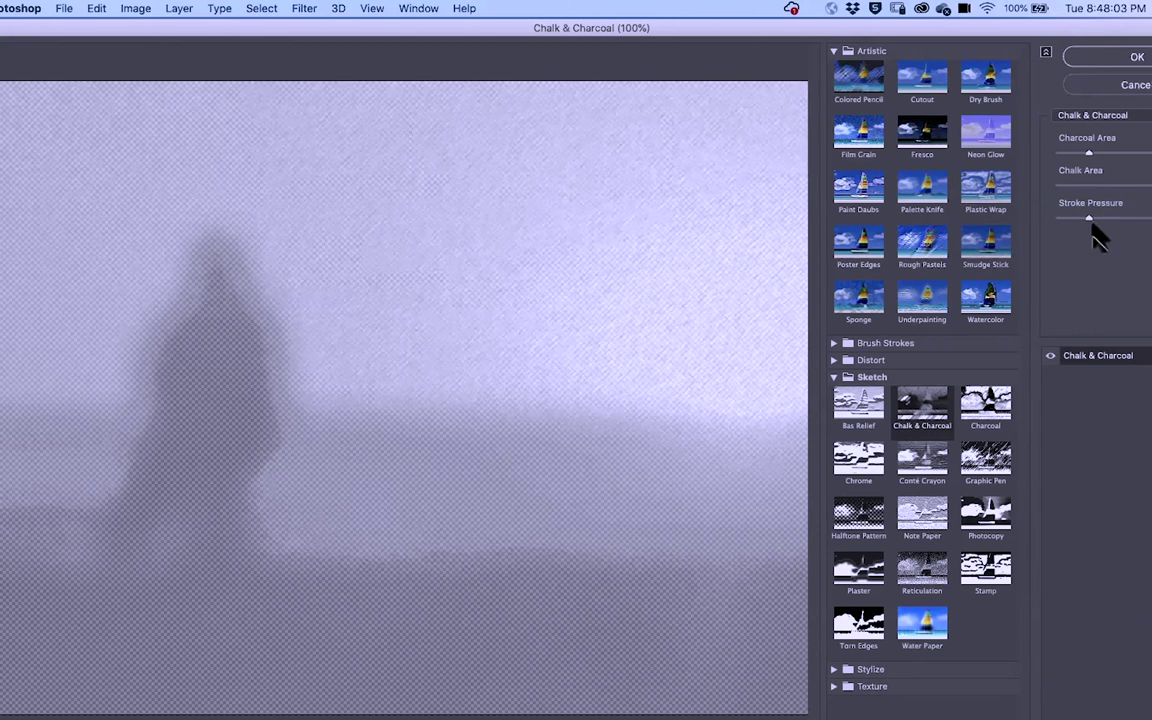
pyautogui.moveTo(1089, 218); pyautogui.dragTo(1150, 222)
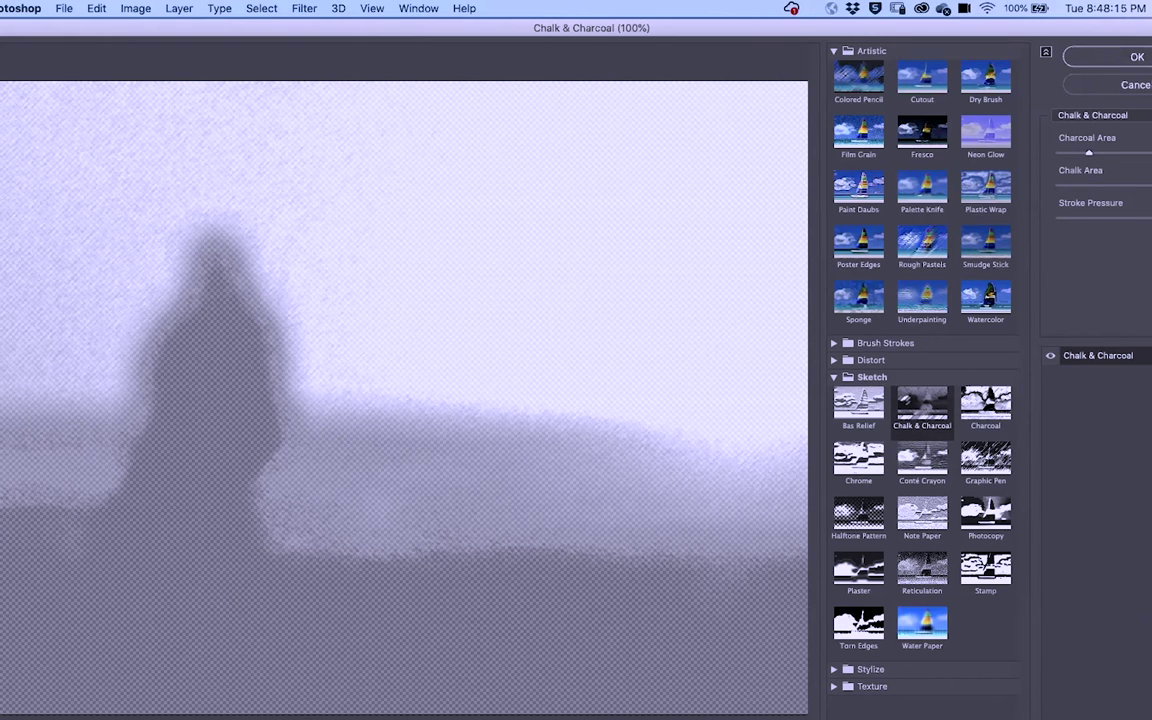
pyautogui.click(1112, 56)
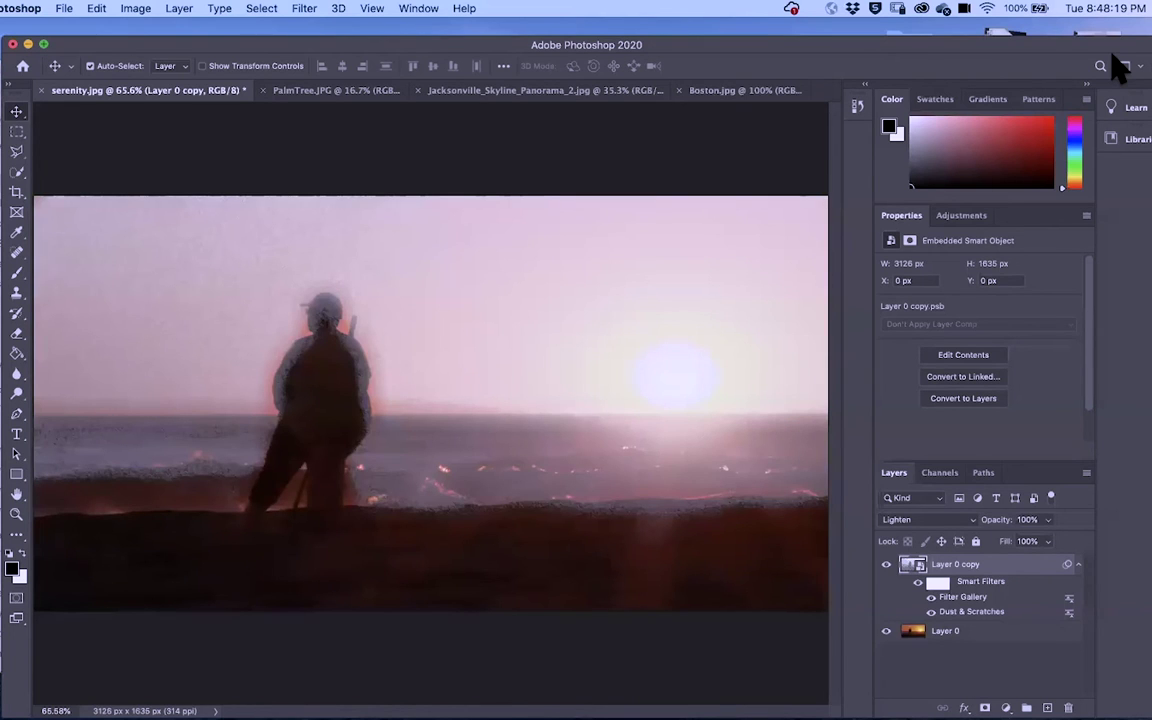
# - Lower the opacity of Layer 0 copy to 36% and compare the image with and without that layer
pyautogui.click(884, 631)
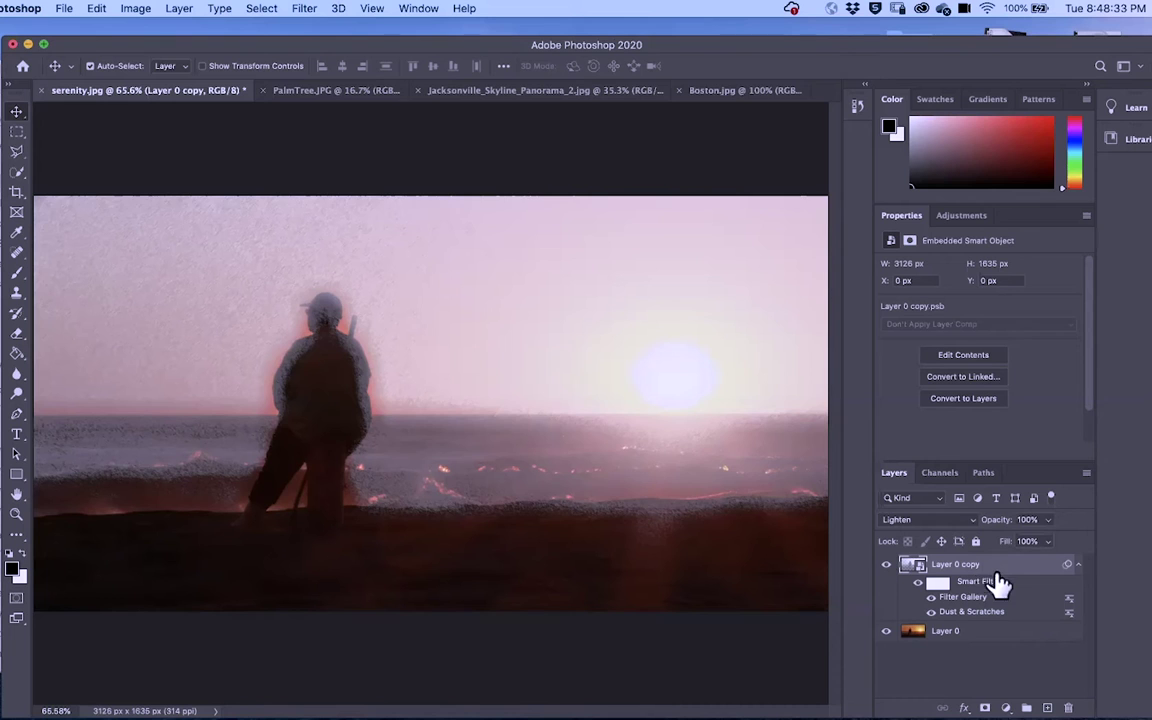
pyautogui.click(1048, 519)
pyautogui.moveTo(1016, 545); pyautogui.dragTo(1008, 545)
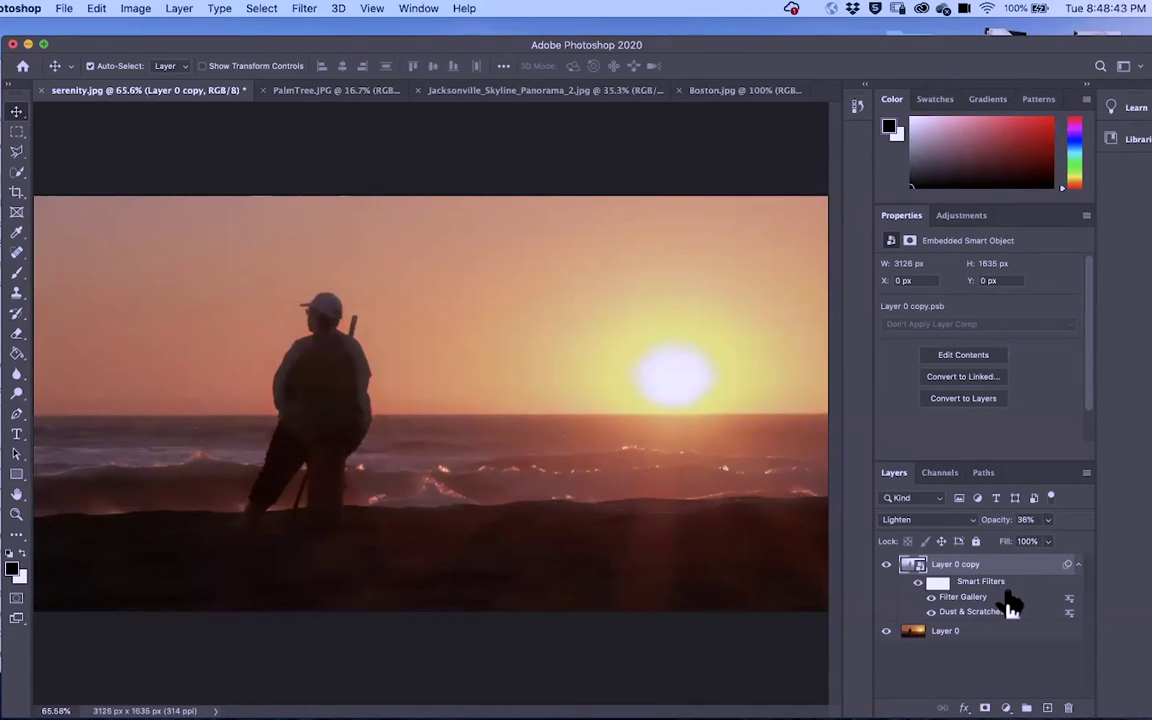
pyautogui.click(886, 565)
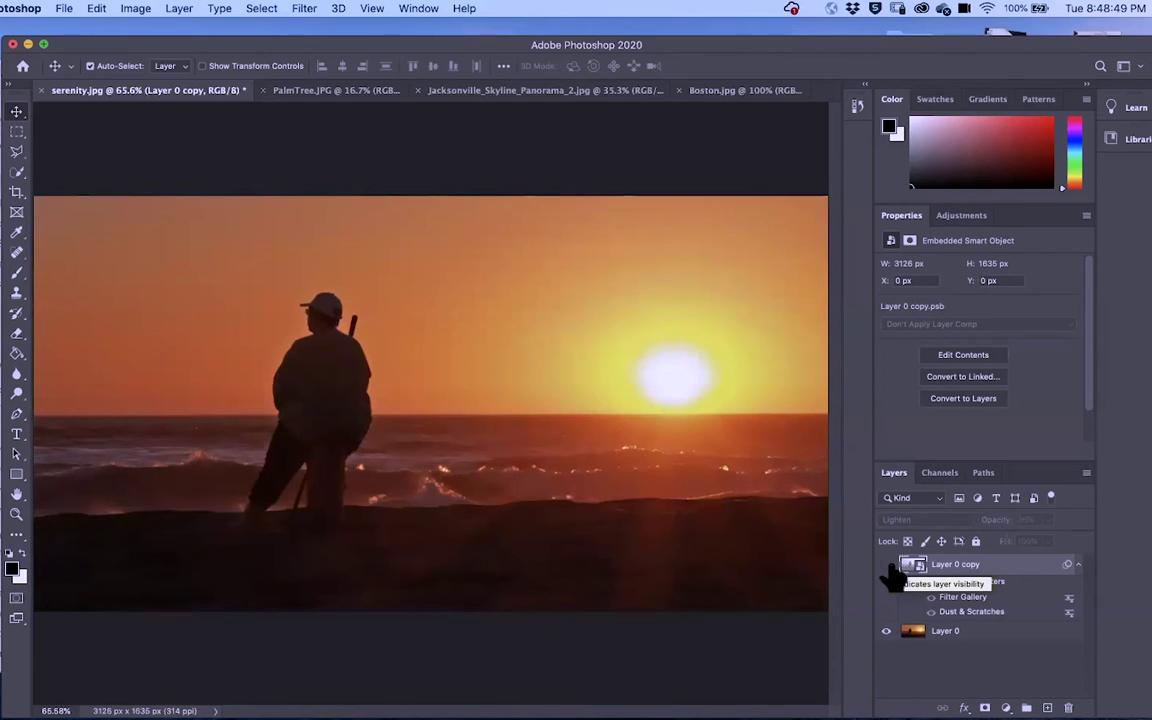
pyautogui.click(886, 565)
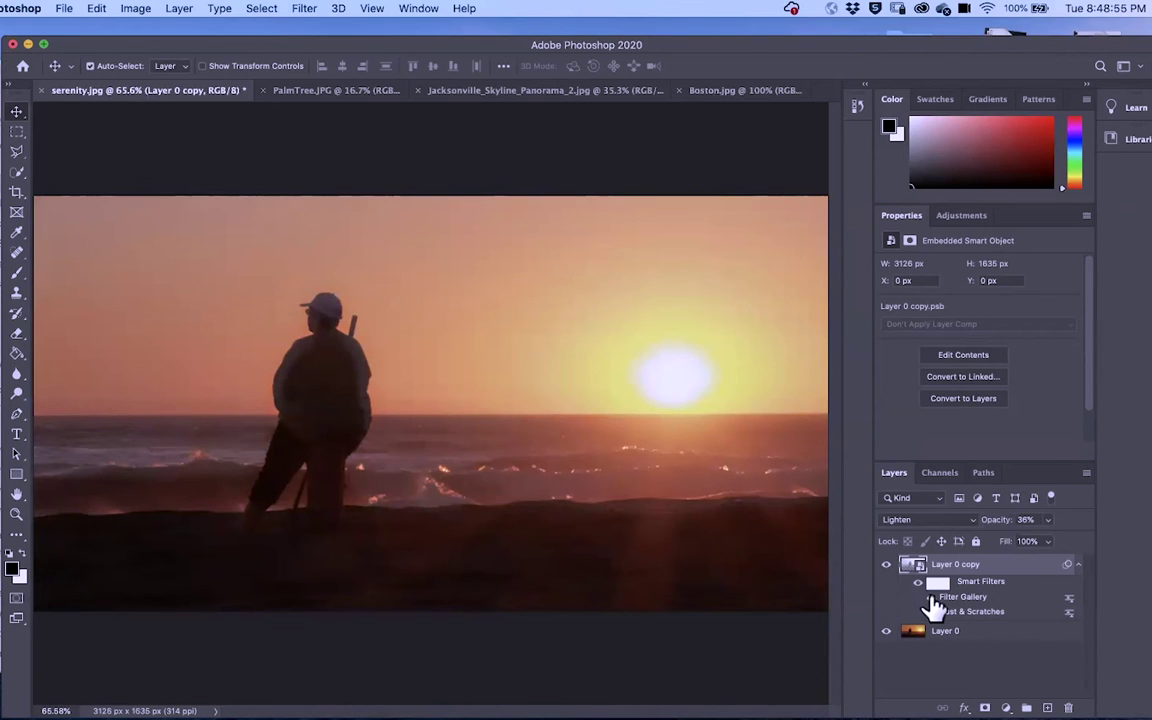
# - Switch off the Filter Gallery and Dust & Scratches smart filters, and compare the image with and without Layer 0 copy
pyautogui.click(931, 598)
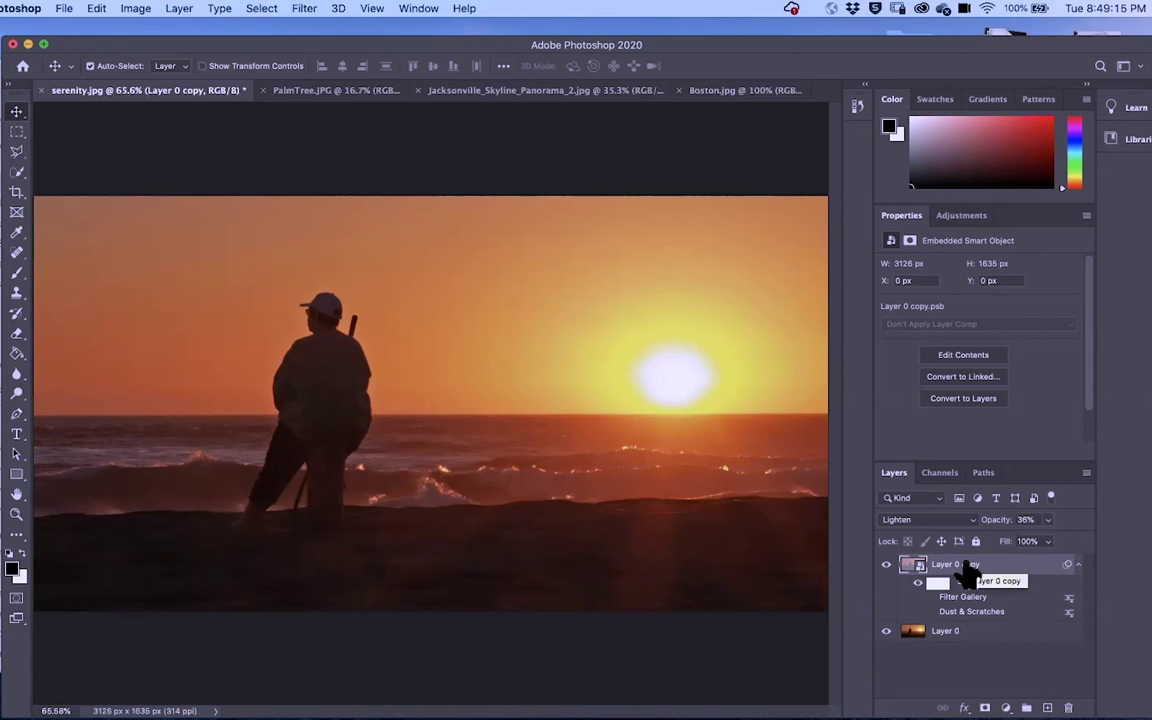
pyautogui.click(886, 566)
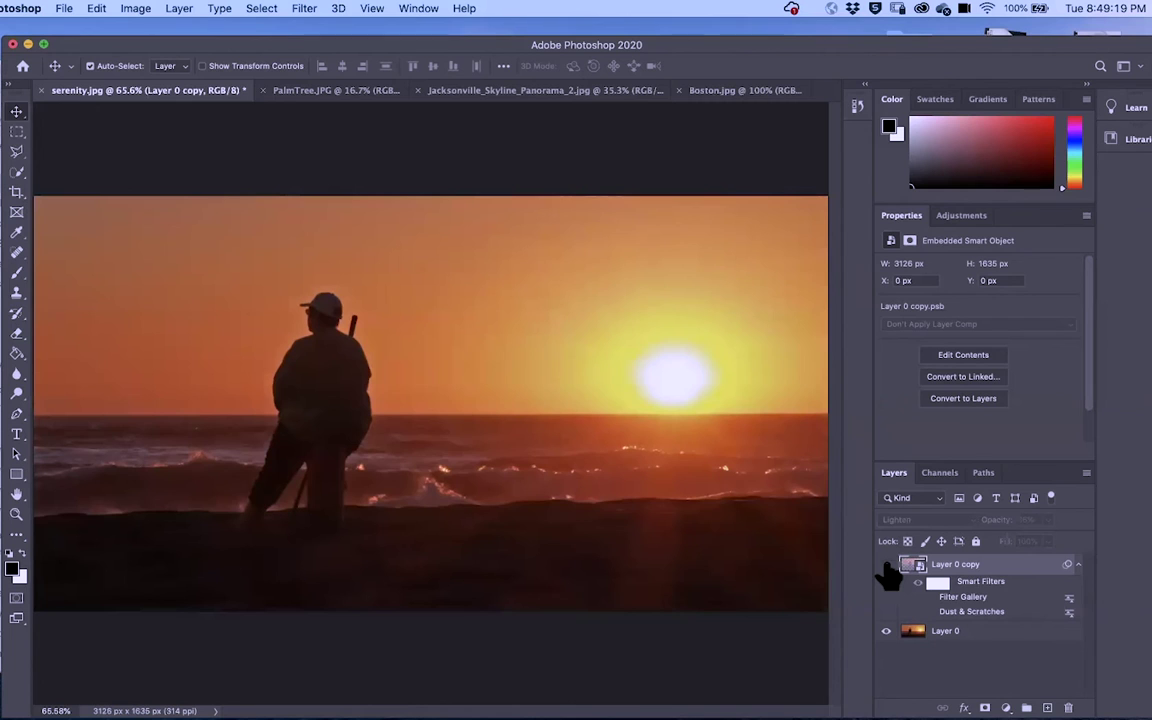
pyautogui.click(886, 568)
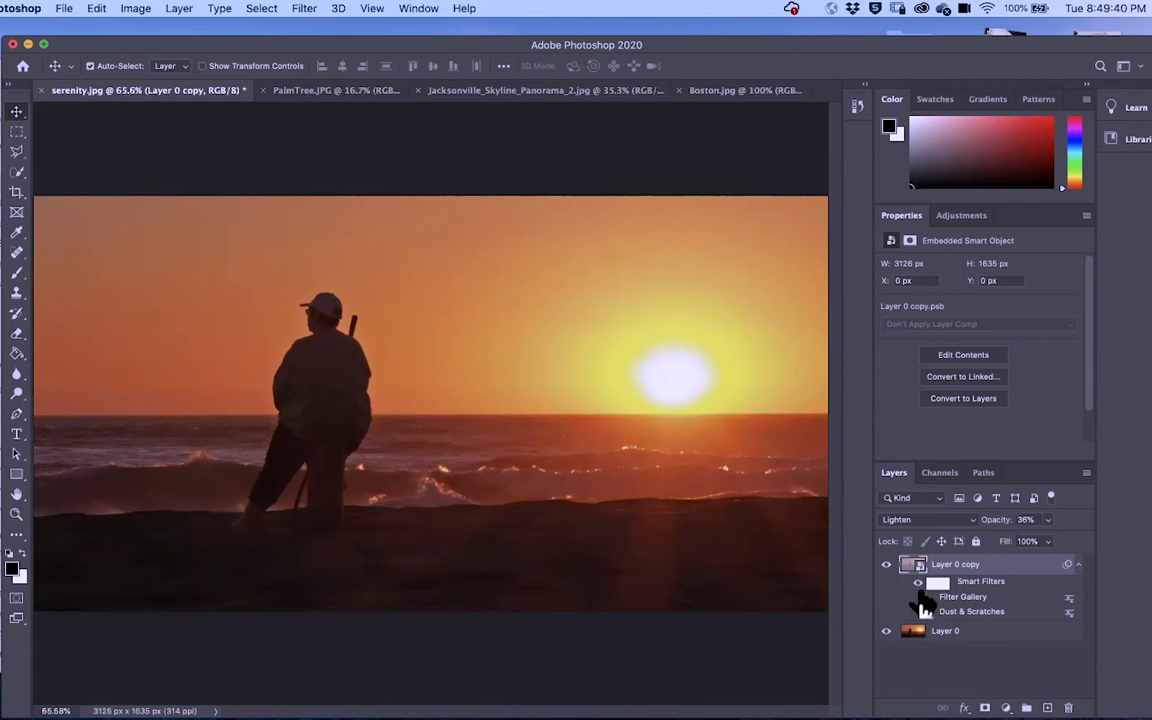
# - Switch to PalmTree.JPG and unlock its Background layer so it becomes a regular layer
pyautogui.click(312, 92)
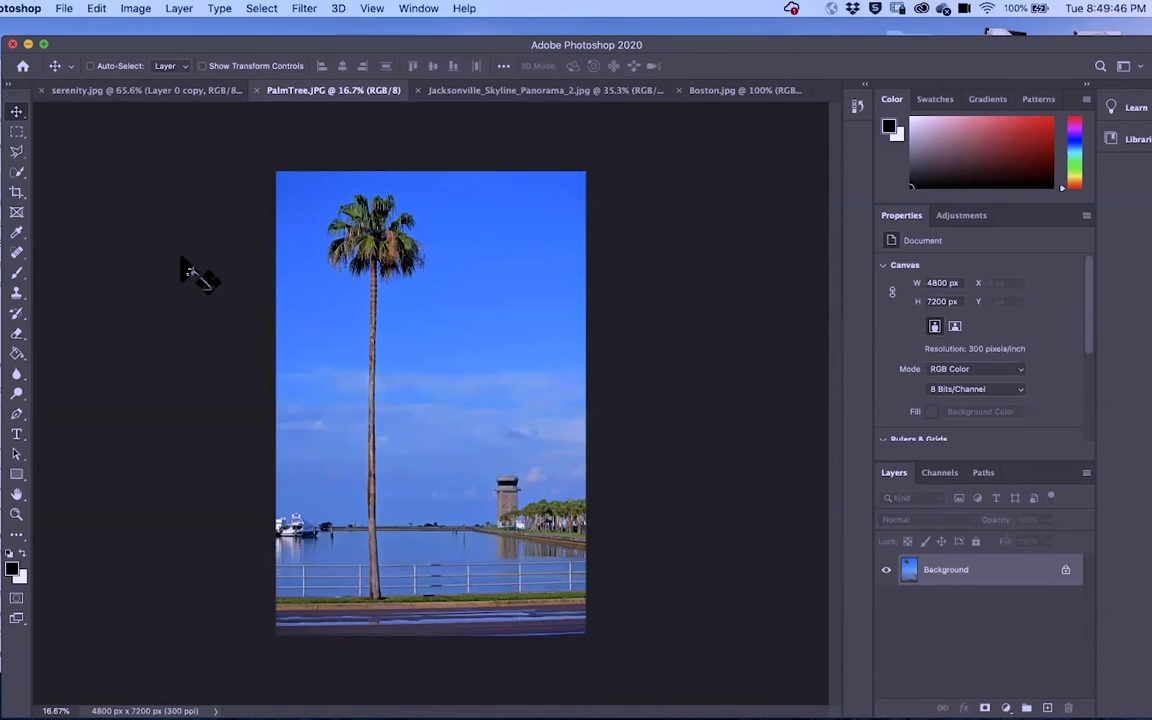
pyautogui.press('super+equal')
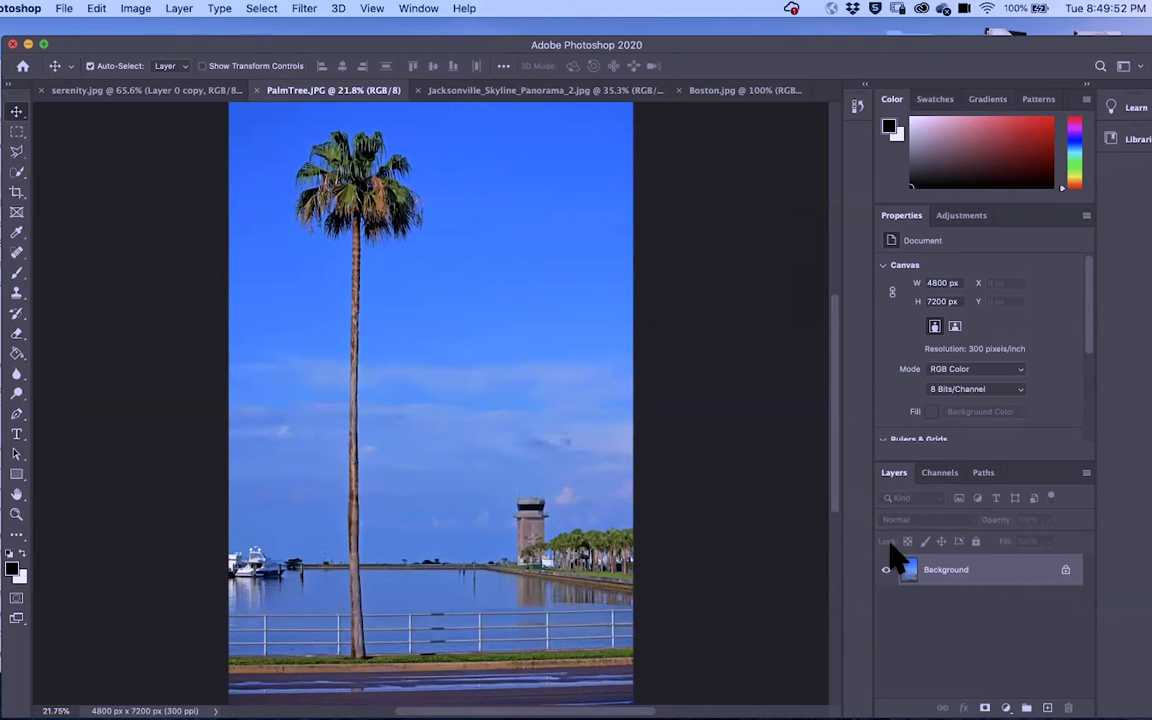
pyautogui.click(1065, 571)
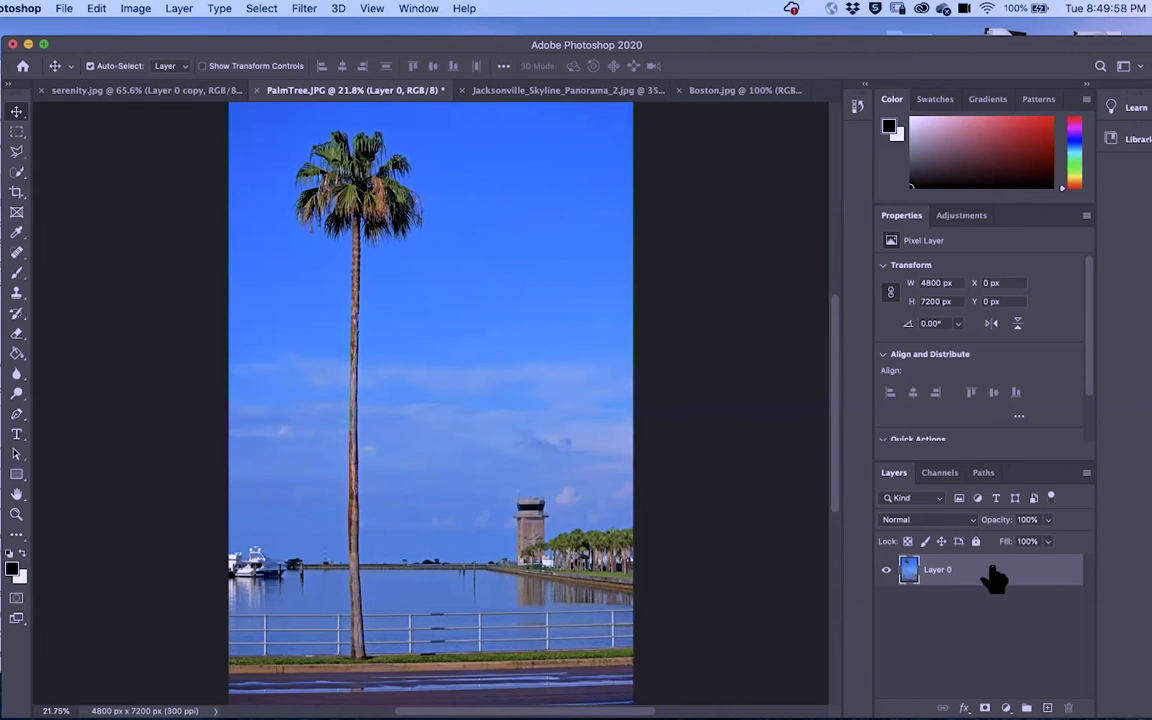
# - Open the palm tree layer in Liquify and thicken the trunk along its length using the Bloat tool at brush size 400
pyautogui.click(304, 10)
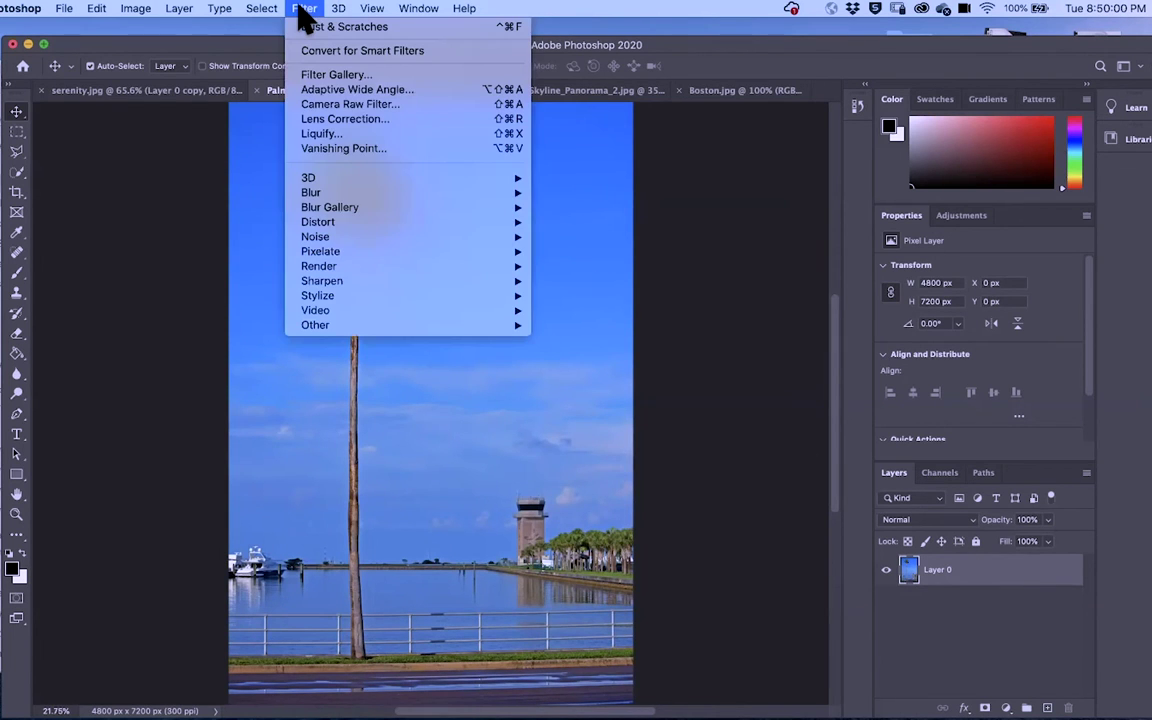
pyautogui.click(320, 133)
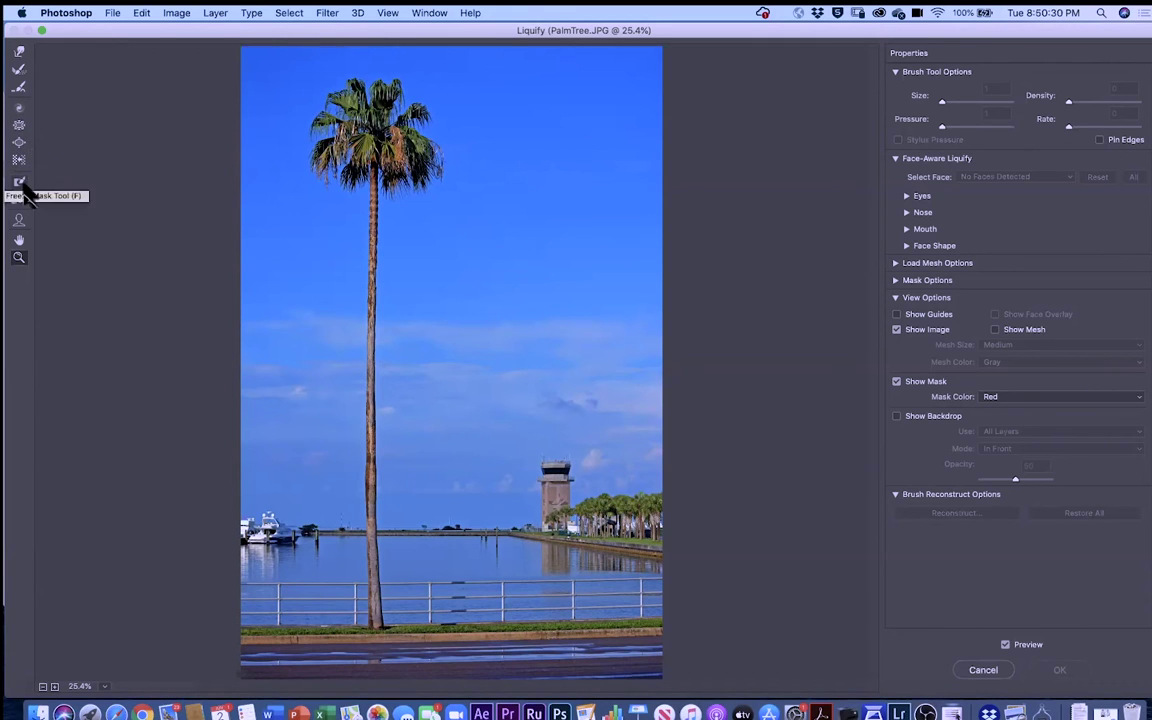
pyautogui.click(20, 143)
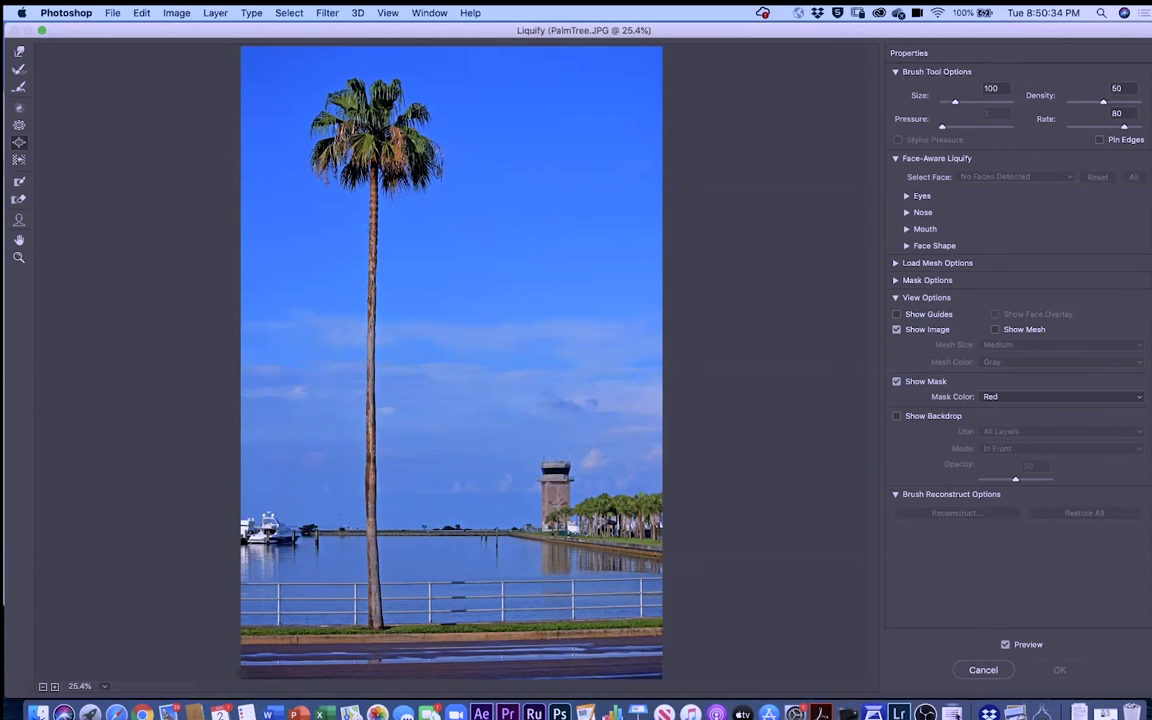
pyautogui.press(']')
pyautogui.press(']')
pyautogui.press(']')
pyautogui.moveTo(373, 168)
pyautogui.mouseDown()
pyautogui.moveTo(368, 515)
pyautogui.moveTo(368, 225)
pyautogui.moveTo(340, 192)
pyautogui.moveTo(356, 285)
pyautogui.mouseUp()
pyautogui.moveTo(360, 330)
pyautogui.mouseDown()
pyautogui.moveTo(345, 260)
pyautogui.moveTo(350, 185)
pyautogui.moveTo(368, 272)
pyautogui.moveTo(340, 355)
pyautogui.moveTo(340, 485)
pyautogui.mouseUp()
pyautogui.moveTo(368, 549); pyautogui.dragTo(374, 559)
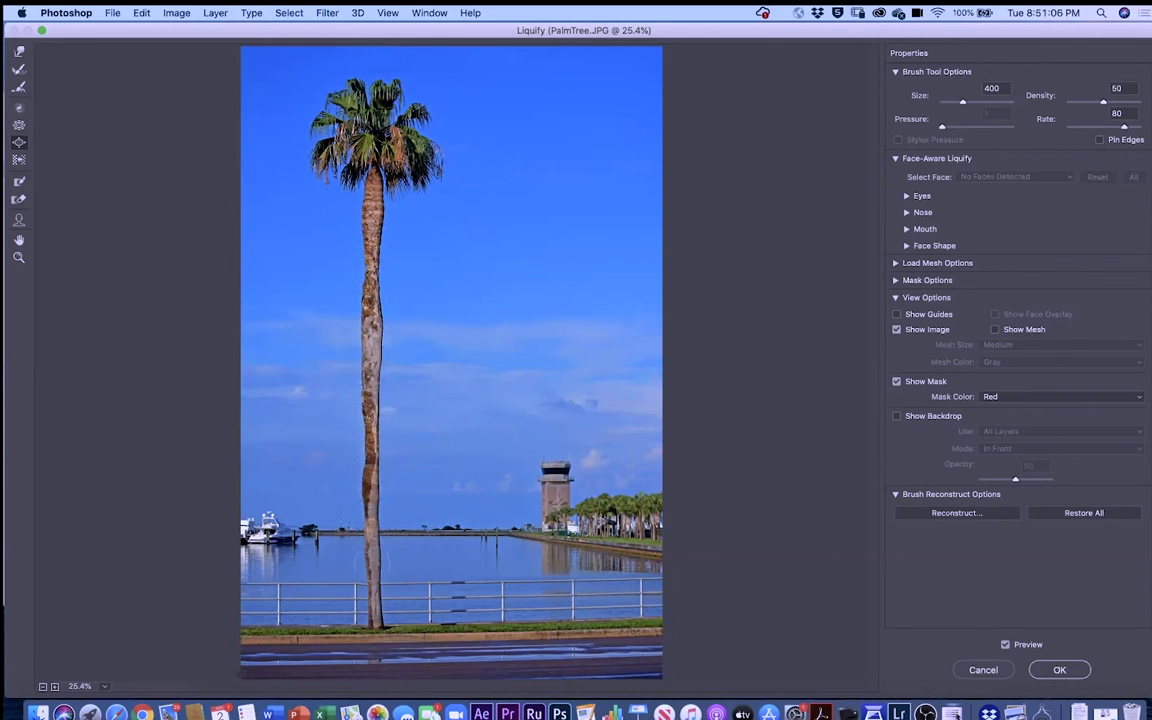
# - Slim the upper part of the thickened palm trunk using the Pucker tool at brush size 500
pyautogui.click(20, 126)
pyautogui.press(']')
pyautogui.press(']')
pyautogui.press(']')
pyautogui.press(']')
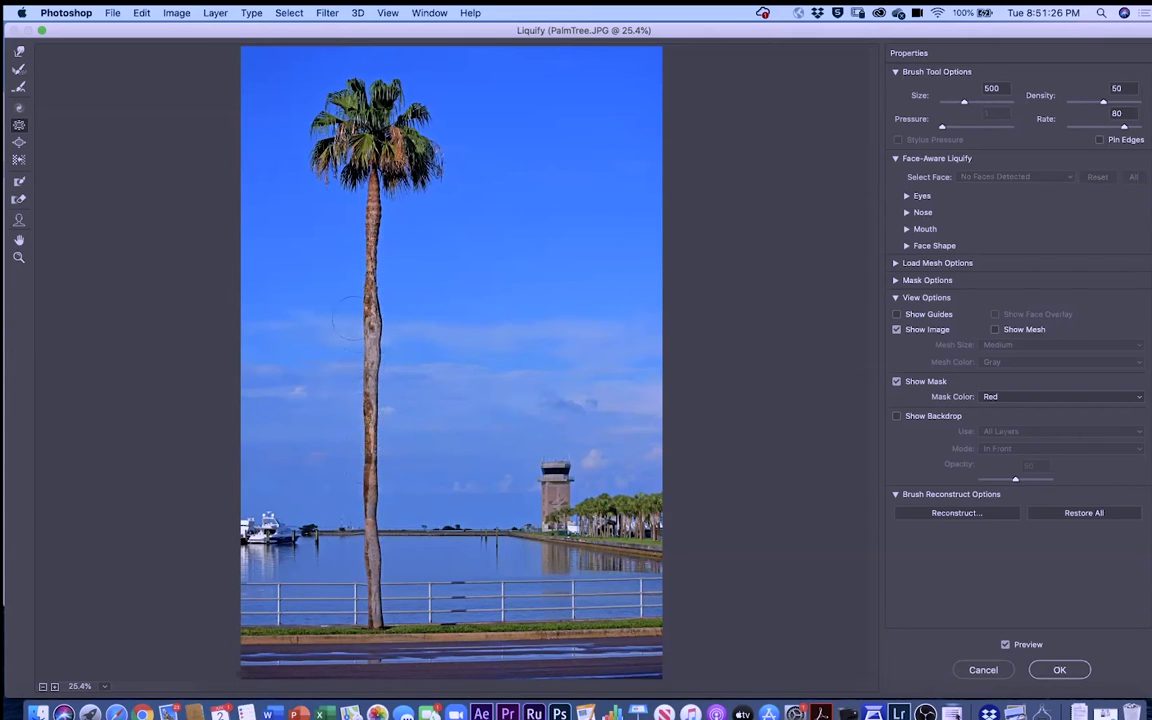
# - Warp the palm trunk into a jagged zigzag along its length using the Forward Warp tool at brush size 200
pyautogui.click(20, 58)
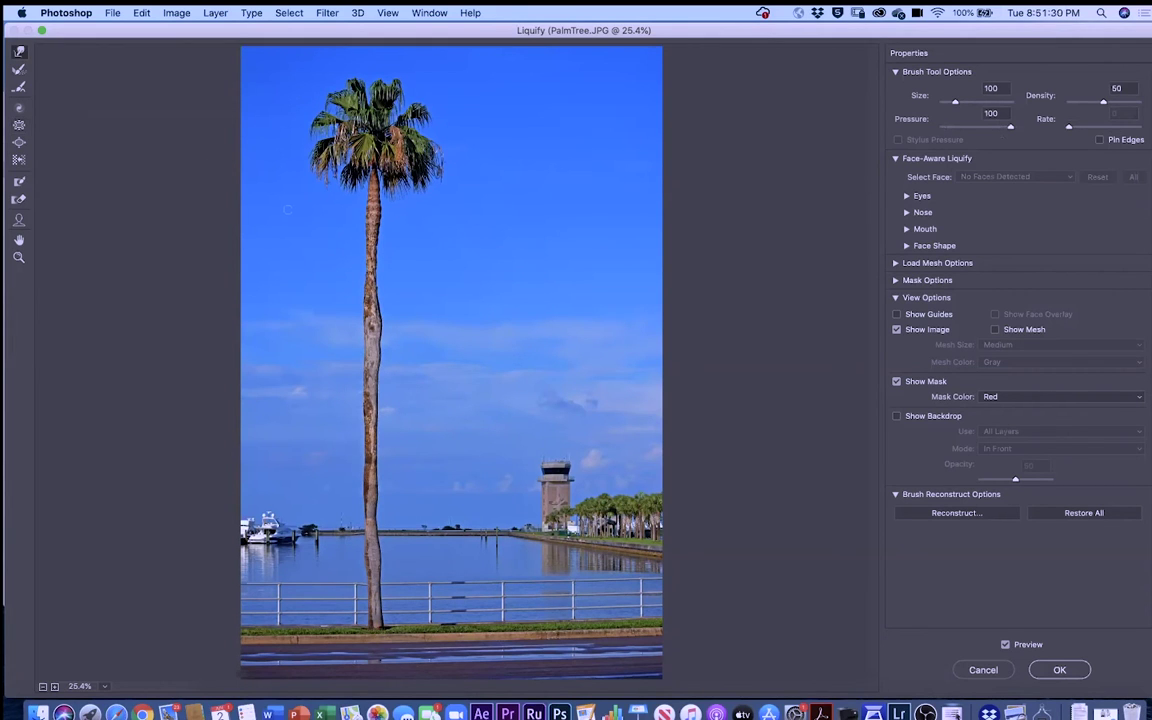
pyautogui.press(']')
pyautogui.moveTo(350, 204); pyautogui.dragTo(386, 212)
pyautogui.moveTo(378, 260); pyautogui.dragTo(354, 266)
pyautogui.moveTo(362, 315); pyautogui.dragTo(400, 326)
pyautogui.moveTo(378, 386); pyautogui.dragTo(341, 402)
pyautogui.moveTo(368, 450)
pyautogui.mouseDown()
pyautogui.moveTo(392, 460)
pyautogui.moveTo(337, 512)
pyautogui.moveTo(400, 545)
pyautogui.moveTo(358, 574)
pyautogui.mouseUp()
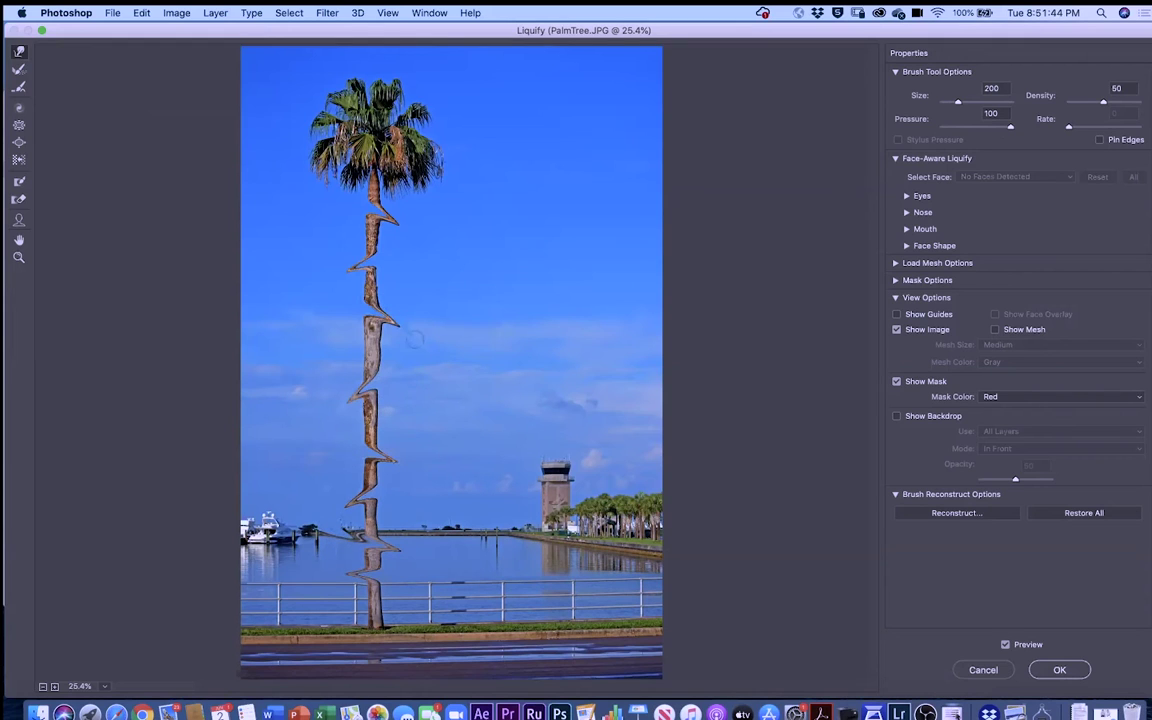
pyautogui.moveTo(360, 281); pyautogui.dragTo(397, 286)
pyautogui.moveTo(372, 352); pyautogui.dragTo(331, 342)
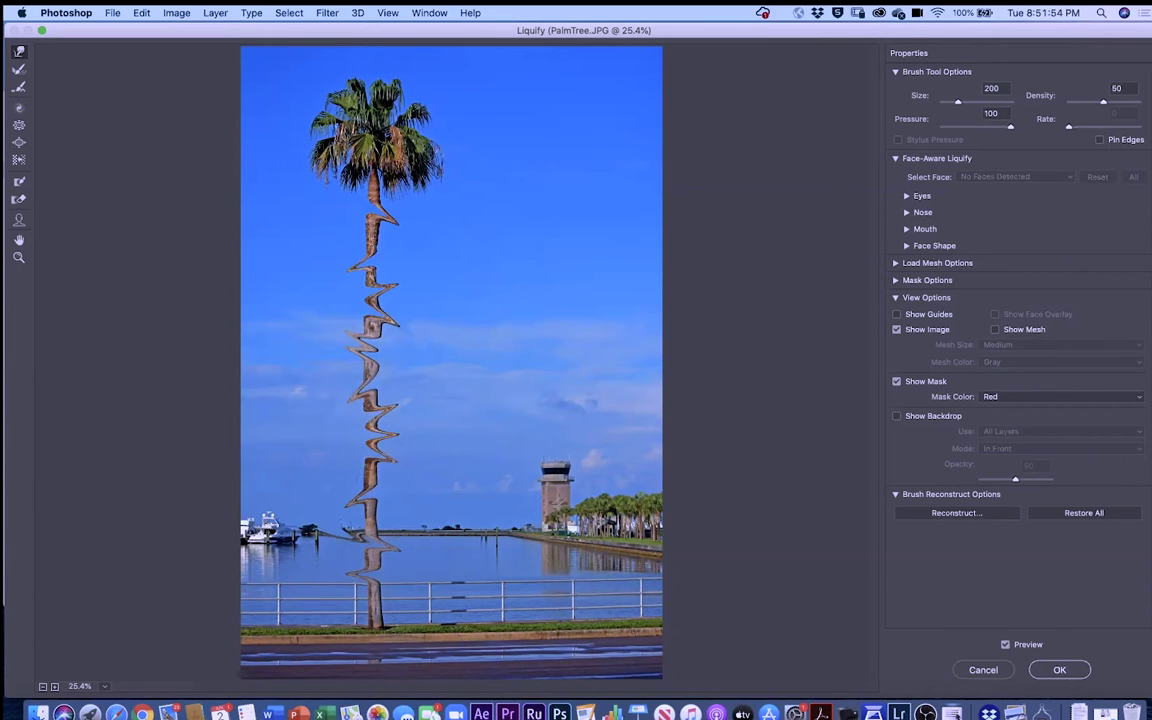
pyautogui.moveTo(379, 477); pyautogui.dragTo(343, 467)
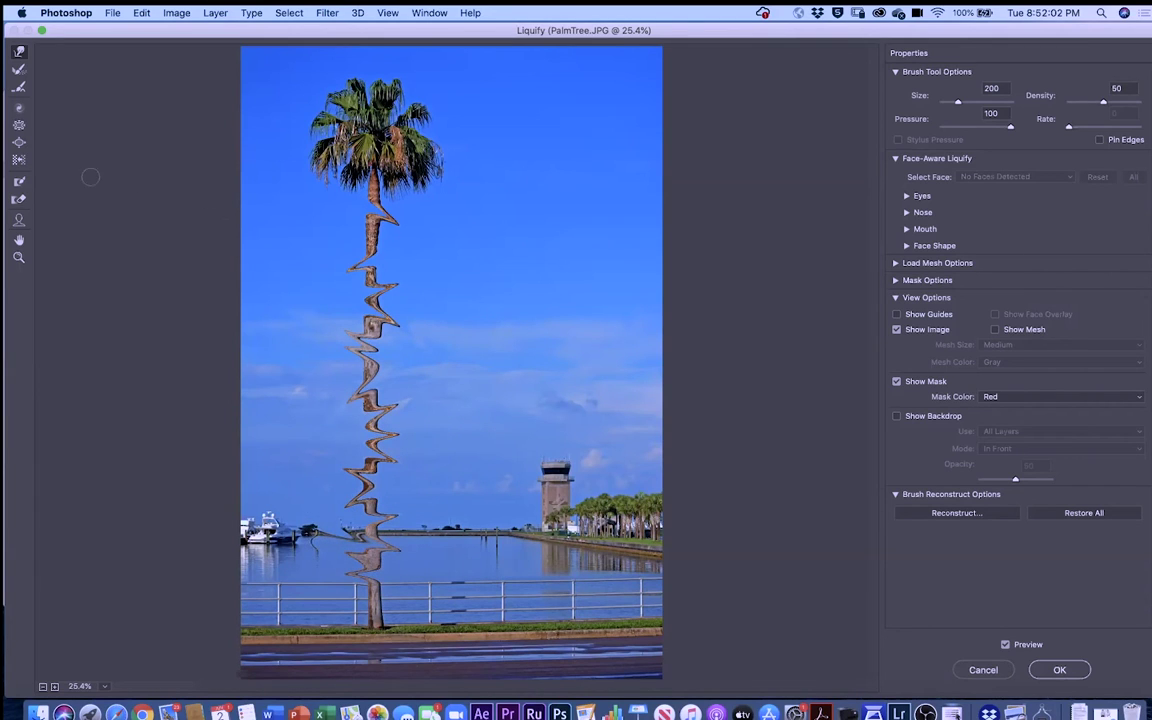
# - Push the trunk's uppermost bend back into line beneath the fronds using the Push Left tool at brush size 100
pyautogui.click(22, 162)
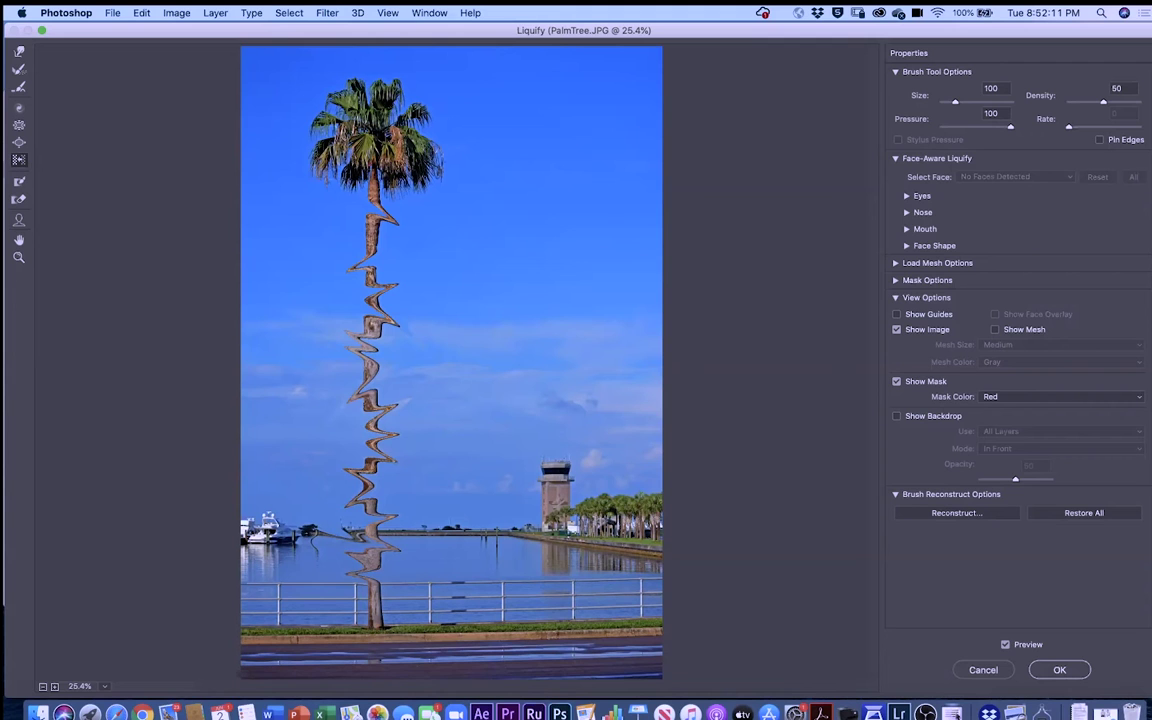
pyautogui.press('super+plus')
pyautogui.press('super+plus')
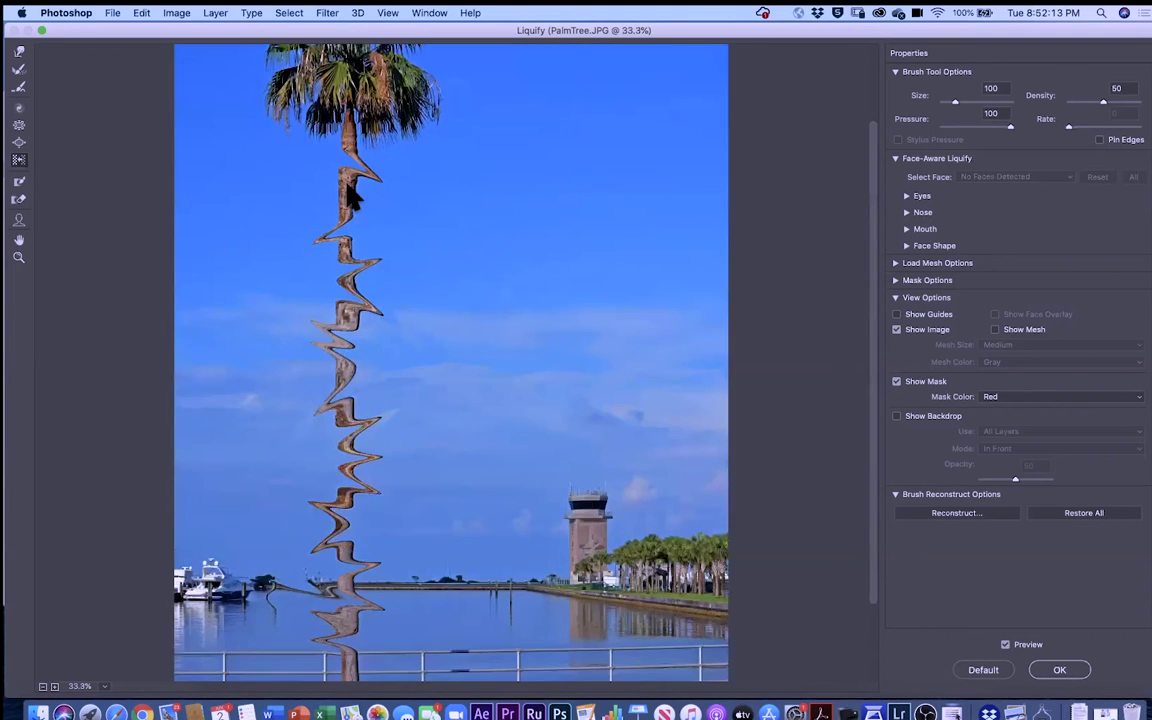
pyautogui.press('super+plus')
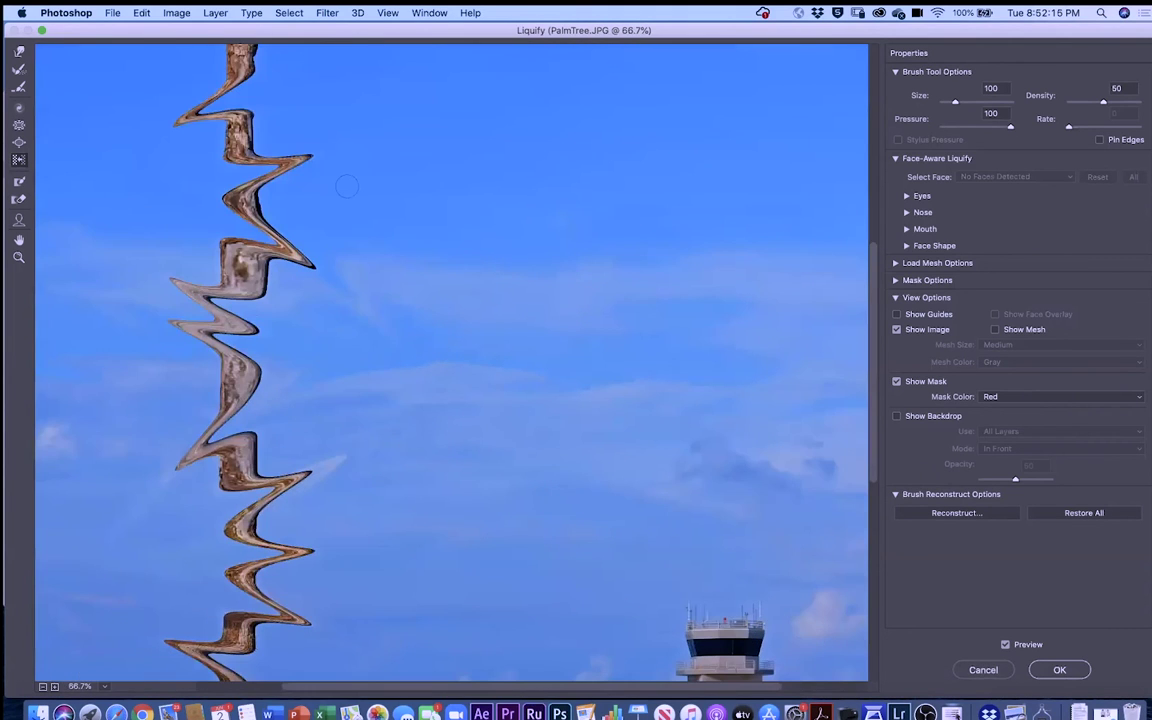
pyautogui.scroll(5, 347, 186)
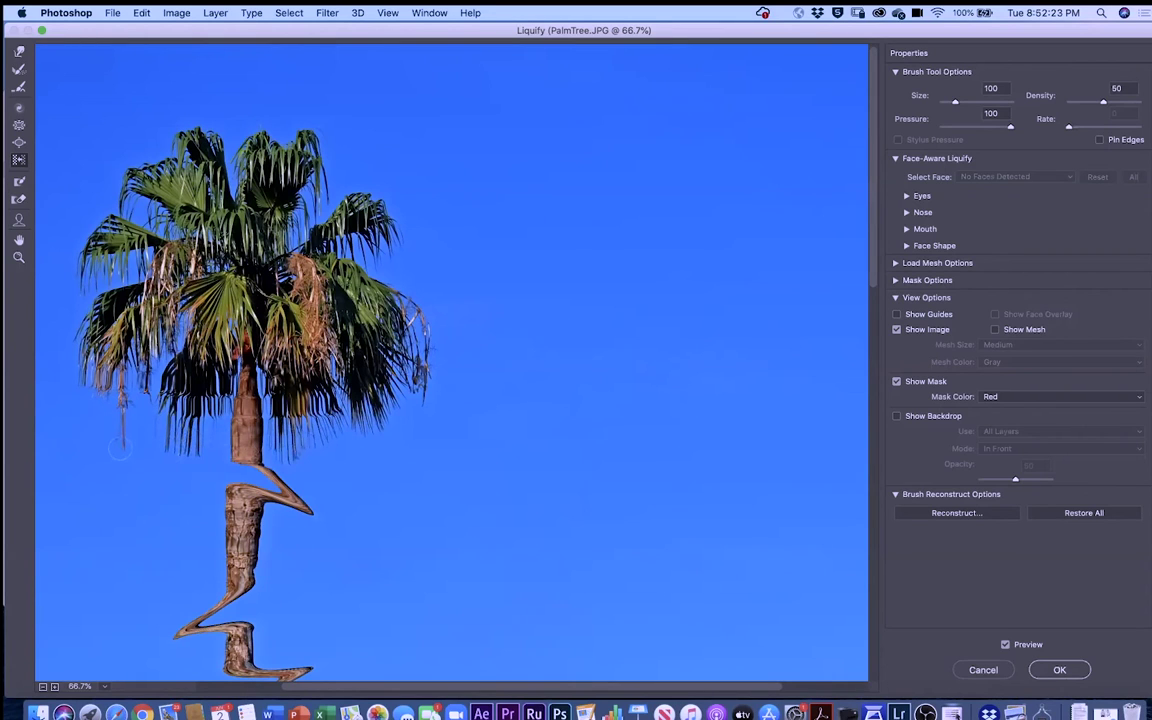
pyautogui.moveTo(282, 457); pyautogui.dragTo(185, 457)
pyautogui.moveTo(331, 471); pyautogui.dragTo(205, 466)
pyautogui.moveTo(333, 484); pyautogui.dragTo(149, 463)
pyautogui.moveTo(338, 498); pyautogui.dragTo(150, 465)
pyautogui.moveTo(318, 488); pyautogui.dragTo(220, 468)
pyautogui.moveTo(313, 526); pyautogui.dragTo(180, 498)
pyautogui.moveTo(306, 530); pyautogui.dragTo(199, 505)
pyautogui.moveTo(298, 530); pyautogui.dragTo(208, 506)
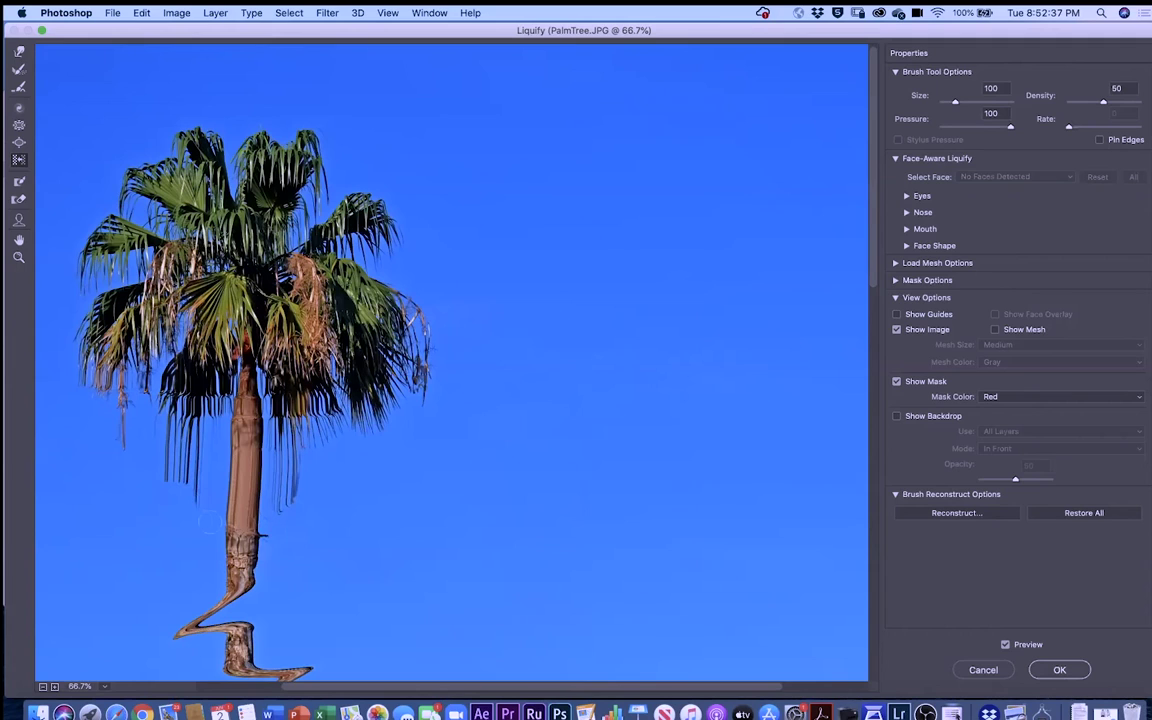
pyautogui.moveTo(284, 543); pyautogui.dragTo(208, 530)
pyautogui.scroll(-5, 450, 360)
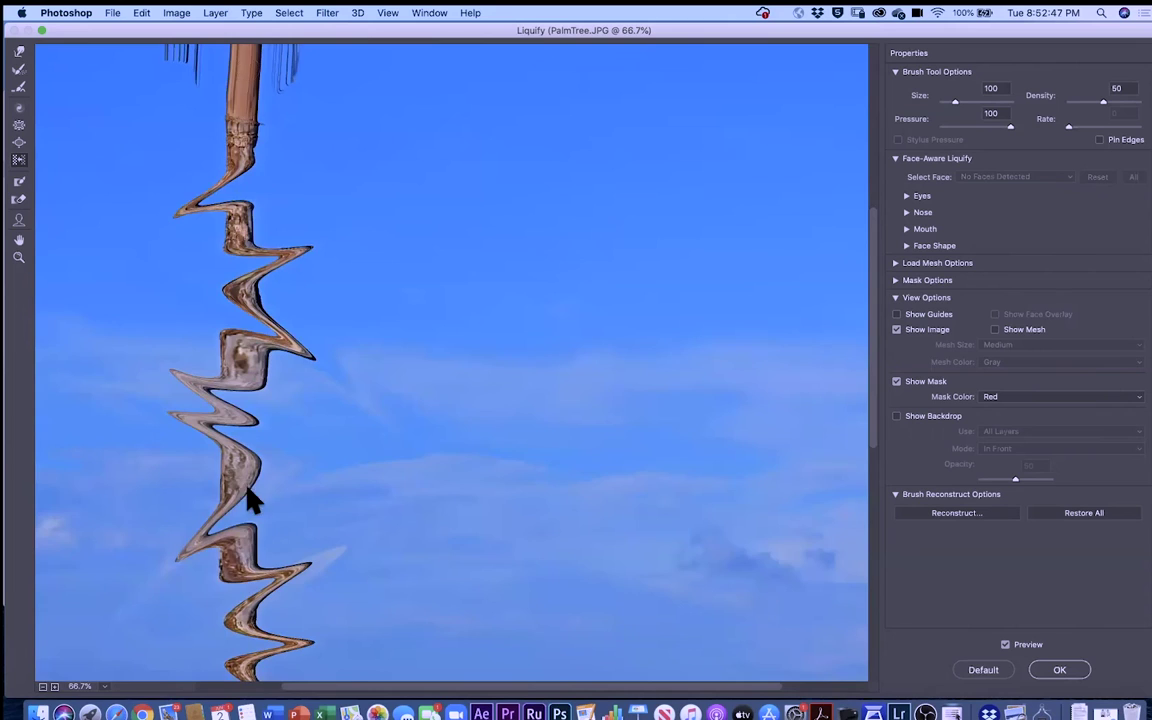
pyautogui.press('super+0')
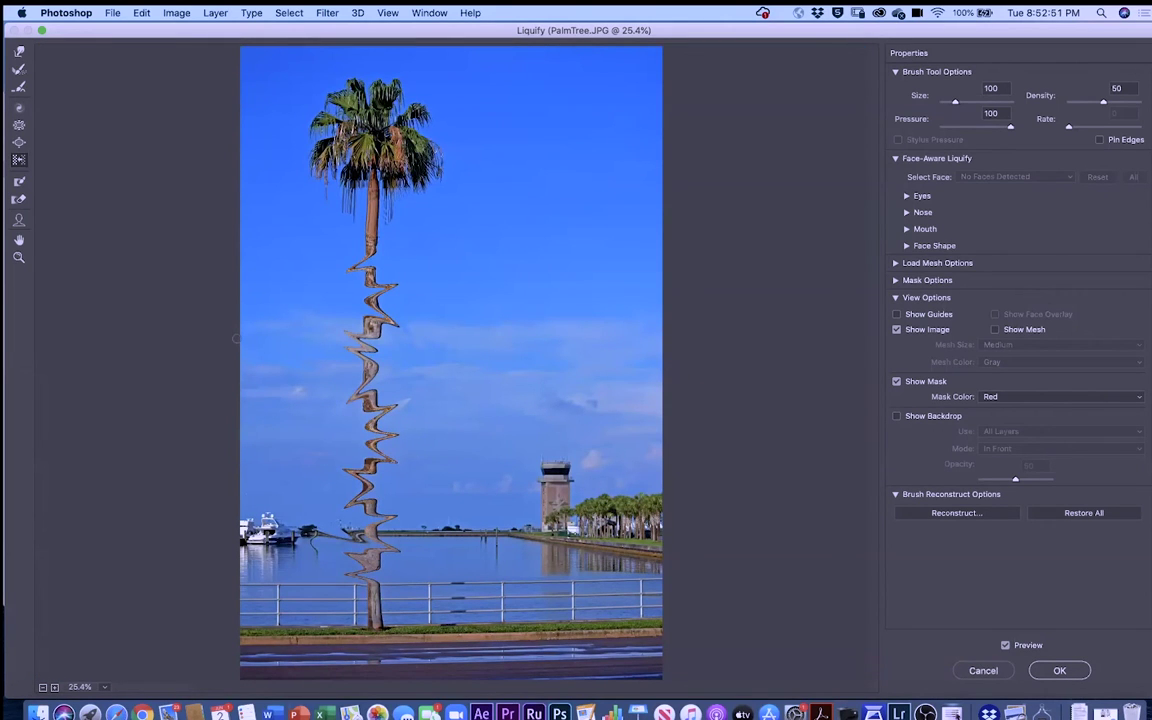
# - Examine the Eyes, Nose, Mouth and Face Shape settings of Face-Aware Liquify, and discard the Liquify changes
pyautogui.click(907, 245)
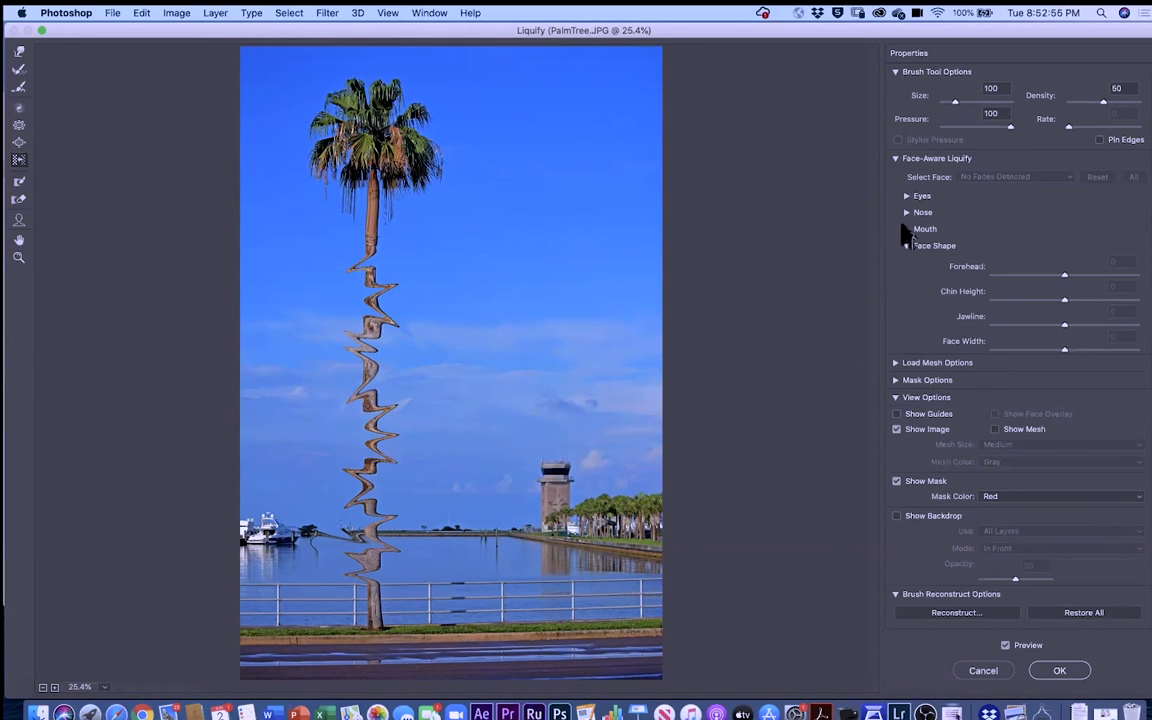
pyautogui.click(906, 229)
pyautogui.click(906, 212)
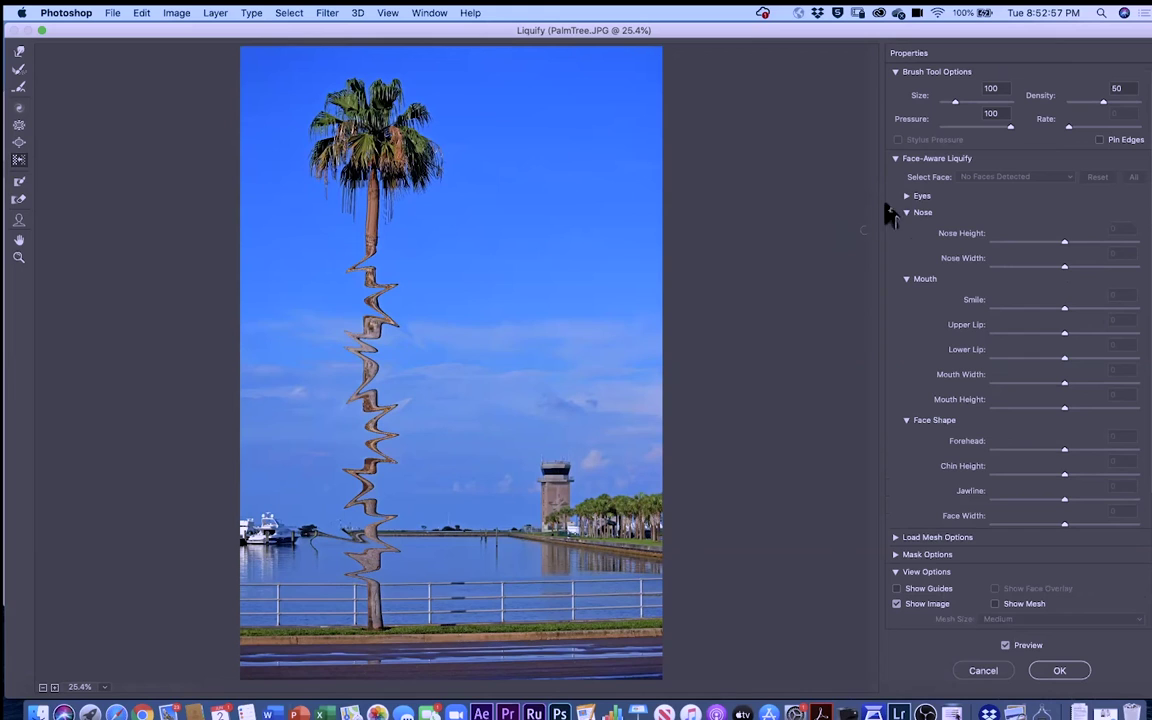
pyautogui.click(906, 197)
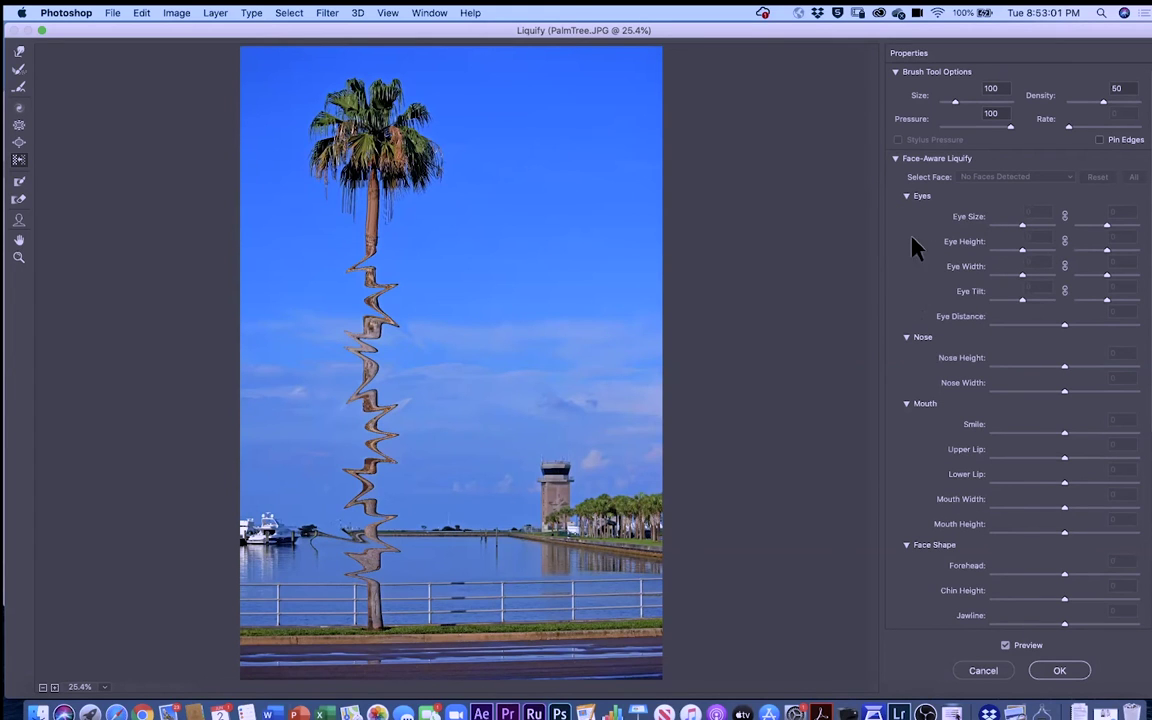
pyautogui.click(906, 197)
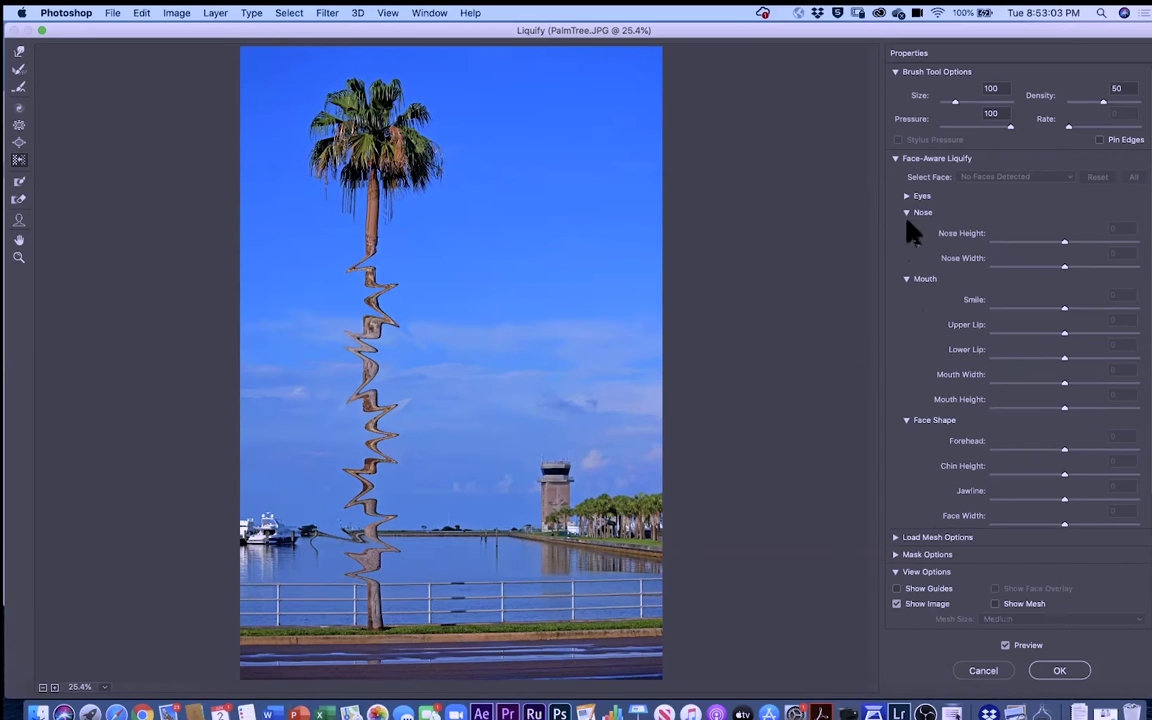
pyautogui.click(906, 212)
pyautogui.click(906, 229)
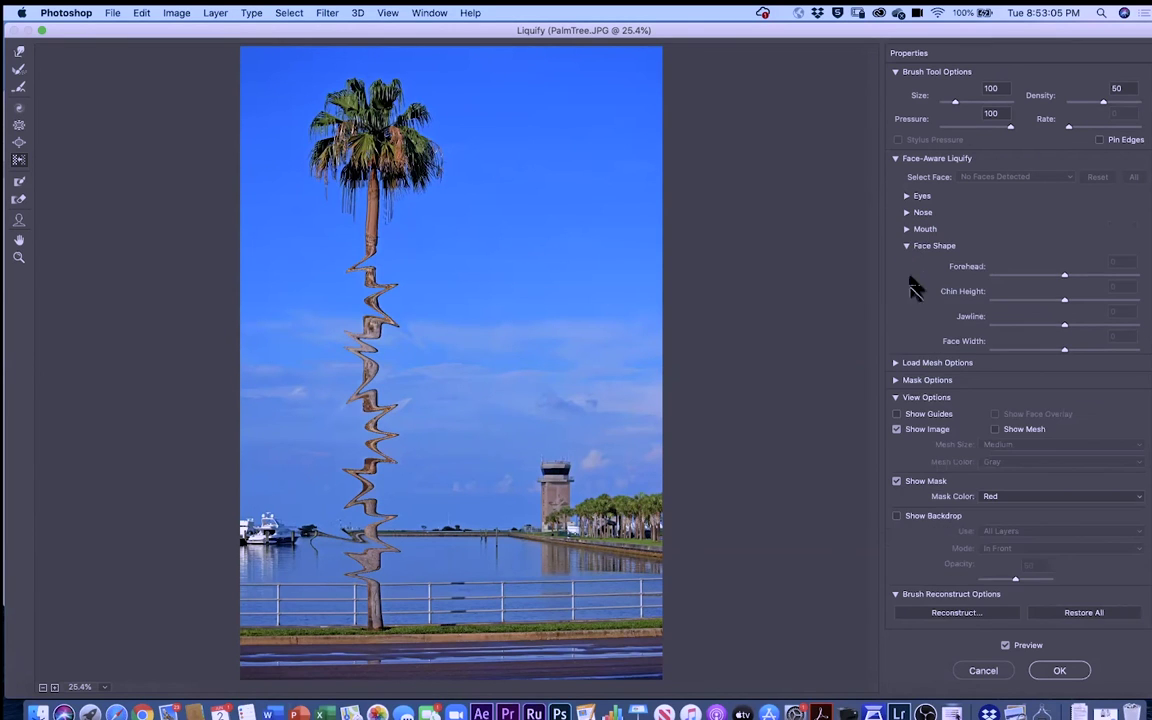
pyautogui.click(907, 246)
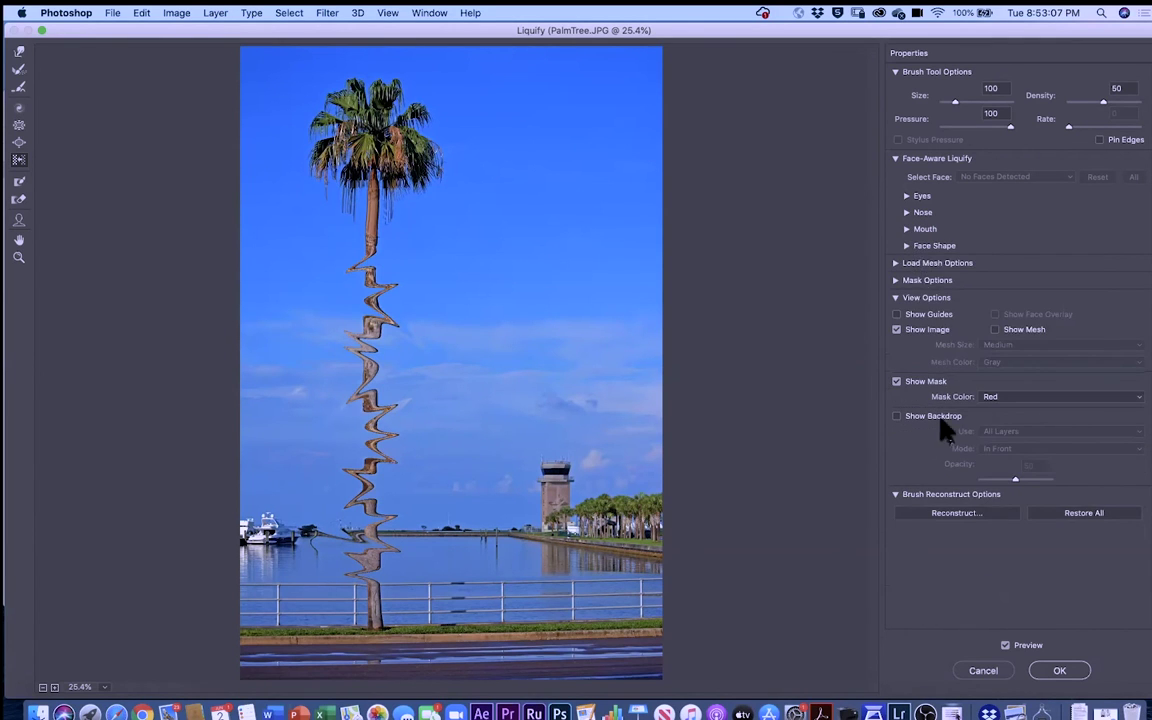
pyautogui.click(980, 672)
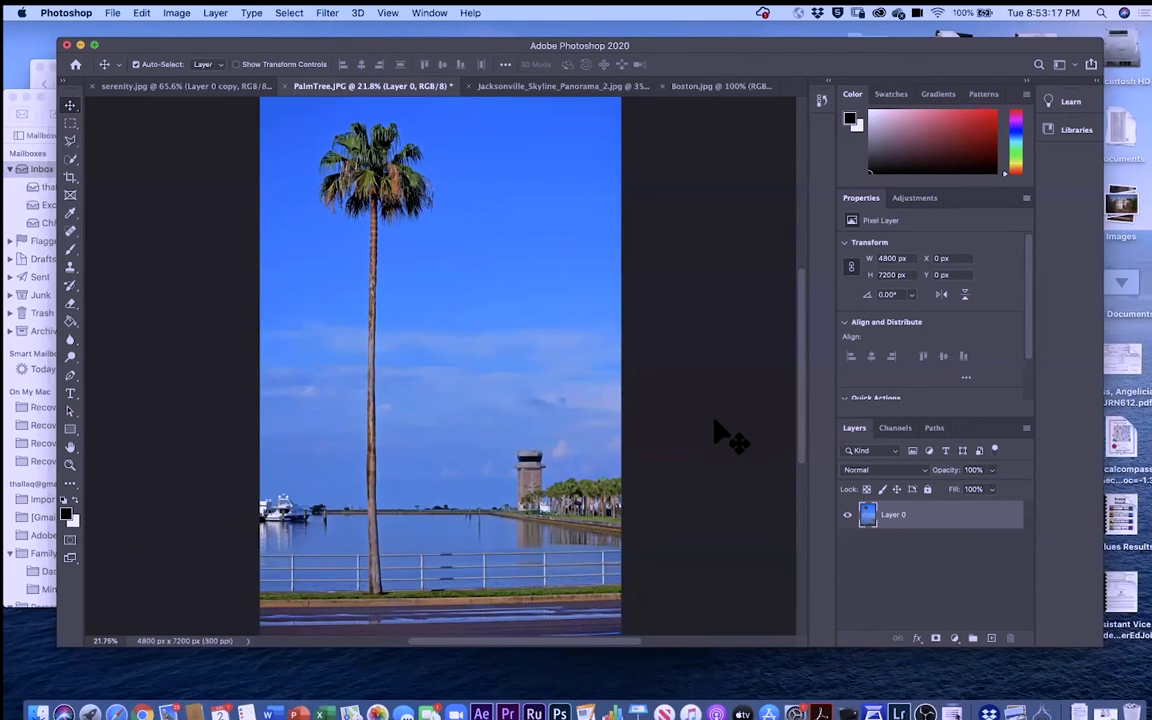
# - Switch to Jacksonville_Skyline_Panorama_2.jpg and unlock its Background layer so it becomes a regular layer
pyautogui.click(580, 88)
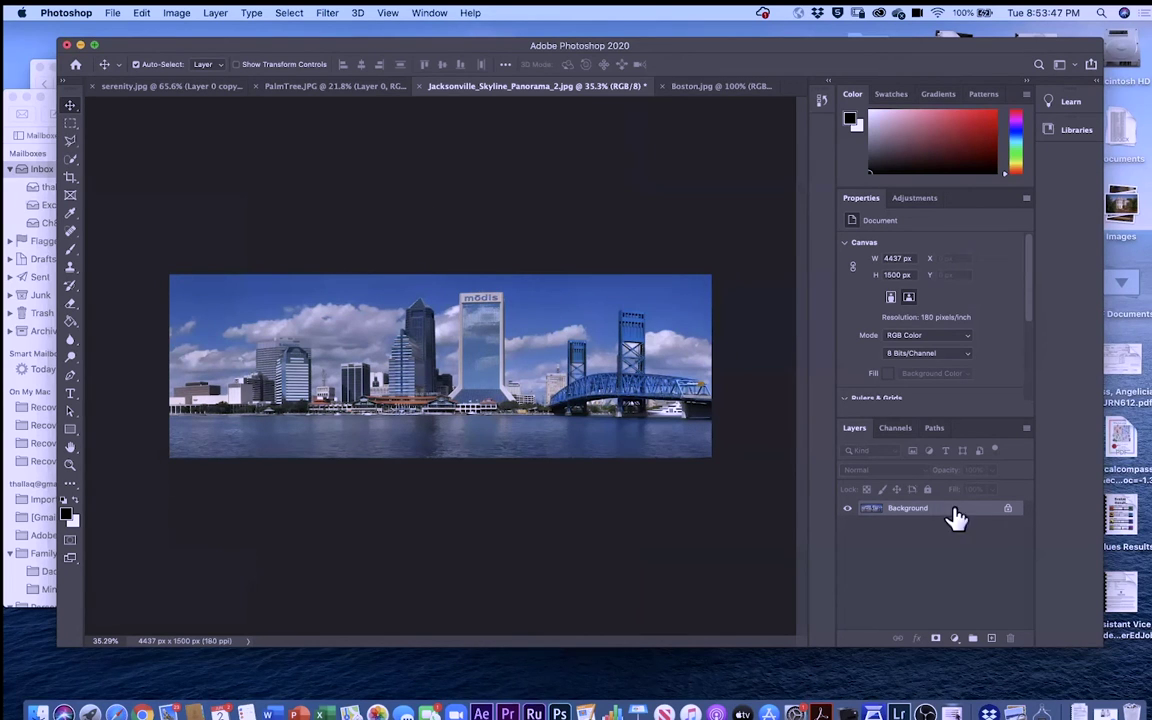
pyautogui.click(1008, 510)
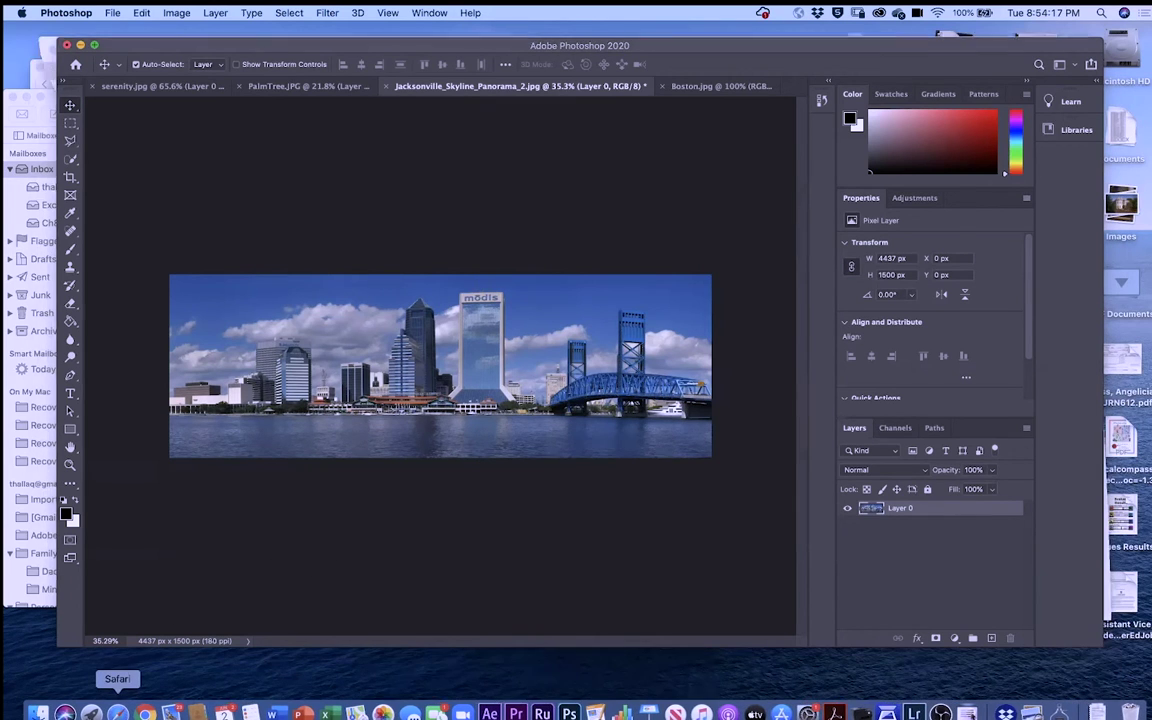
# - Switch to Safari, close the lens distortion article, and return to the start of the "distorted people perspective" image results
pyautogui.click(116, 712)
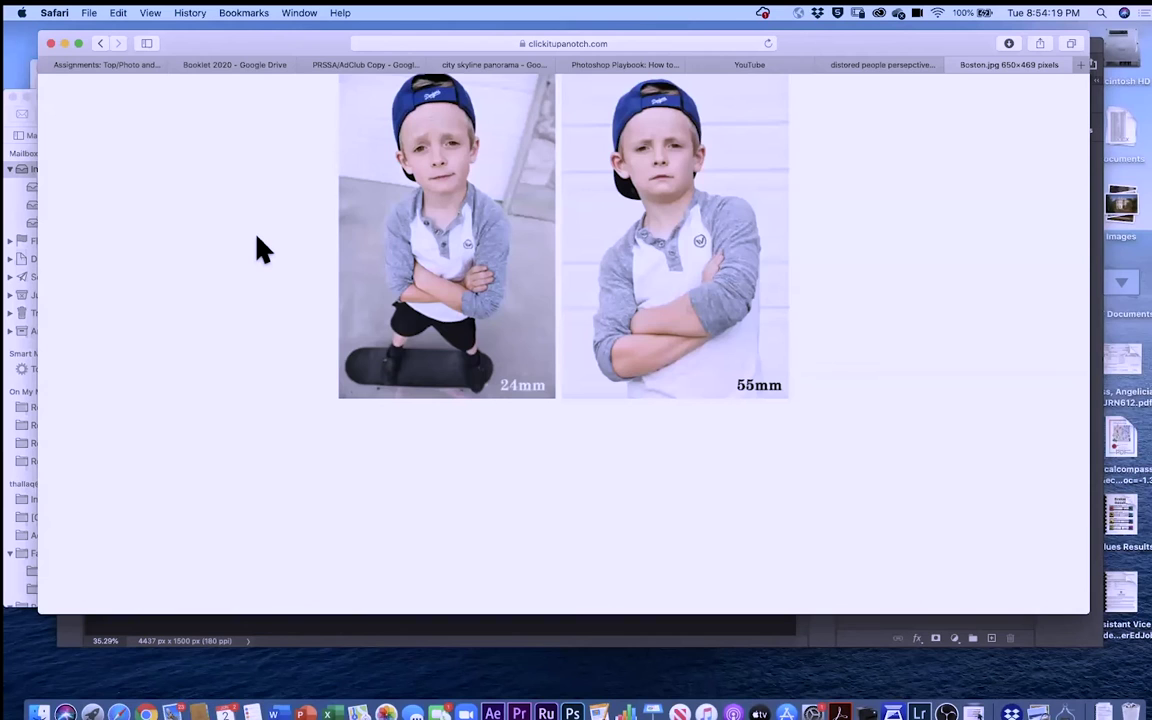
pyautogui.click(100, 44)
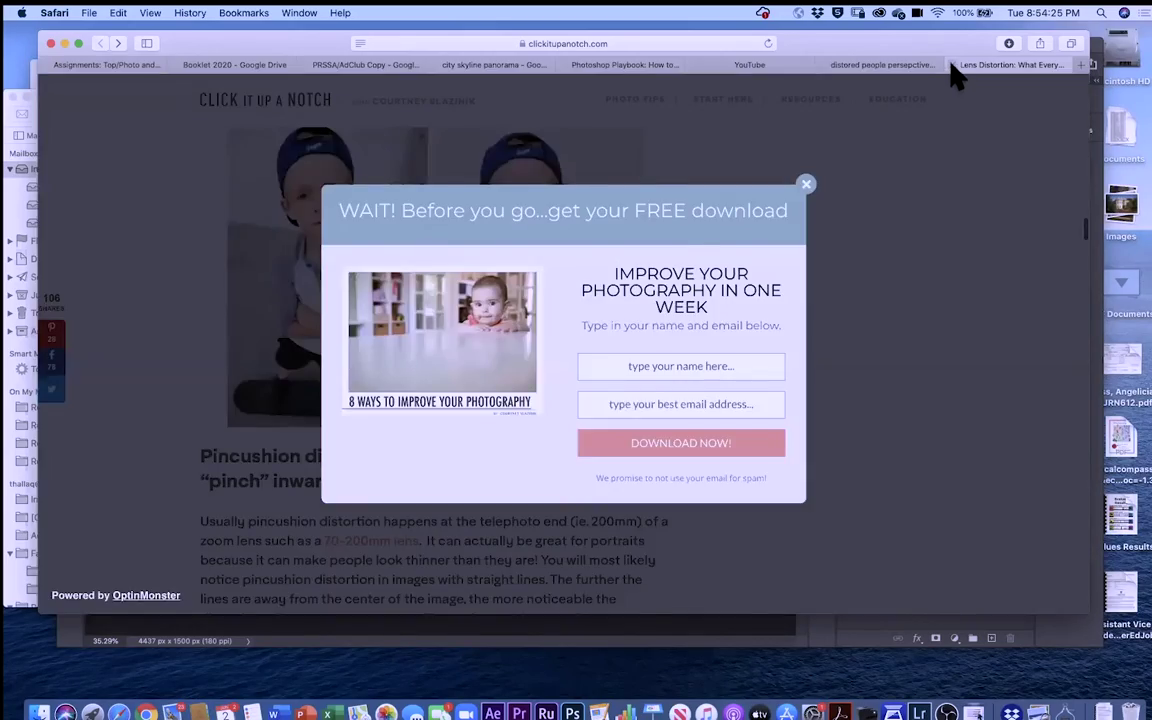
pyautogui.click(952, 66)
pyautogui.click(671, 105)
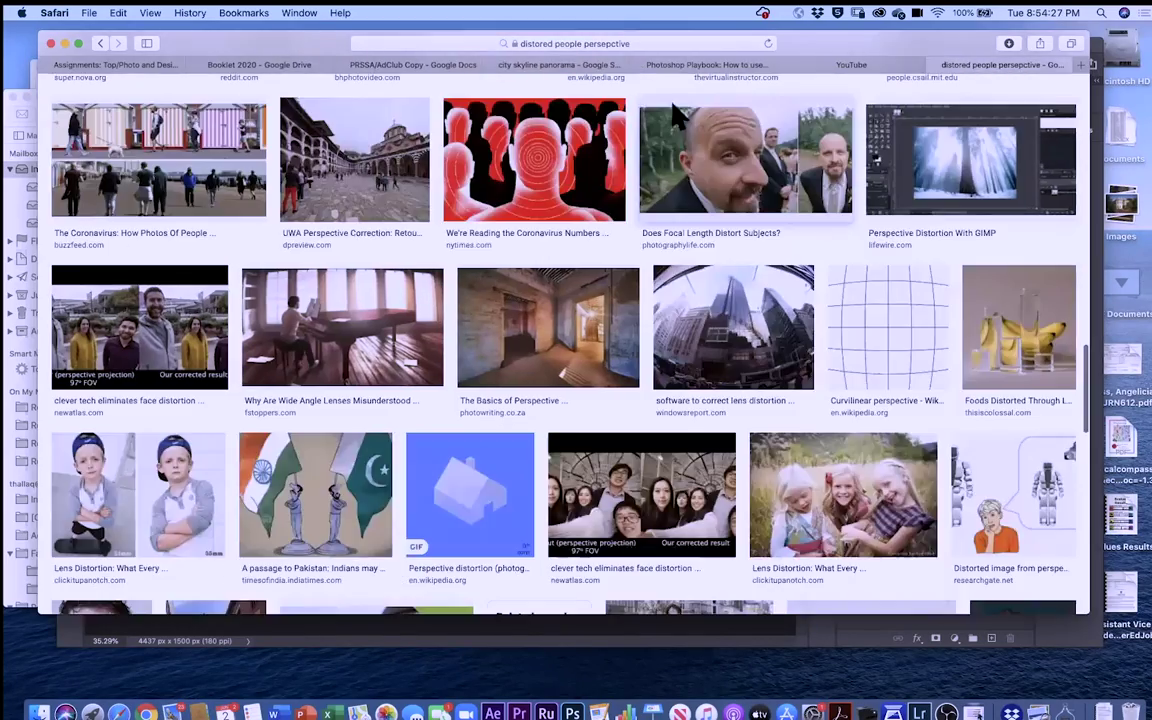
pyautogui.scroll(15, 597, 176)
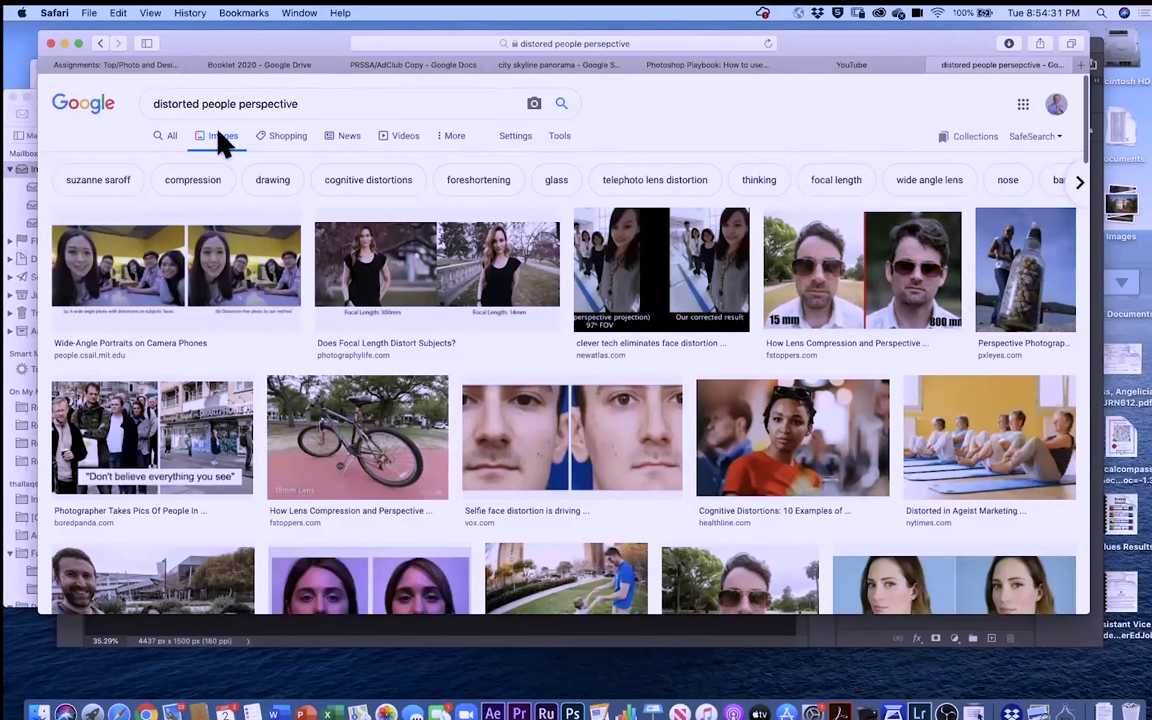
# - Filter the image results to large images labeled for reuse with modification
pyautogui.click(560, 138)
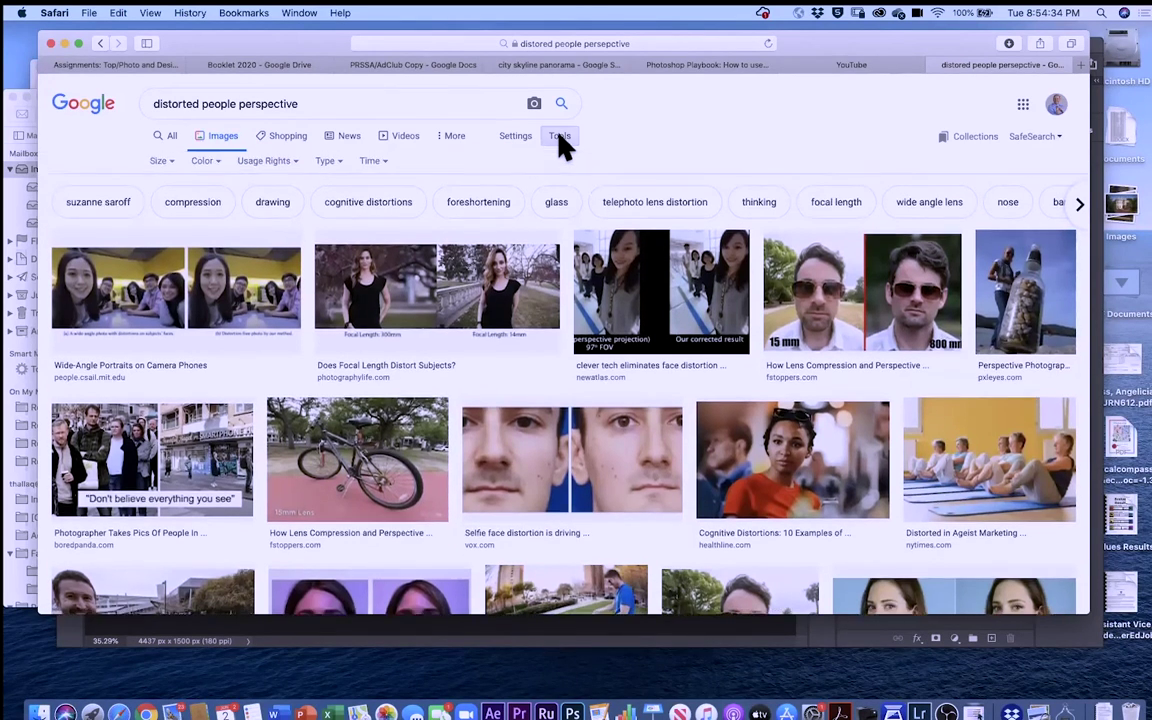
pyautogui.click(270, 161)
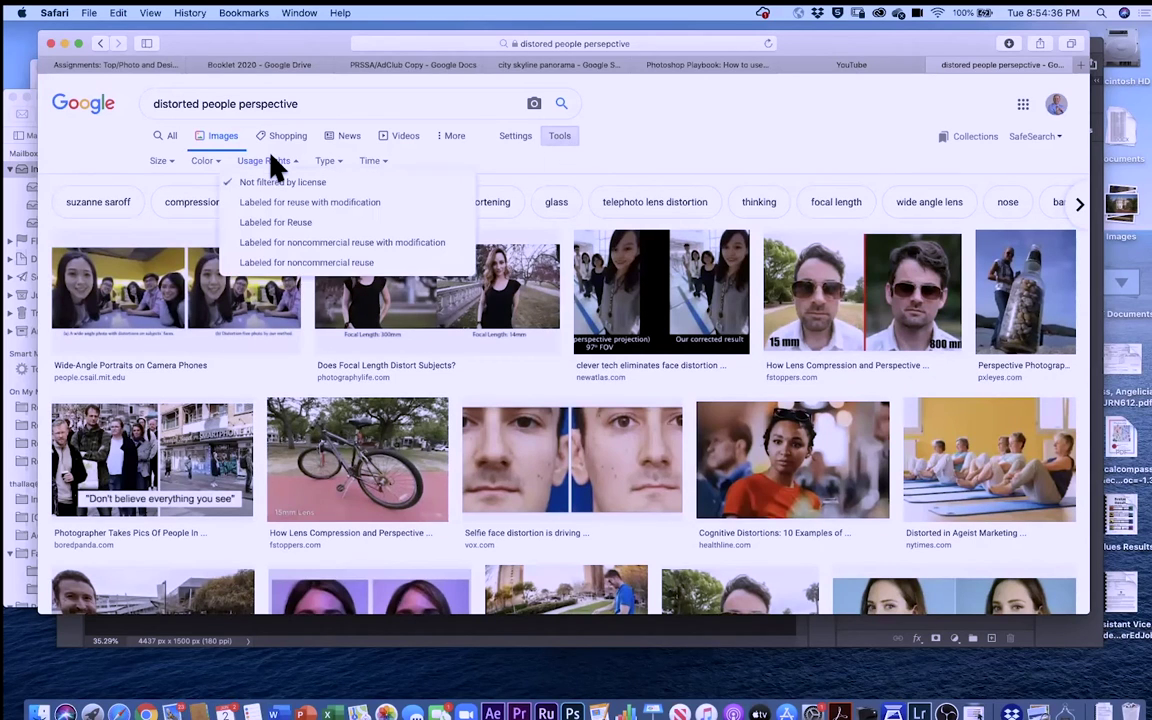
pyautogui.click(283, 204)
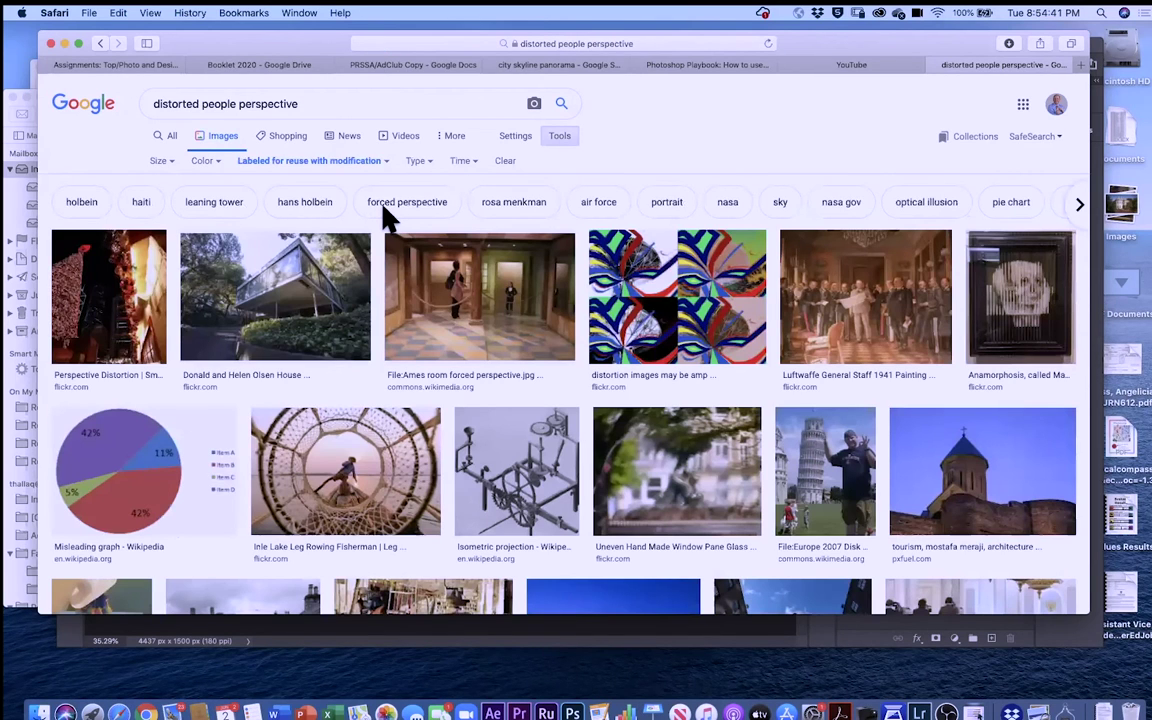
pyautogui.click(170, 163)
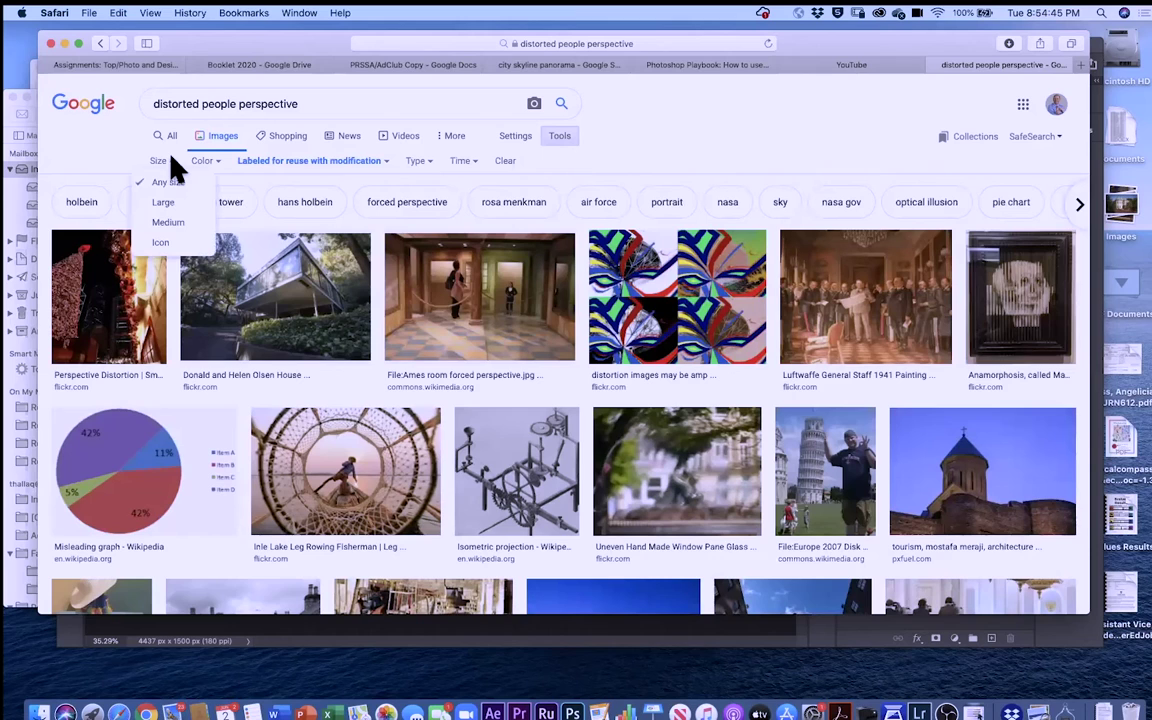
pyautogui.click(180, 205)
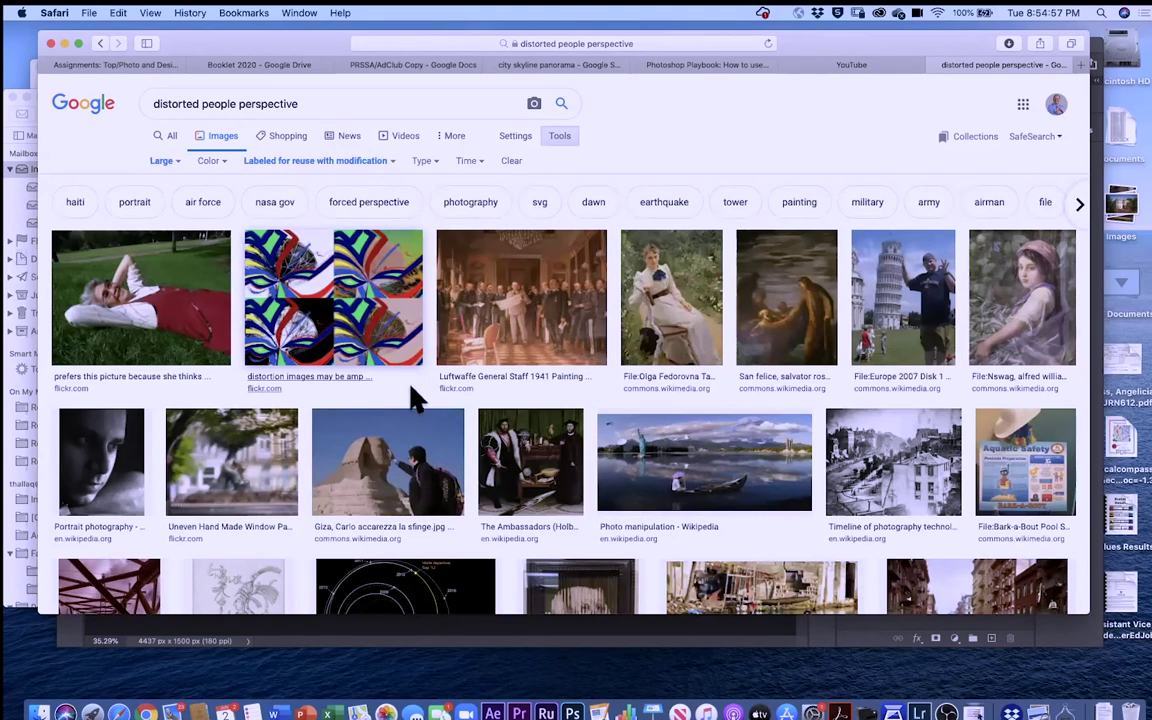
# - Set the usage rights filter to Labeled for noncommercial reuse and narrow the image results to nasa gov
pyautogui.click(339, 162)
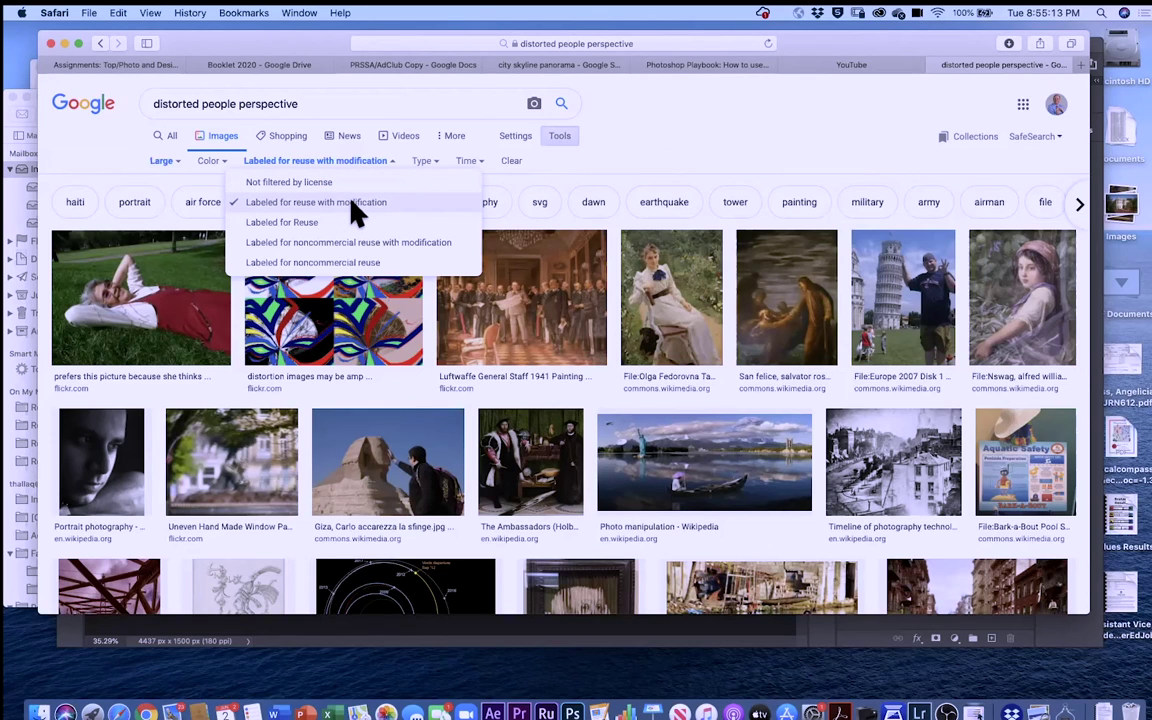
pyautogui.click(312, 264)
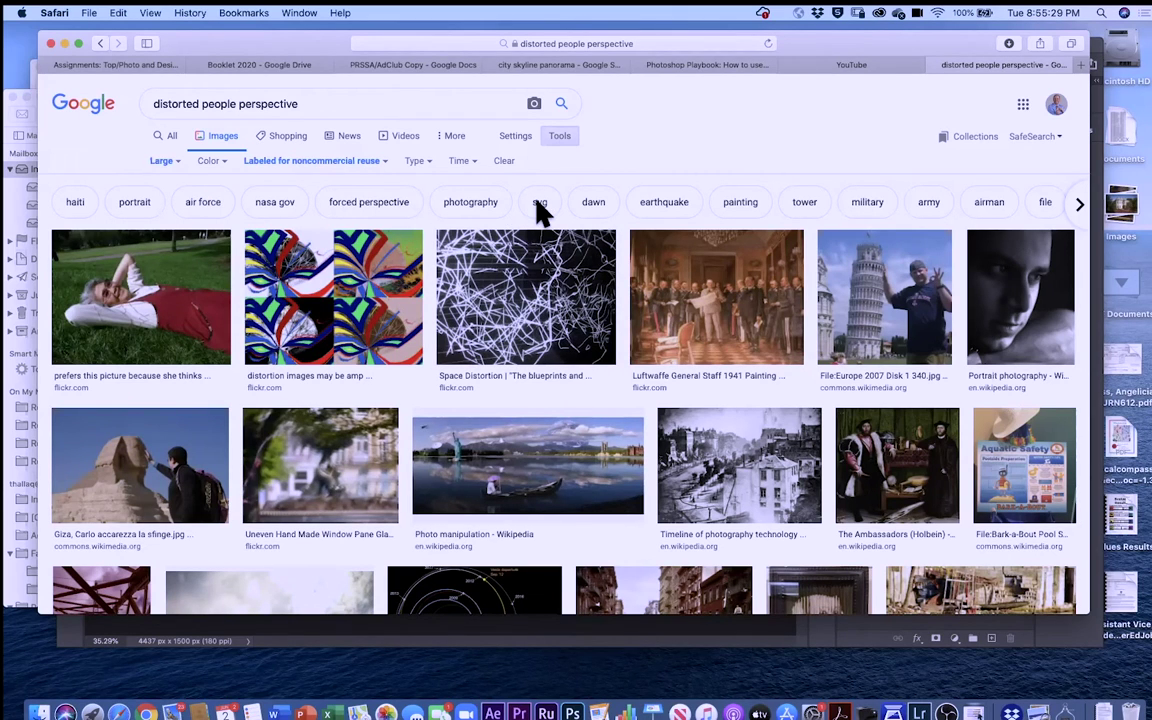
pyautogui.click(273, 204)
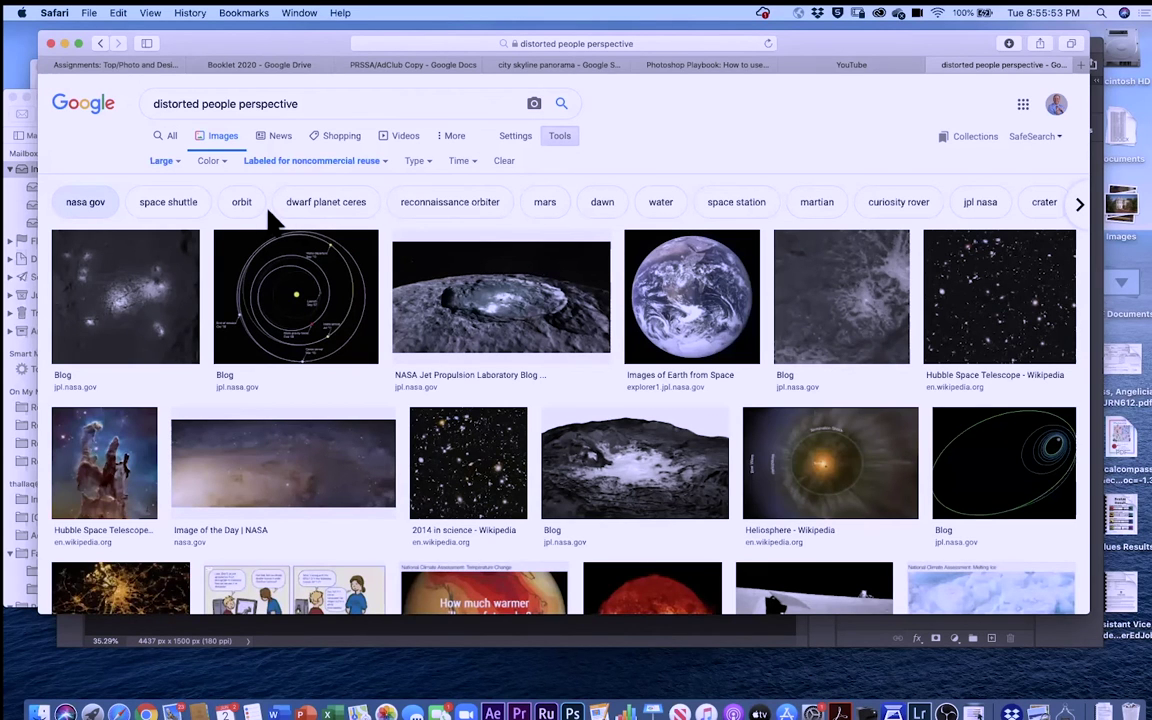
# - Browse the nasa gov image results, and minimize the browser window to return to Photoshop
pyautogui.scroll(-5, 366, 249)
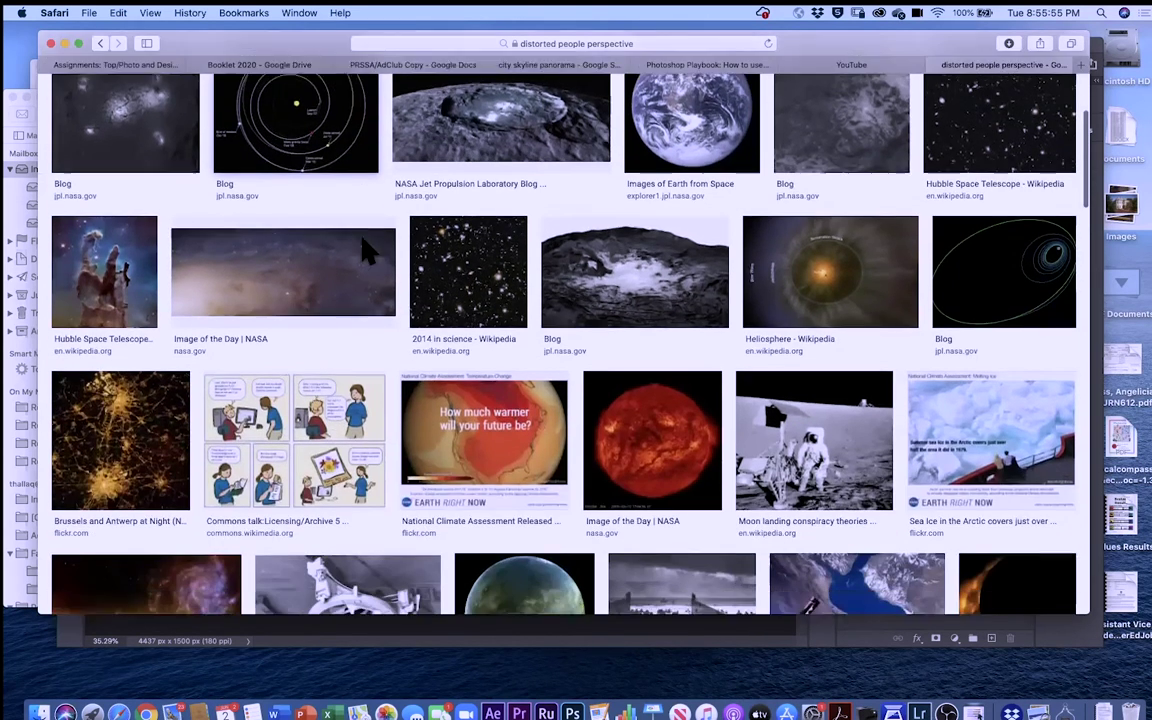
pyautogui.scroll(5, 324, 210)
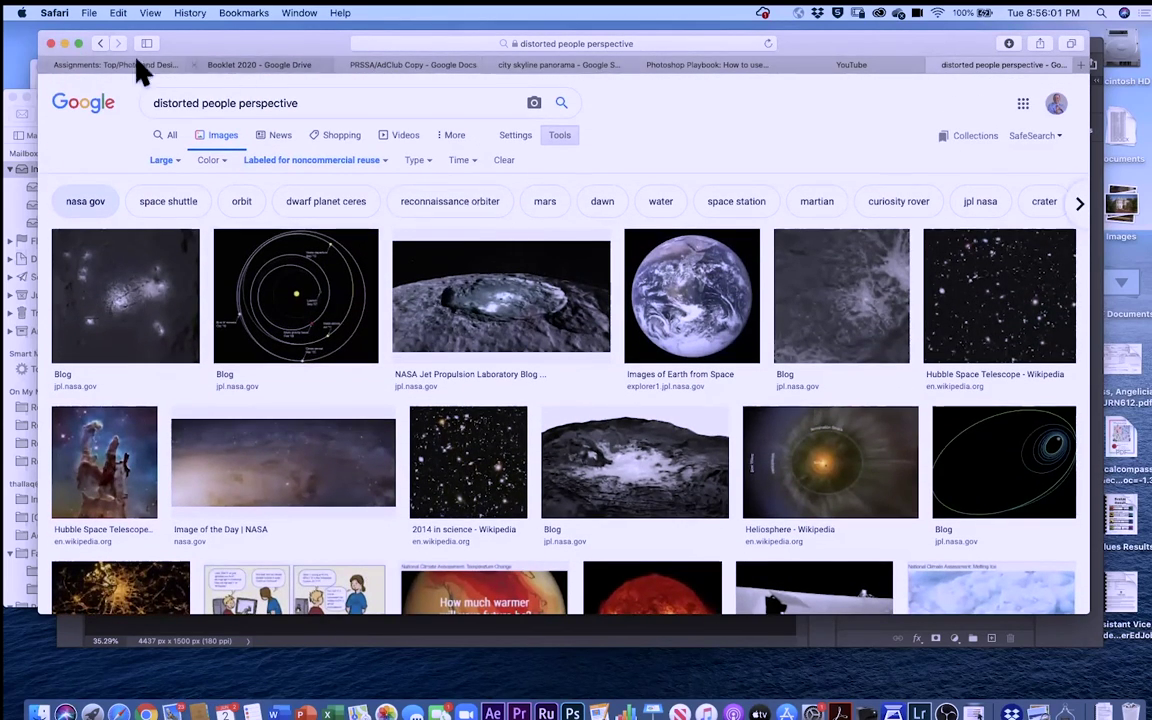
pyautogui.click(64, 43)
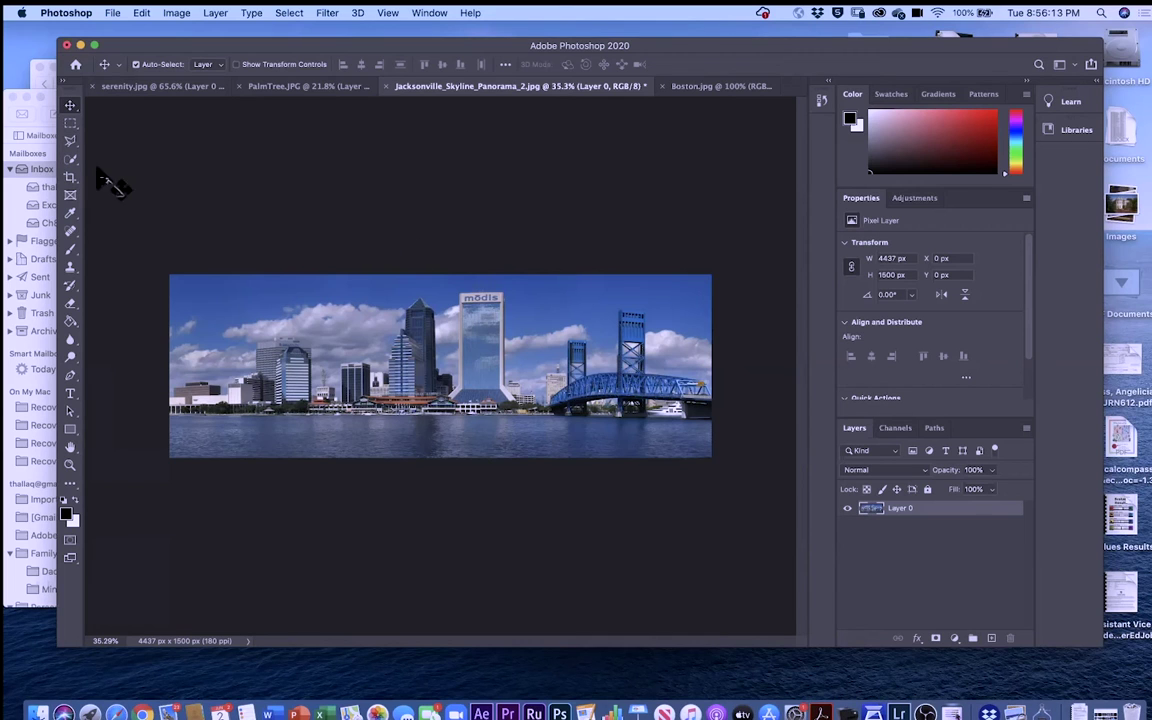
# - Copy a full-height strip about 698 px wide from the skyline's left edge and paste it as a new layer
pyautogui.click(69, 123)
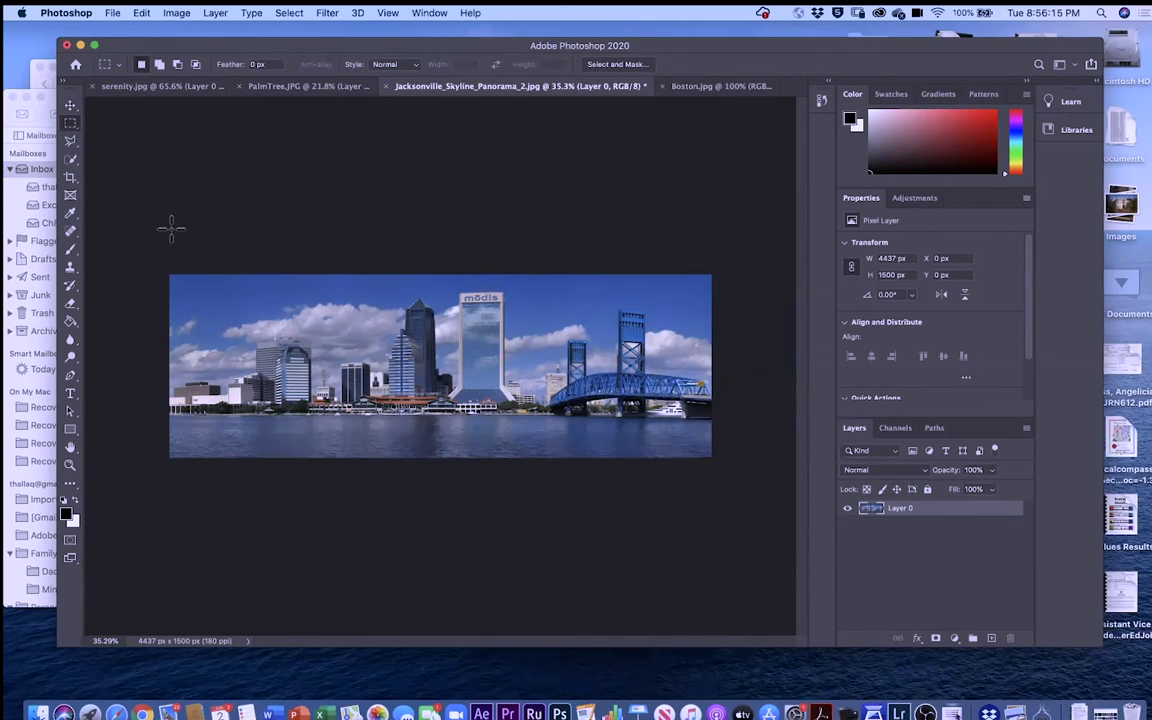
pyautogui.moveTo(160, 250); pyautogui.dragTo(250, 470)
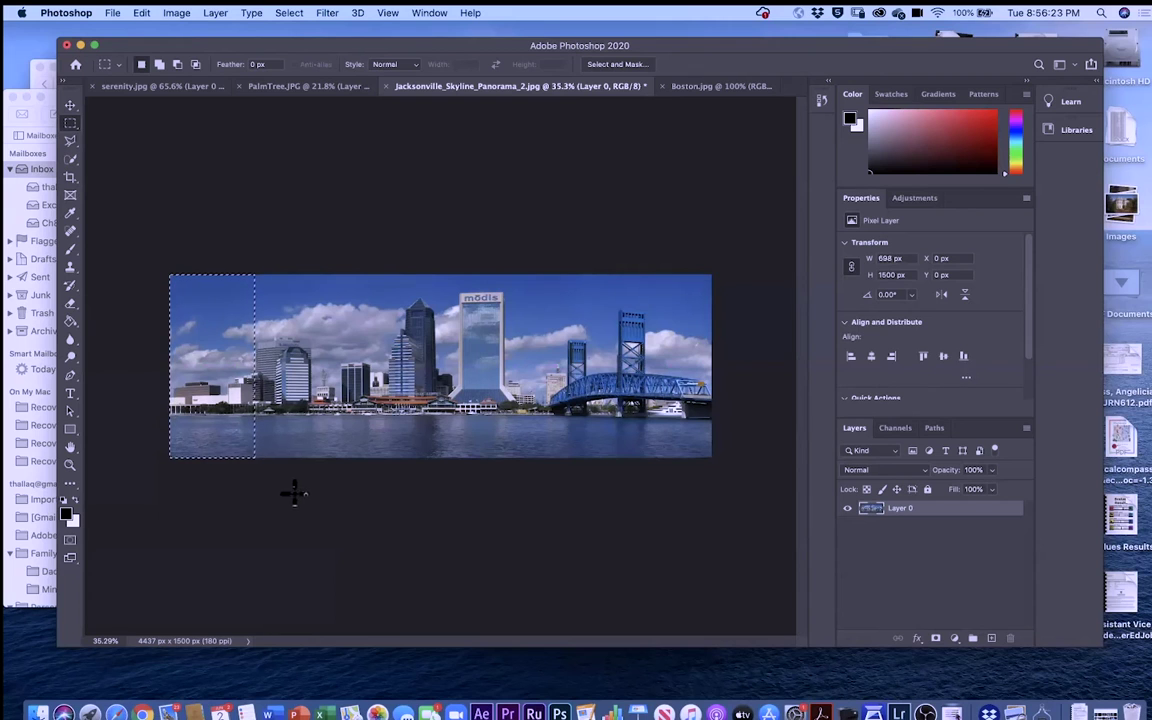
pyautogui.press('super+c')
pyautogui.press('super+v')
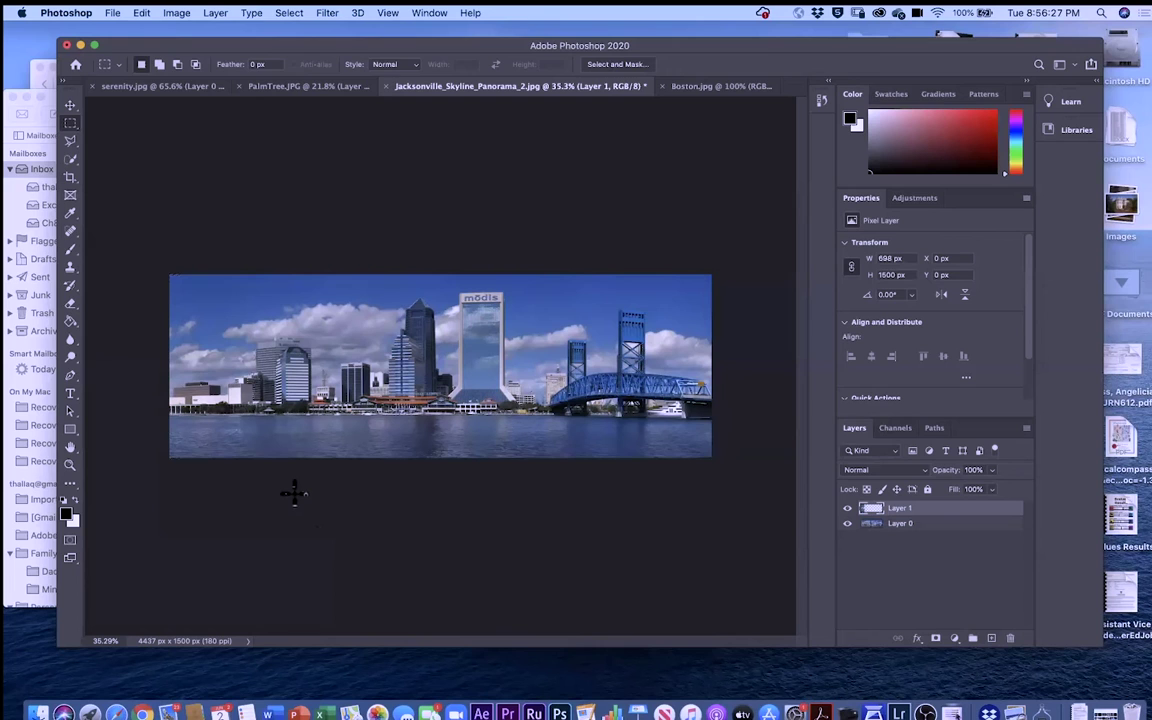
# - Move the pasted strip flush against the panorama's right edge and flip it horizontally
pyautogui.press('v')
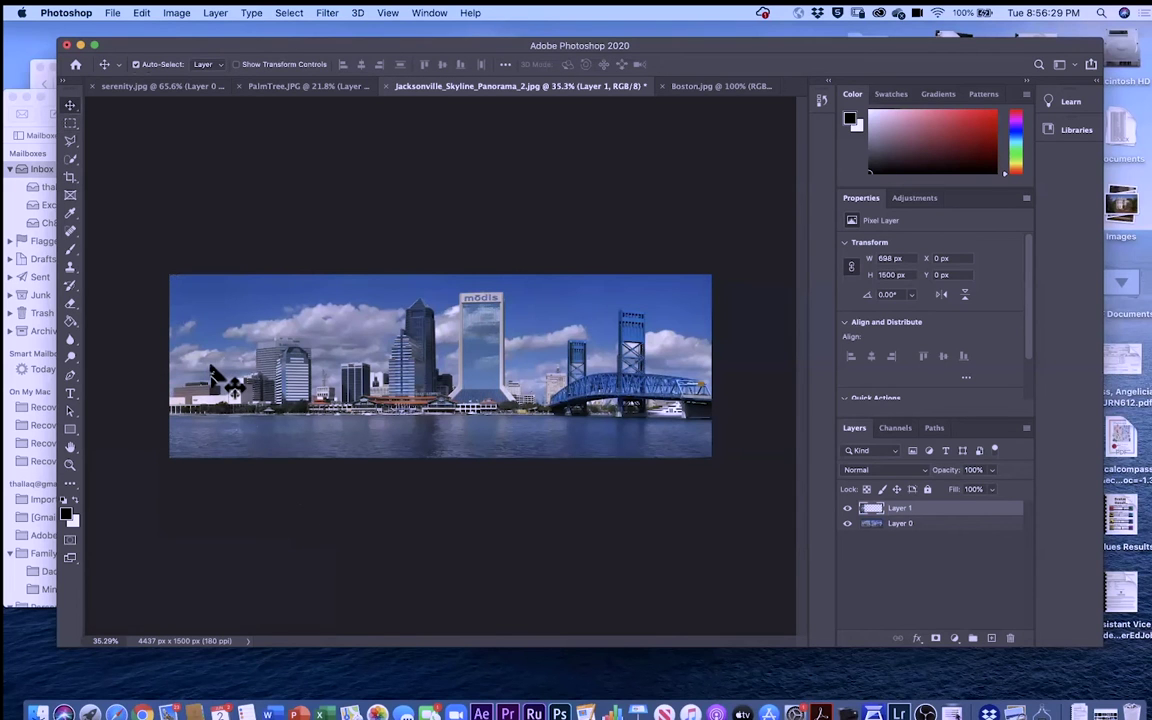
pyautogui.moveTo(212, 372); pyautogui.dragTo(663, 358)
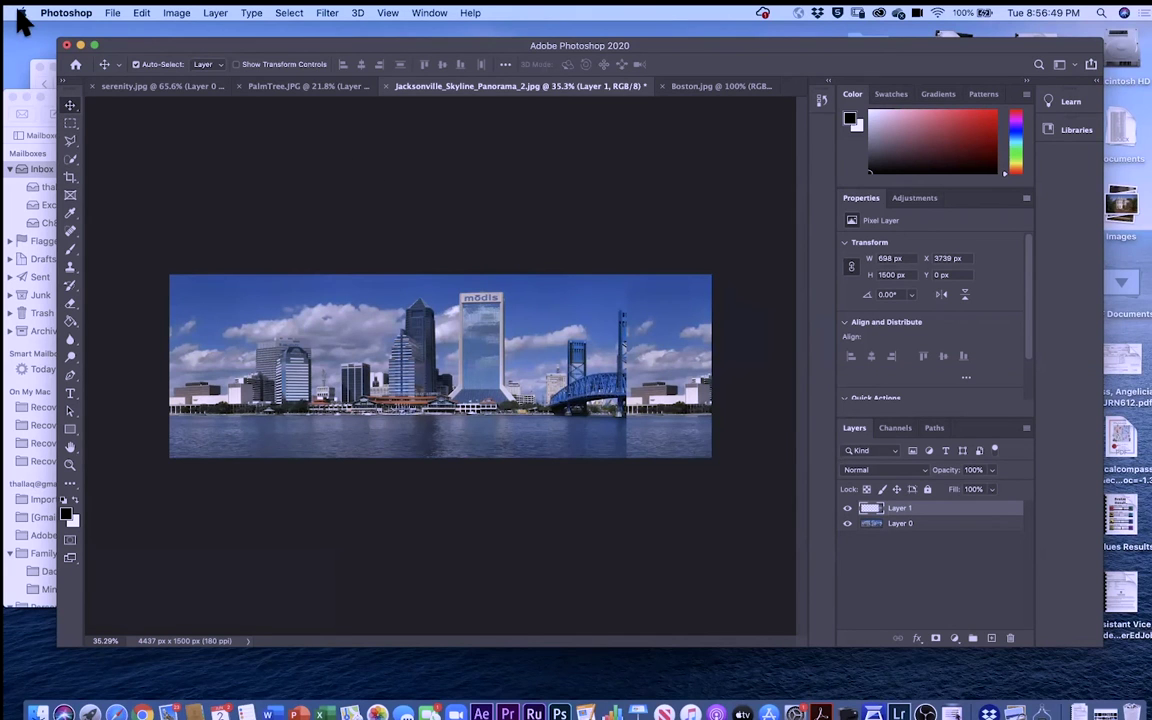
pyautogui.click(142, 13)
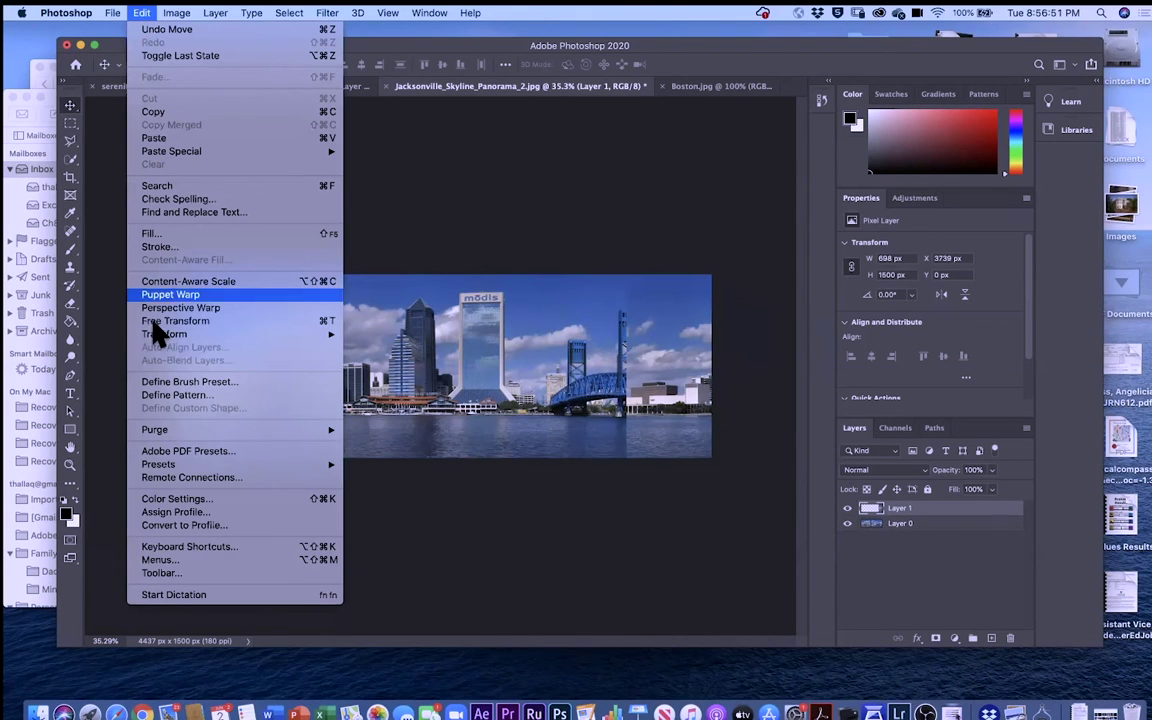
pyautogui.moveTo(167, 336)
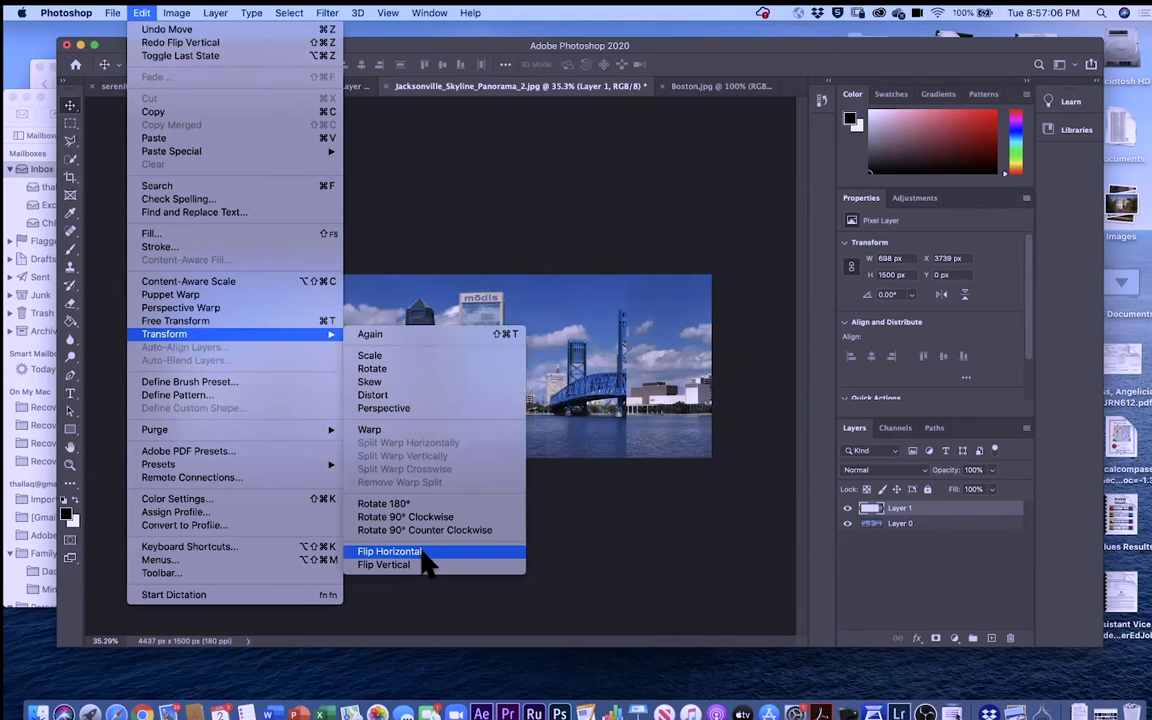
pyautogui.click(423, 556)
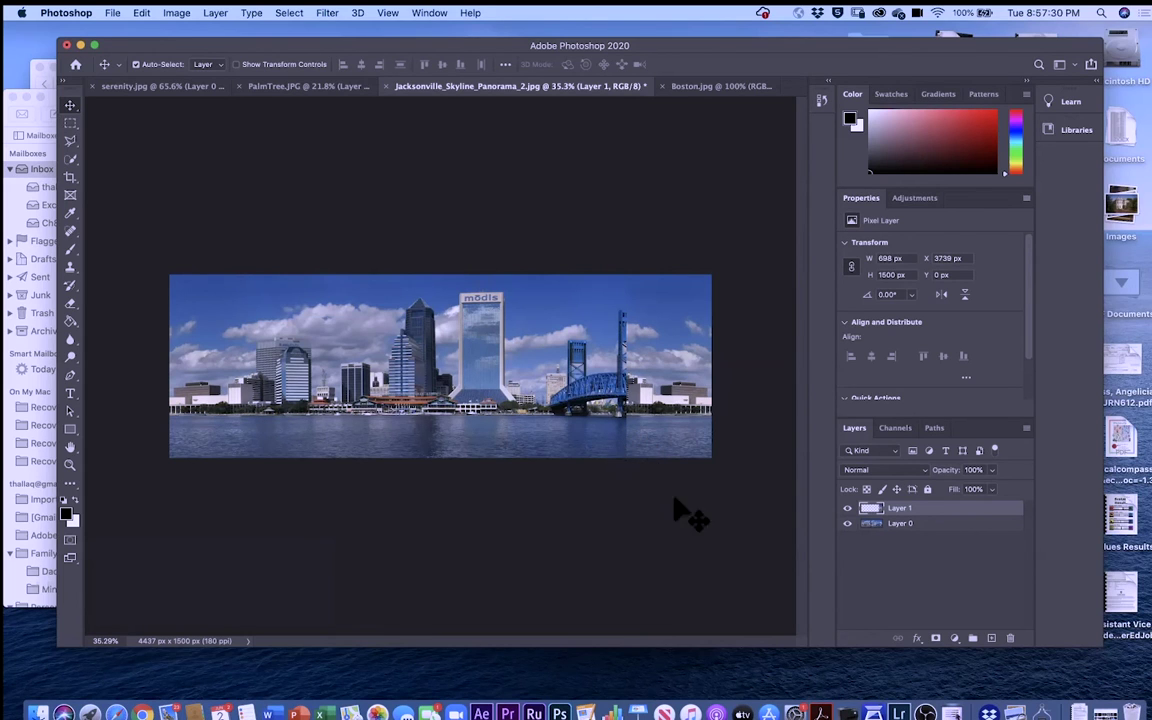
# - Add a layer mask to the flipped strip and paint it black over the tall bridge tower to reveal the original tower
pyautogui.click(935, 639)
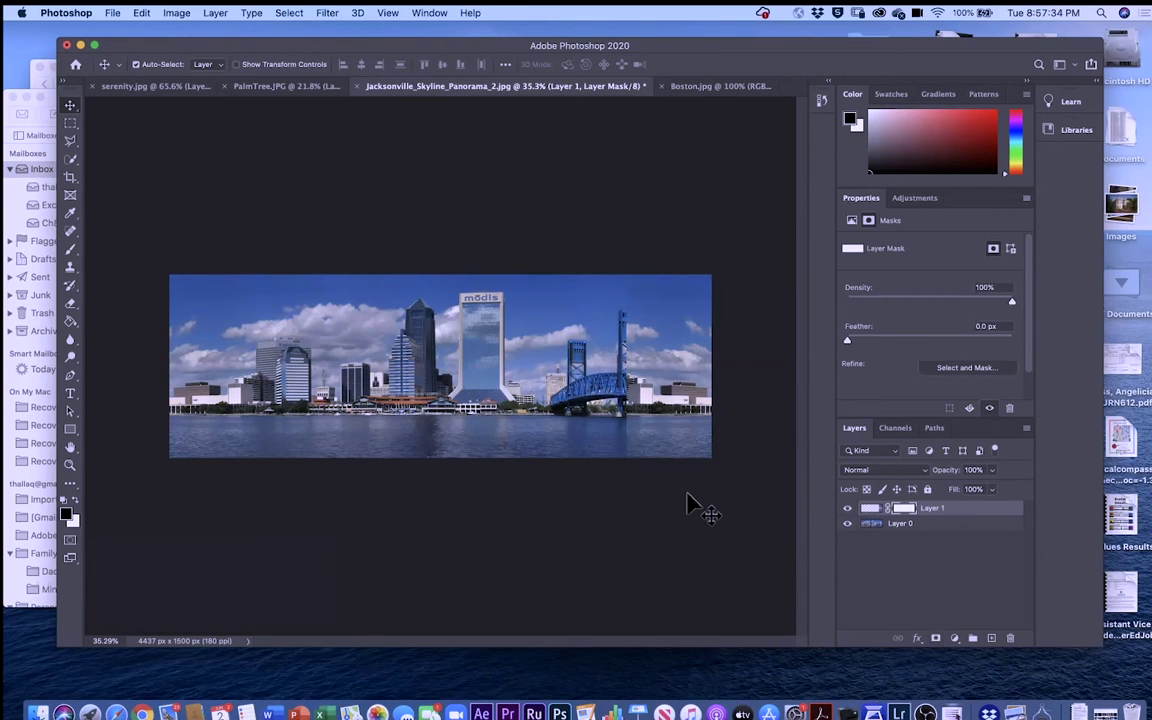
pyautogui.press('b')
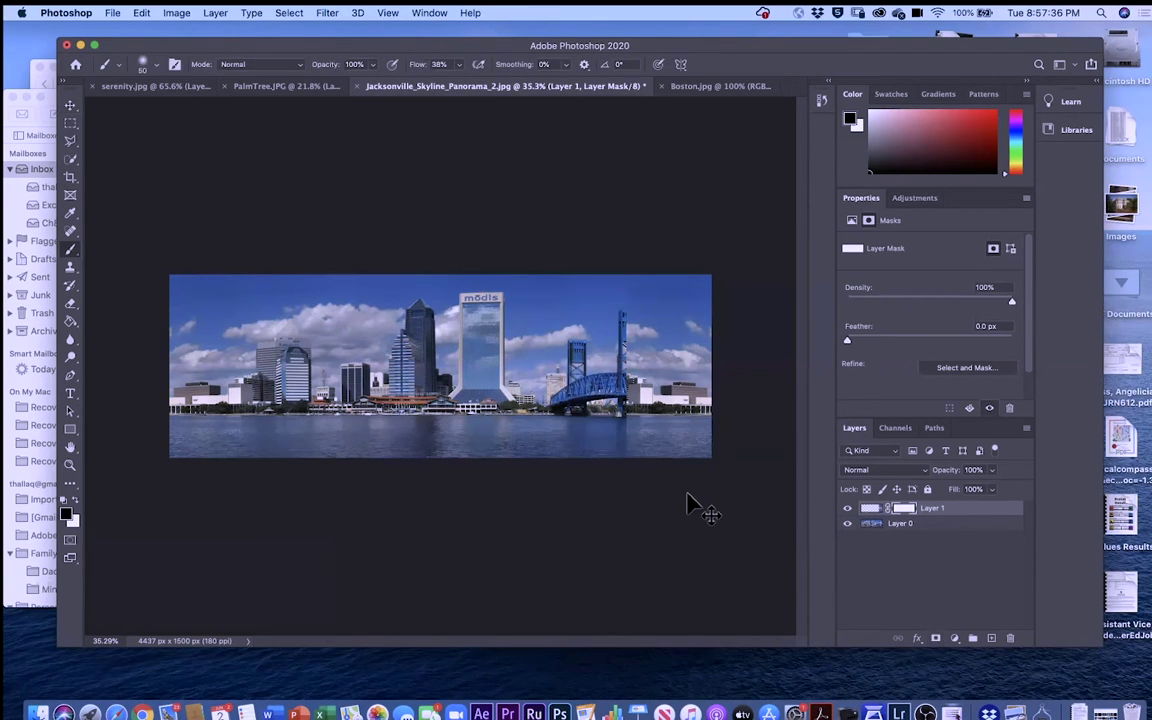
pyautogui.press('super+equal')
pyautogui.press('super+equal')
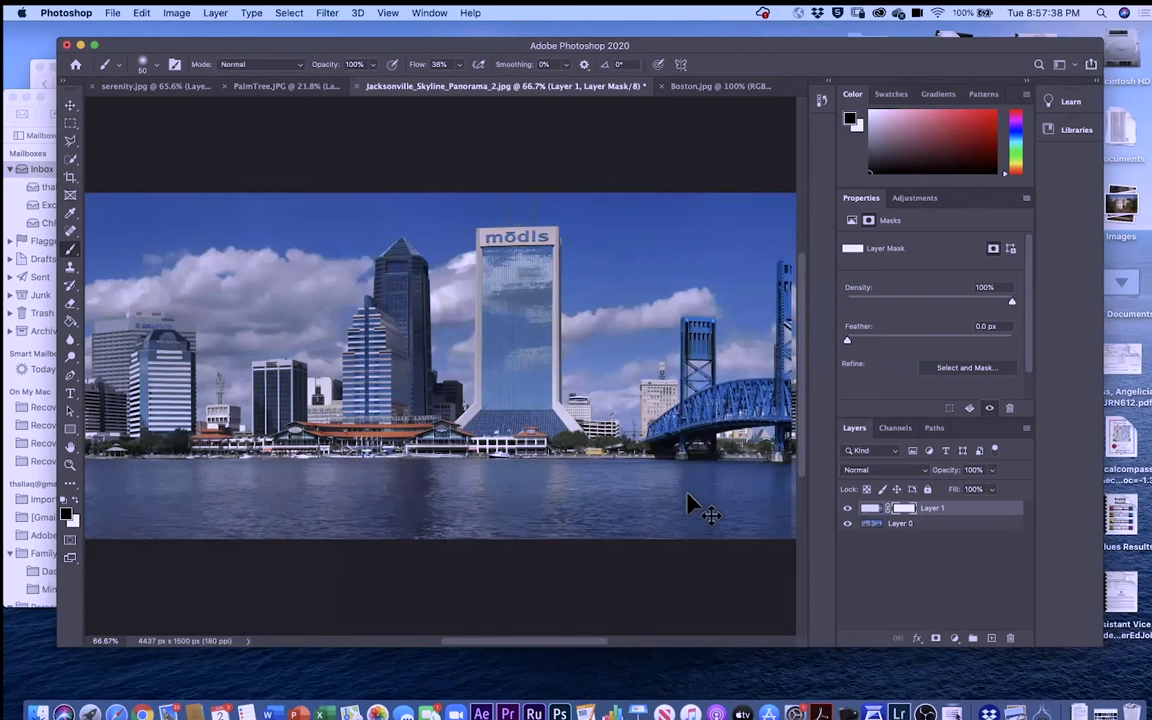
pyautogui.hscroll(5, 684, 493)
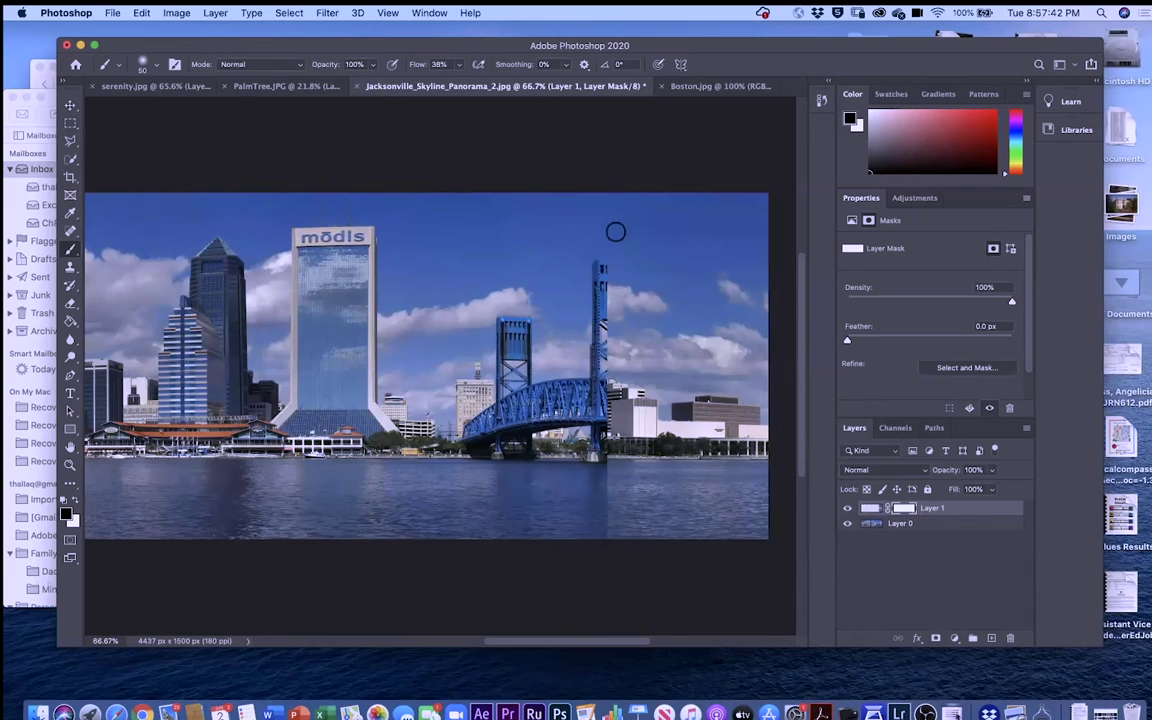
pyautogui.moveTo(612, 221)
pyautogui.mouseDown()
pyautogui.moveTo(618, 292)
pyautogui.moveTo(625, 196)
pyautogui.moveTo(611, 311)
pyautogui.moveTo(610, 287)
pyautogui.moveTo(599, 313)
pyautogui.moveTo(607, 253)
pyautogui.moveTo(618, 299)
pyautogui.moveTo(623, 271)
pyautogui.moveTo(627, 328)
pyautogui.moveTo(627, 262)
pyautogui.moveTo(618, 341)
pyautogui.moveTo(605, 290)
pyautogui.moveTo(598, 341)
pyautogui.moveTo(616, 311)
pyautogui.moveTo(620, 340)
pyautogui.moveTo(594, 358)
pyautogui.moveTo(630, 365)
pyautogui.moveTo(607, 371)
pyautogui.moveTo(633, 362)
pyautogui.moveTo(616, 357)
pyautogui.moveTo(616, 320)
pyautogui.moveTo(628, 355)
pyautogui.moveTo(634, 197)
pyautogui.moveTo(627, 246)
pyautogui.moveTo(608, 228)
pyautogui.moveTo(622, 239)
pyautogui.moveTo(627, 214)
pyautogui.moveTo(634, 232)
pyautogui.moveTo(642, 352)
pyautogui.moveTo(640, 373)
pyautogui.moveTo(636, 295)
pyautogui.moveTo(635, 367)
pyautogui.moveTo(596, 378)
pyautogui.moveTo(615, 380)
pyautogui.moveTo(603, 409)
pyautogui.mouseUp()
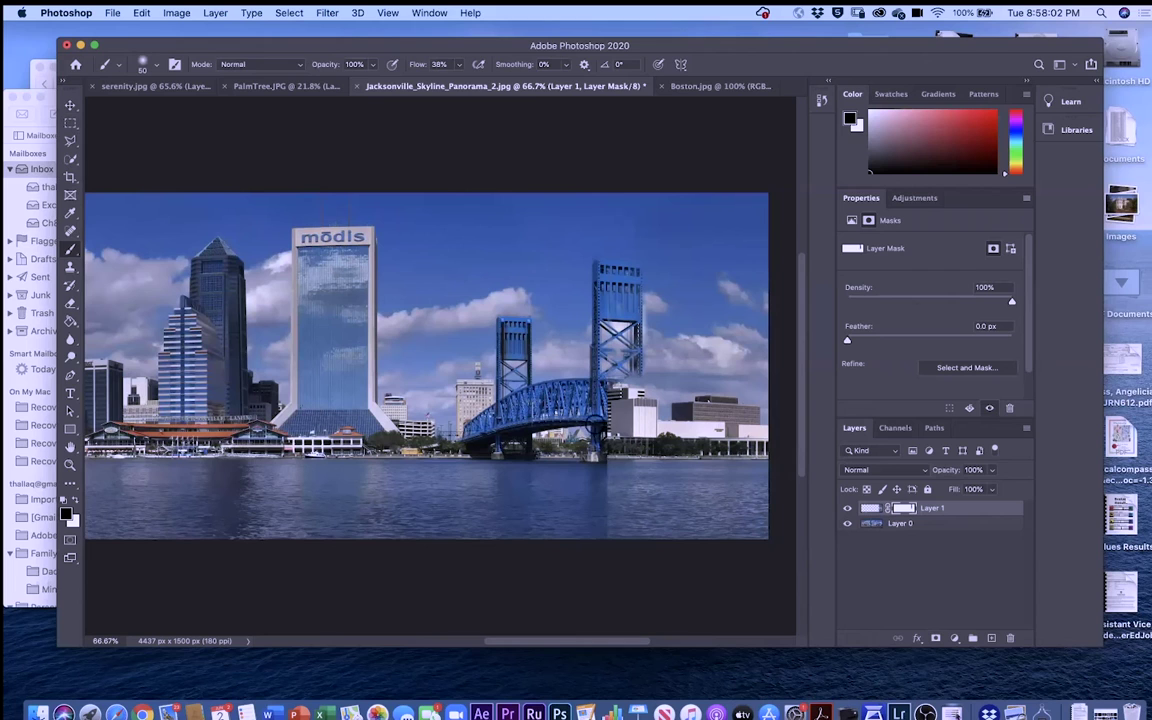
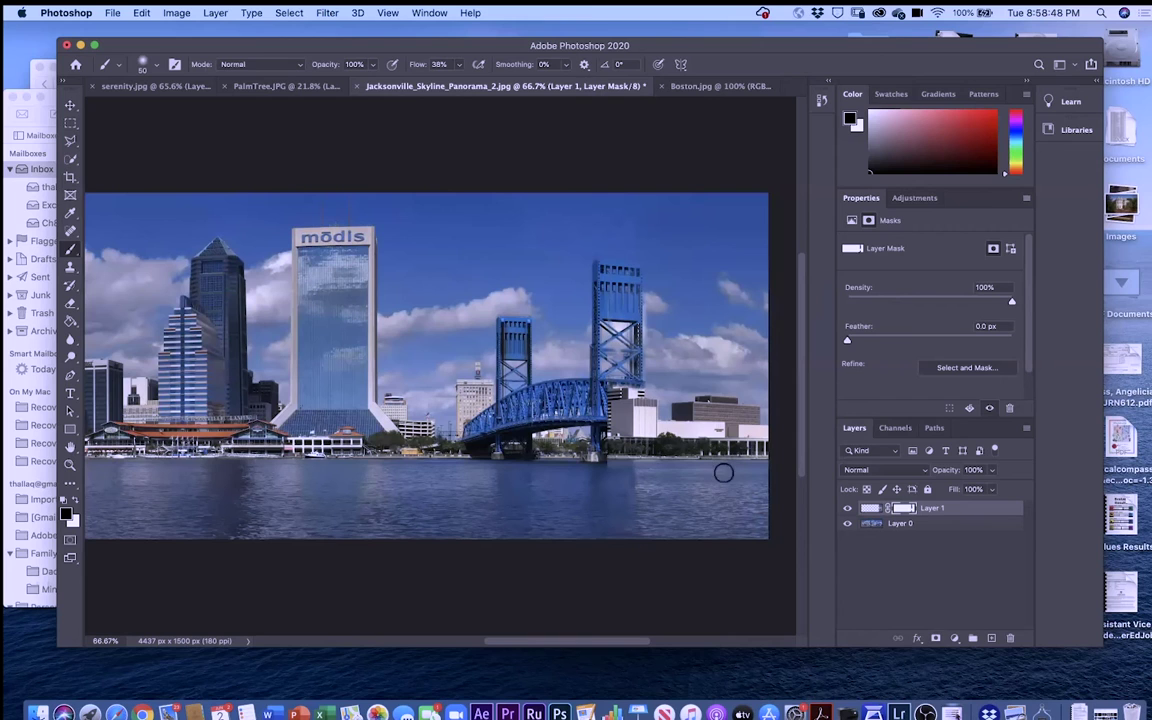
# - Flatten the image and unlock the resulting background into a regular layer
pyautogui.click(953, 526)
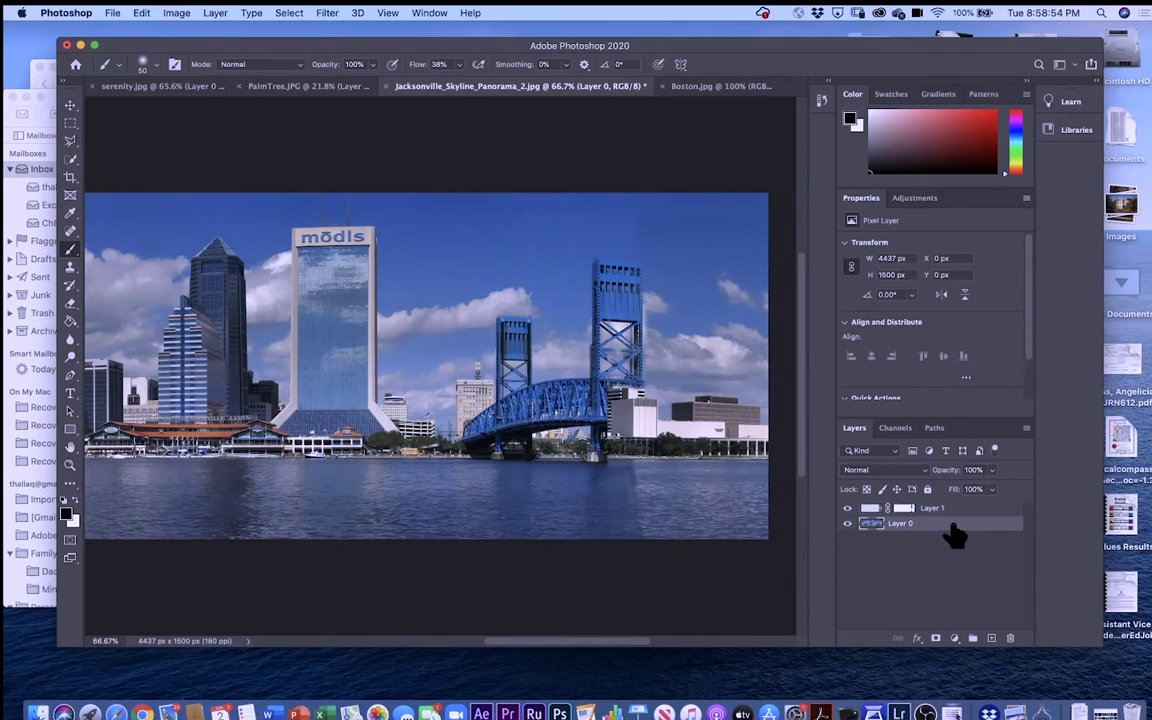
pyautogui.rightClick(955, 536)
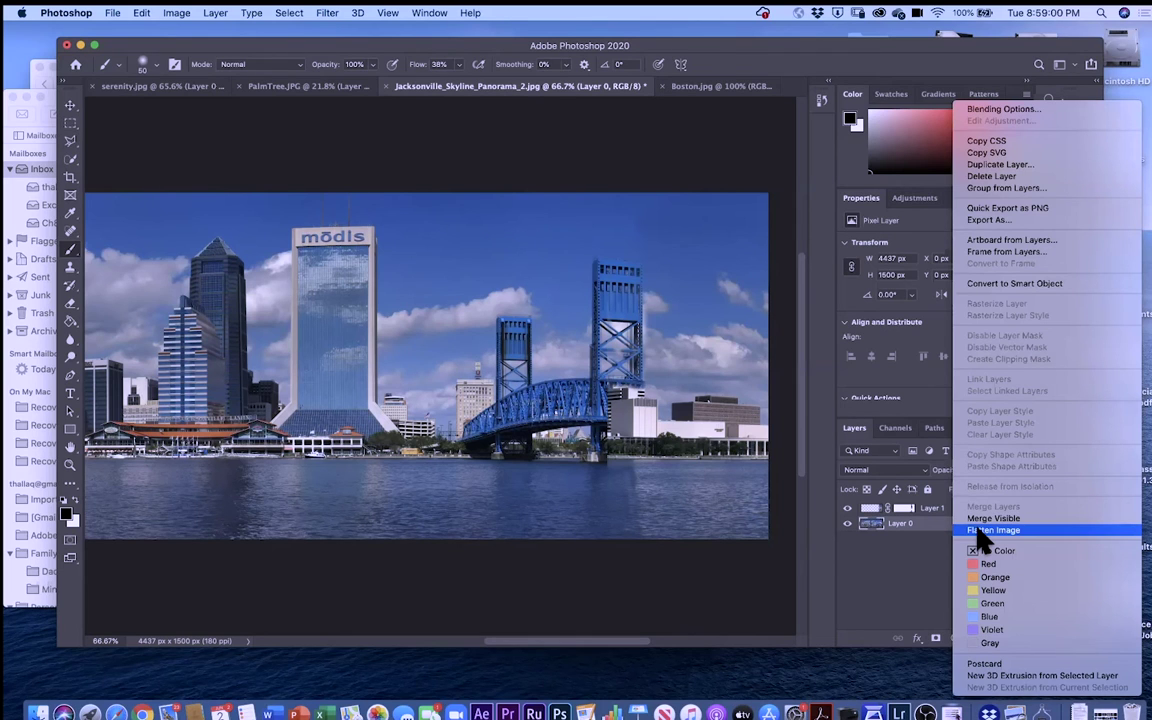
pyautogui.click(980, 530)
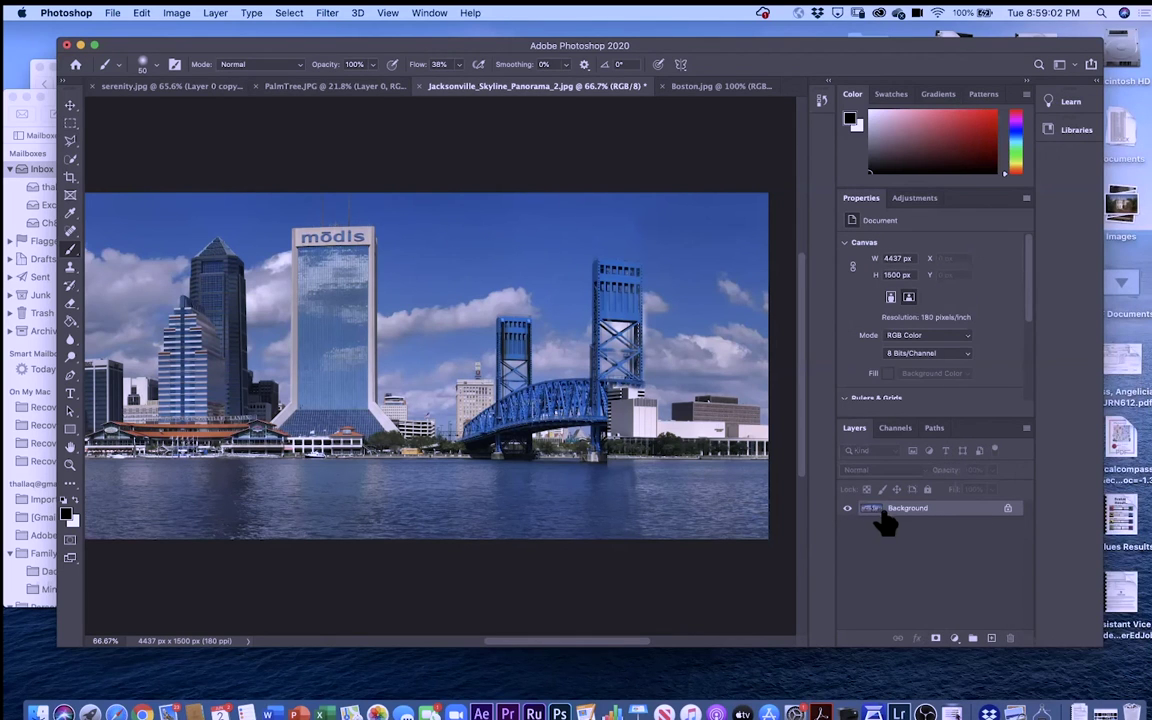
pyautogui.click(1008, 508)
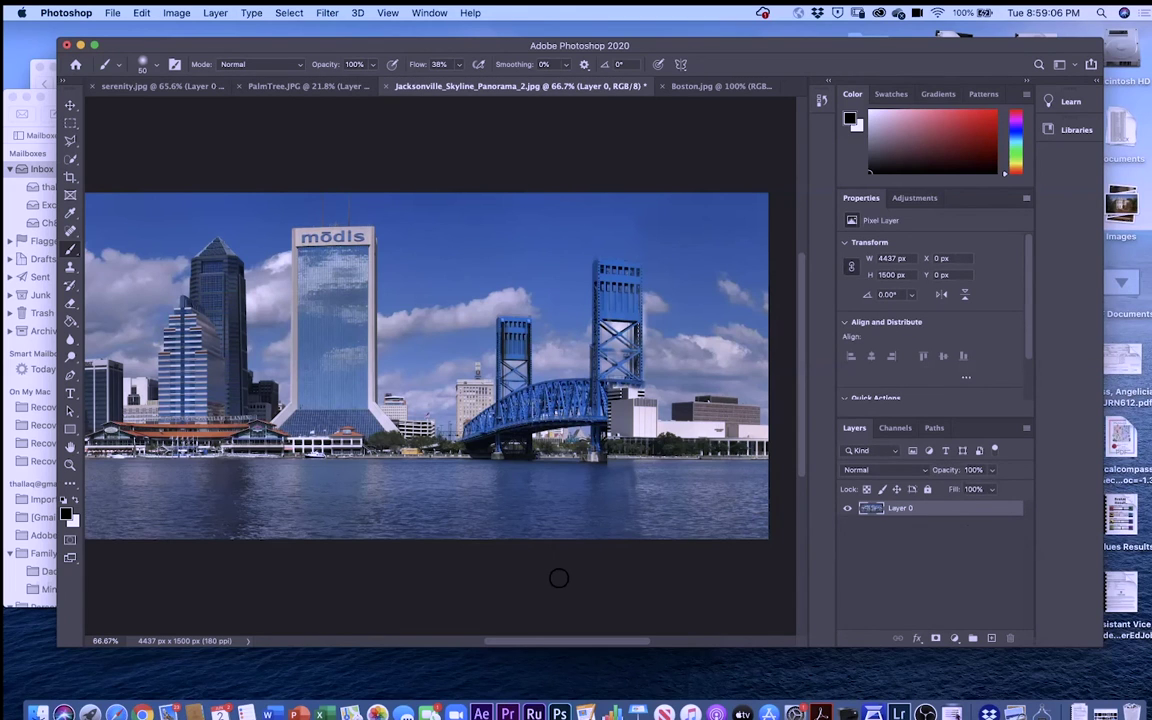
pyautogui.press('v')
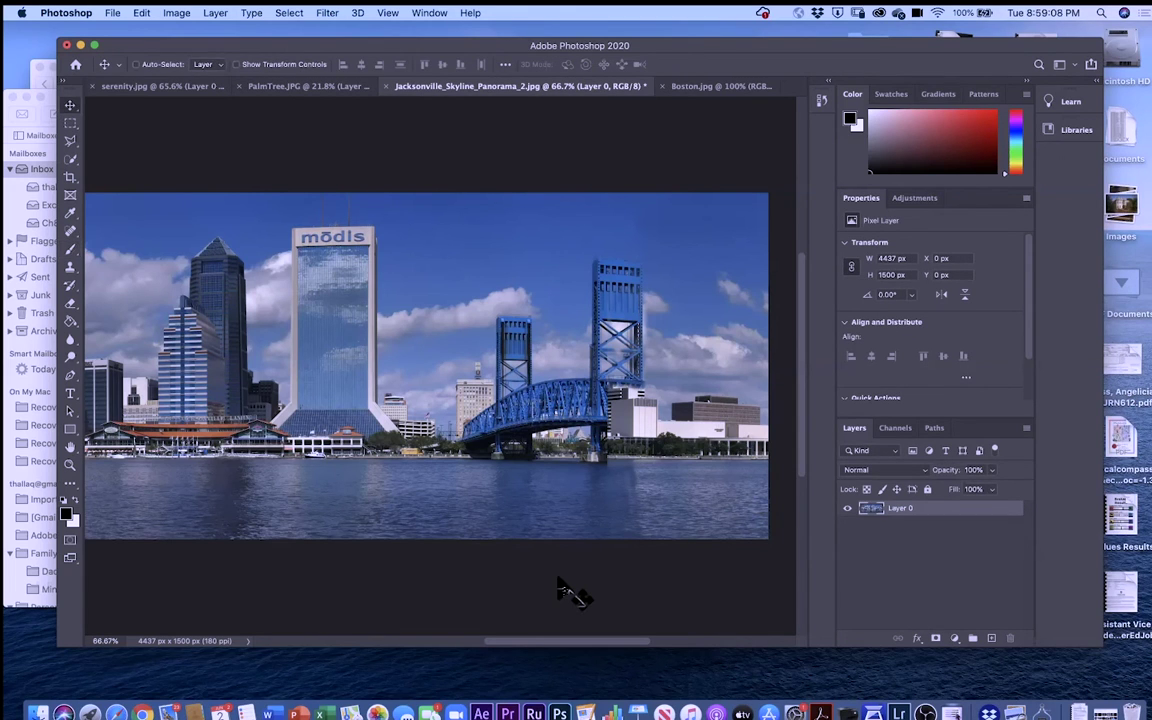
pyautogui.press('super+0')
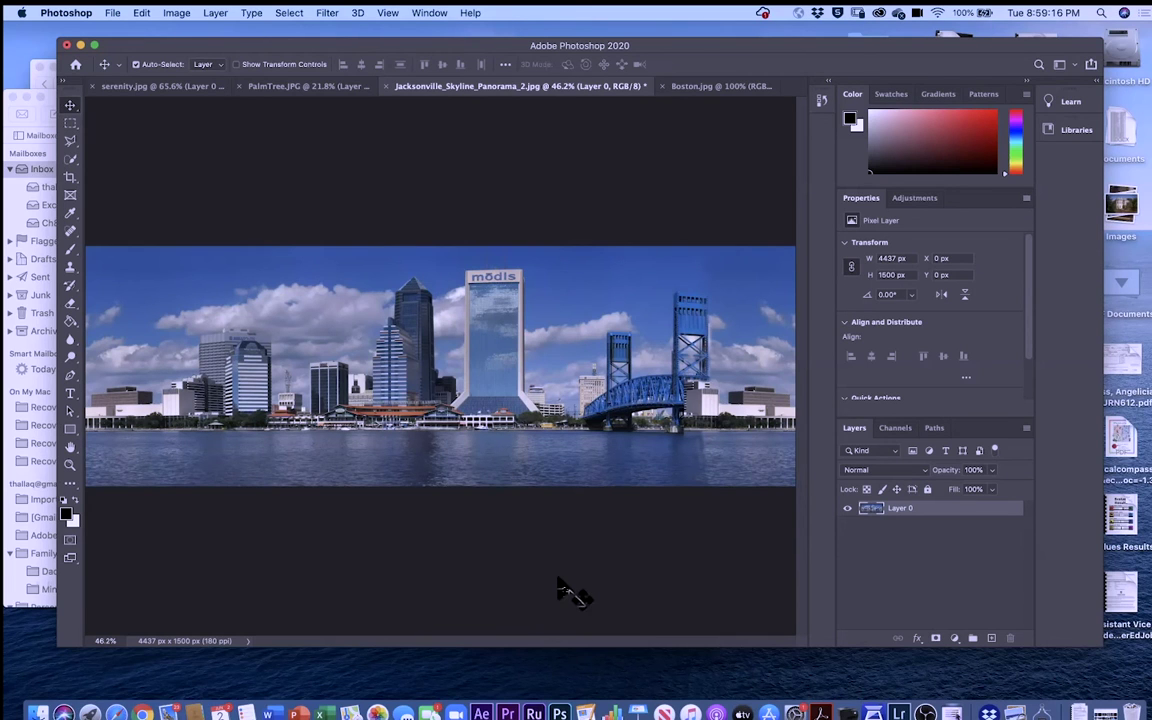
pyautogui.click(177, 13)
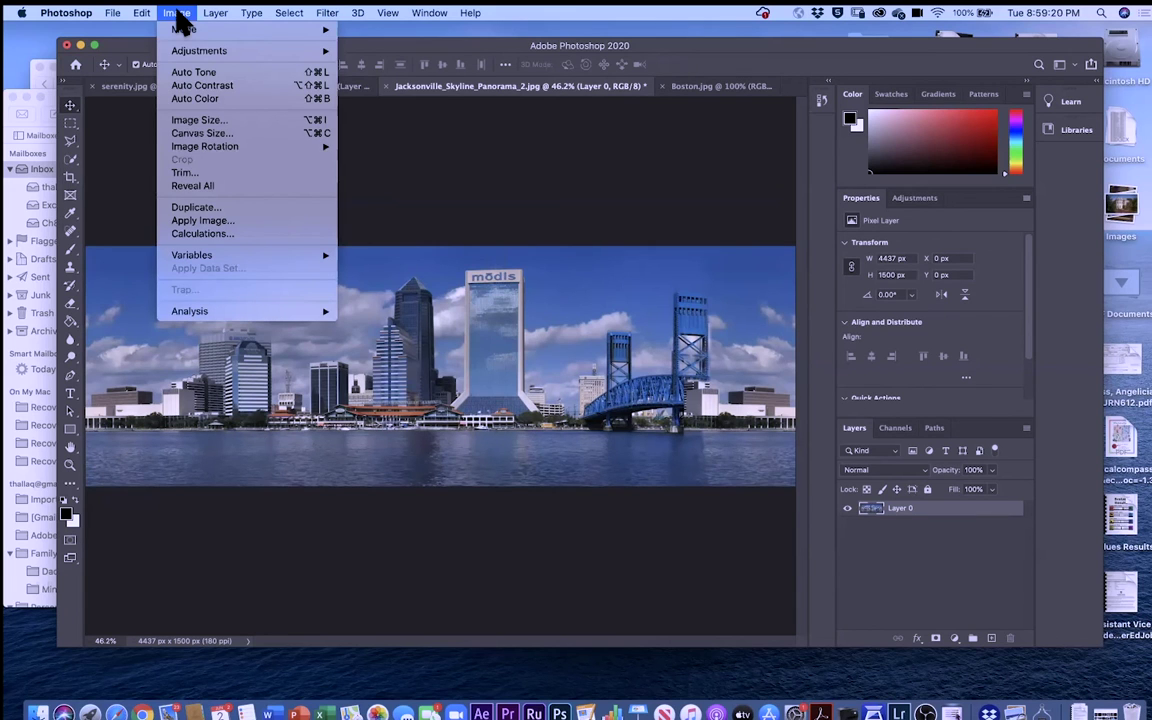
pyautogui.click(195, 120)
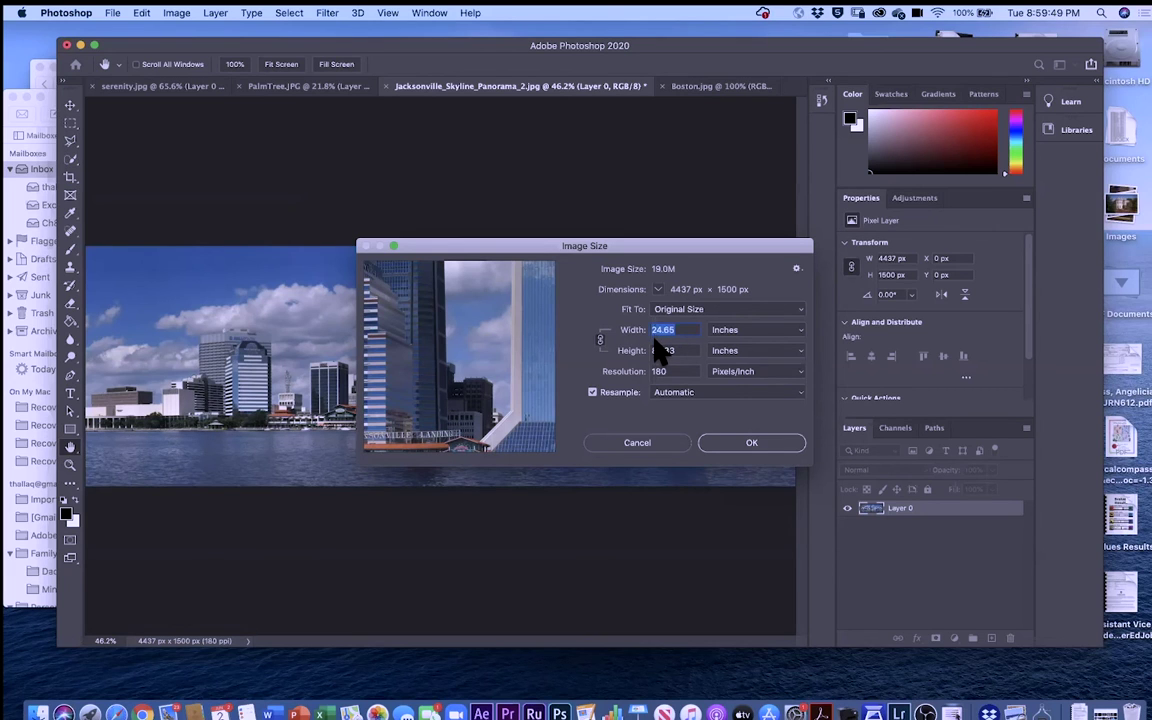
pyautogui.write('12')
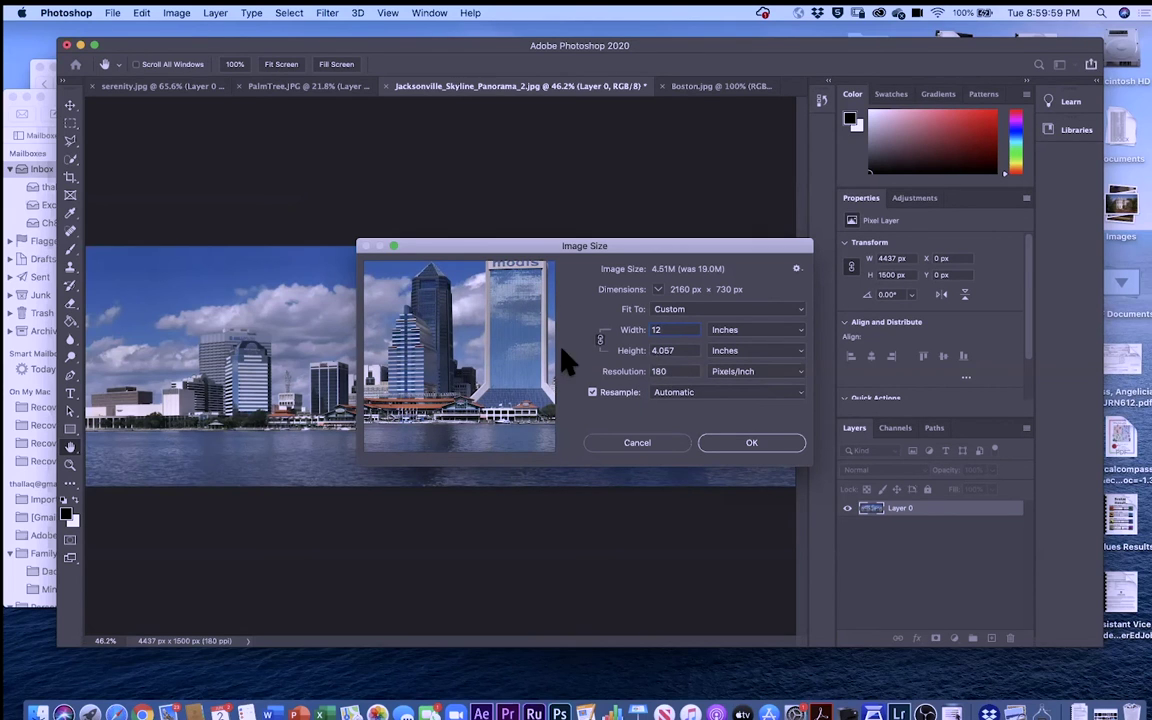
pyautogui.click(637, 443)
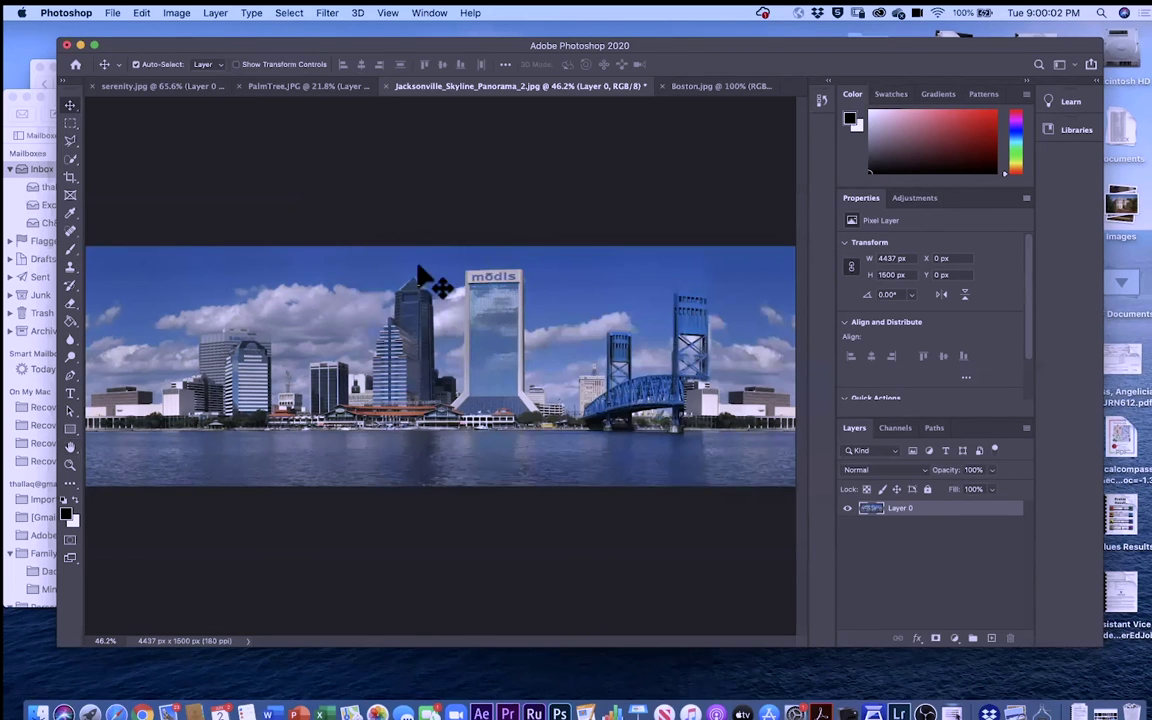
# - Resize the image with proportions unconstrained, setting the height to 24.65 inches to match the width and make it square
pyautogui.click(180, 14)
pyautogui.click(200, 120)
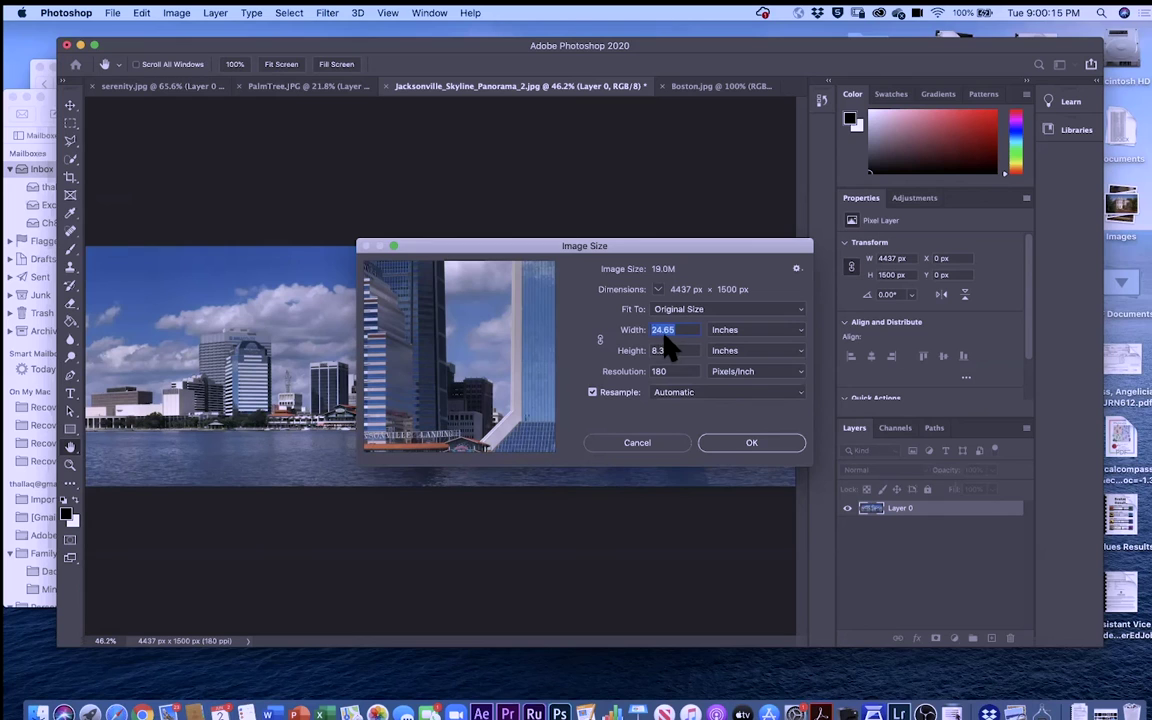
pyautogui.press('Tab')
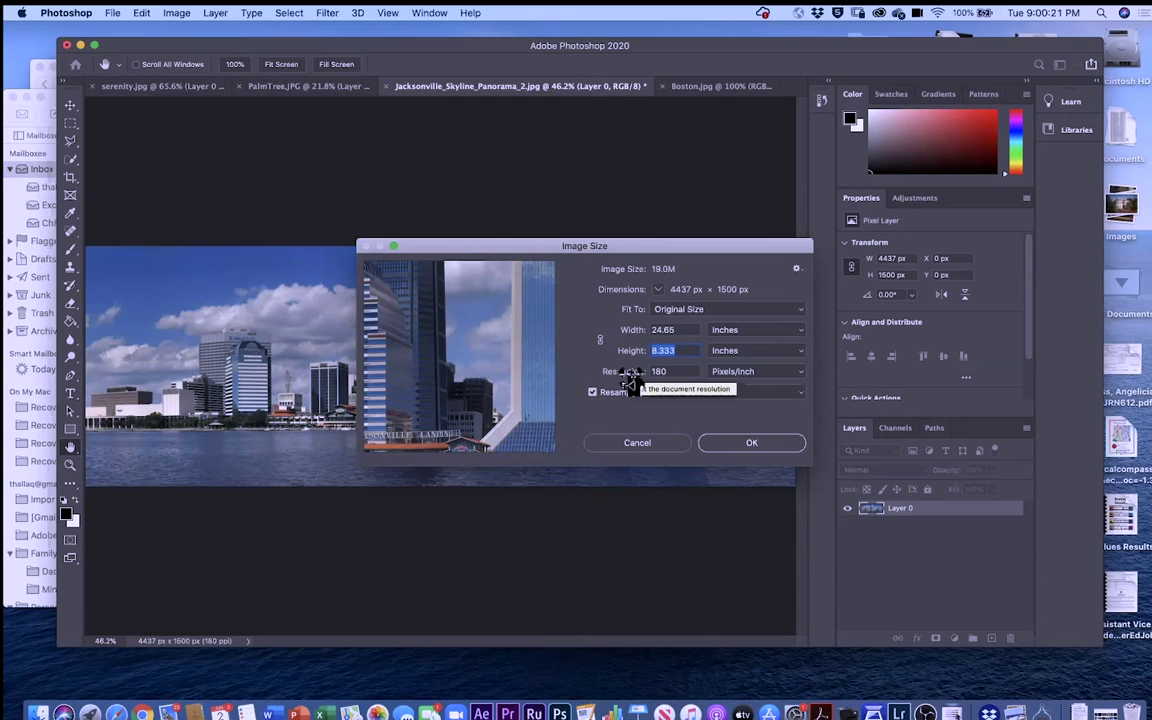
pyautogui.write('24')
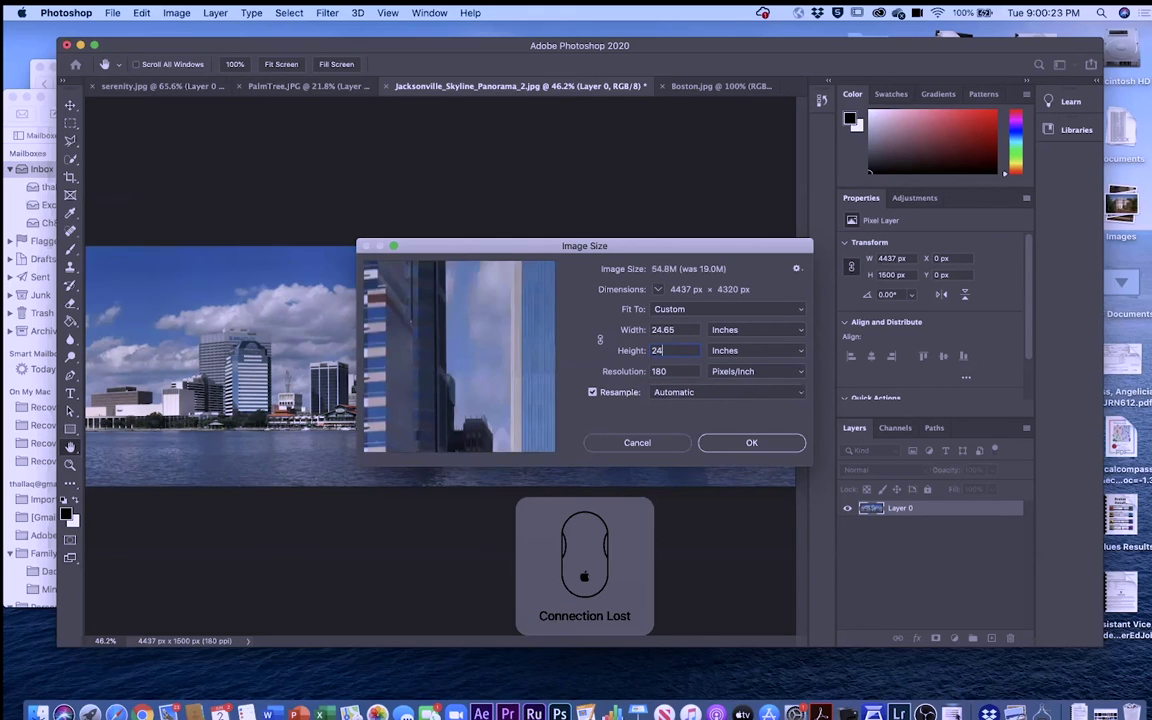
pyautogui.write('.65')
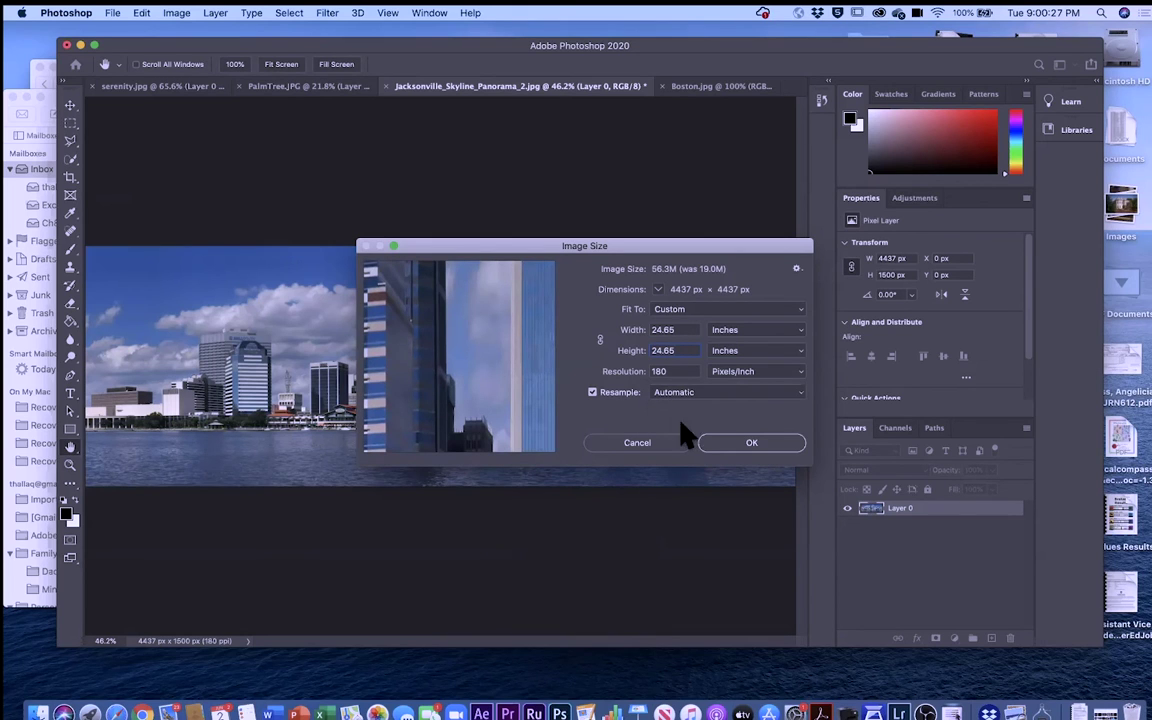
pyautogui.click(748, 444)
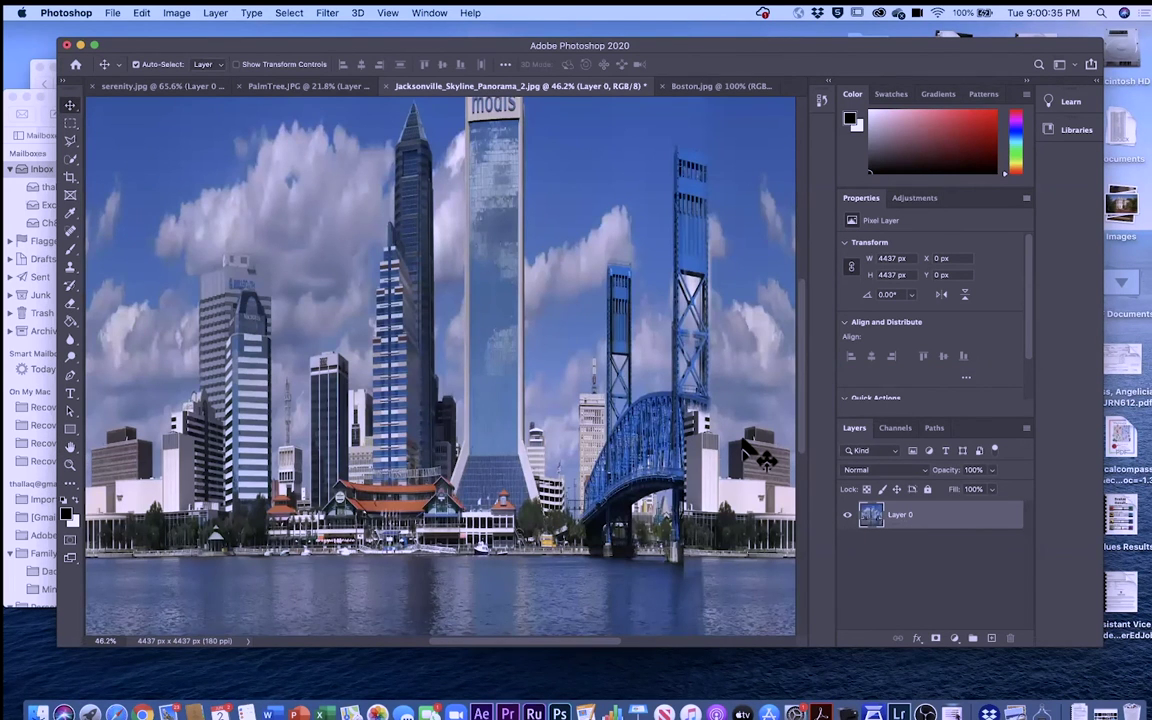
# - Apply the Polar Coordinates distort filter to the square skyline with the Rectangular to Polar option
pyautogui.press('super+minus')
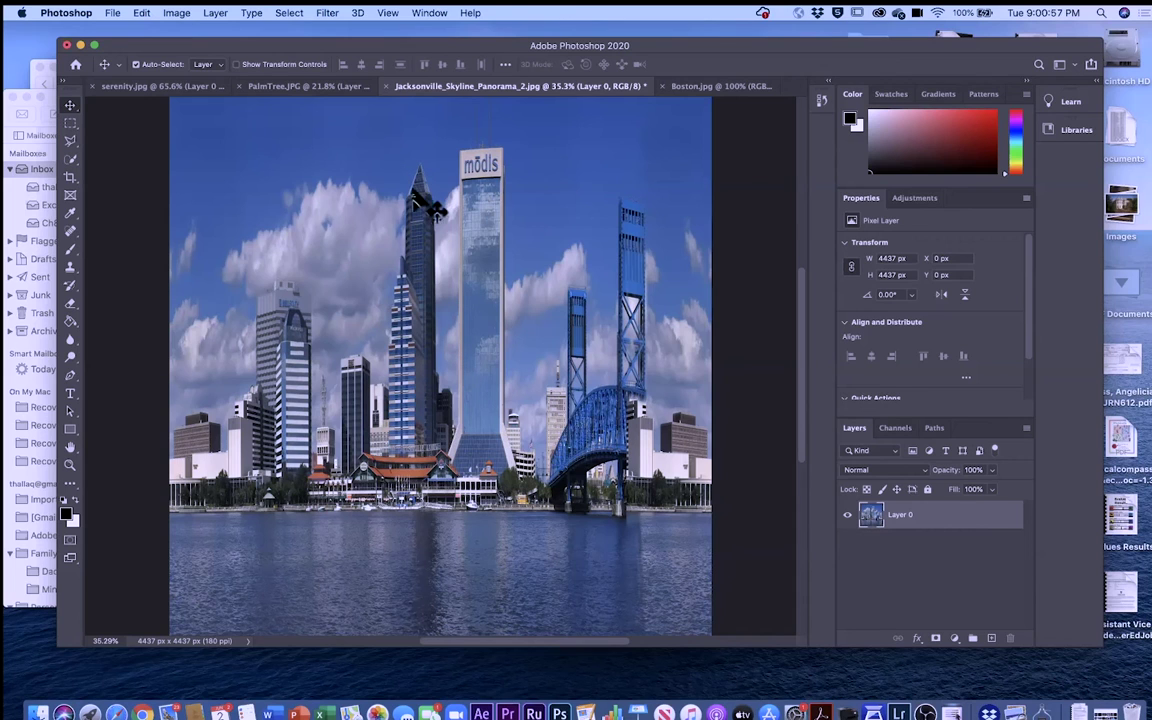
pyautogui.click(328, 14)
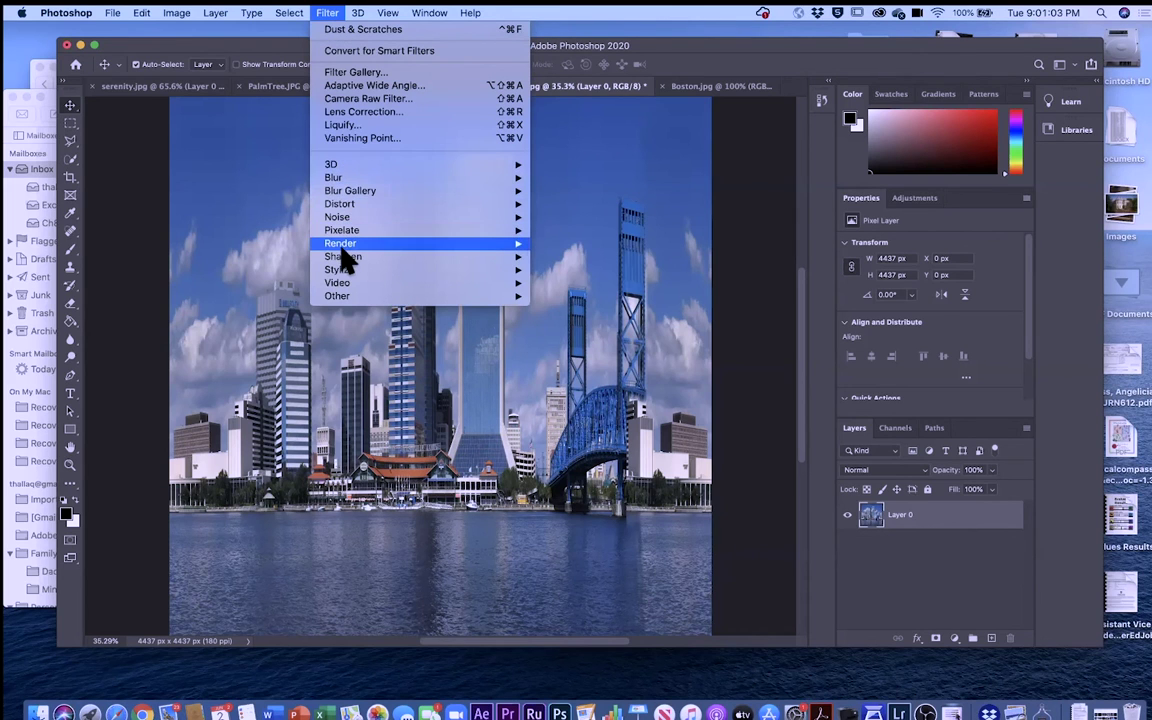
pyautogui.moveTo(342, 246)
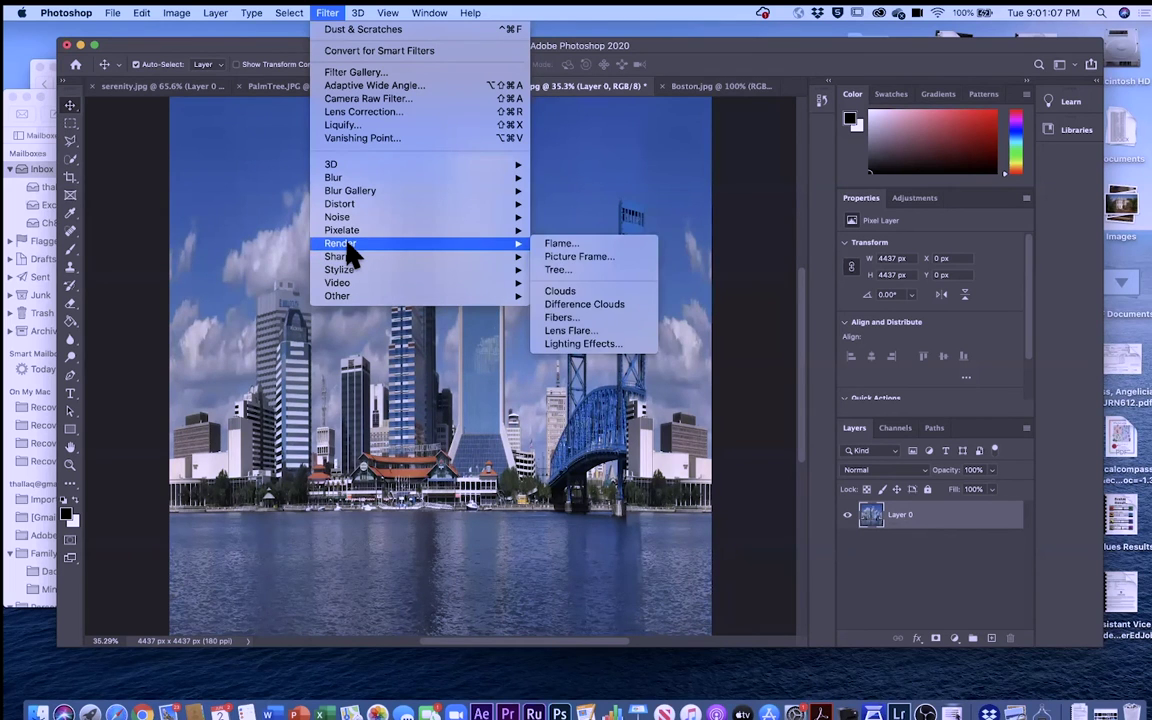
pyautogui.moveTo(350, 206)
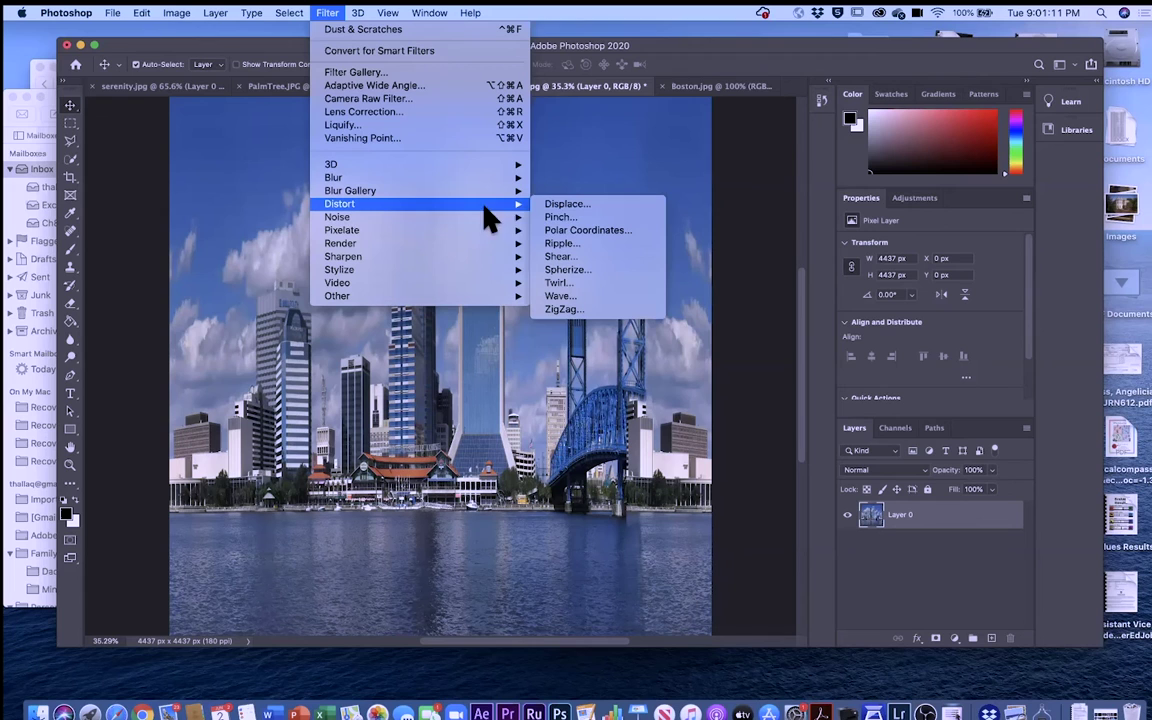
pyautogui.click(609, 230)
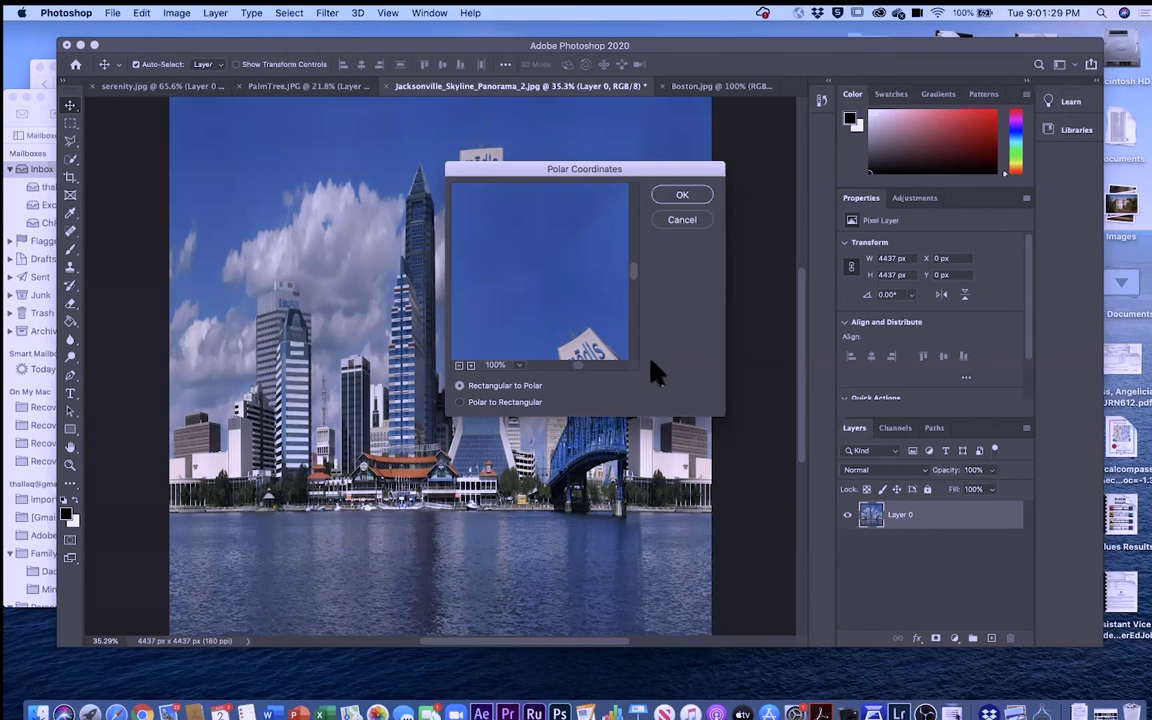
pyautogui.click(682, 194)
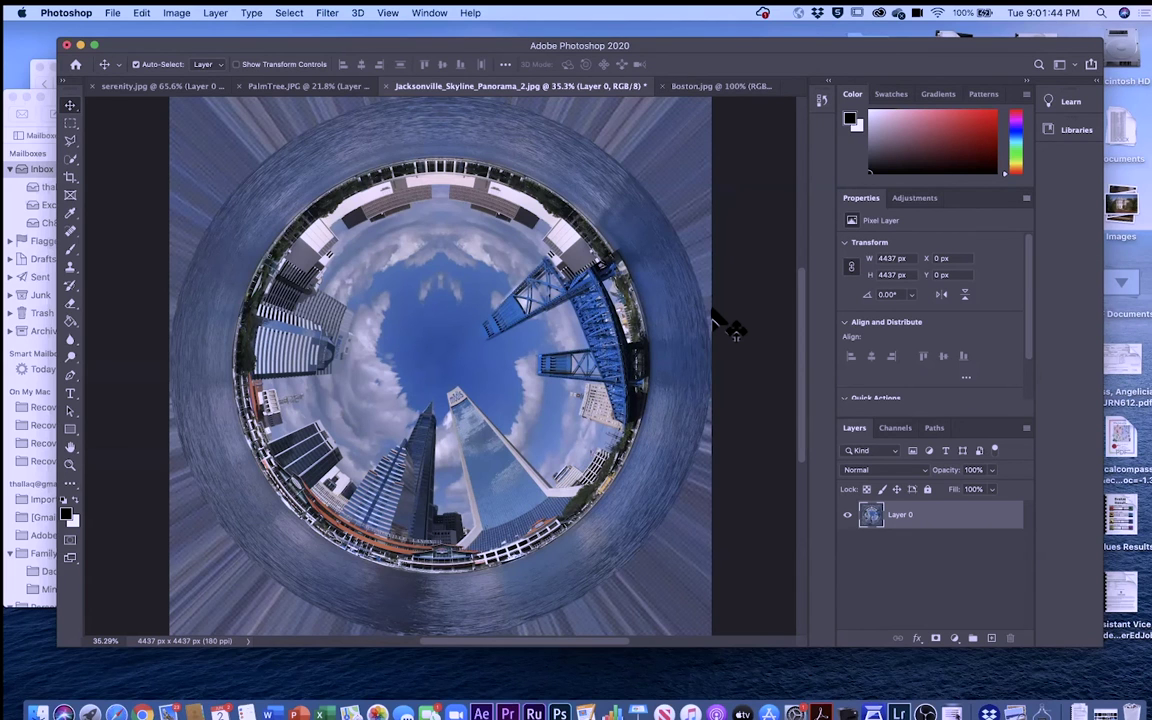
# - Undo the Polar Coordinates filter and rotate the square skyline layer 180°
pyautogui.press('super+z')
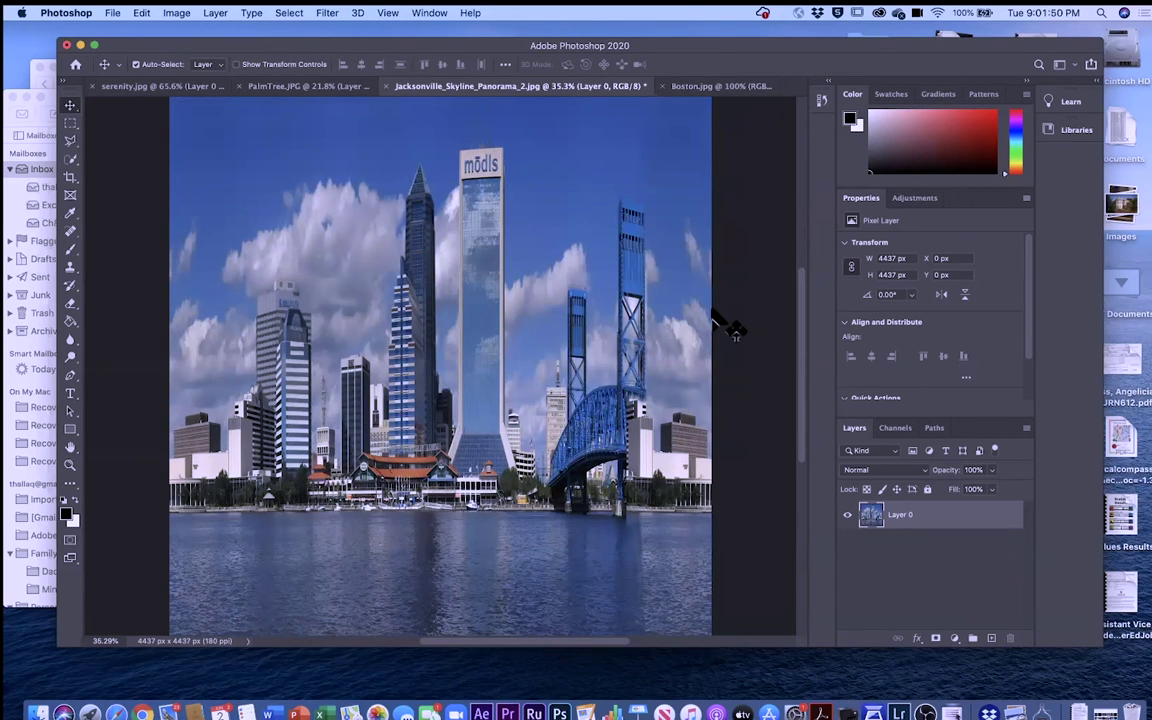
pyautogui.click(138, 13)
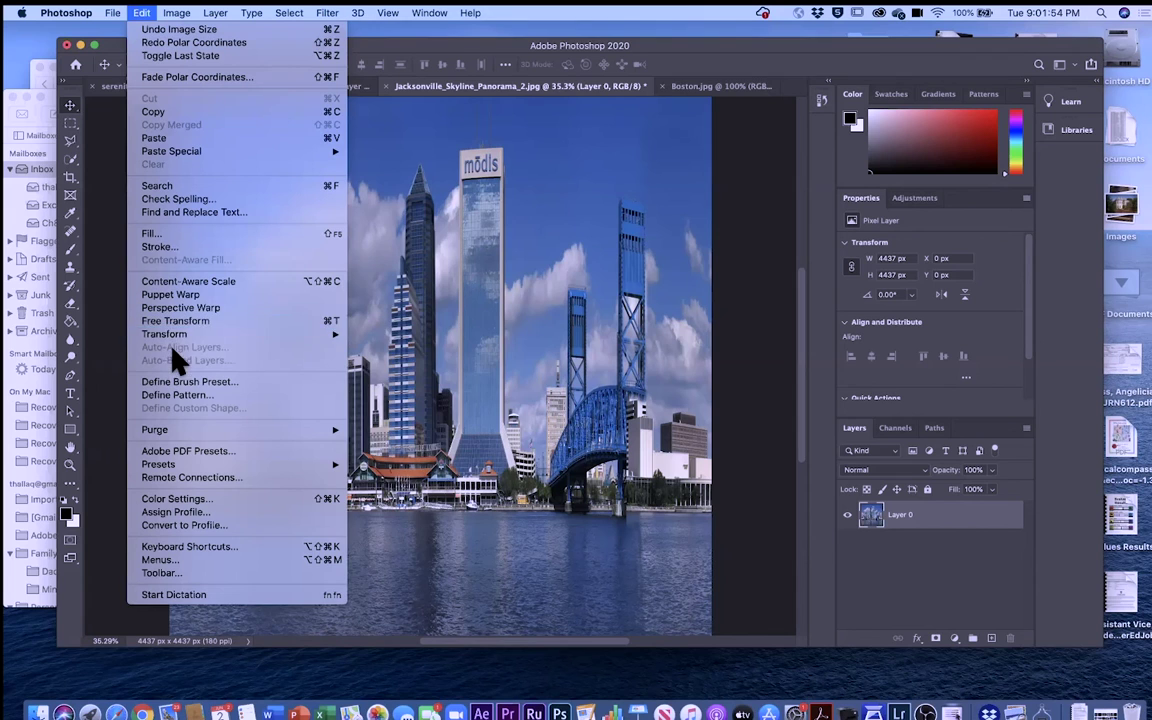
pyautogui.moveTo(183, 340)
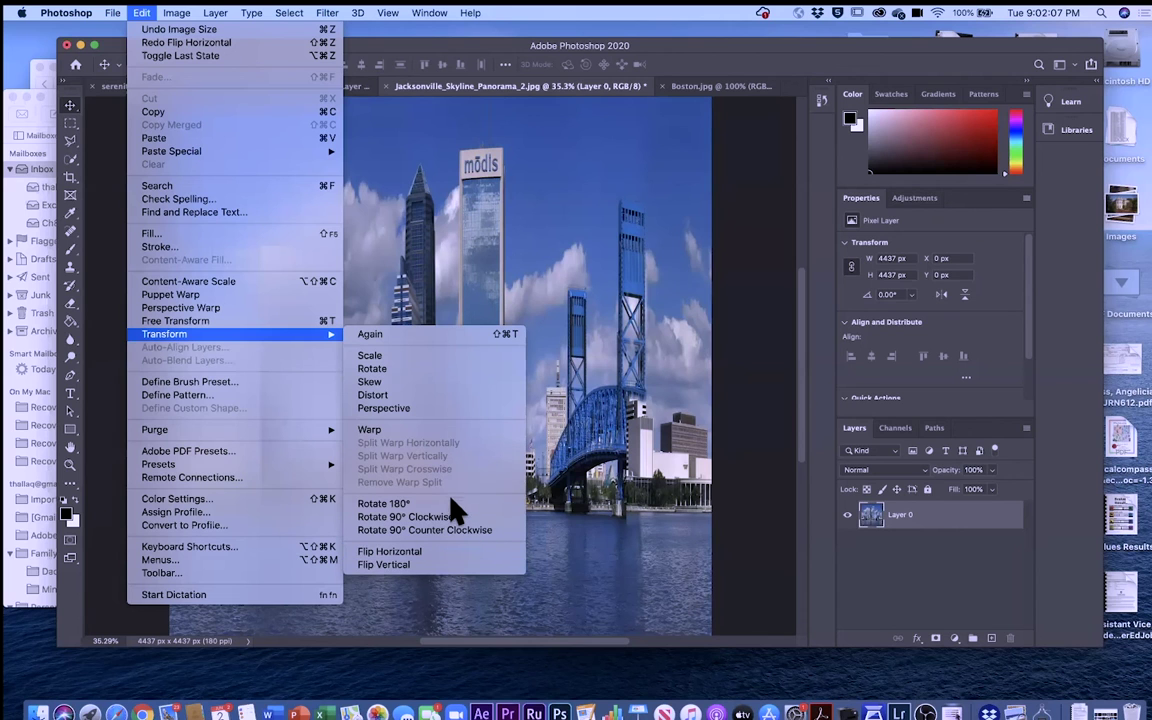
pyautogui.click(455, 510)
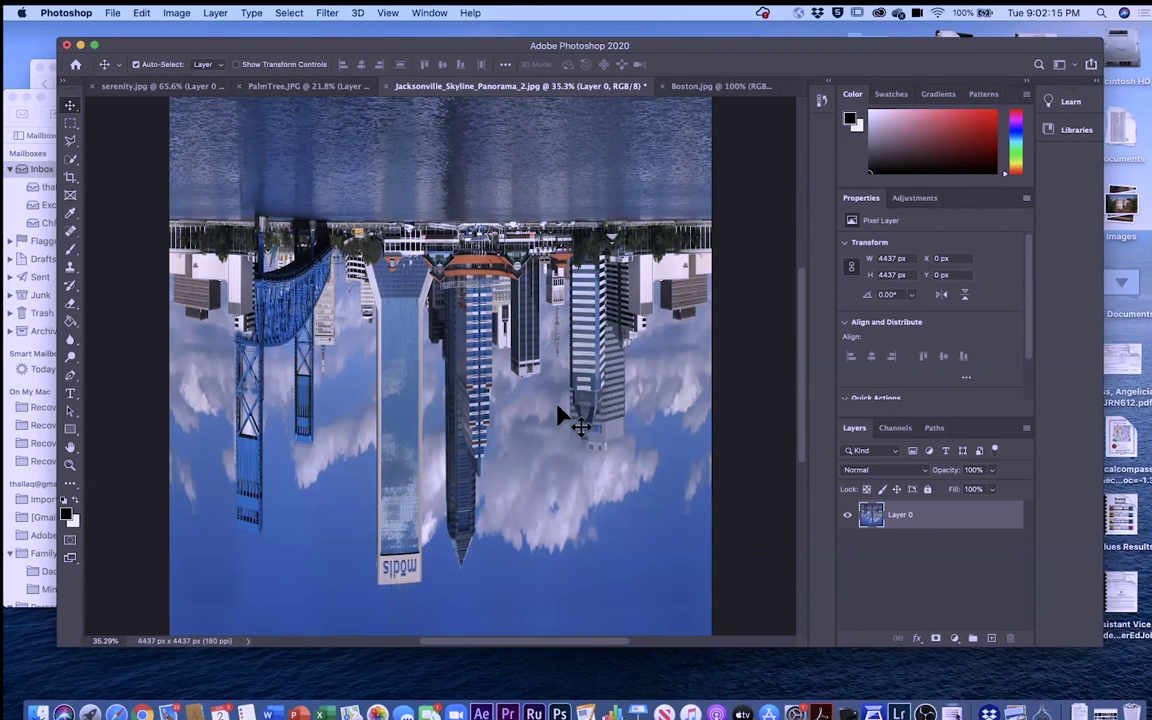
# - Reapply the Polar Coordinates filter with its last settings to the upside-down skyline
pyautogui.click(322, 14)
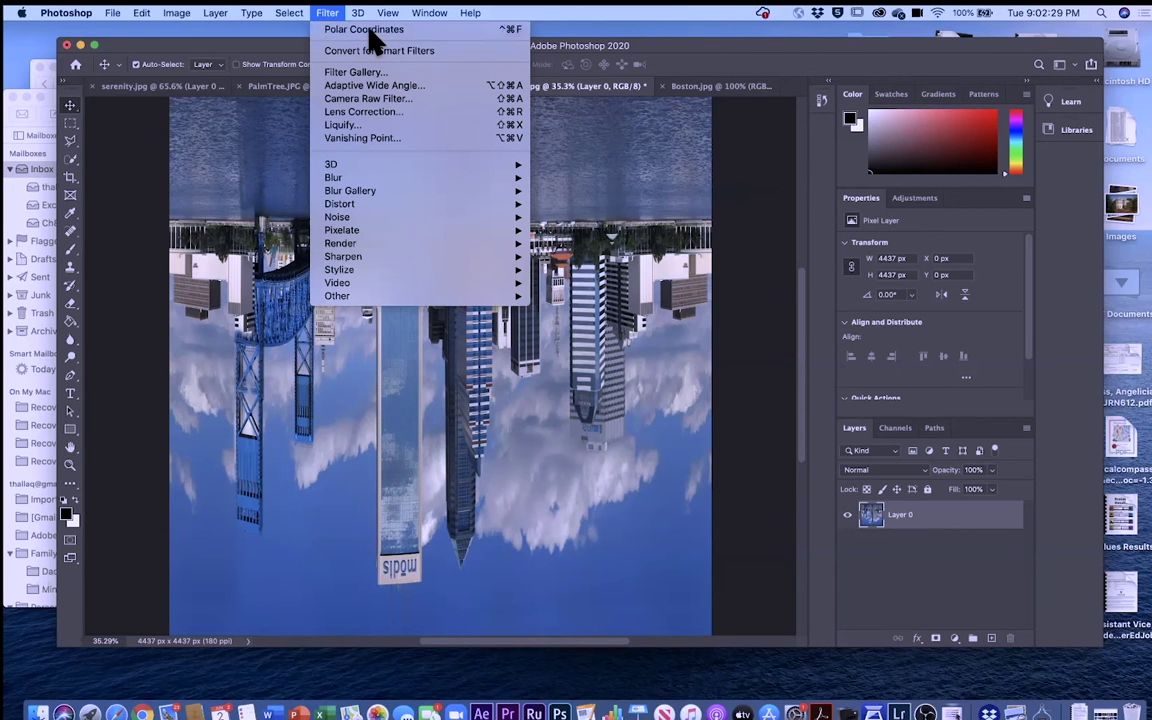
pyautogui.click(370, 30)
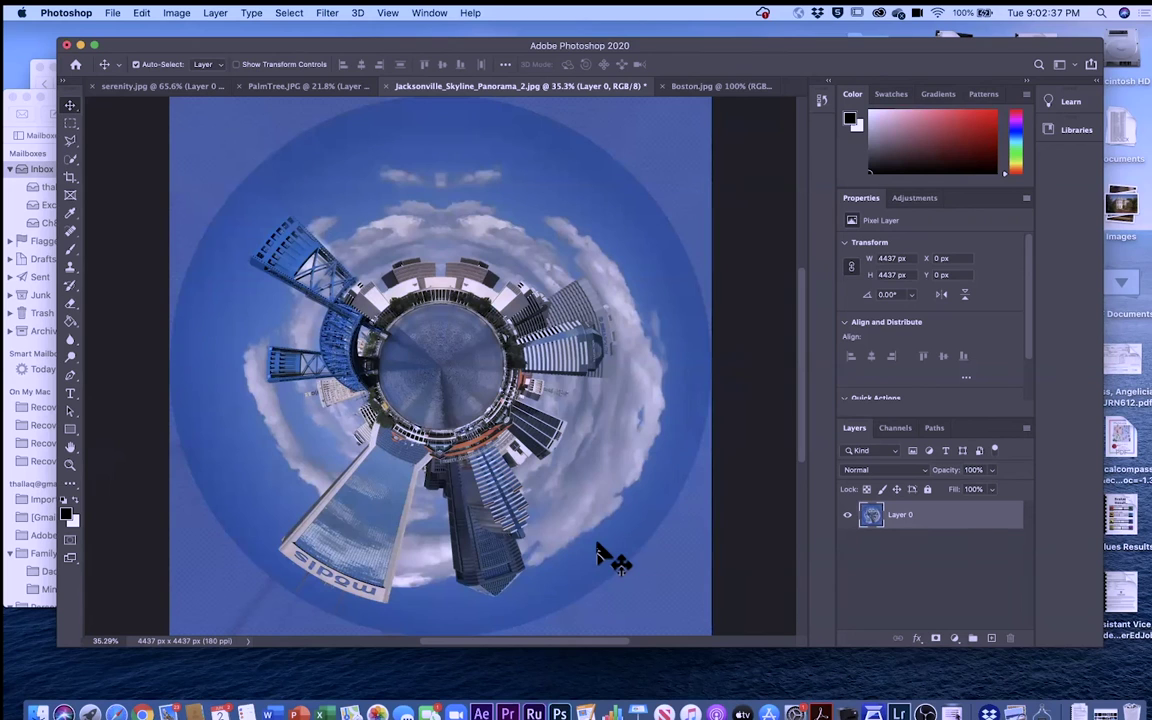
# - Unlock the background of Boston.jpg and copy the boy's photo into the skyline document over the bridge
pyautogui.click(690, 87)
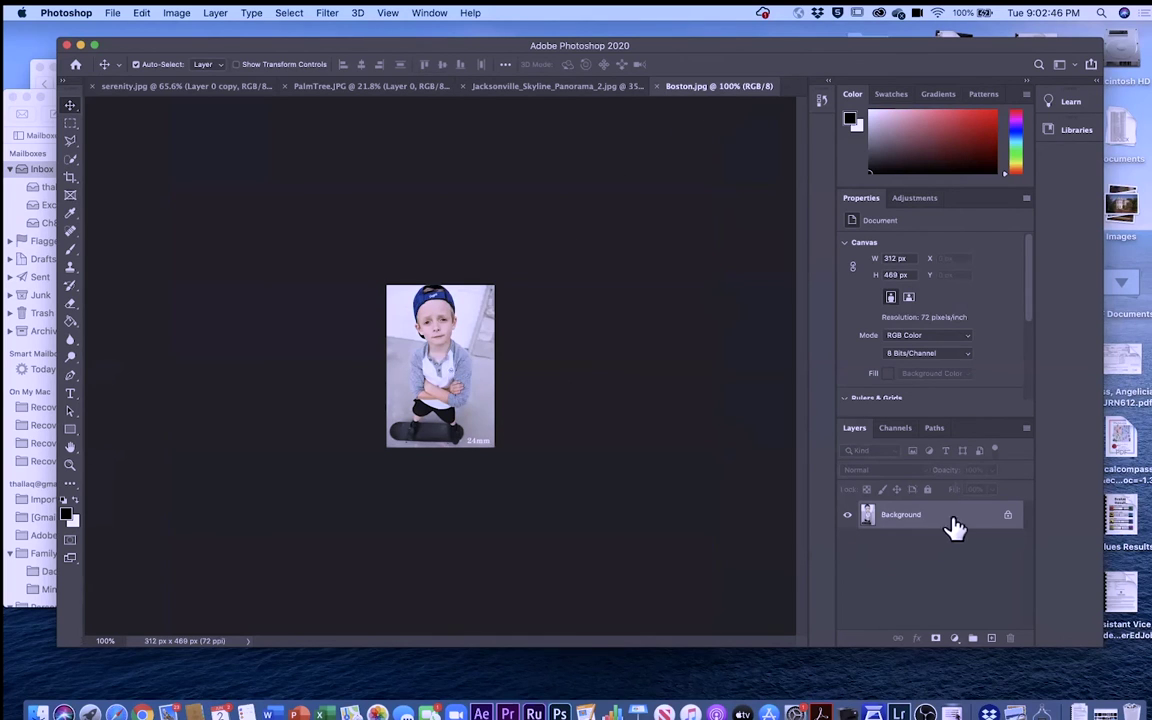
pyautogui.click(1005, 517)
pyautogui.moveTo(683, 87); pyautogui.dragTo(620, 290)
pyautogui.moveTo(895, 515); pyautogui.dragTo(300, 400)
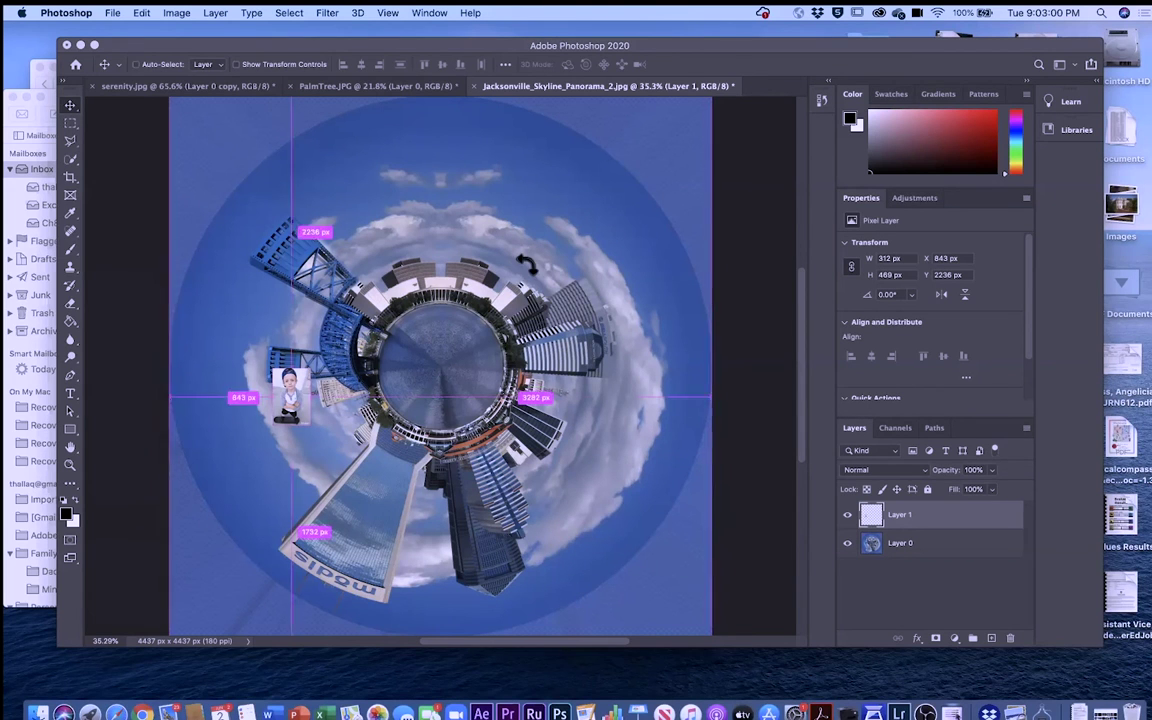
# - Scale the boy's photo proportionally to about 337% with Free Transform
pyautogui.press('super+t')
pyautogui.moveTo(308, 374); pyautogui.dragTo(450, 266)
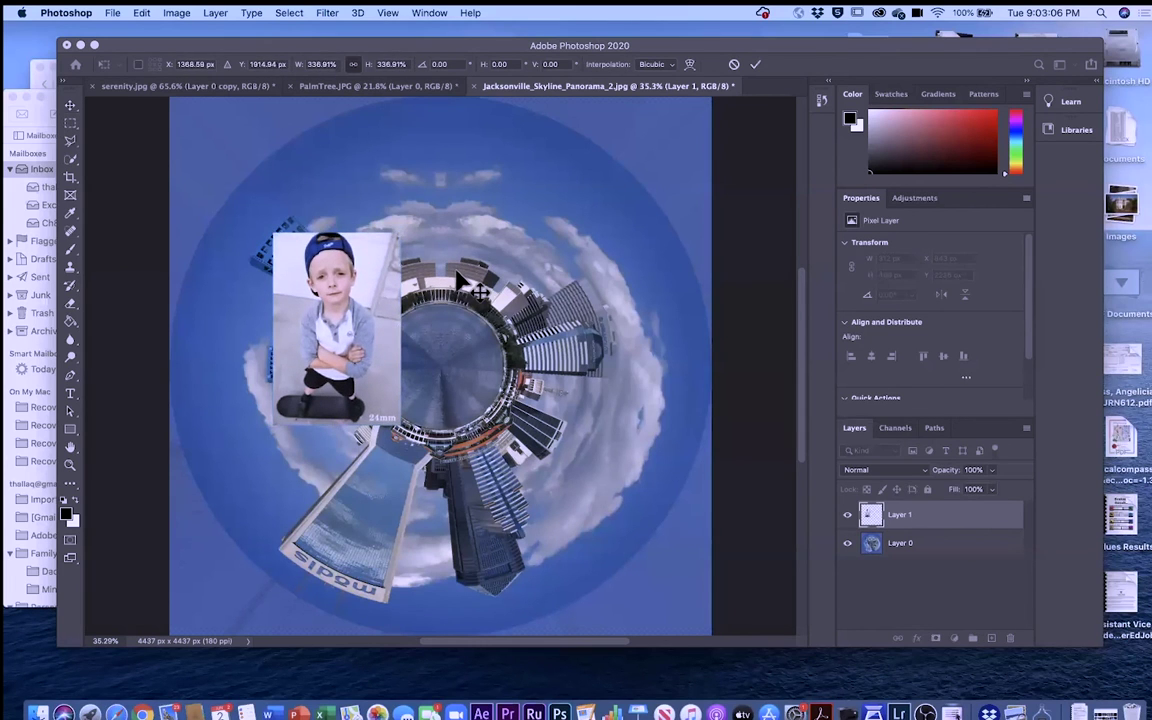
pyautogui.press('Return')
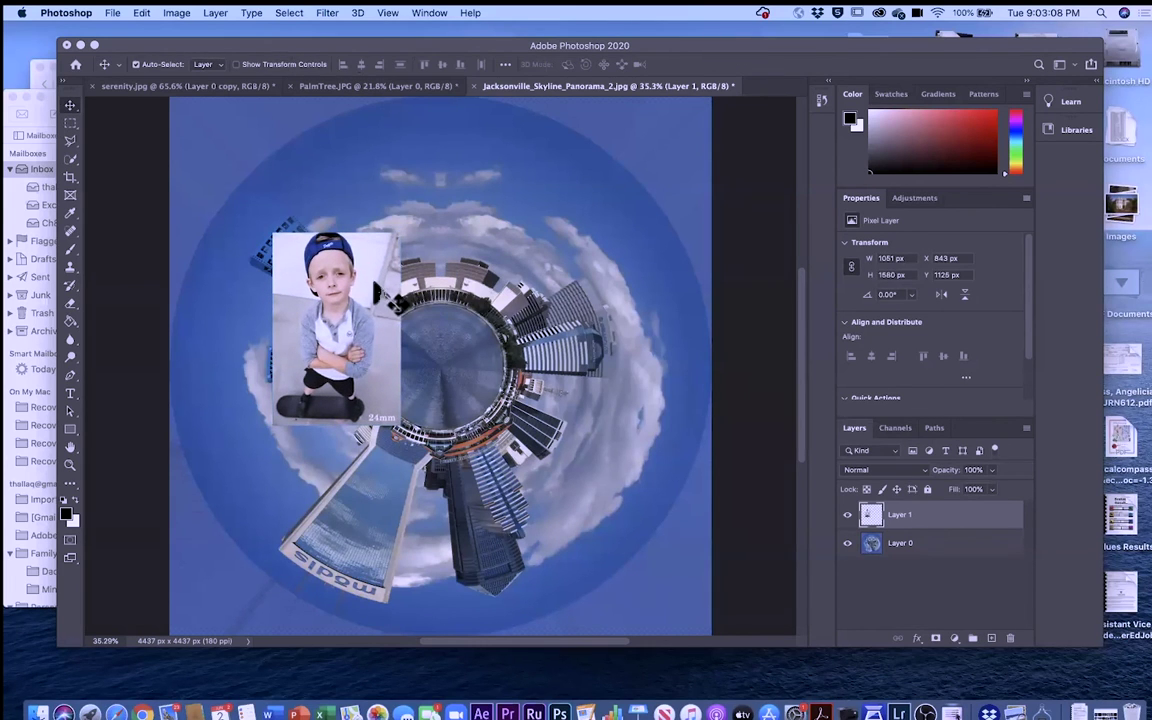
# - Select the backdrop around the boy and his skateboard with the Quick Selection tool
pyautogui.click(70, 160)
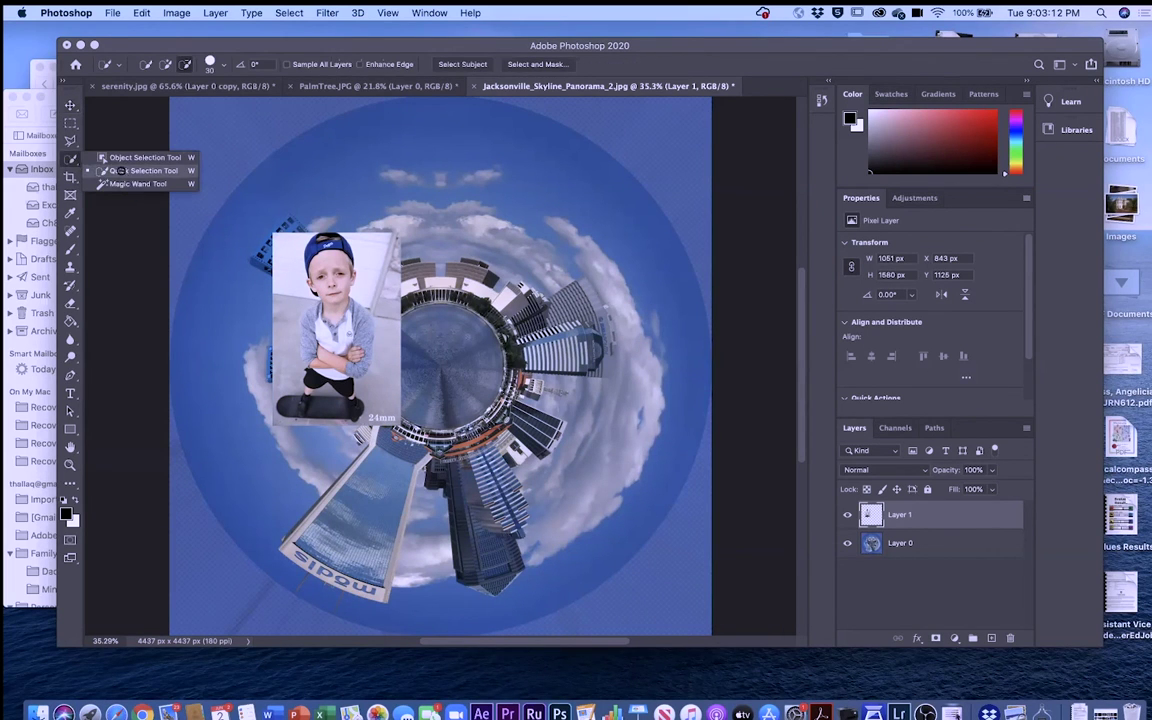
pyautogui.click(112, 170)
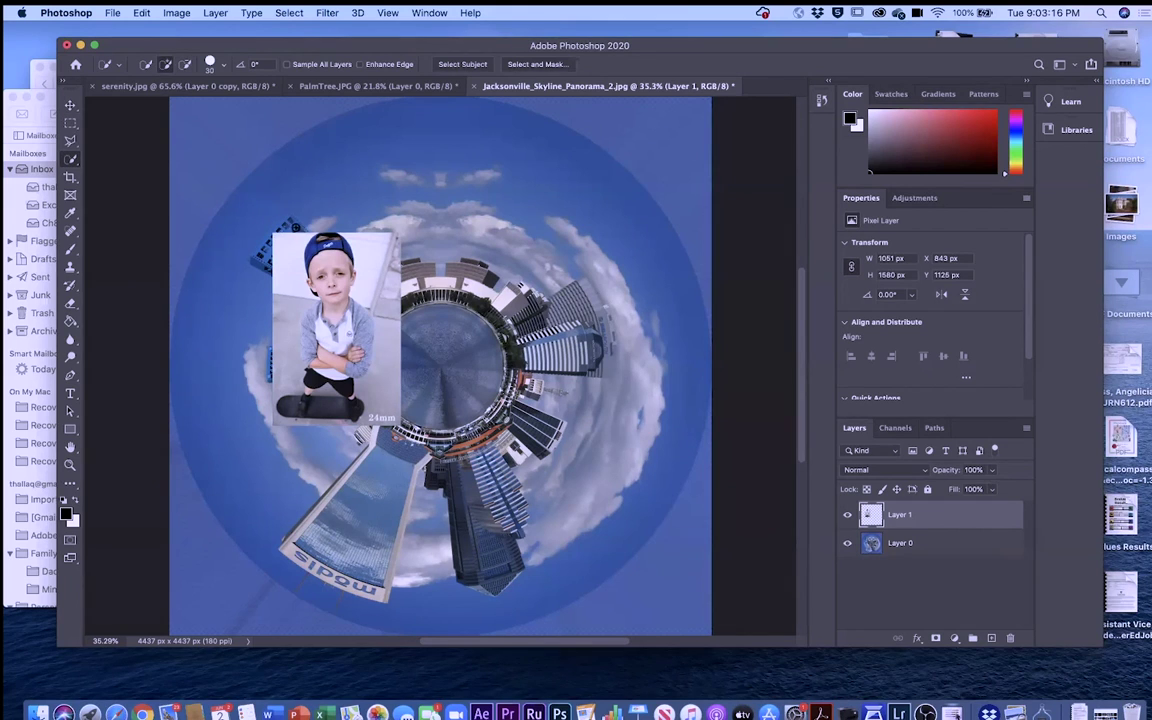
pyautogui.moveTo(288, 304); pyautogui.dragTo(282, 363)
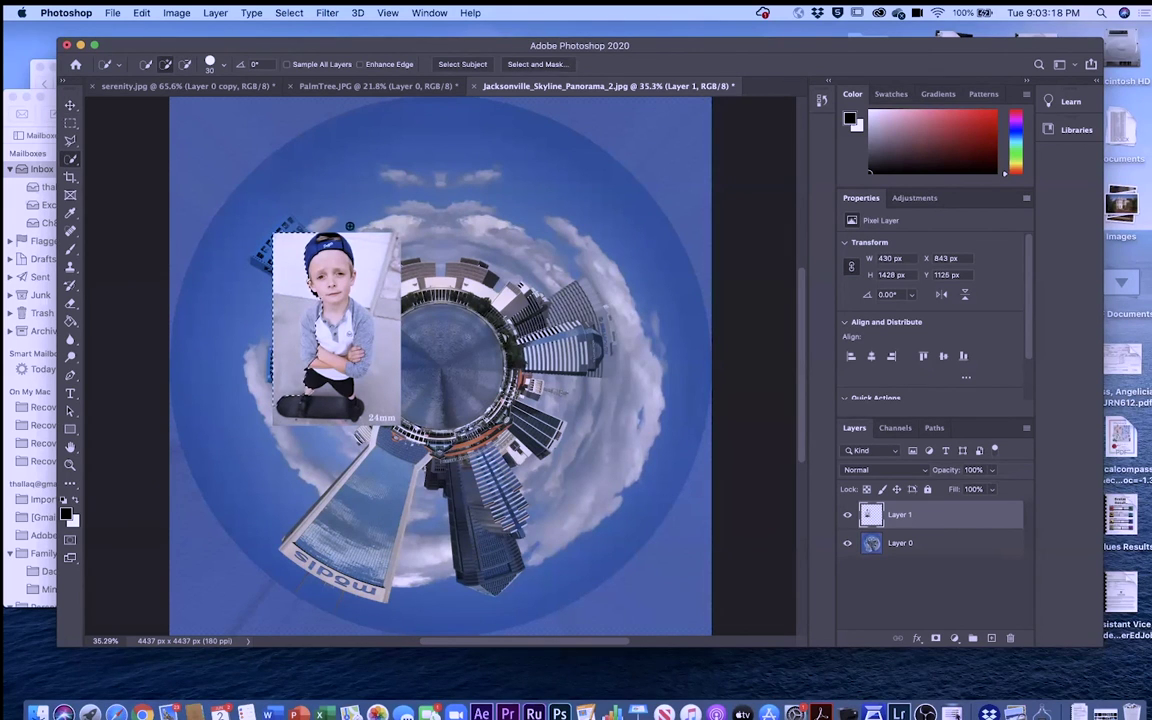
pyautogui.moveTo(350, 261); pyautogui.dragTo(394, 393)
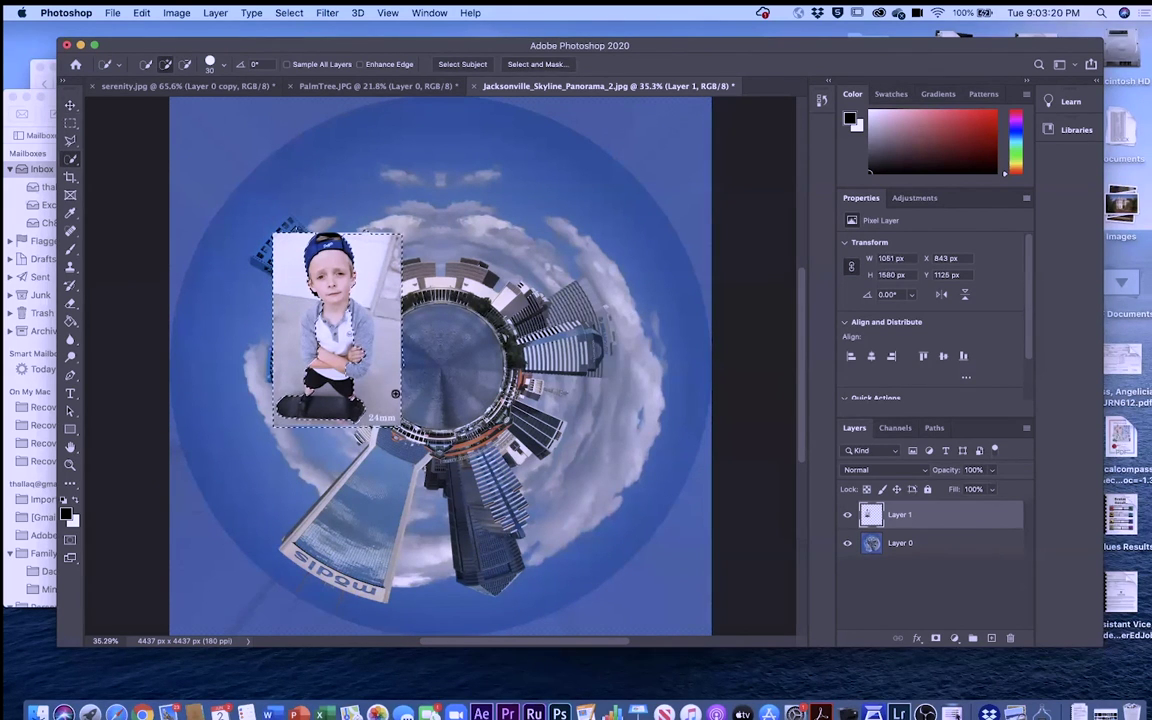
# - Subtract the boy's shirt and both sleeves from the backdrop selection
pyautogui.click(185, 64)
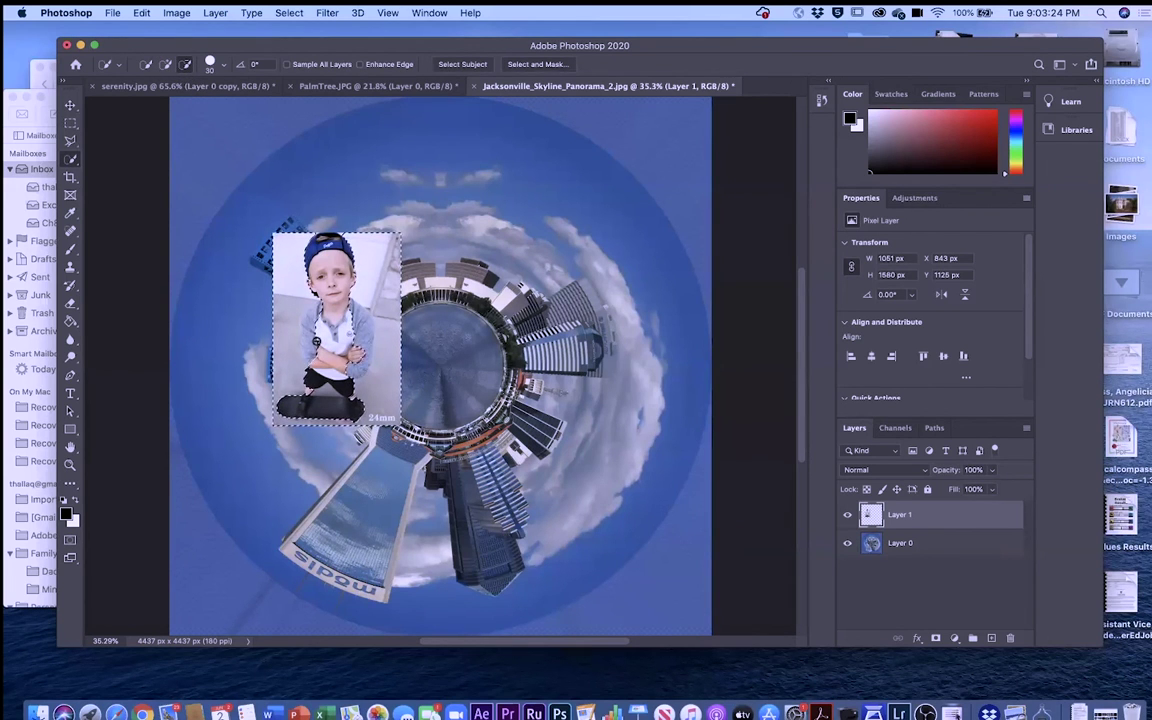
pyautogui.press('super+equal')
pyautogui.press('super+equal')
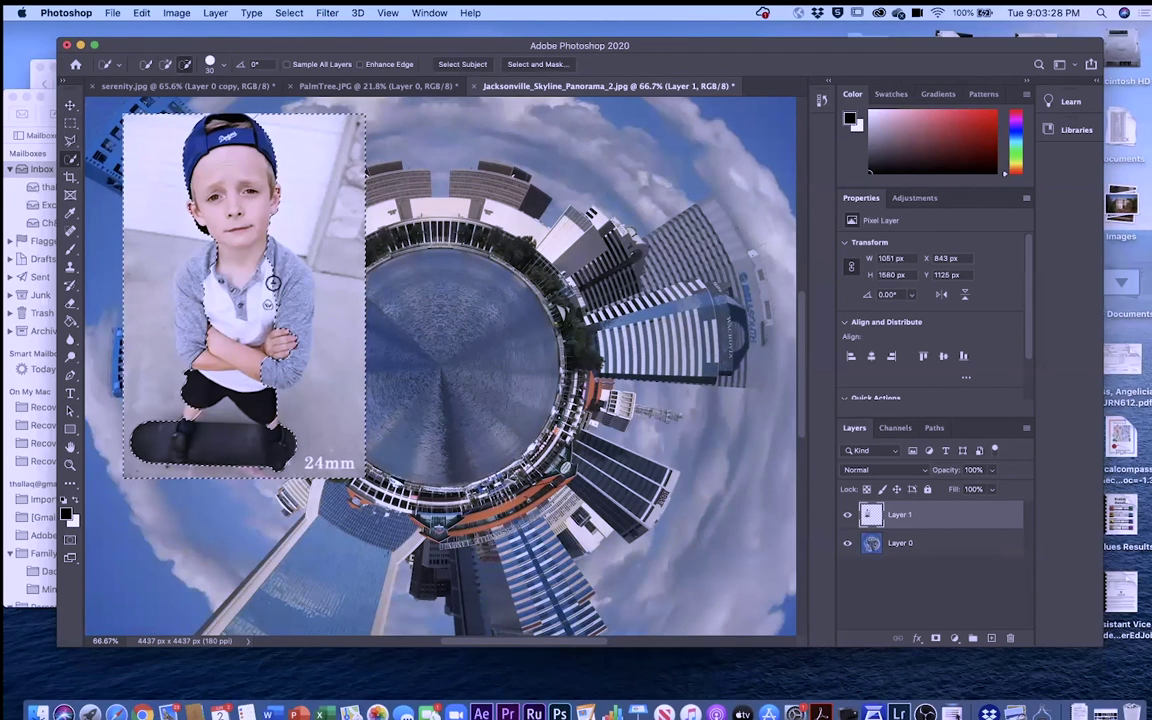
pyautogui.moveTo(290, 291)
pyautogui.mouseDown()
pyautogui.moveTo(284, 281)
pyautogui.moveTo(291, 345)
pyautogui.mouseUp()
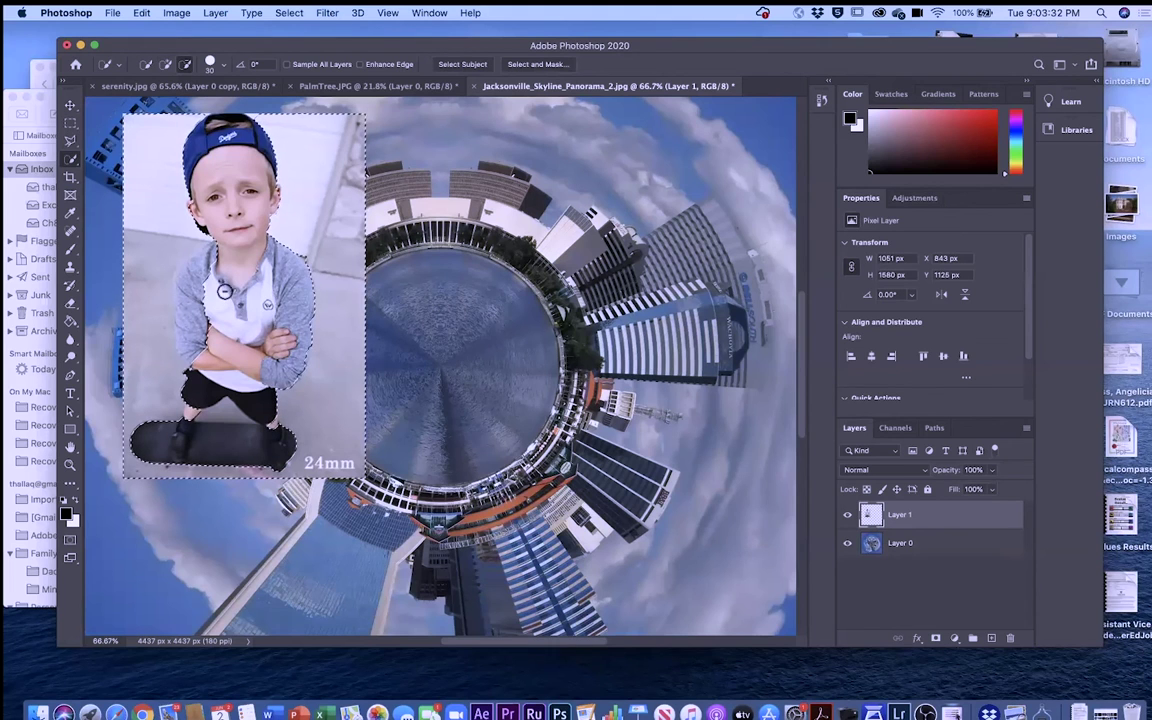
pyautogui.moveTo(183, 294); pyautogui.dragTo(190, 268)
pyautogui.moveTo(184, 336); pyautogui.dragTo(190, 350)
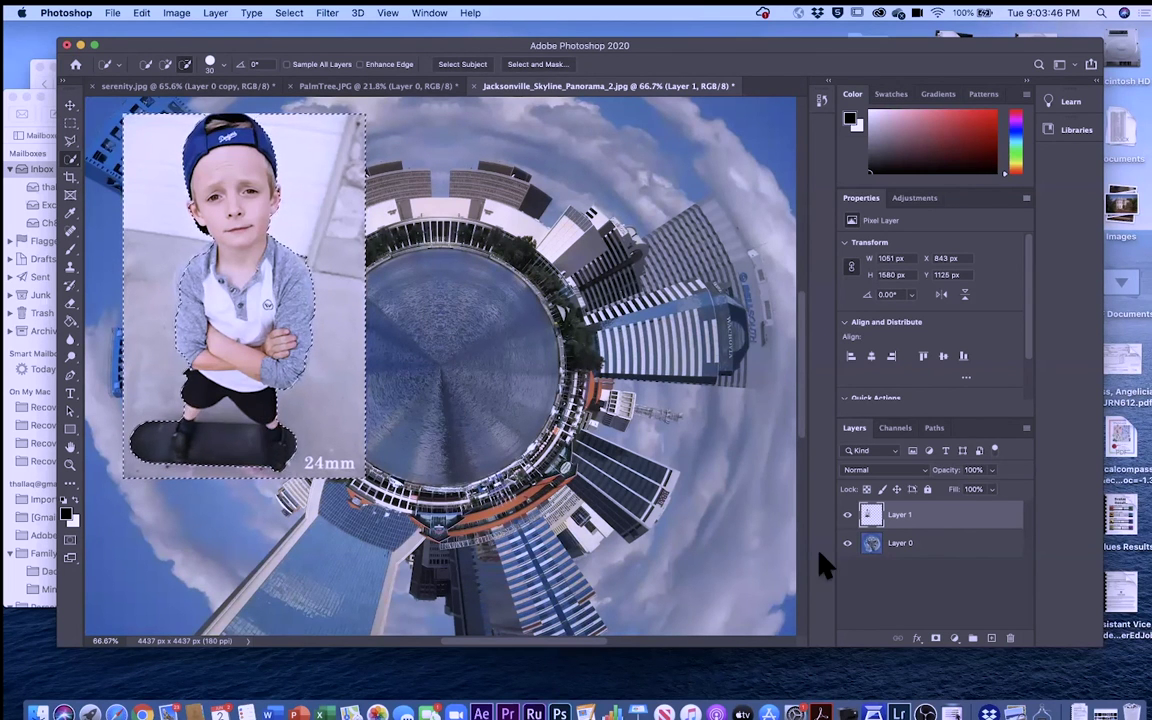
# - Invert the selection and add a layer mask that hides the backdrop around the boy
pyautogui.click(936, 639)
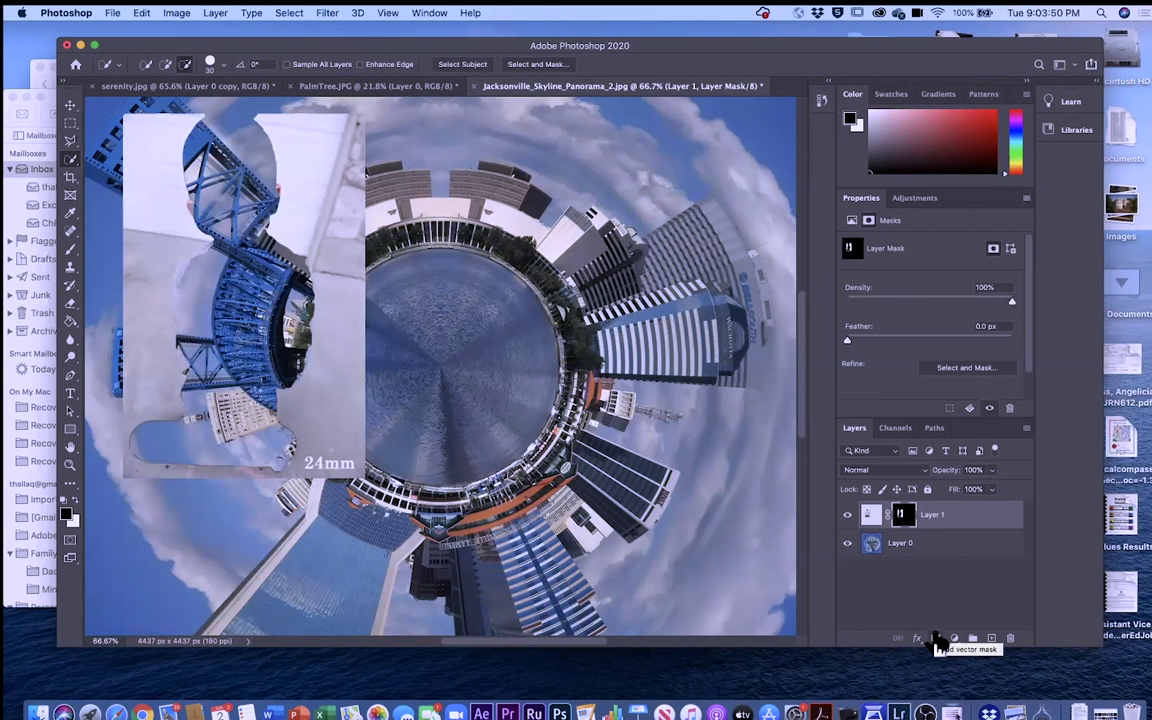
pyautogui.press('super+z')
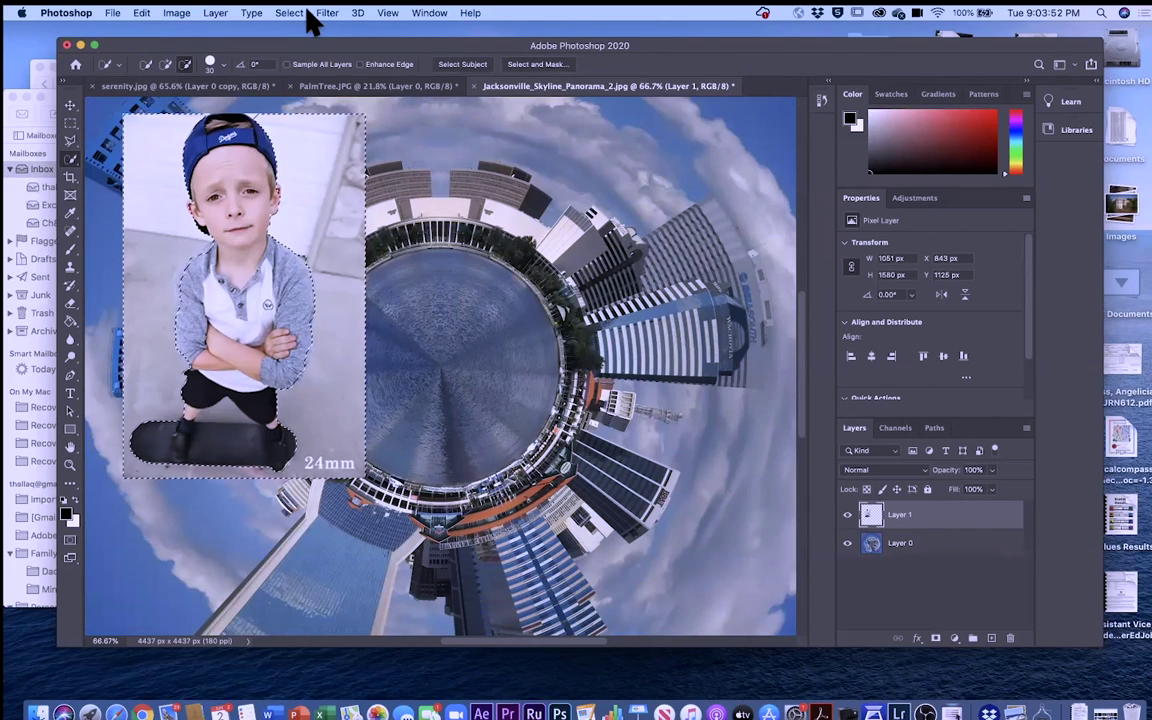
pyautogui.click(288, 13)
pyautogui.click(295, 66)
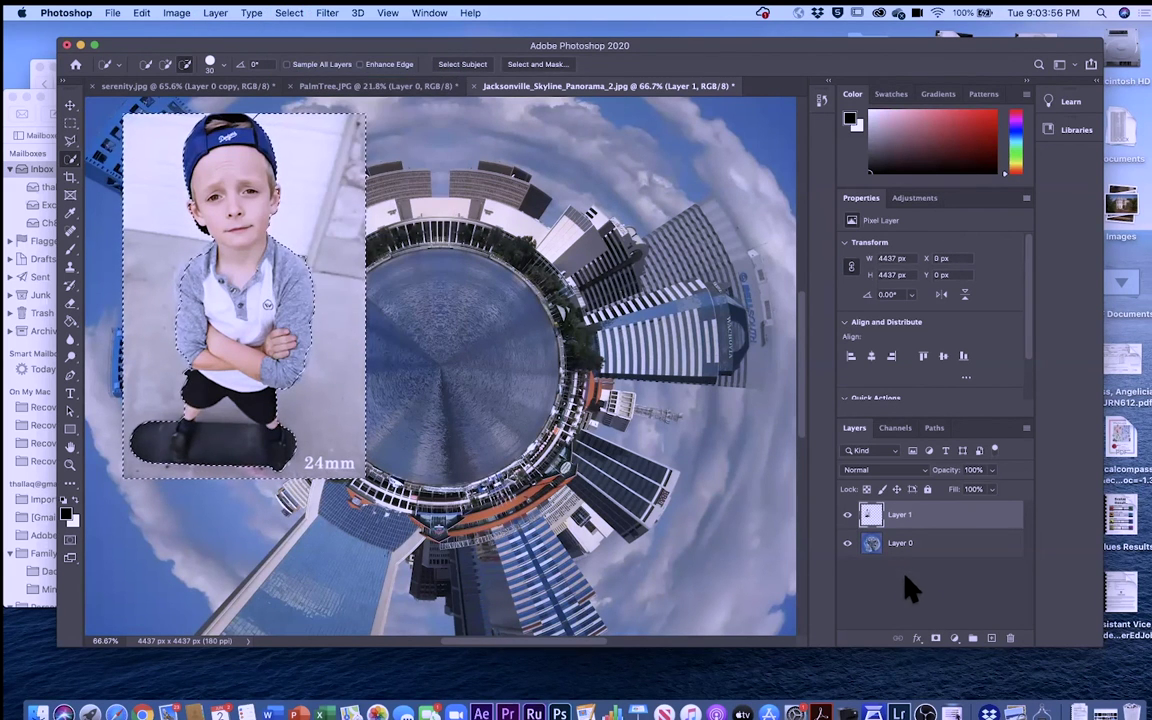
pyautogui.click(935, 638)
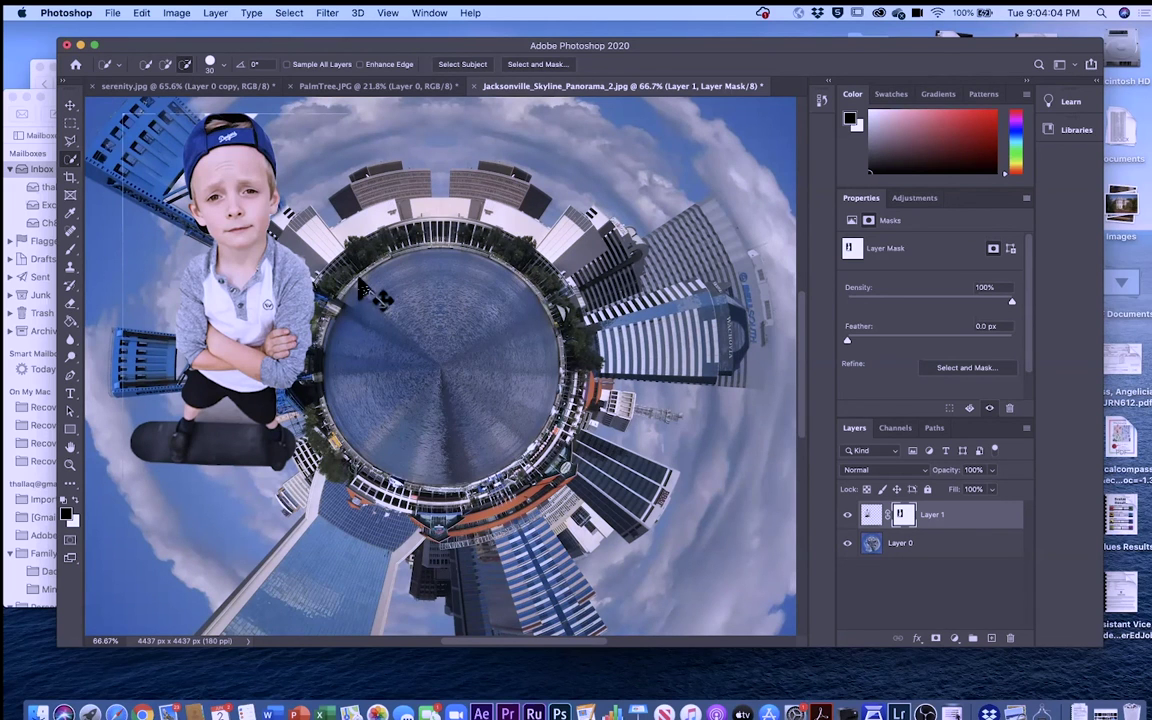
# - Move the cut-out boy slightly inward so the skateboard sits against the edge of the circular skyline
pyautogui.press('v')
pyautogui.moveTo(256, 266); pyautogui.dragTo(293, 279)
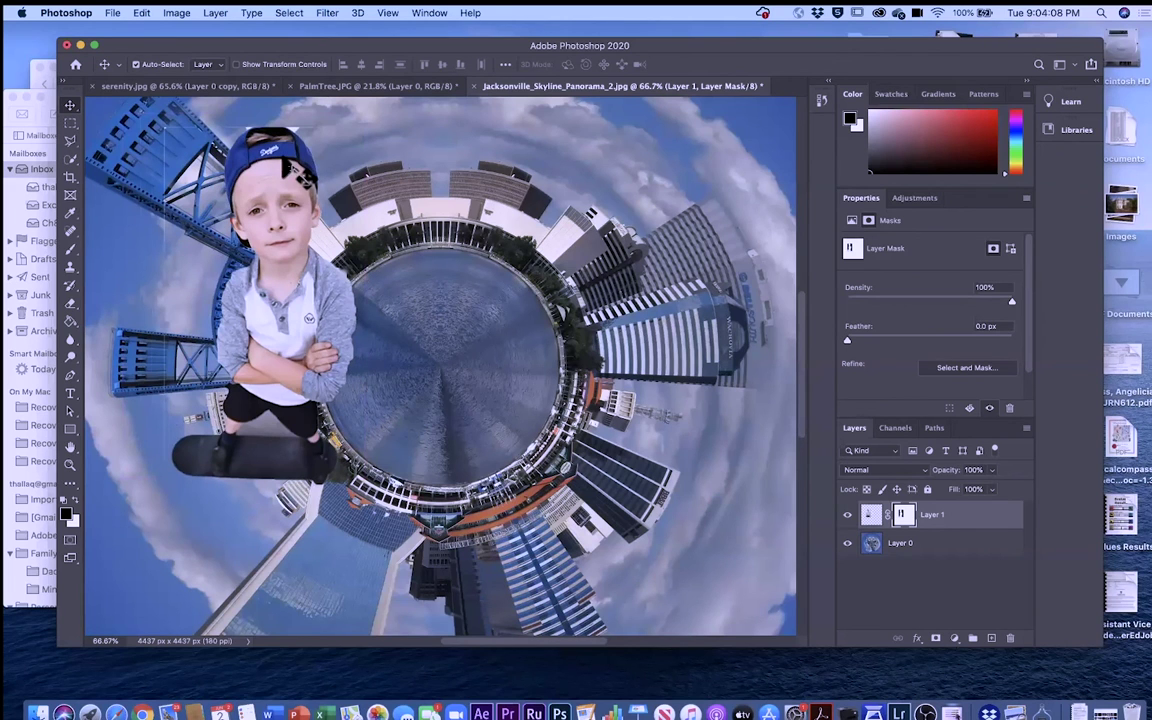
# - Paint black on the boy's layer mask with a 30 px brush at 54% hardness to erase the leftover edge line above his cap
pyautogui.press('super+1')
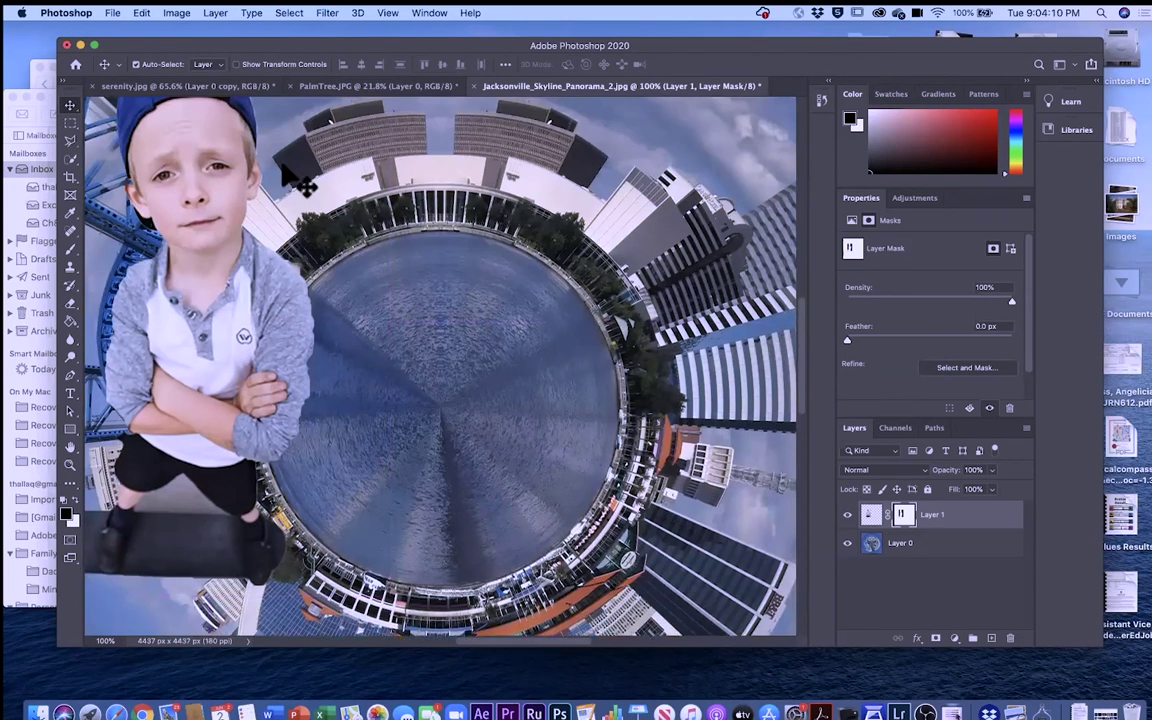
pyautogui.scroll(5, 298, 180)
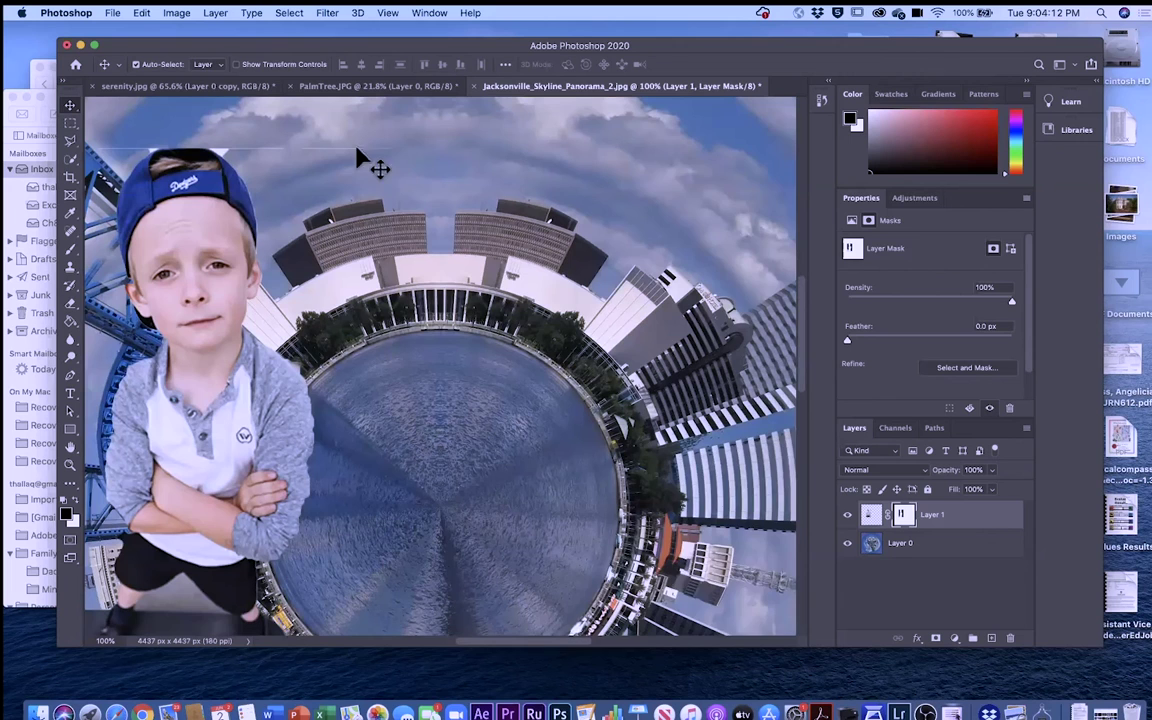
pyautogui.hscroll(-5, 357, 160)
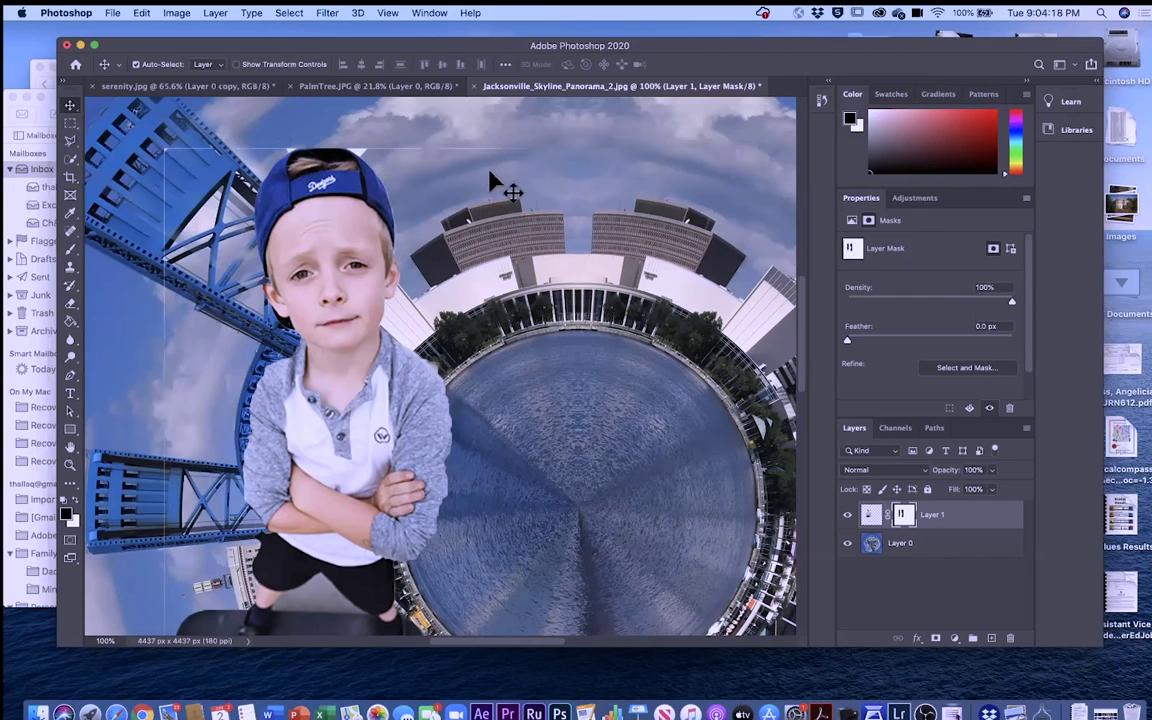
pyautogui.press('b')
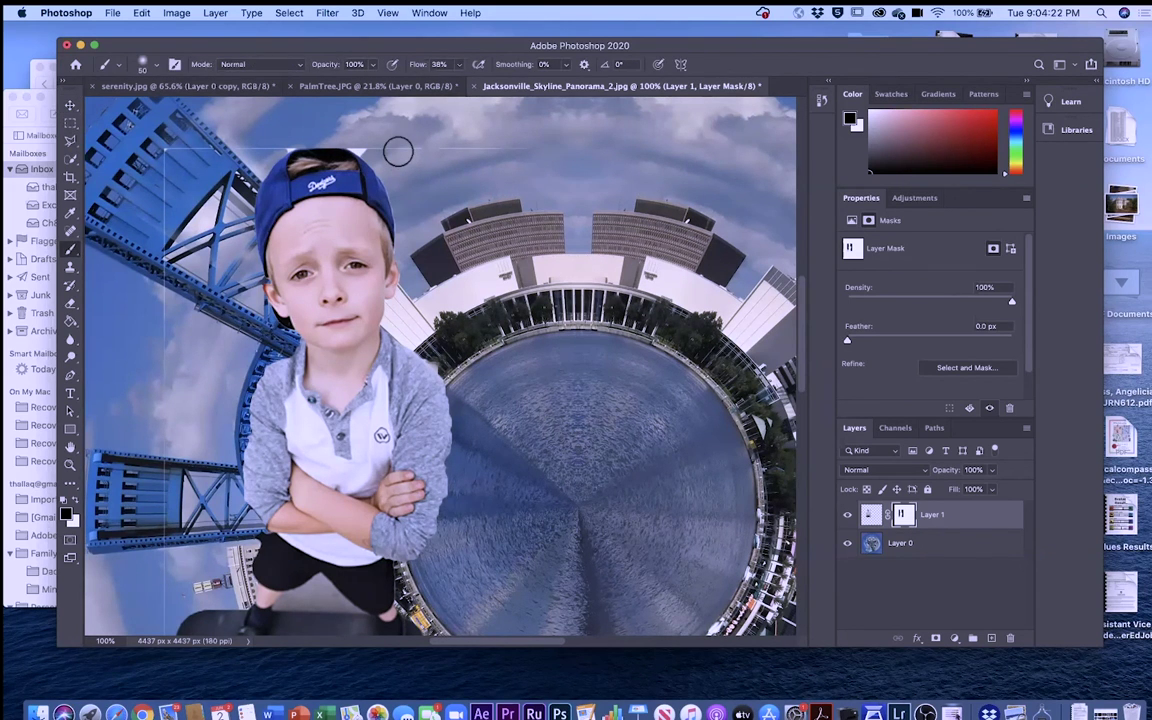
pyautogui.press('[')
pyautogui.press('[')
pyautogui.click(155, 64)
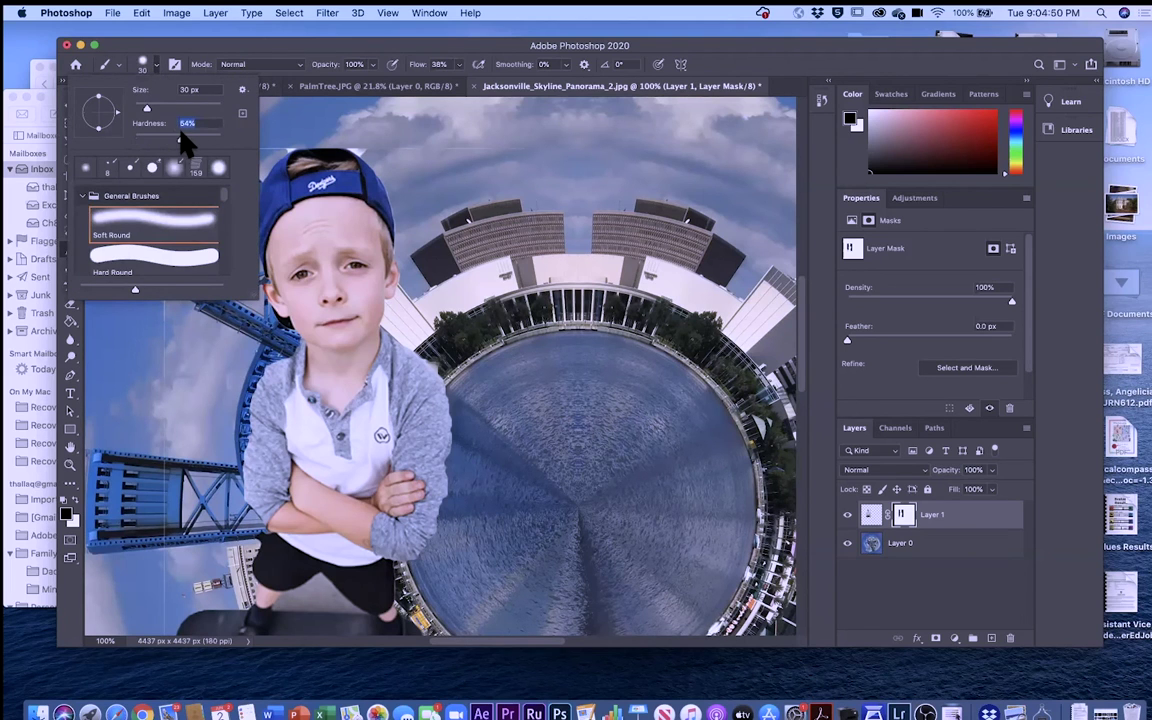
pyautogui.click(362, 150)
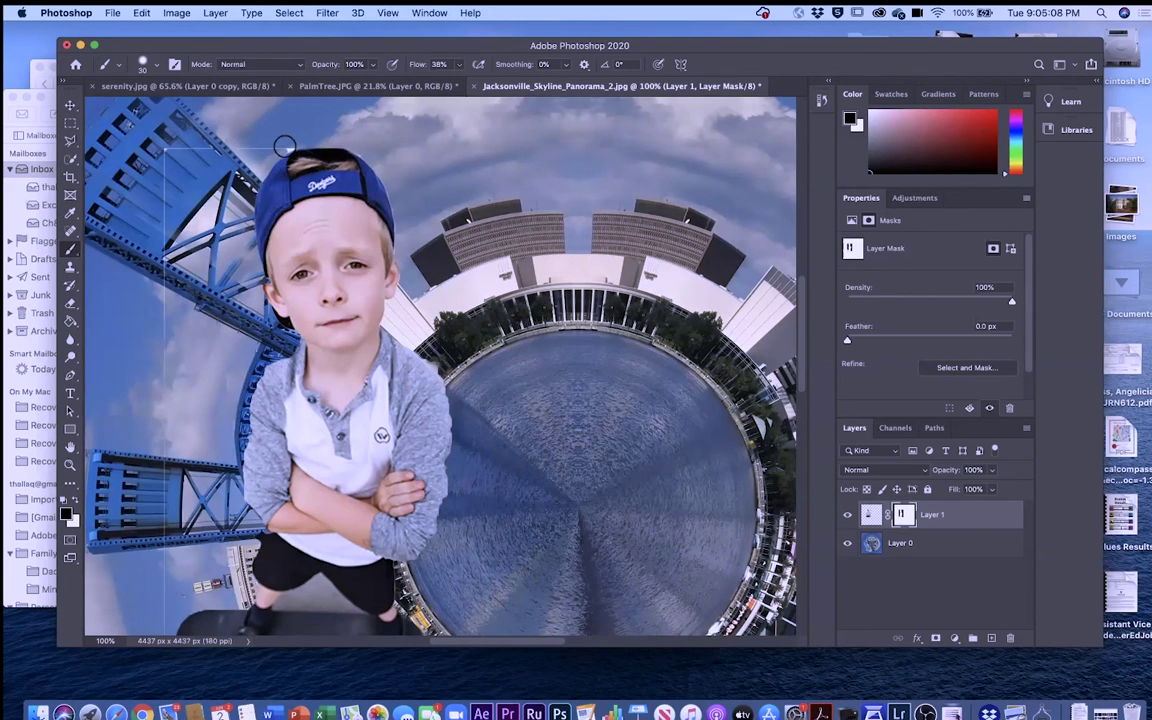
# - Clean up the remaining edge line around the boy on the mask with a 15 px brush and check the cut-out
pyautogui.press('[')
pyautogui.scroll(-5, 177, 157)
pyautogui.scroll(1, 150, 320)
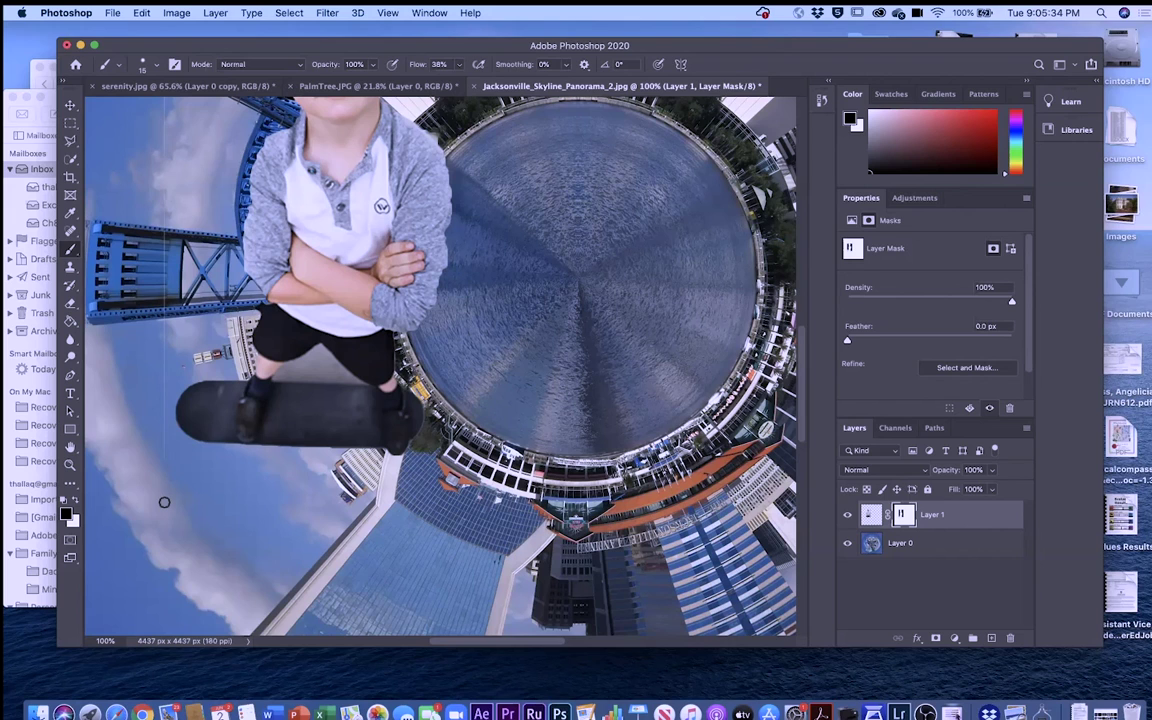
pyautogui.scroll(5, 164, 502)
pyautogui.scroll(4, 160, 430)
pyautogui.scroll(-8, 174, 441)
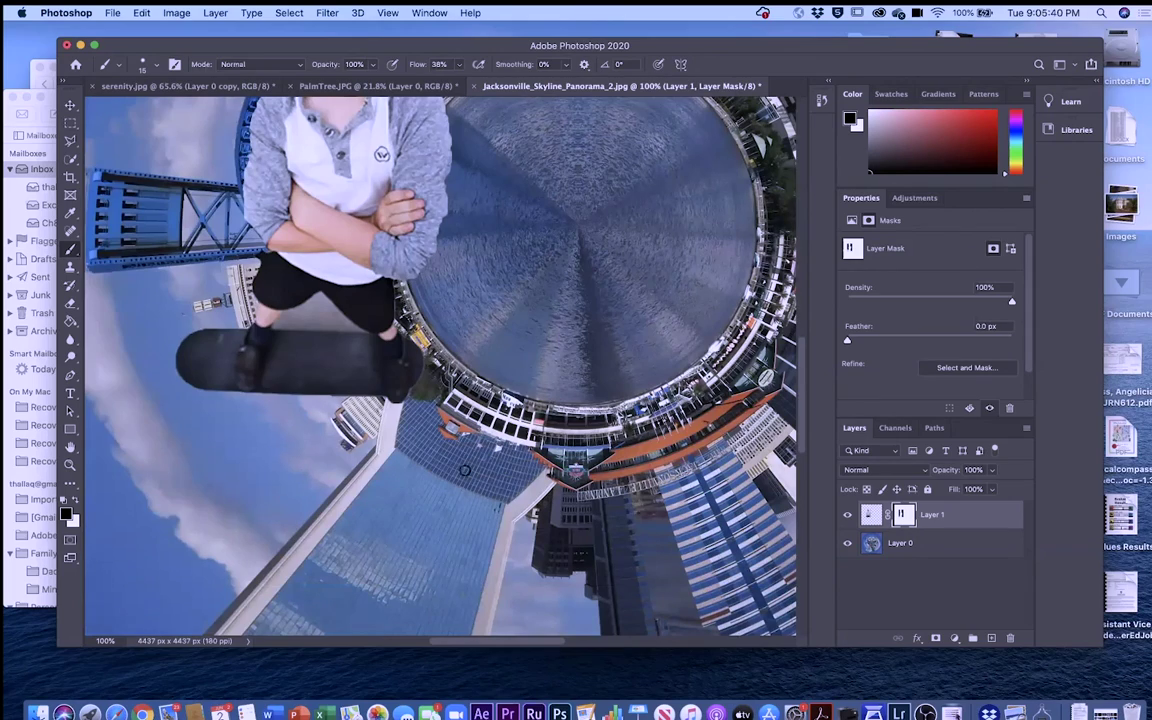
pyautogui.hscroll(5, 456, 469)
pyautogui.scroll(4, 452, 468)
pyautogui.hscroll(-2, 452, 468)
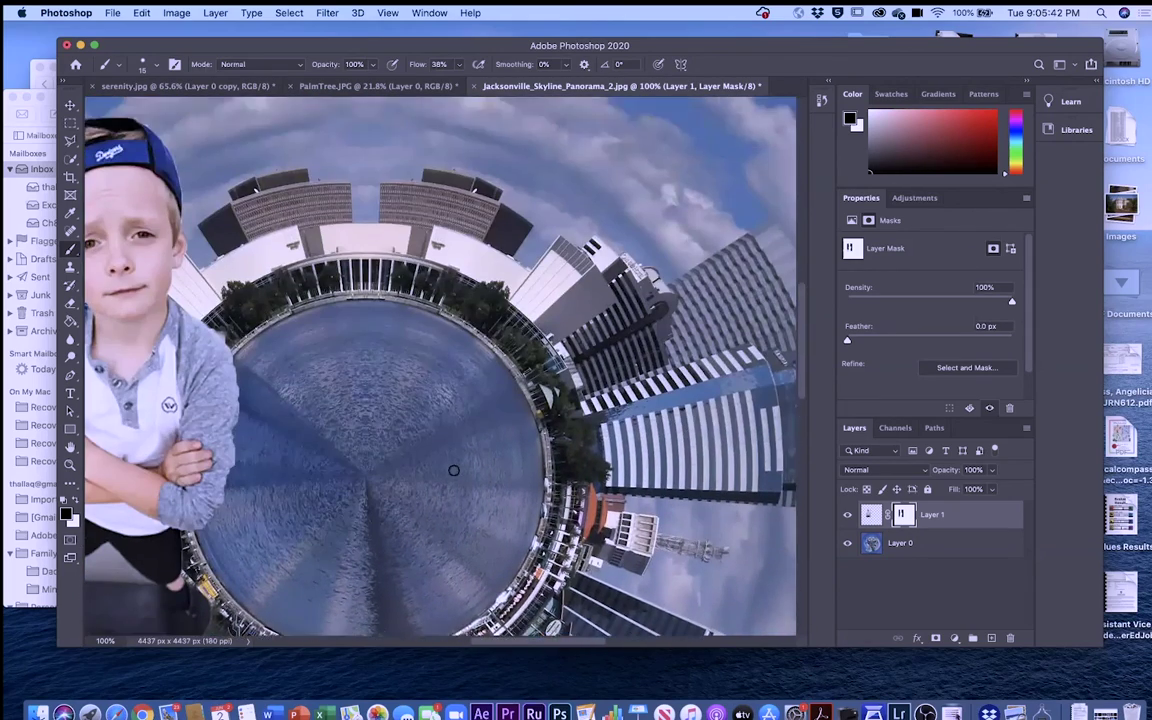
pyautogui.hscroll(-3, 459, 469)
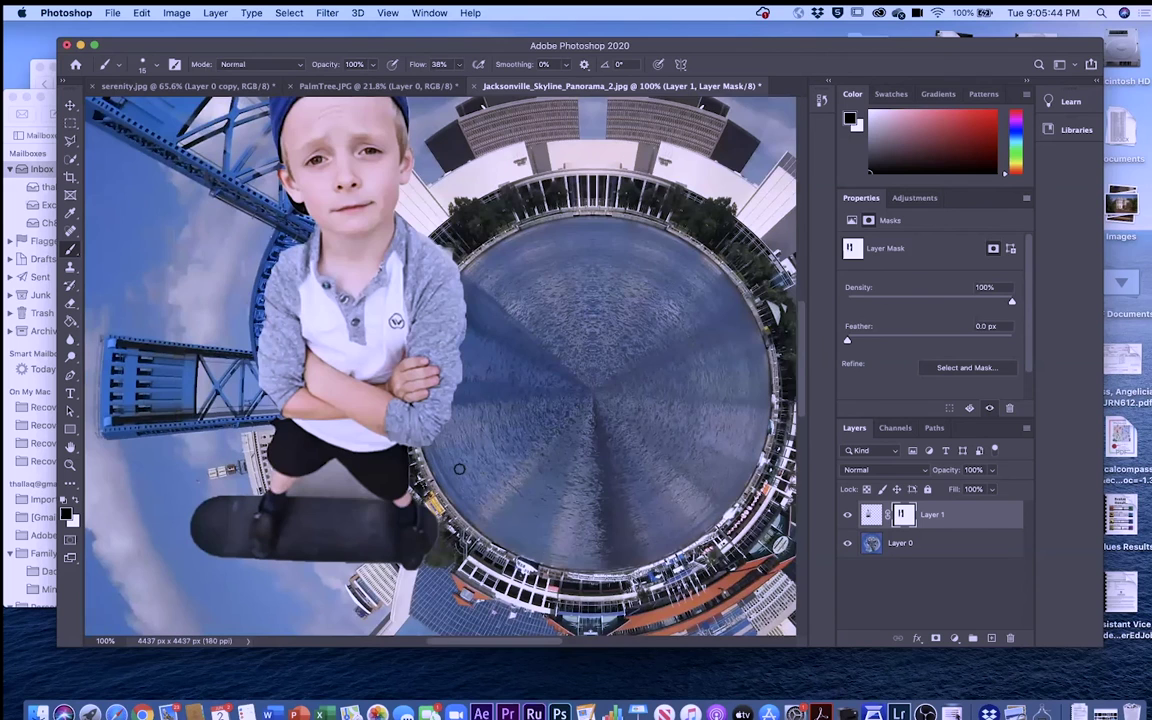
pyautogui.press('super+0')
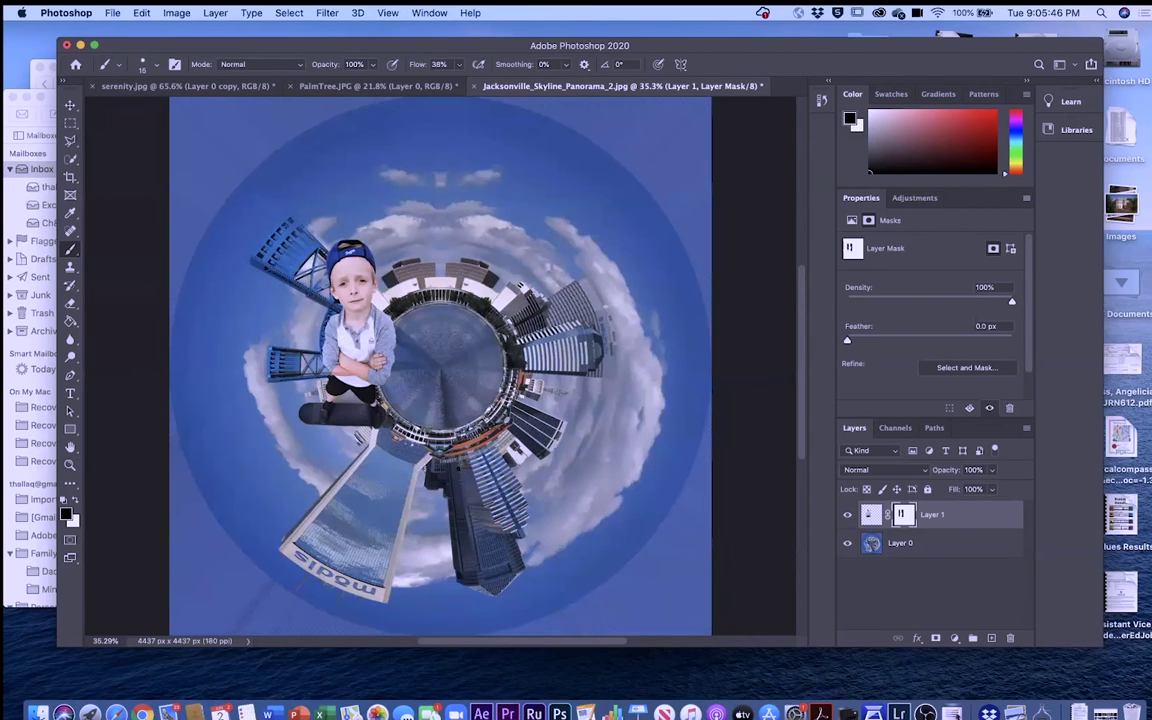
pyautogui.press('v')
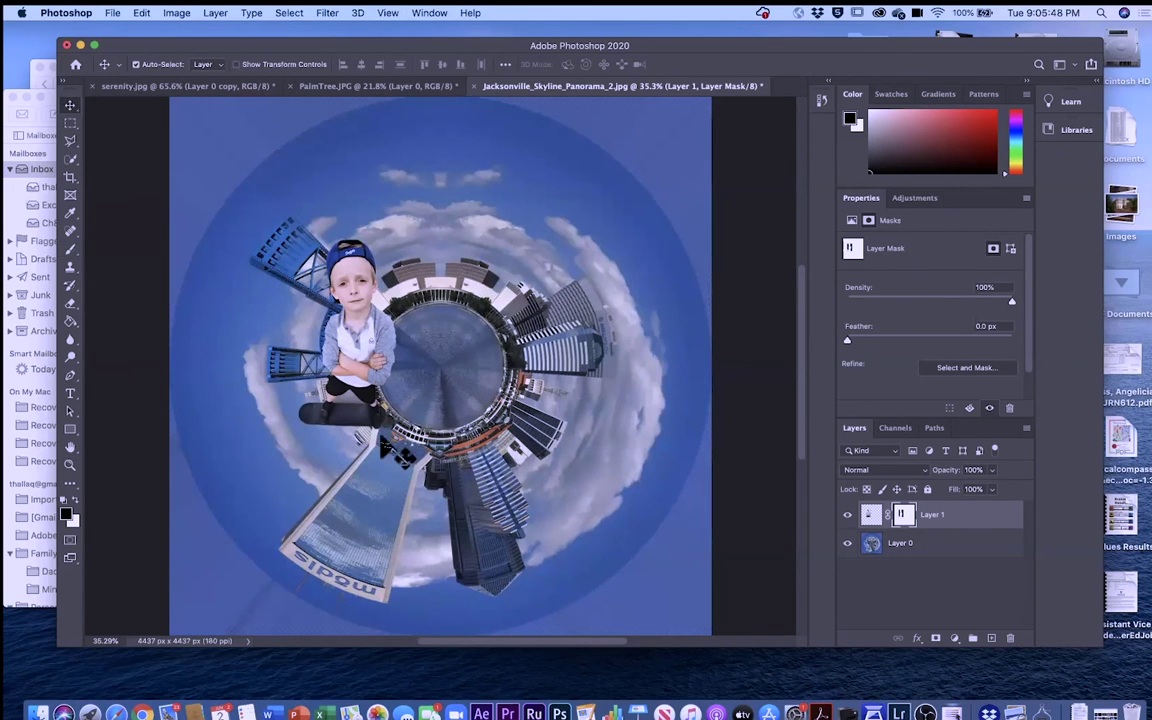
# - Distort the masked boy layer, spreading its upper corners outward and pulling its lower corners inward to enlarge the head and narrow the base
pyautogui.click(877, 520)
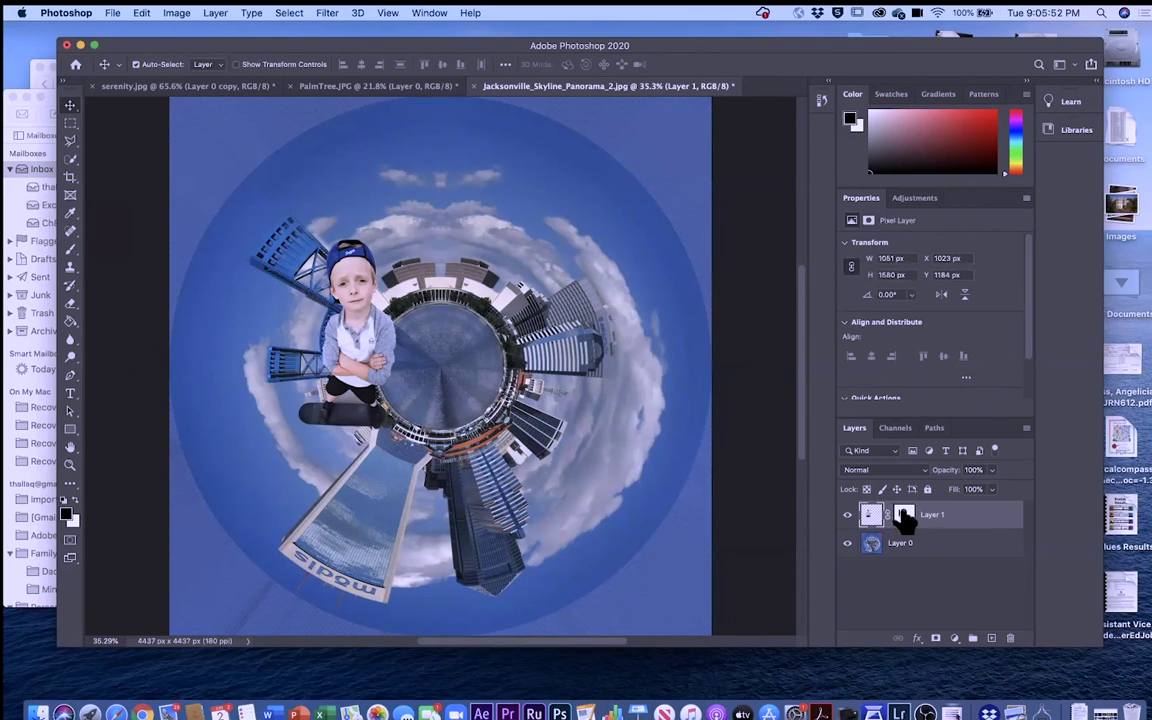
pyautogui.click(903, 517)
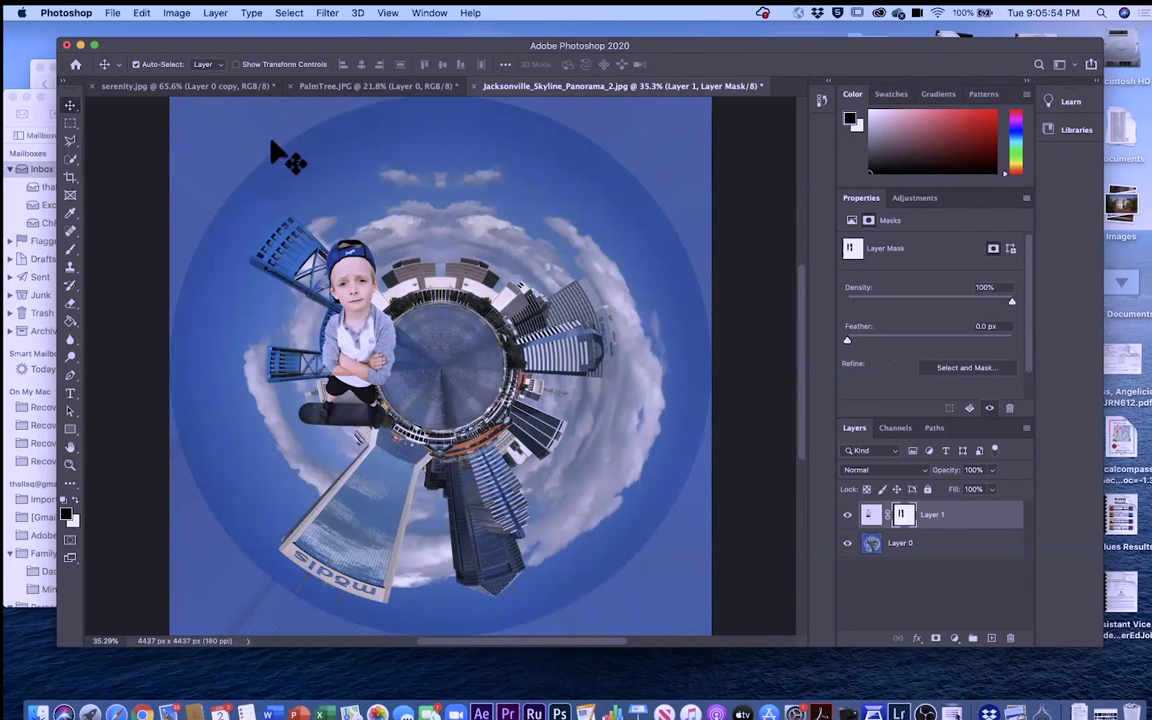
pyautogui.click(142, 13)
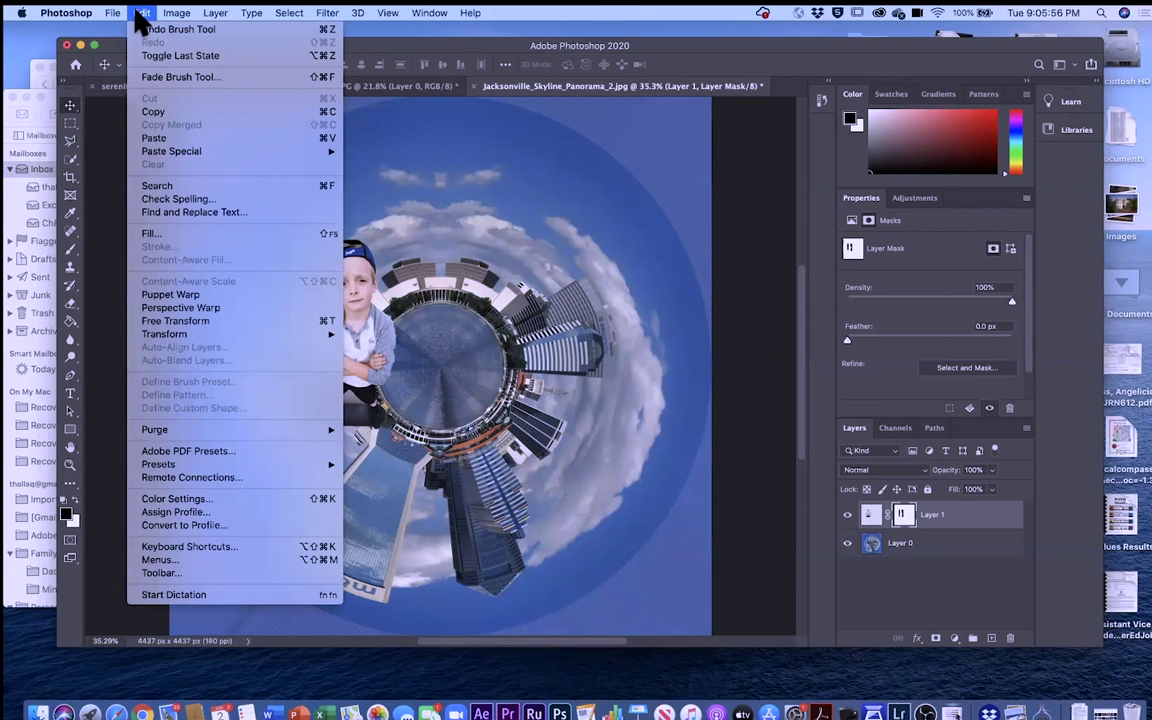
pyautogui.moveTo(152, 334)
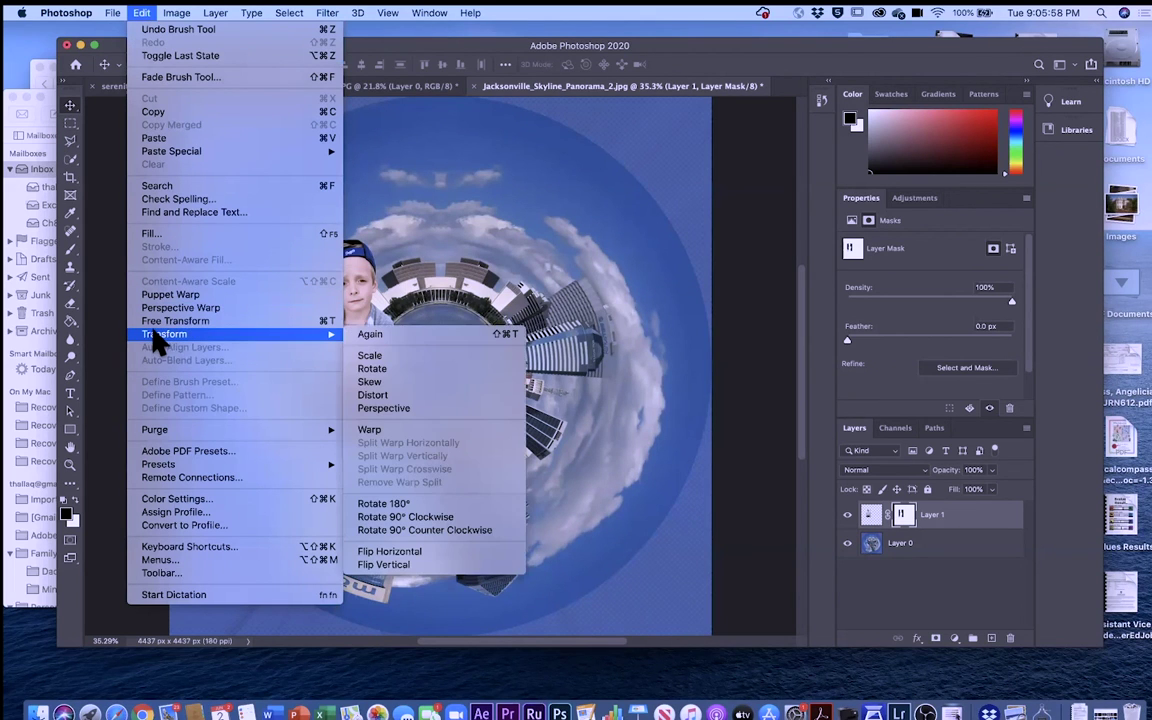
pyautogui.click(391, 396)
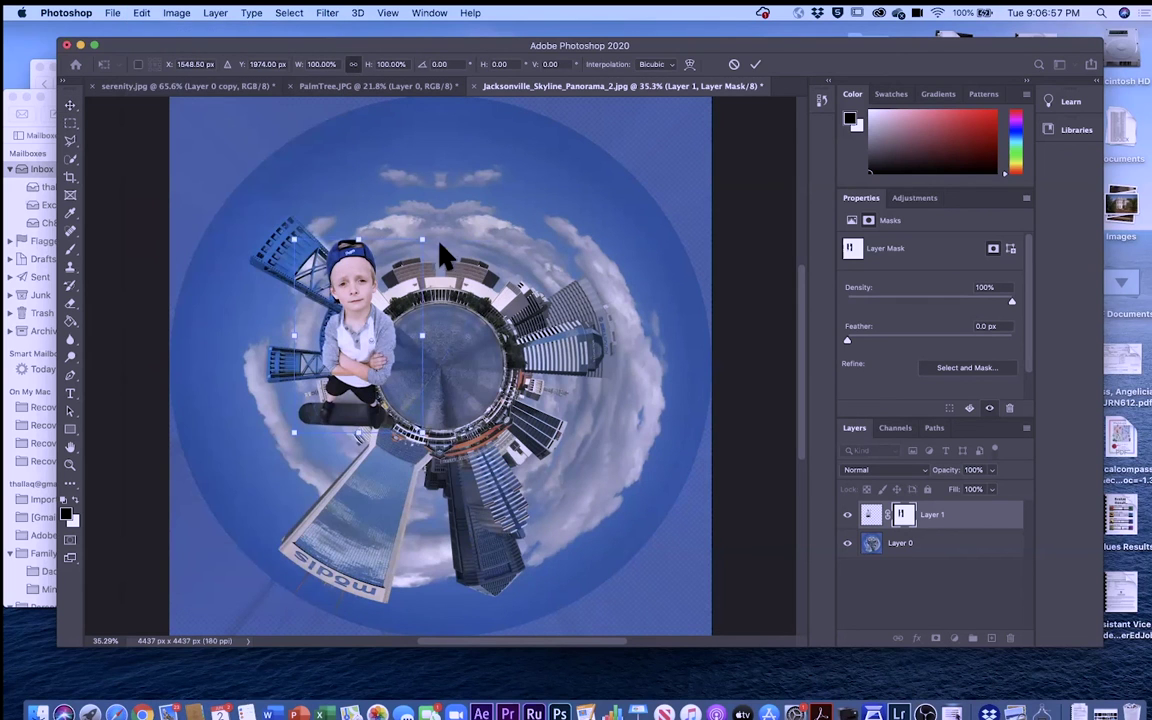
pyautogui.moveTo(423, 240); pyautogui.dragTo(461, 242)
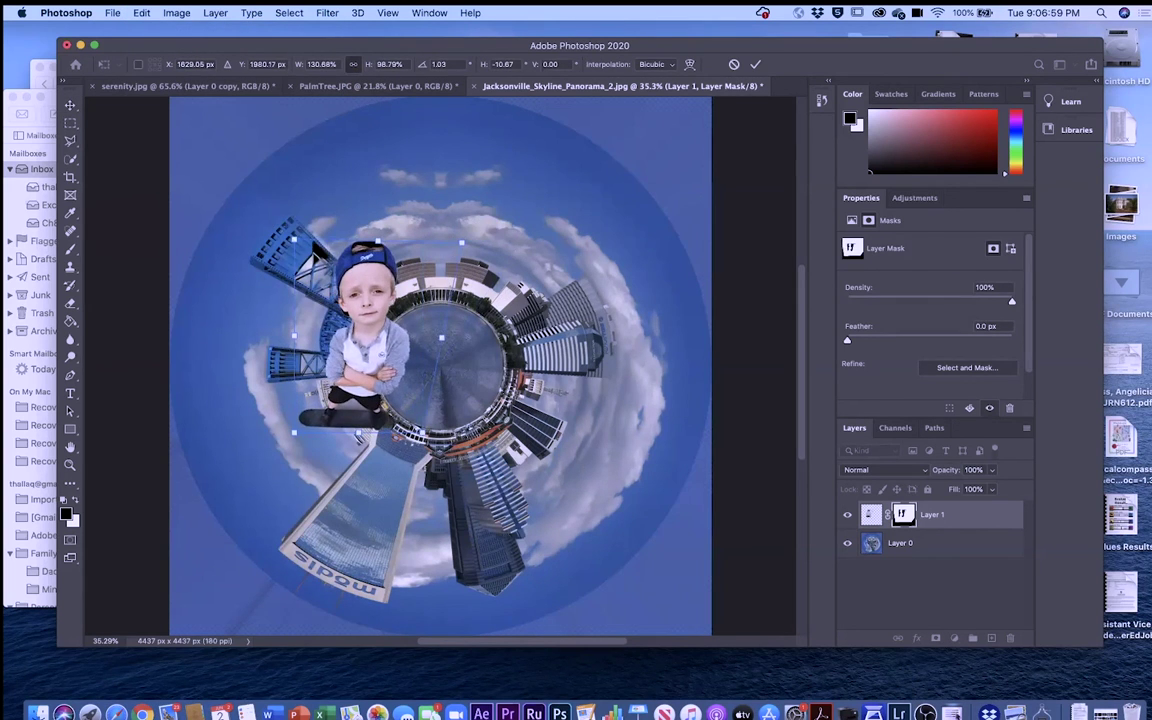
pyautogui.moveTo(297, 247); pyautogui.dragTo(265, 241)
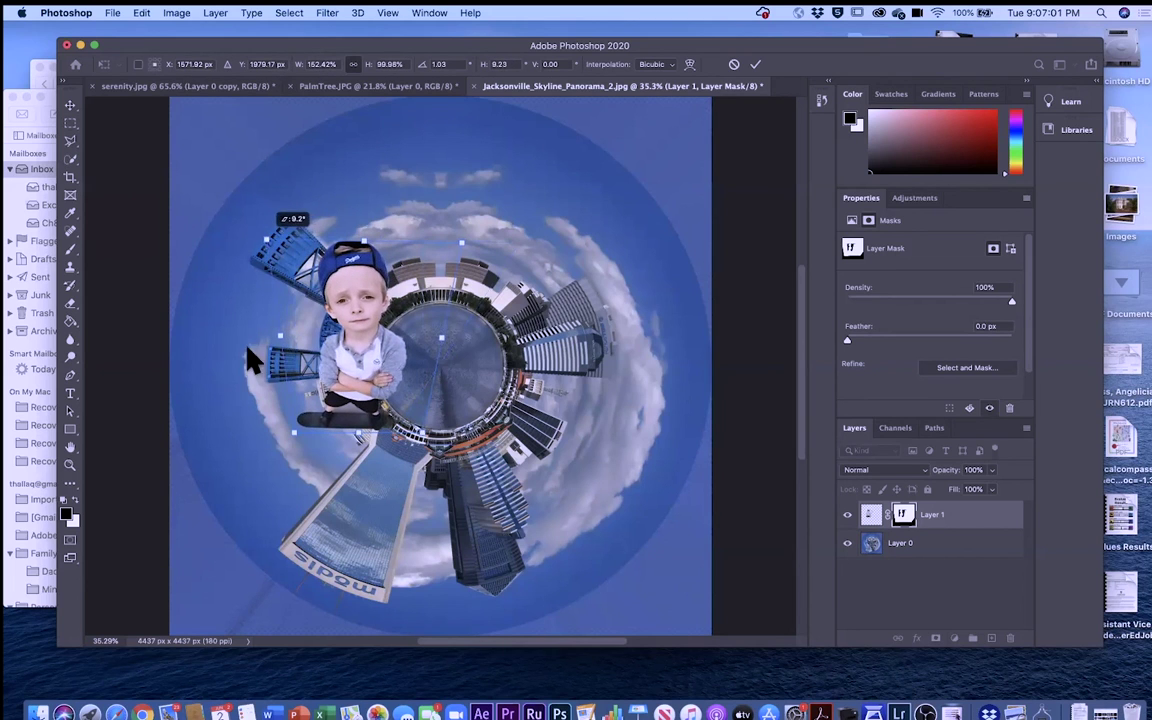
pyautogui.moveTo(303, 437); pyautogui.dragTo(310, 431)
pyautogui.moveTo(421, 433); pyautogui.dragTo(407, 431)
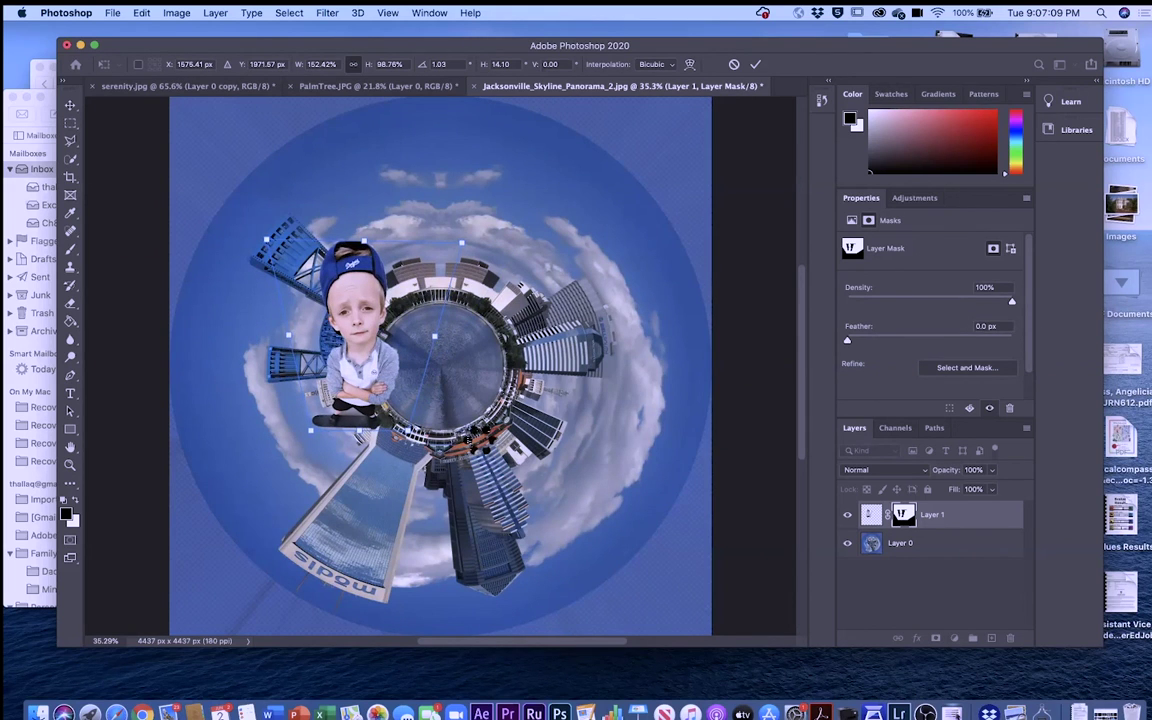
pyautogui.press('Return')
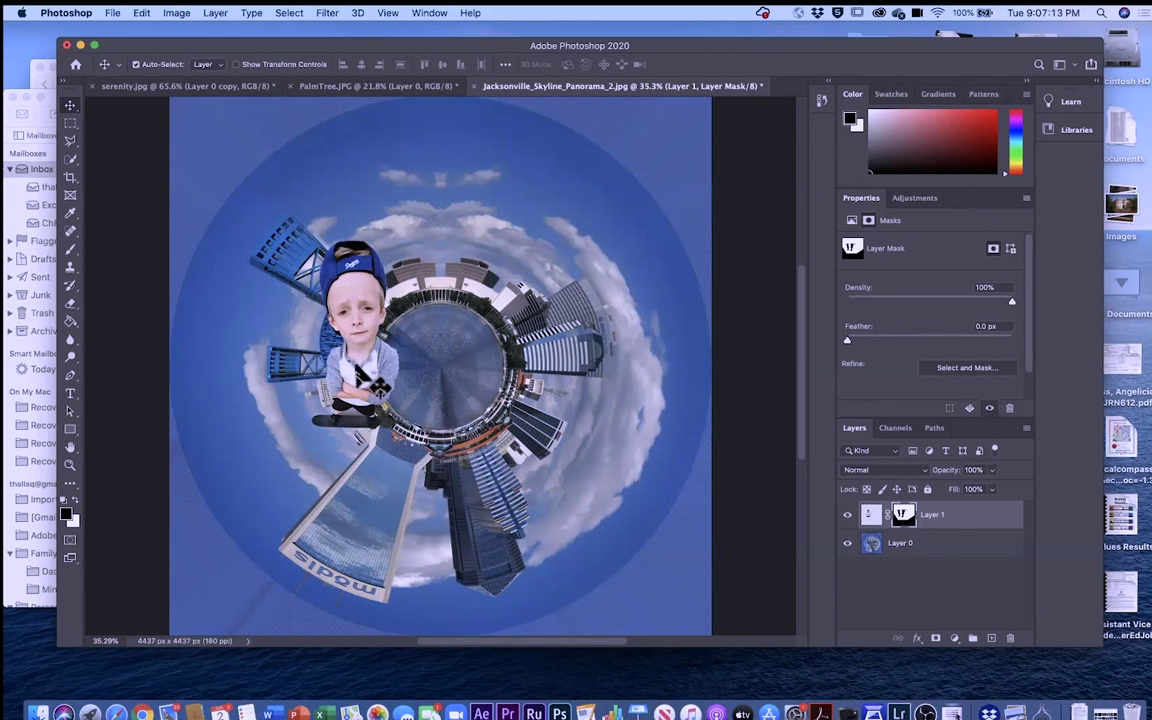
# - Move the distorted boy to the top of the circular skyline so he stands on the planet's upper edge, and deselect his layer
pyautogui.moveTo(358, 370); pyautogui.dragTo(449, 256)
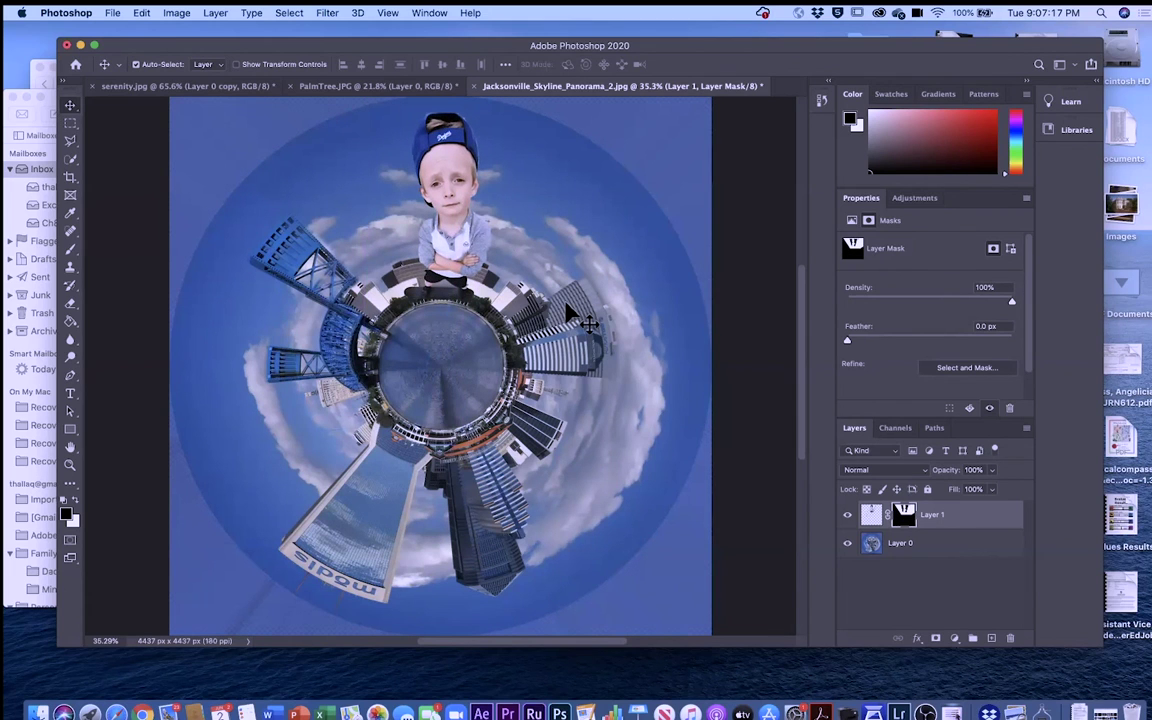
pyautogui.click(748, 401)
pyautogui.press('super+minus')
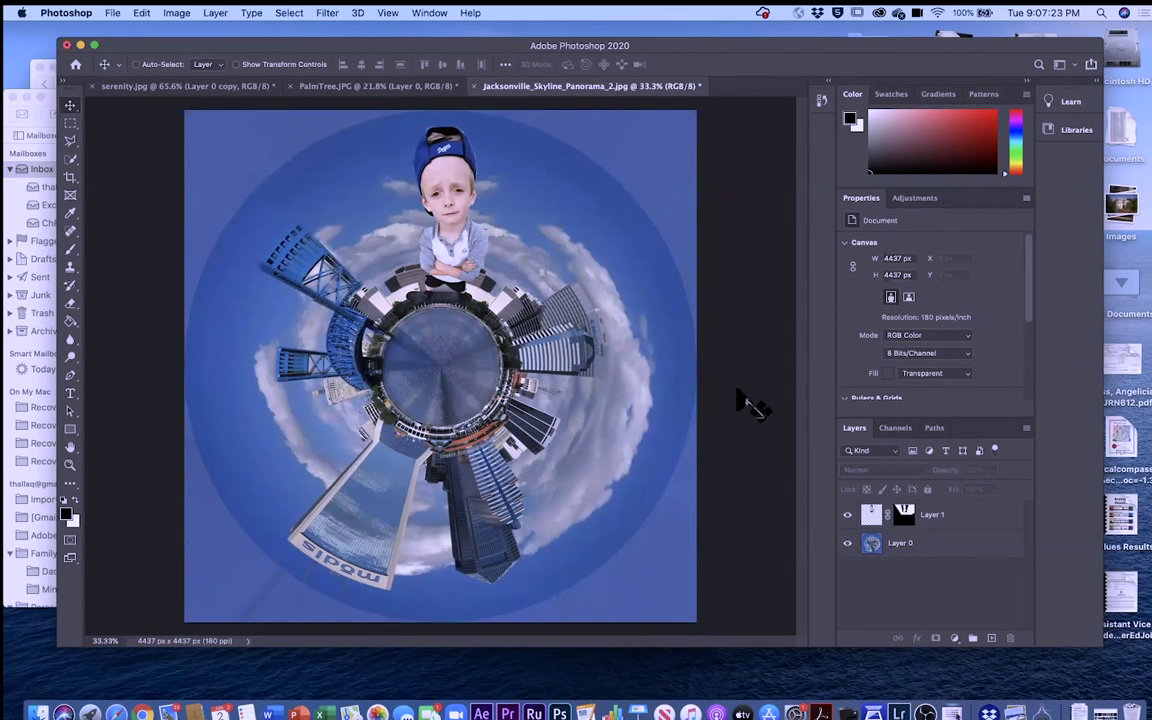
pyautogui.press('super+minus')
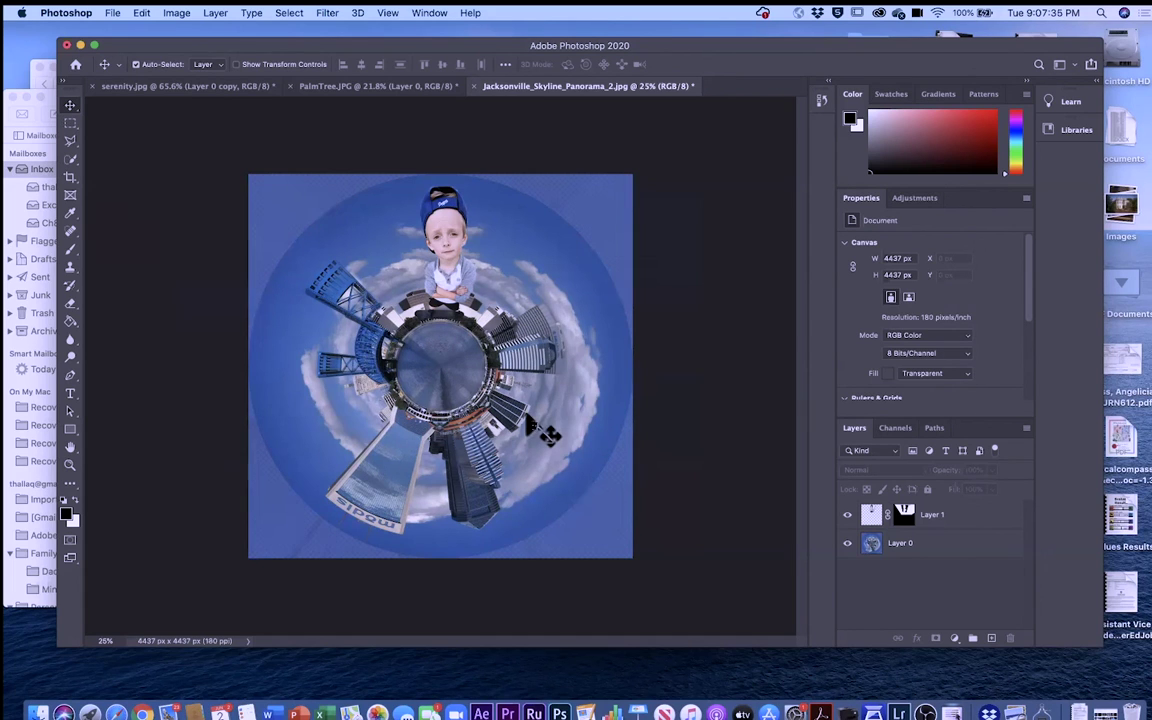
# - Hide the boy's layer and open the Filter Gallery for the skyline on Layer 0
pyautogui.click(847, 514)
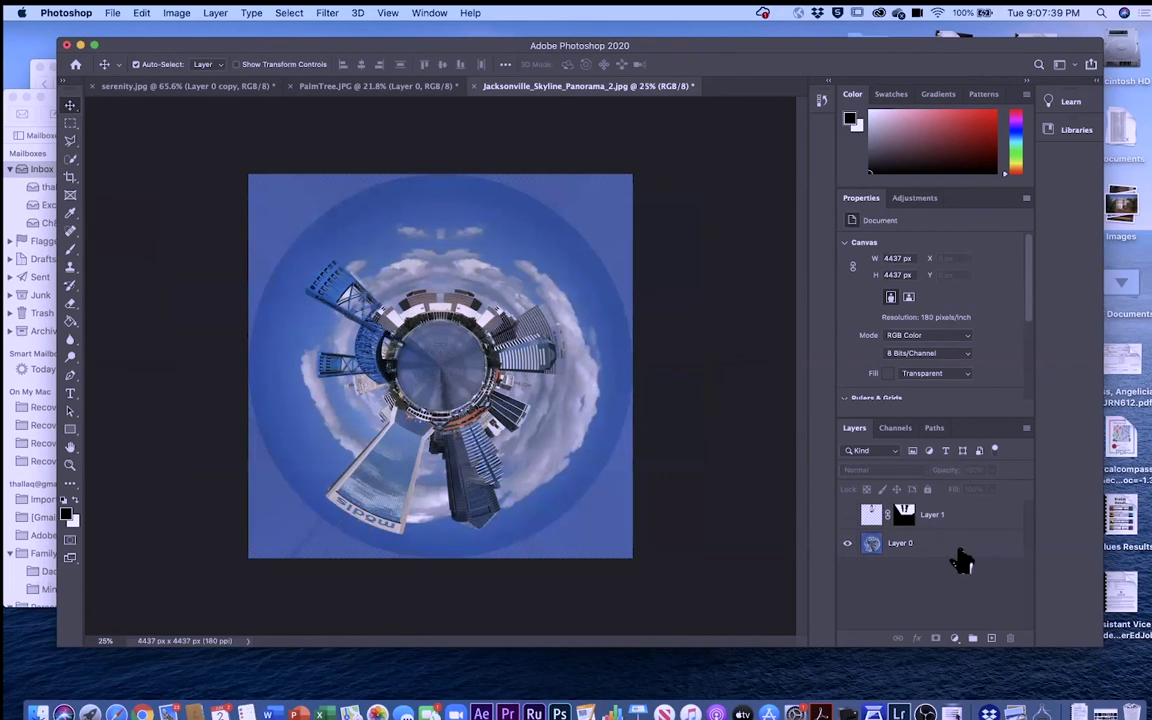
pyautogui.click(925, 546)
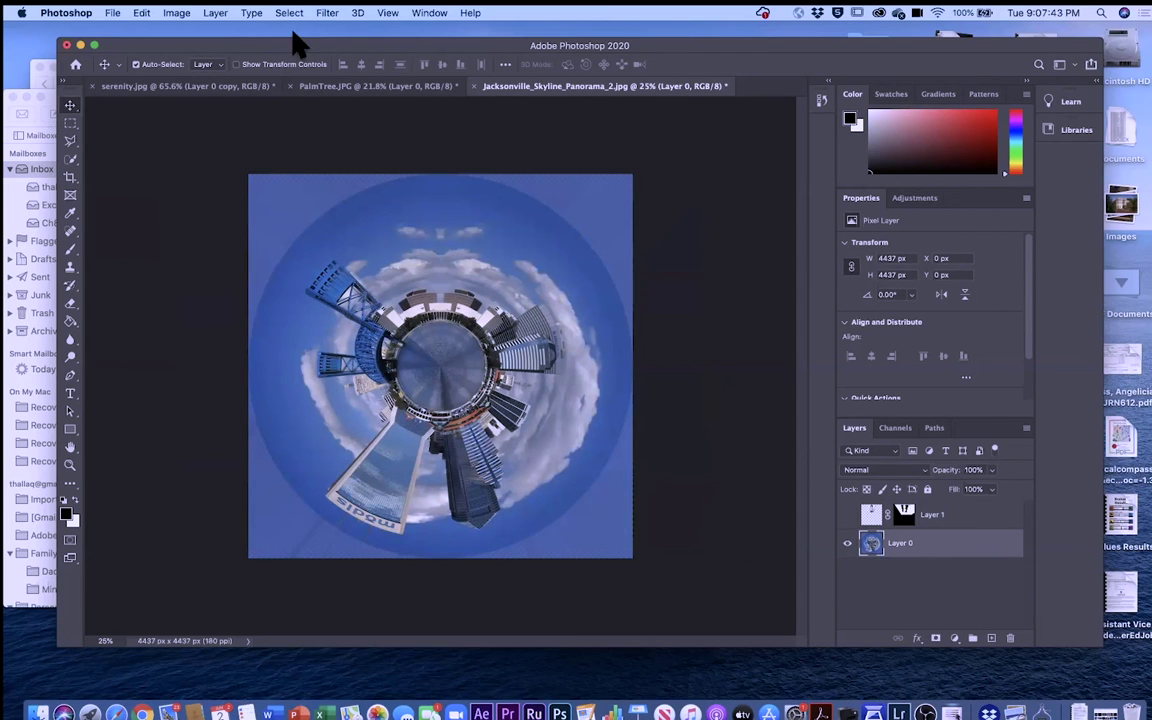
pyautogui.click(327, 13)
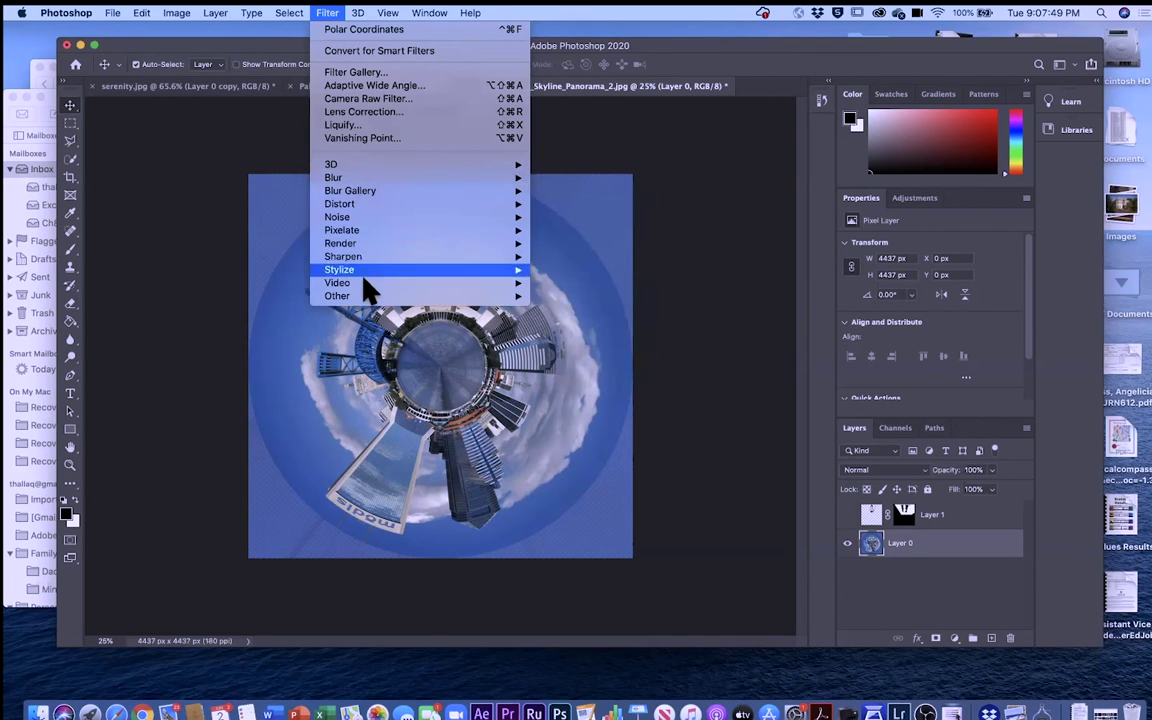
pyautogui.moveTo(353, 247)
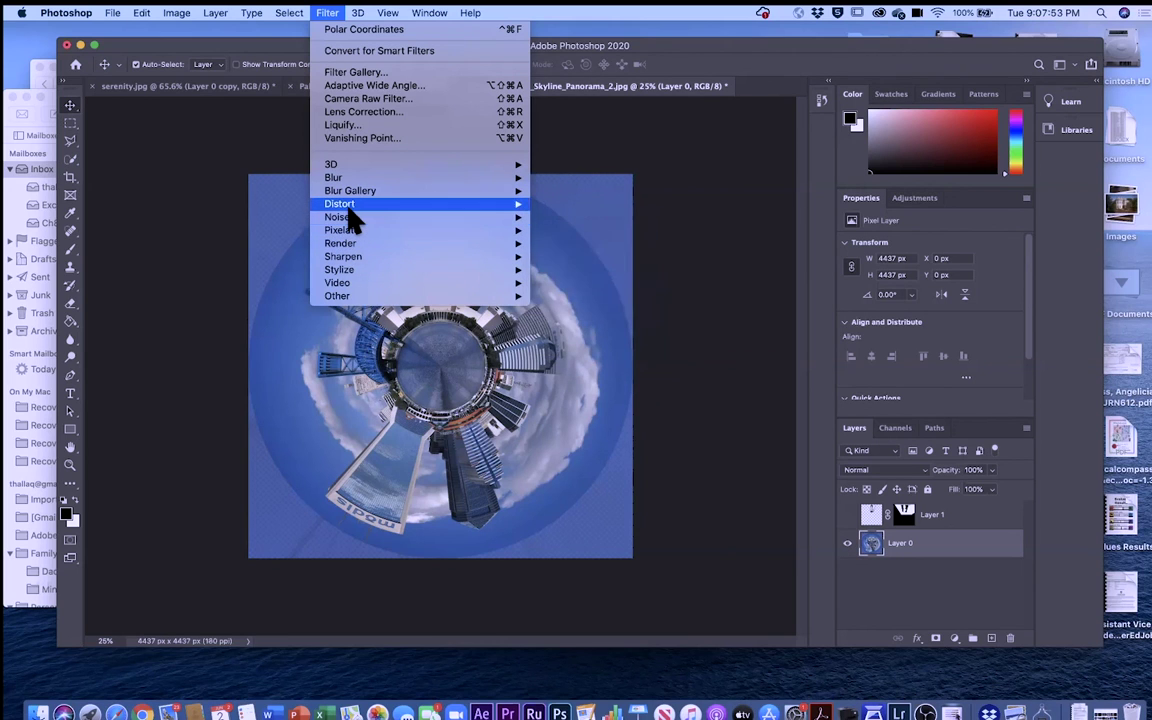
pyautogui.moveTo(352, 221)
pyautogui.moveTo(357, 197)
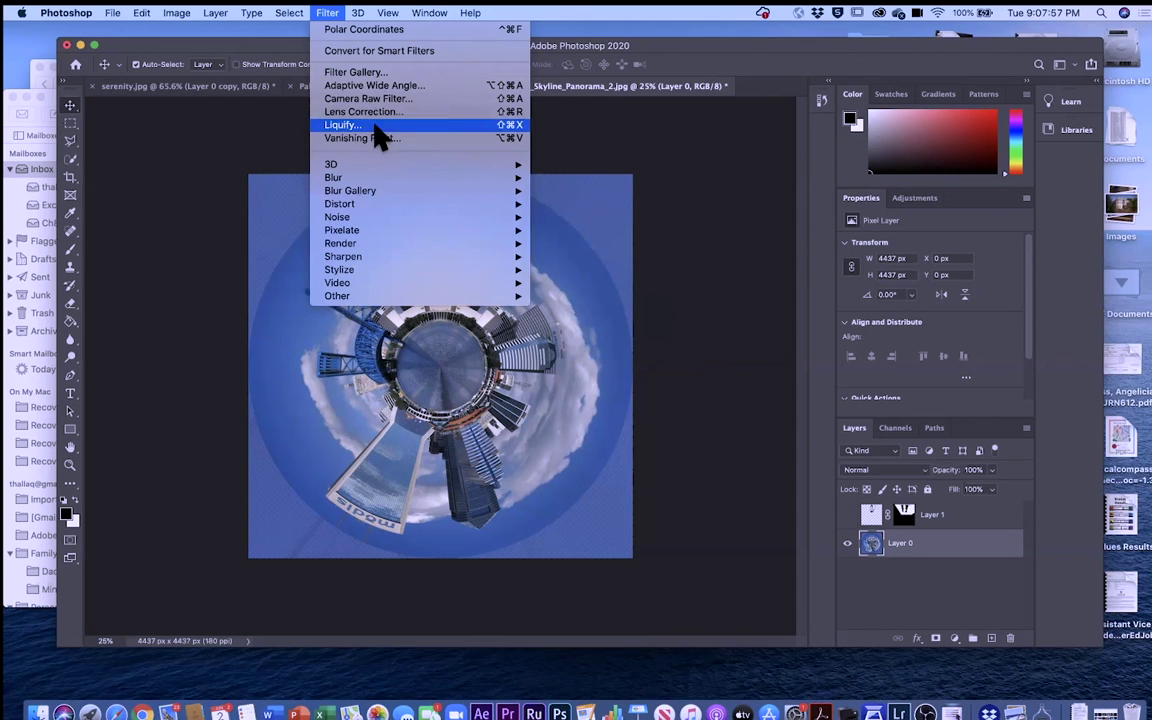
pyautogui.click(371, 76)
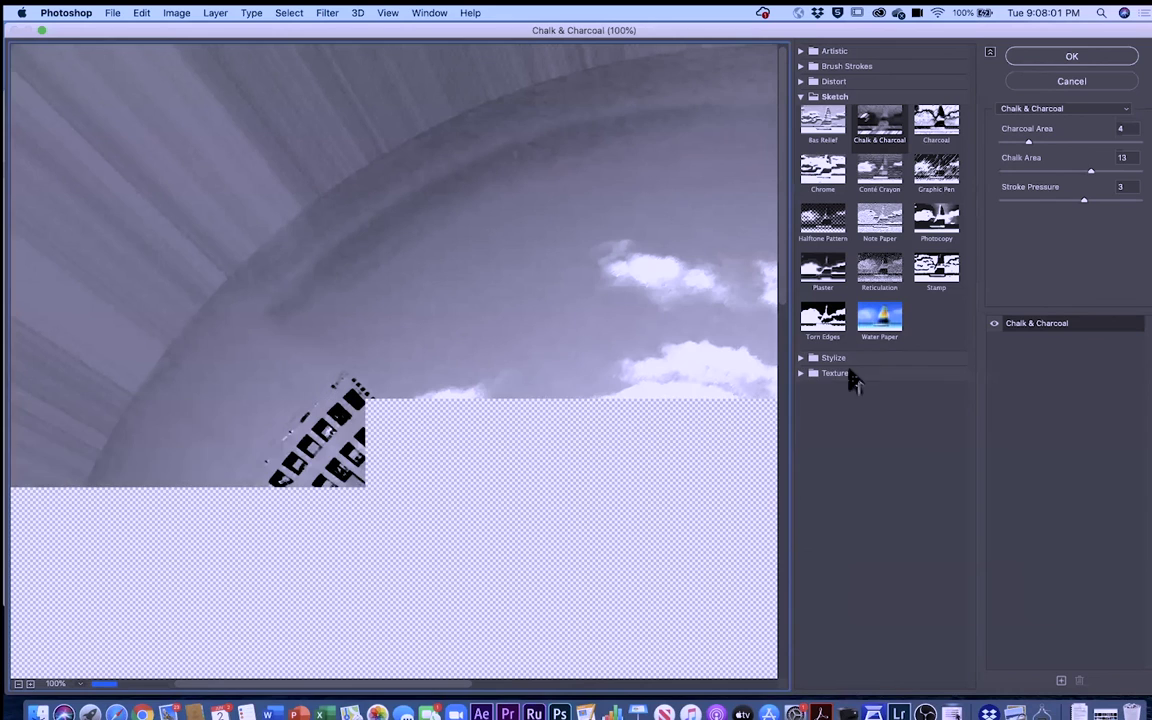
# - Try the Stained Glass texture filter on the skyline with cell size 11 and light intensity 2, and cancel the gallery
pyautogui.click(801, 358)
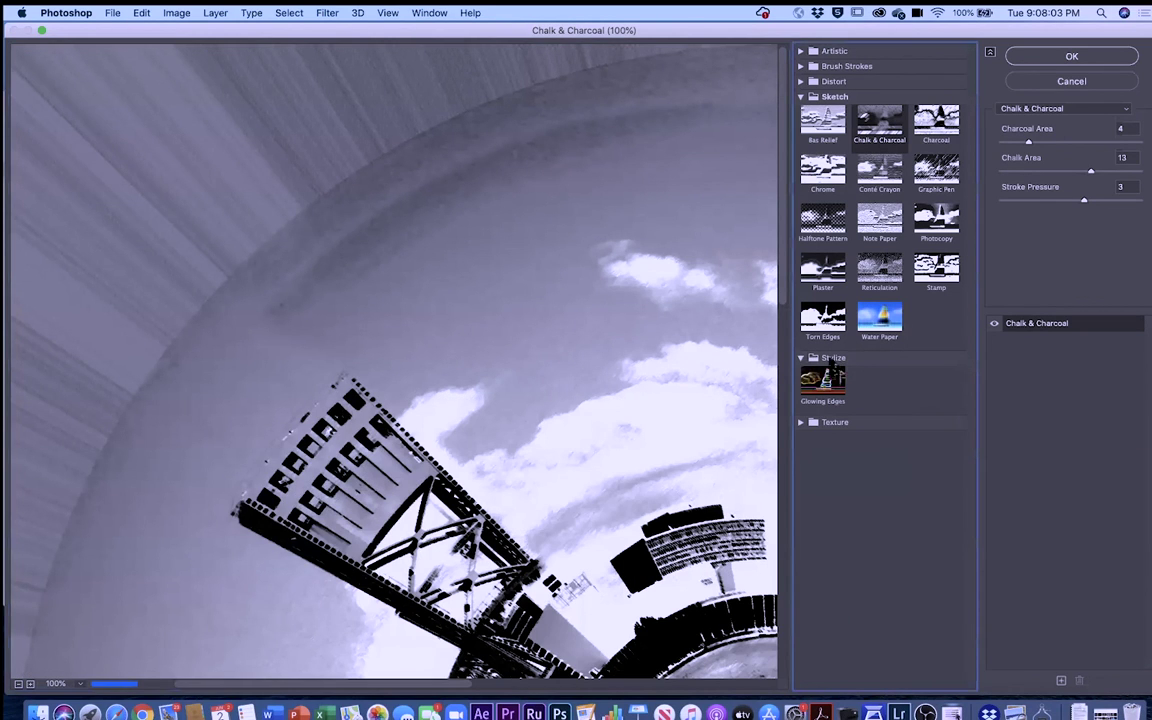
pyautogui.click(800, 359)
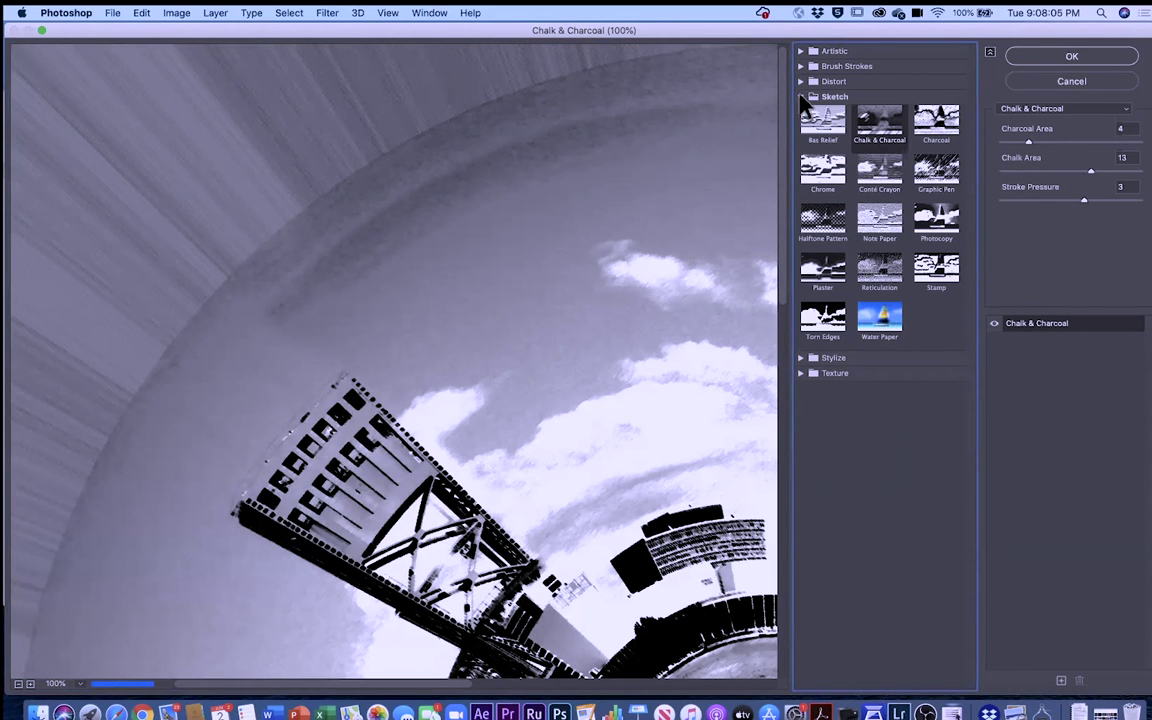
pyautogui.click(801, 97)
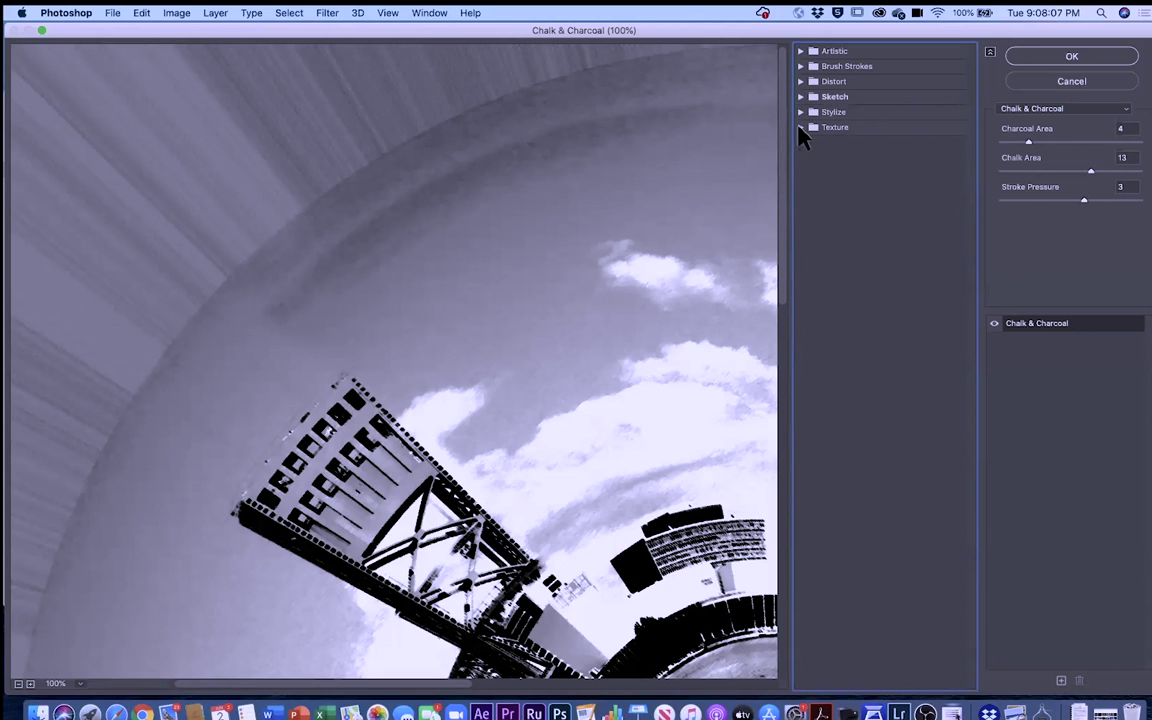
pyautogui.click(801, 127)
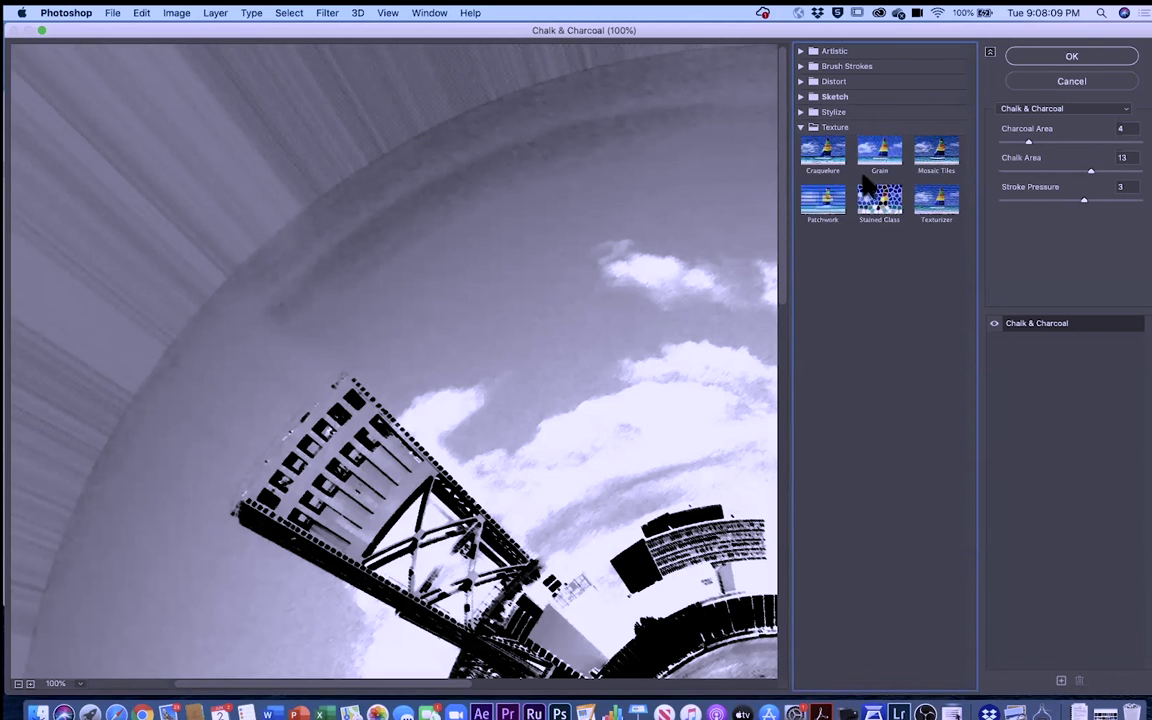
pyautogui.click(882, 205)
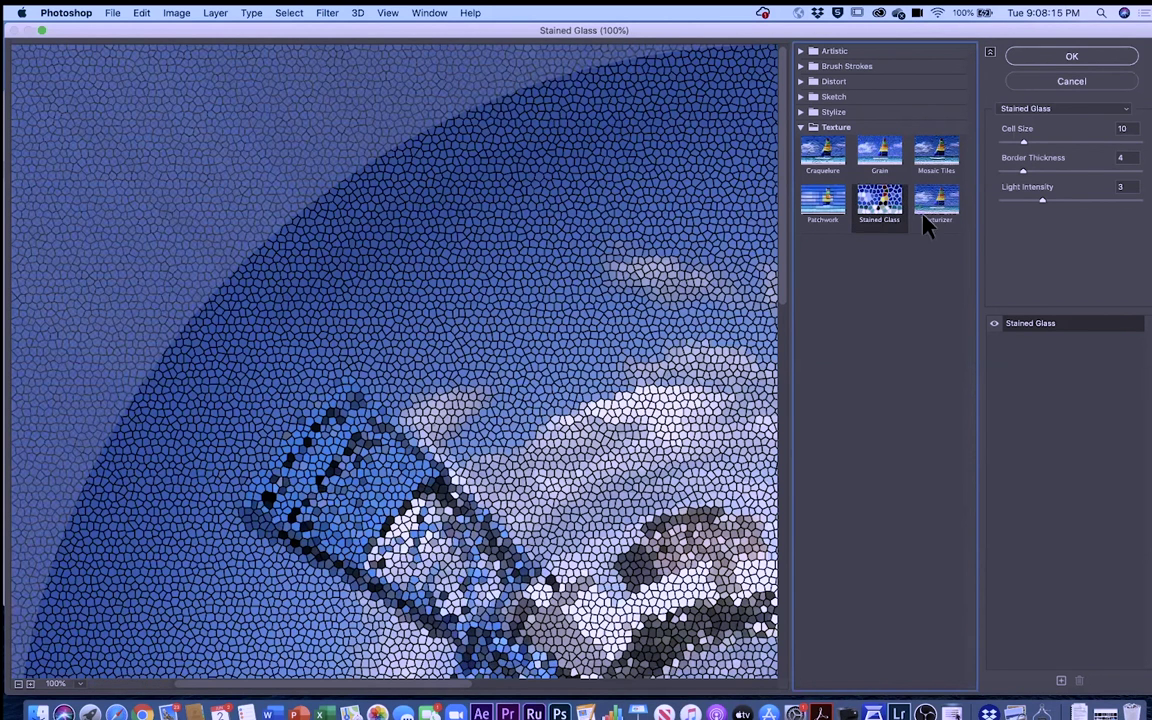
pyautogui.moveTo(1022, 172); pyautogui.dragTo(1027, 146)
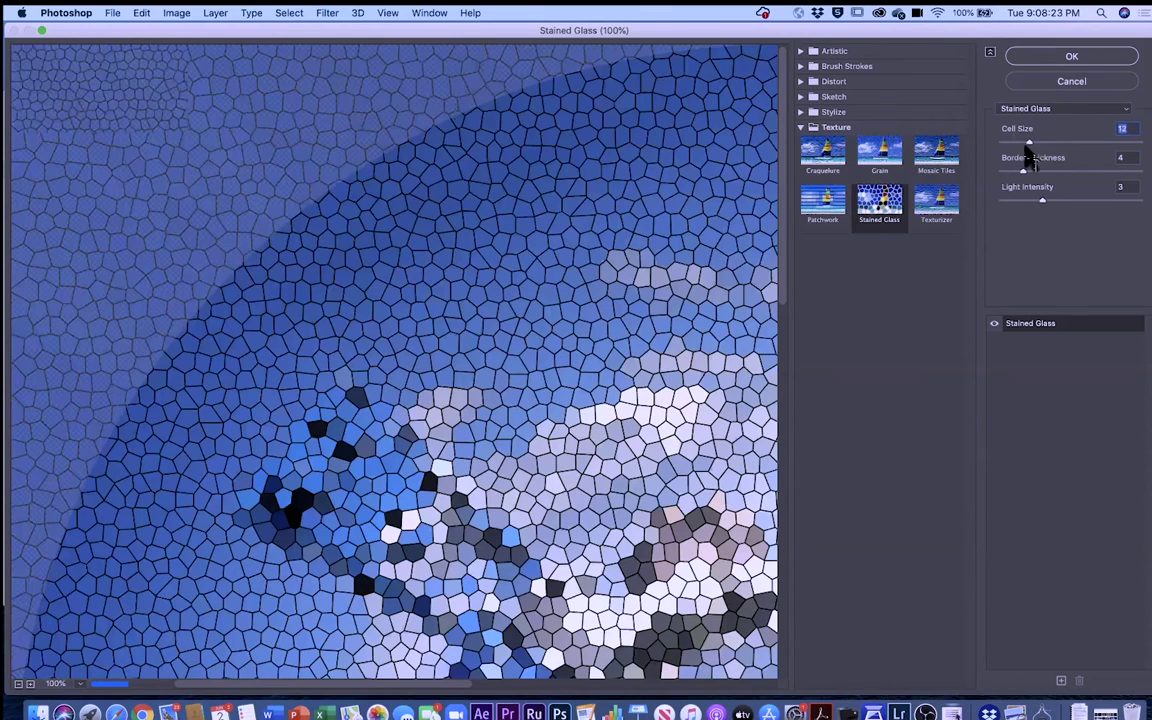
pyautogui.moveTo(1044, 206); pyautogui.dragTo(1031, 206)
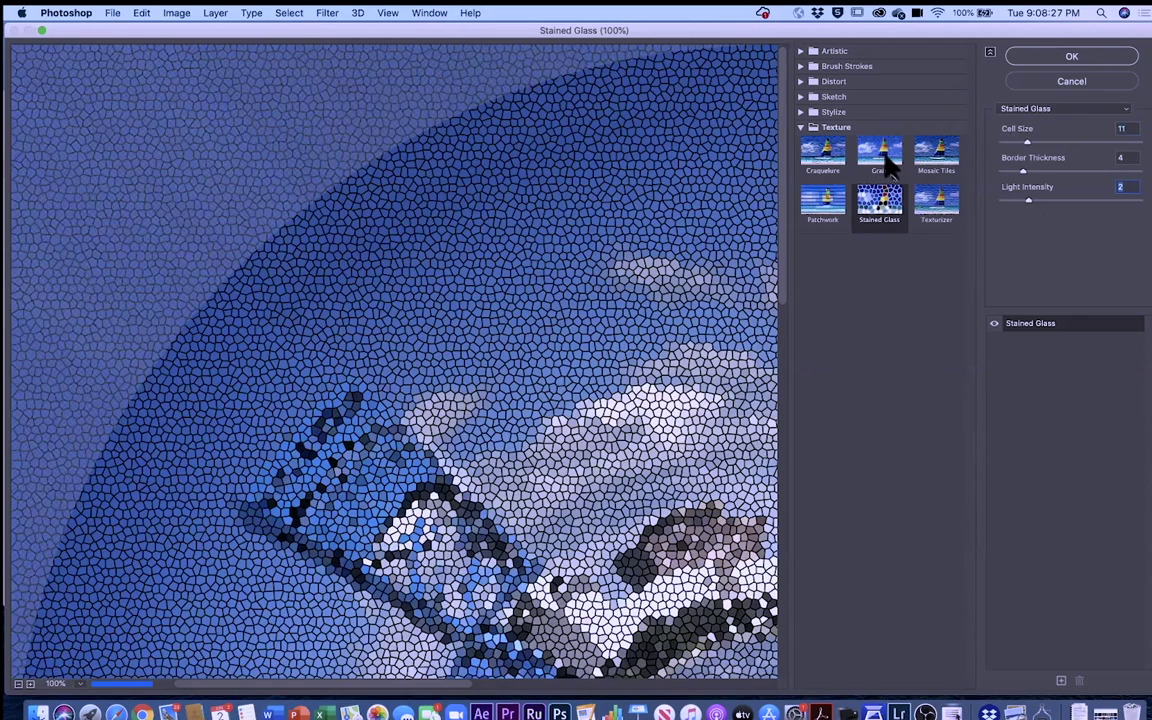
pyautogui.click(1056, 84)
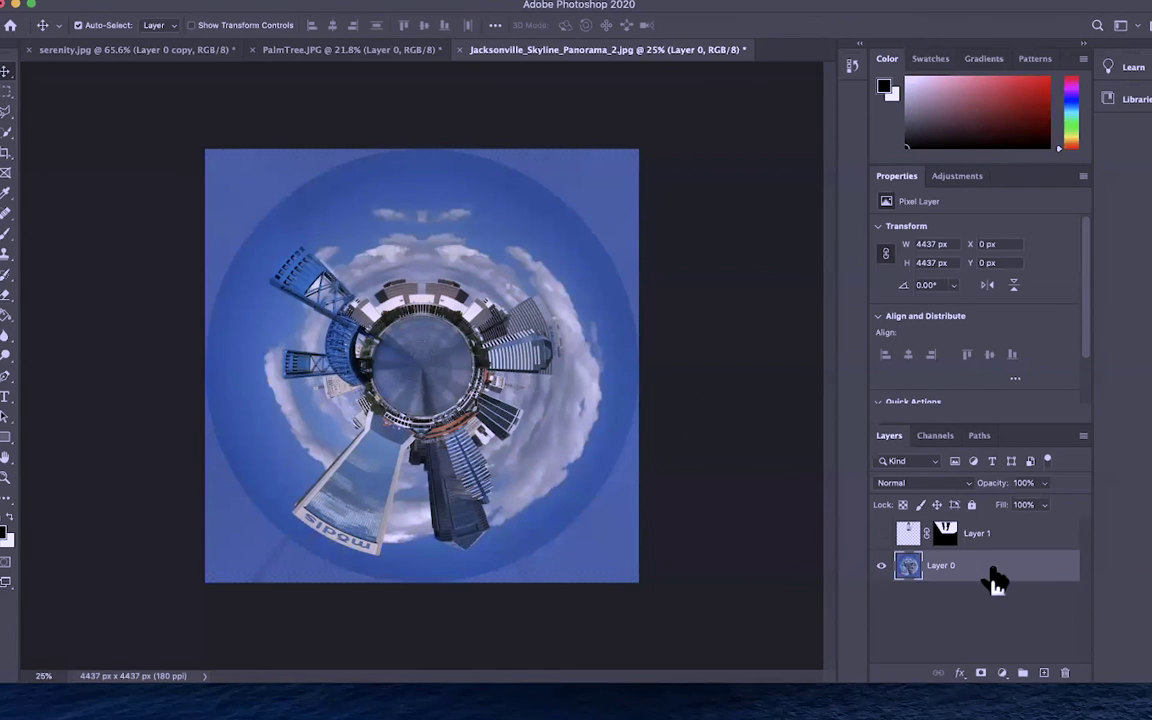
# - Switch to the serenity.jpg document and review the Filter Gallery and Dust & Scratches smart filters on Layer 0 copy
pyautogui.click(376, 56)
pyautogui.click(194, 57)
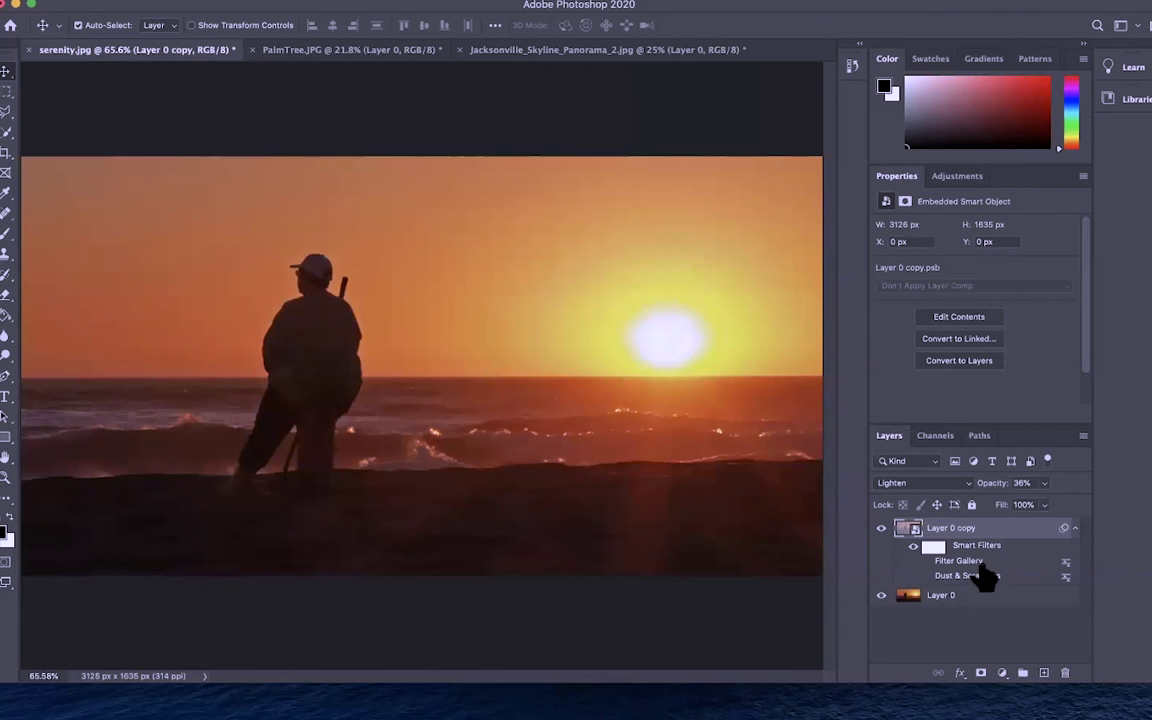
pyautogui.moveTo(985, 580); pyautogui.dragTo(977, 556)
pyautogui.moveTo(970, 582); pyautogui.dragTo(968, 562)
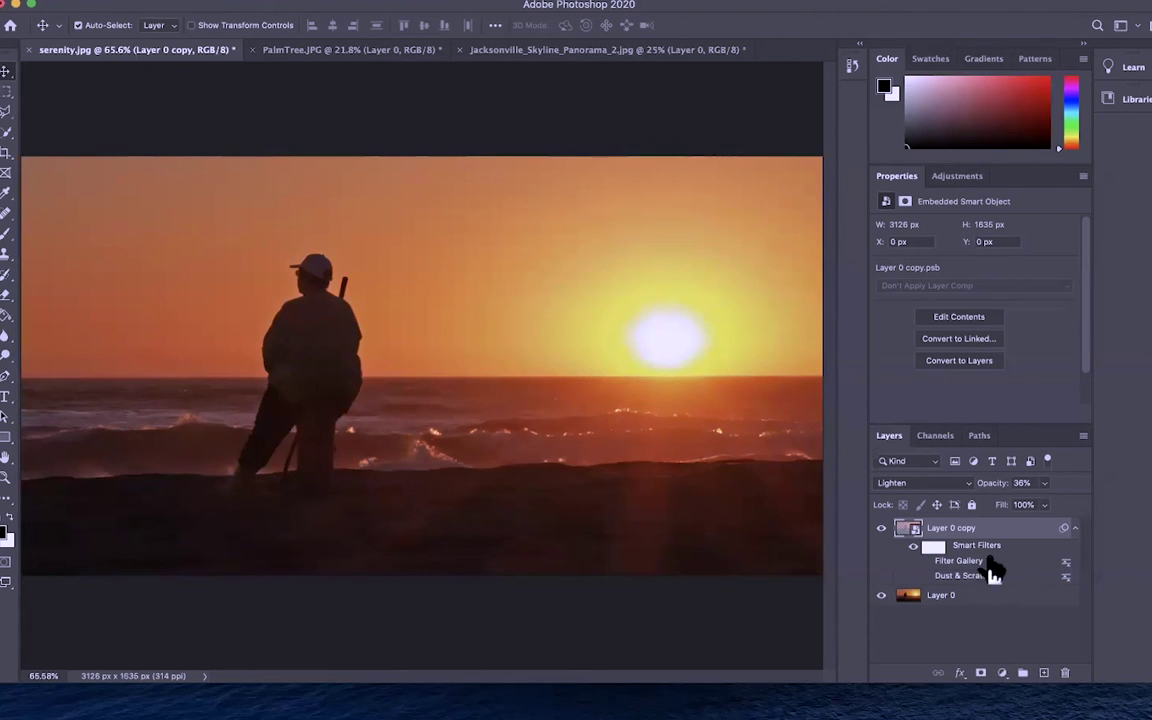